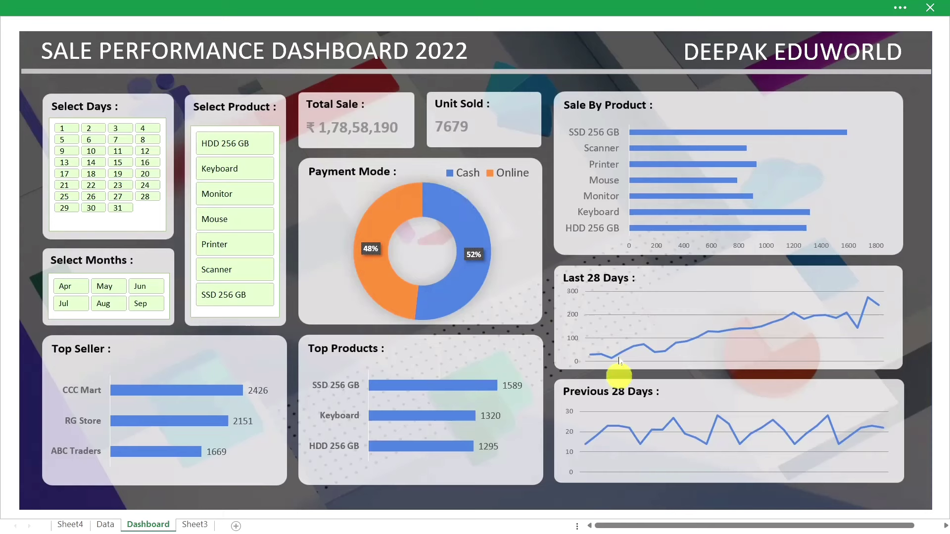
# - Filter the dashboard slicers to days 5–27 and products HDD 256 GB through Printer
pyautogui.click(64, 151)
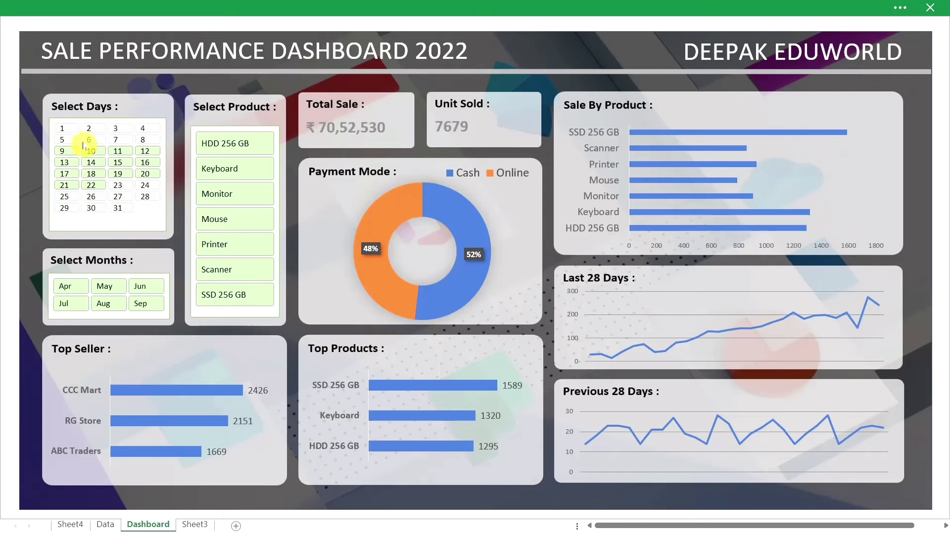
pyautogui.moveTo(65, 139); pyautogui.dragTo(118, 197)
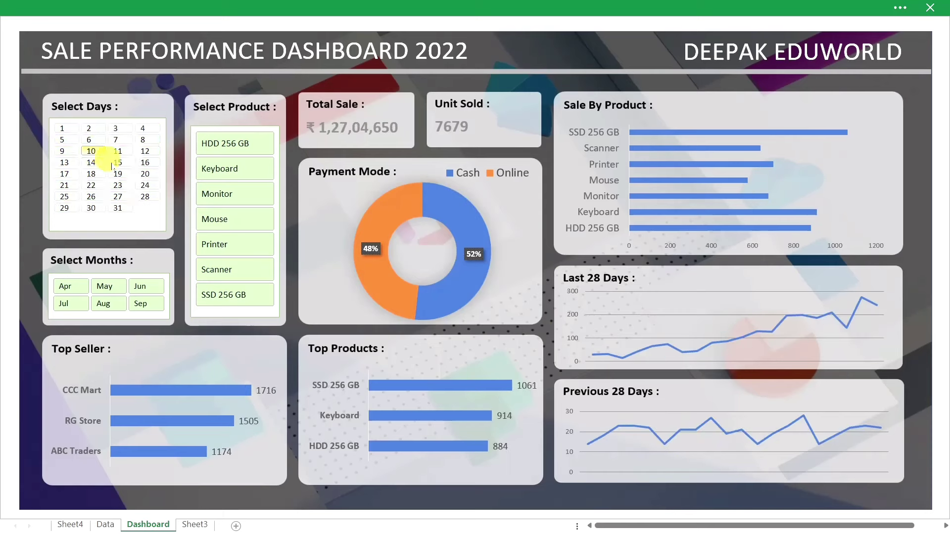
pyautogui.moveTo(91, 151); pyautogui.dragTo(118, 197)
pyautogui.moveTo(218, 168); pyautogui.dragTo(218, 269)
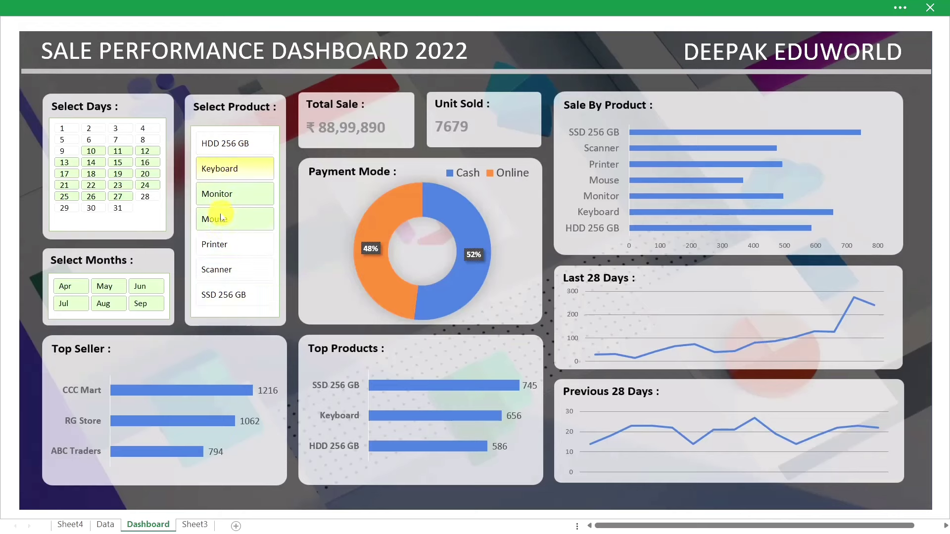
pyautogui.moveTo(62, 139); pyautogui.dragTo(118, 196)
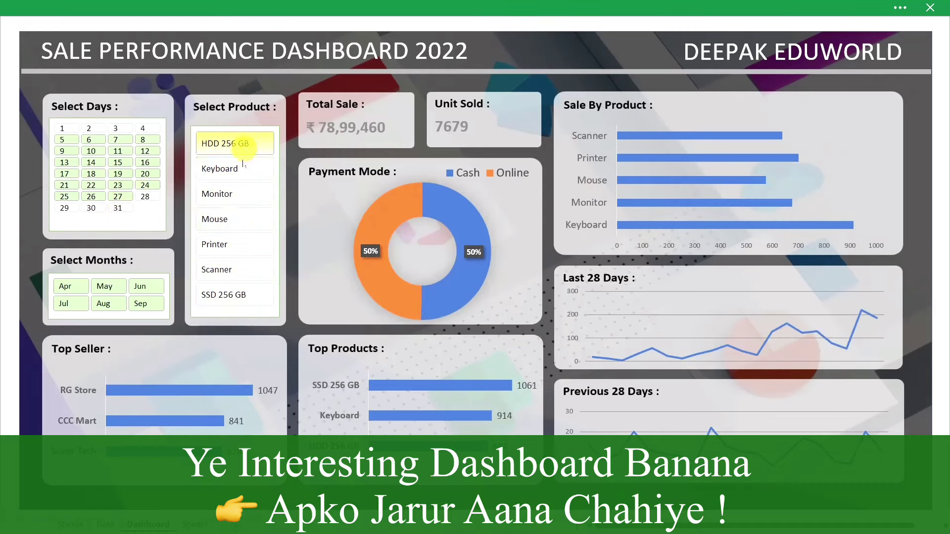
pyautogui.moveTo(248, 156); pyautogui.dragTo(246, 246)
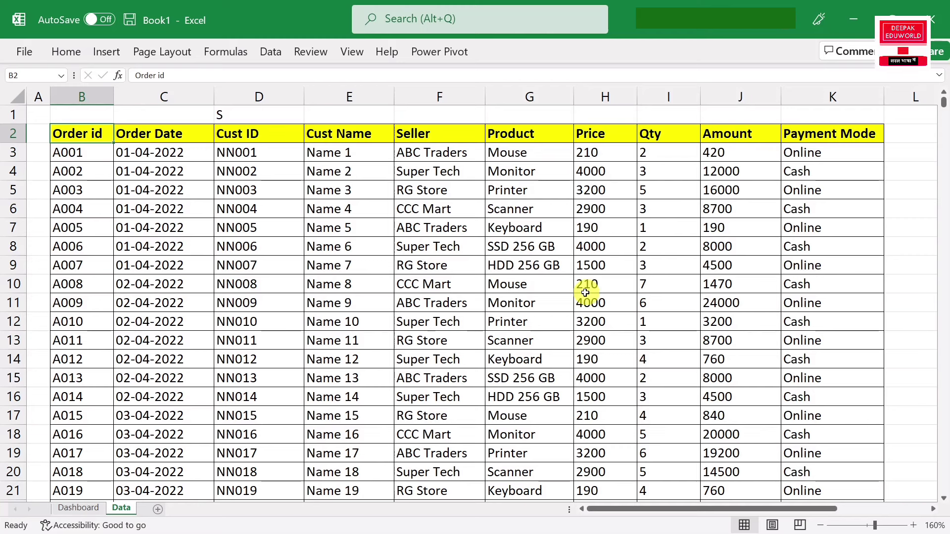
# - On the Data sheet, select the Order Date column C, then its first date in C3
pyautogui.click(169, 97)
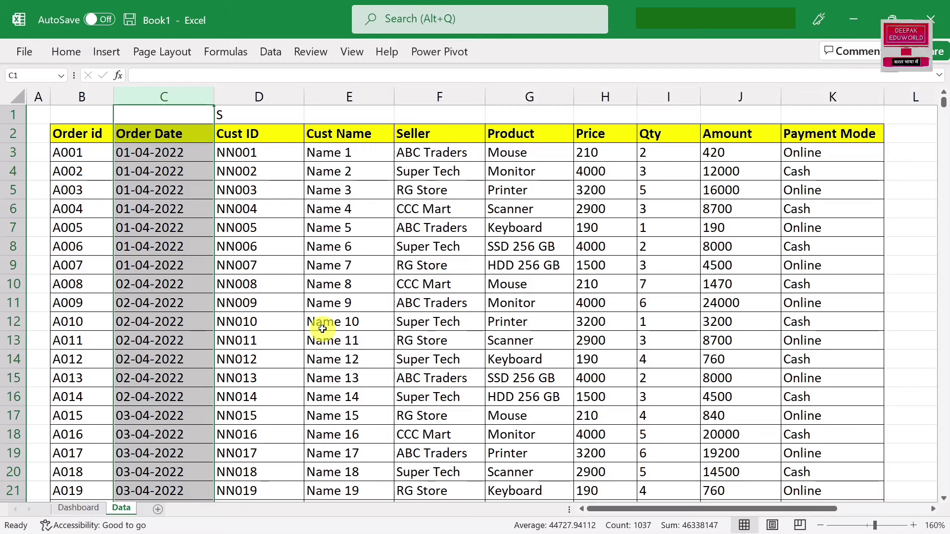
pyautogui.click(143, 154)
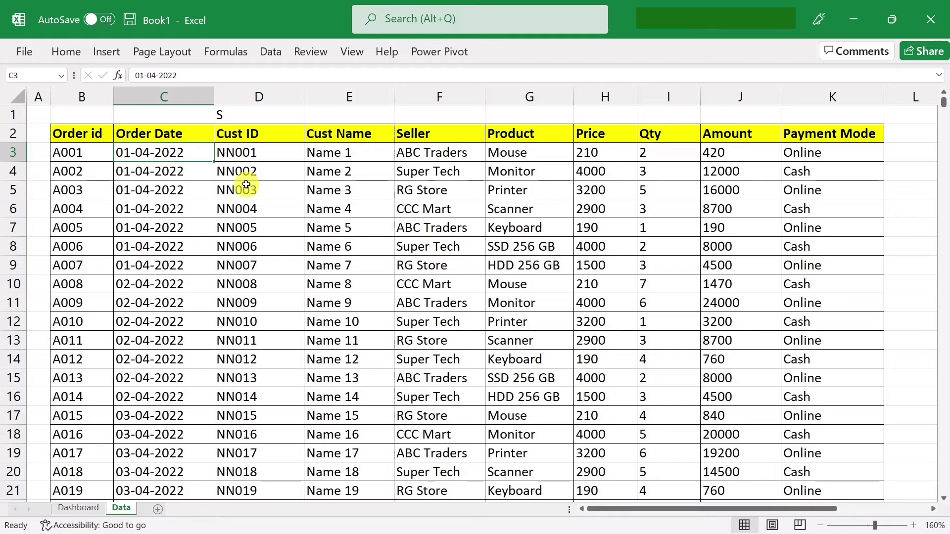
# - Insert two blank columns before Cust ID in the order table
pyautogui.rightClick(255, 97)
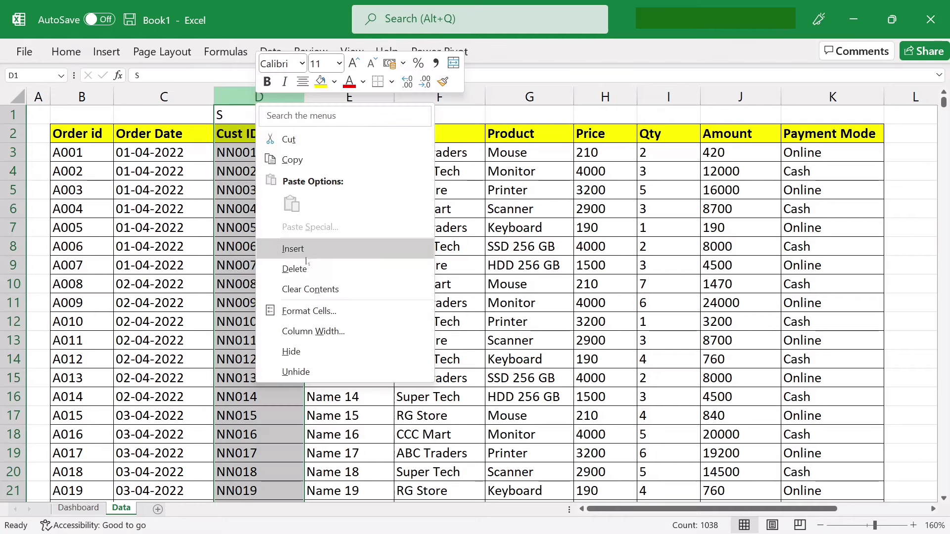
pyautogui.click(277, 247)
pyautogui.rightClick(299, 98)
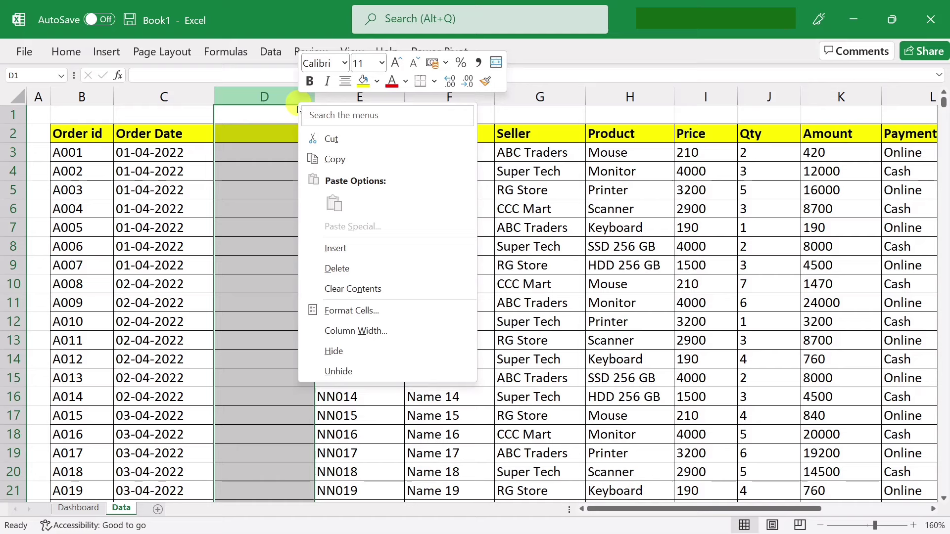
pyautogui.click(332, 246)
# - Head the new columns Day in D2 and Month in E2
pyautogui.press('Down')
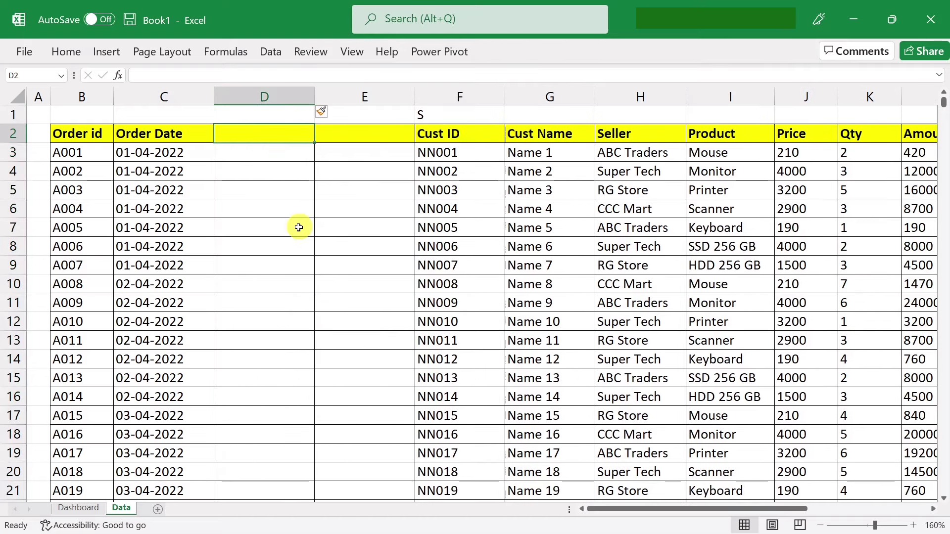
pyautogui.write('Day')
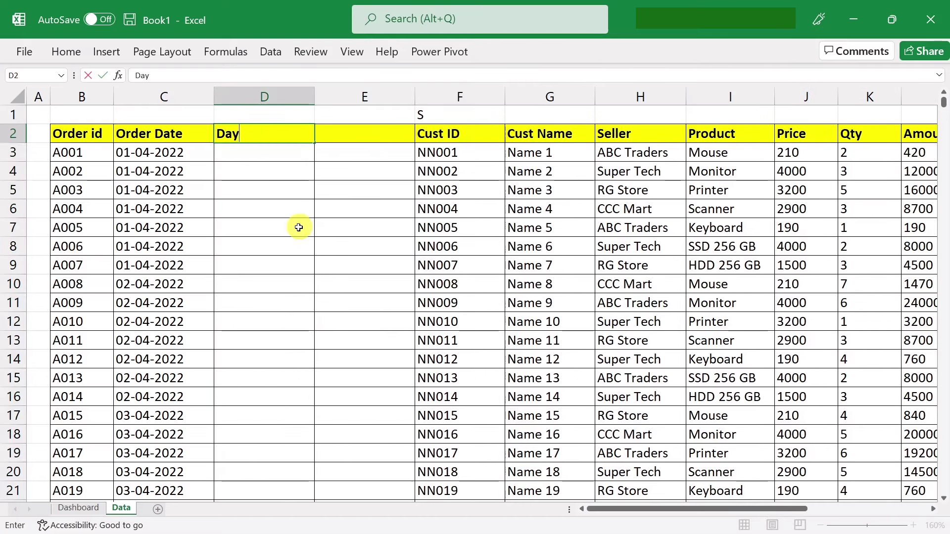
pyautogui.press('Tab')
pyautogui.write('Mo')
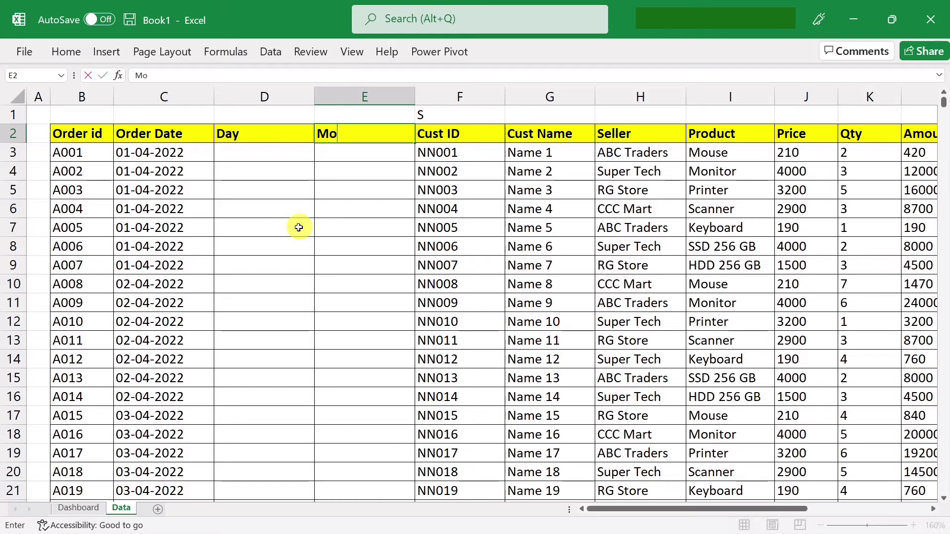
pyautogui.press('Return')
pyautogui.press('Left')
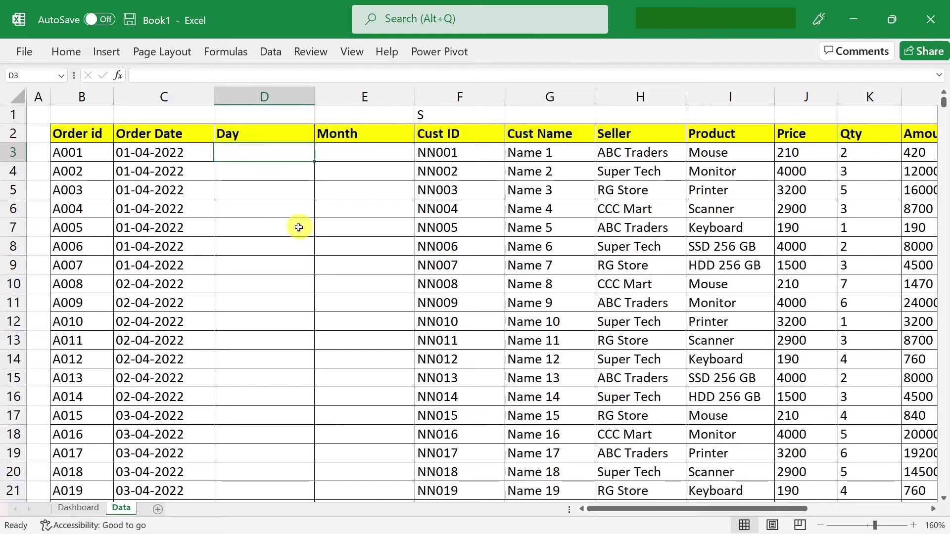
# - Enter =DAY(C3) in D3 and fill it down the whole Day column
pyautogui.write('=day')
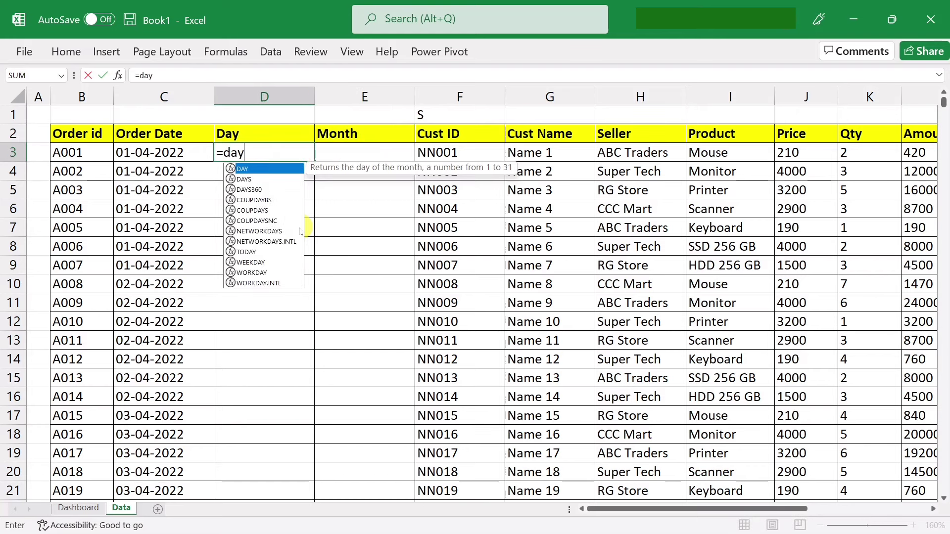
pyautogui.write('(')
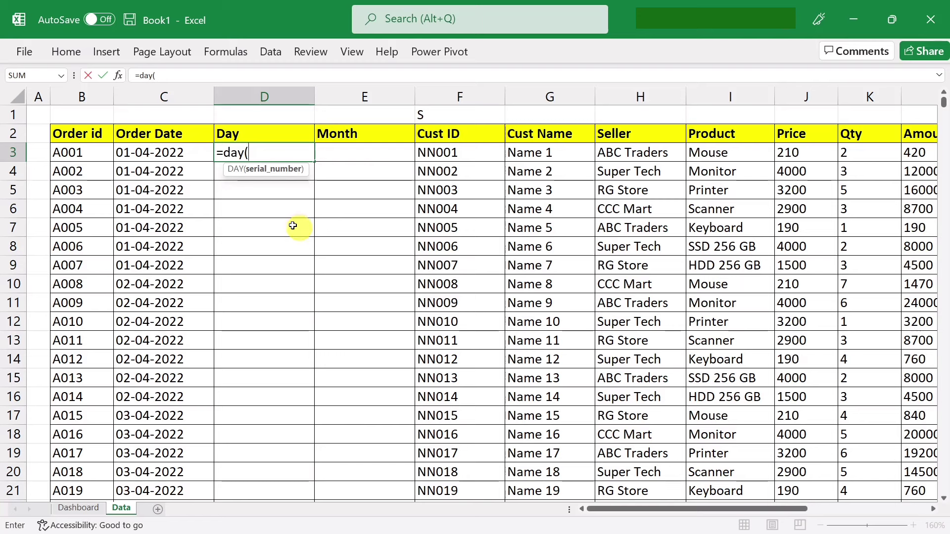
pyautogui.click(149, 152)
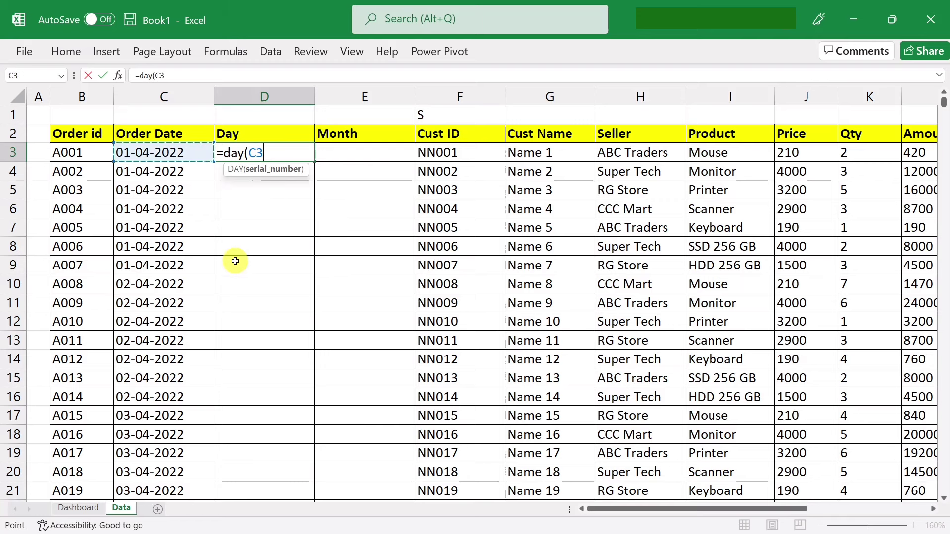
pyautogui.press('Return')
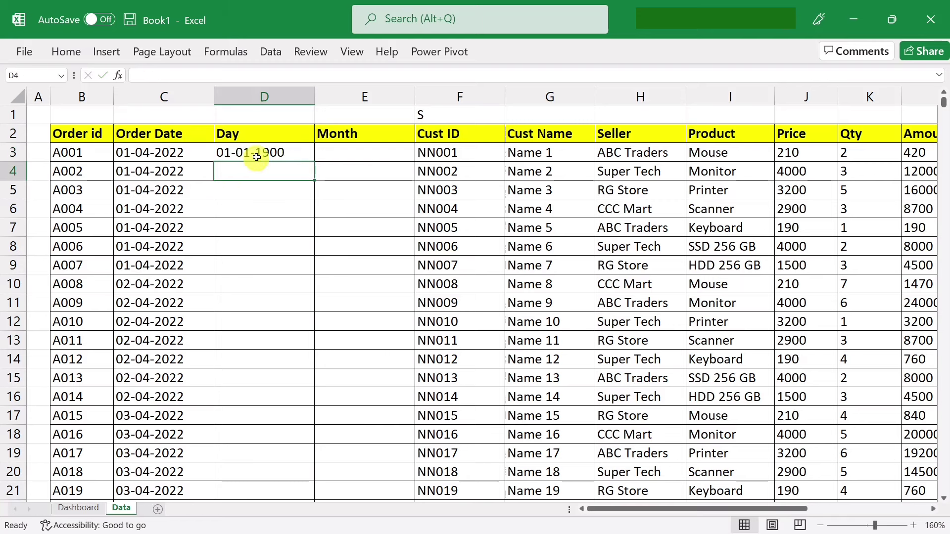
pyautogui.click(254, 152)
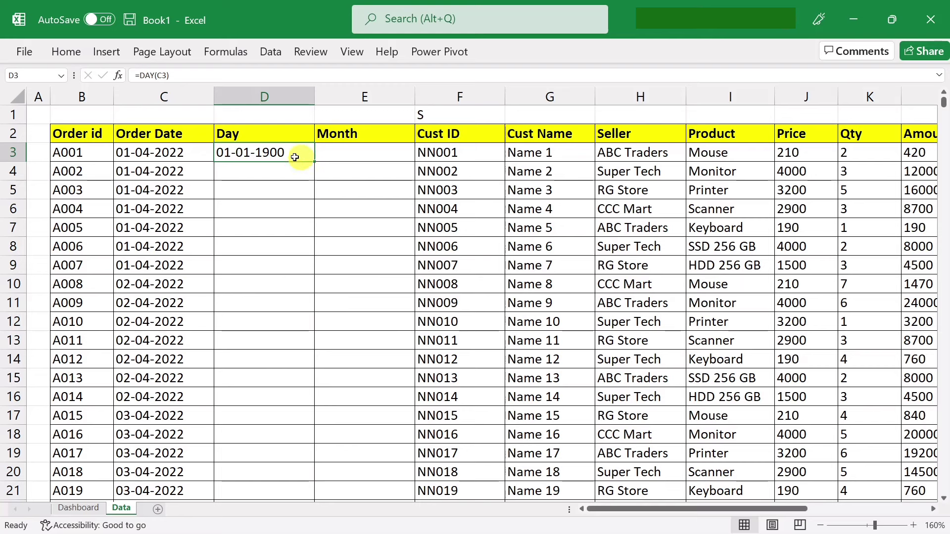
pyautogui.doubleClick(315, 162)
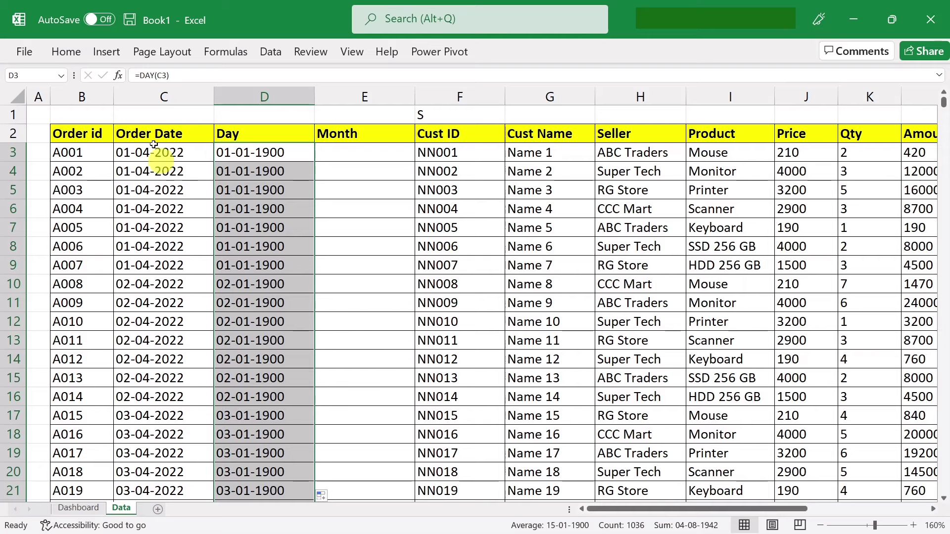
# - Format the Day results as General numbers and narrow column D
pyautogui.click(66, 52)
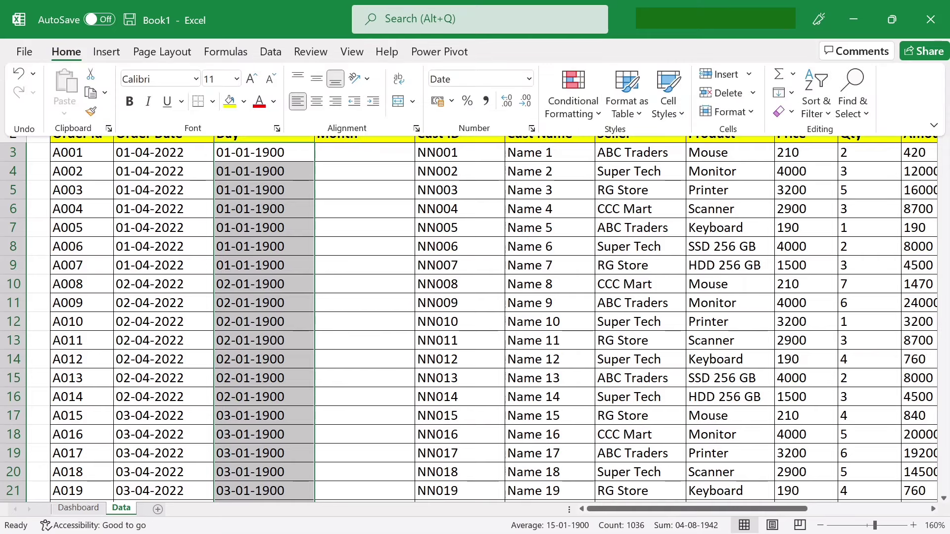
pyautogui.click(529, 79)
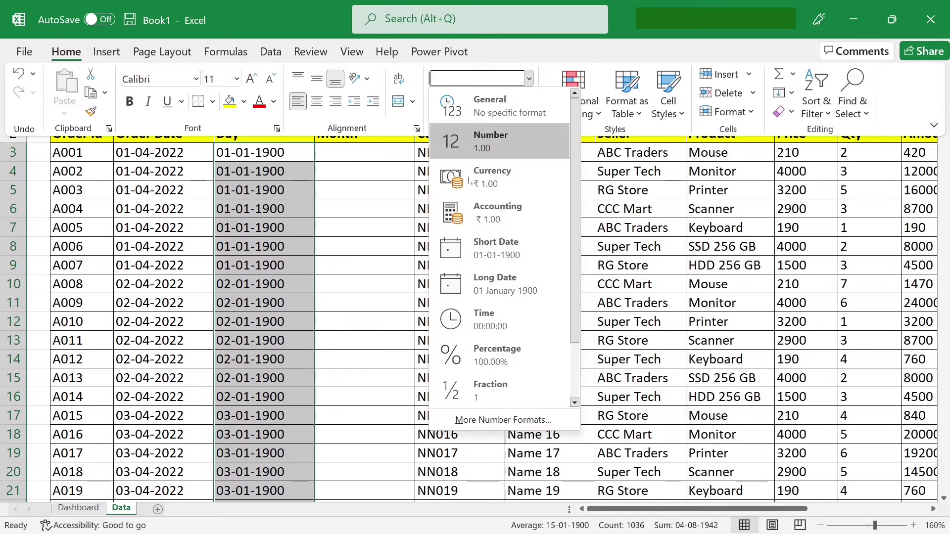
pyautogui.click(488, 103)
pyautogui.click(249, 180)
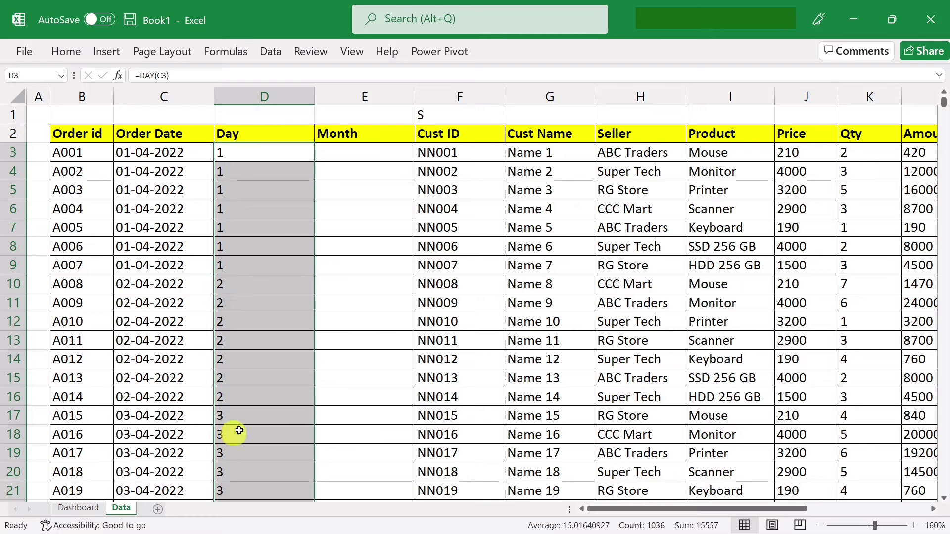
pyautogui.click(271, 191)
pyautogui.moveTo(314, 97); pyautogui.dragTo(262, 102)
pyautogui.click(317, 154)
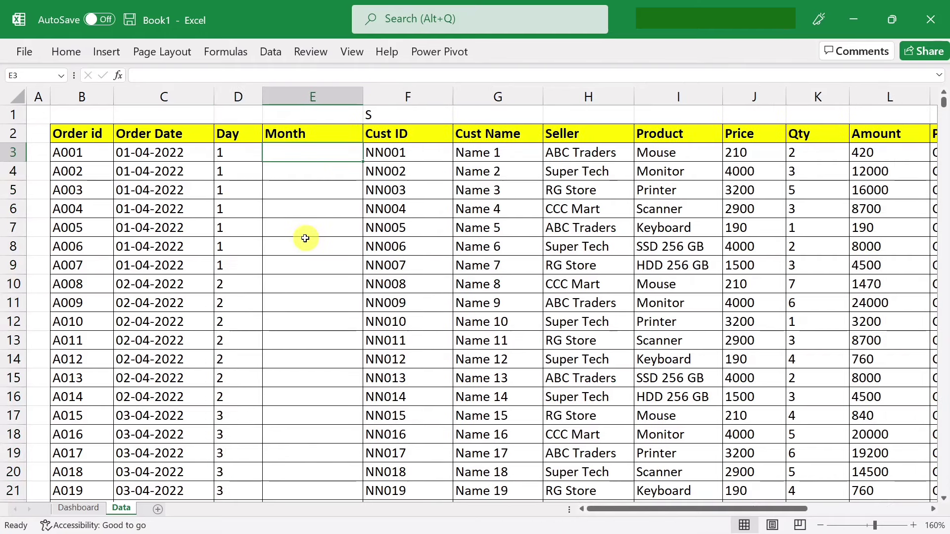
# - Enter =TEXT(C3,"mmm") in E3 so it shows Apr
pyautogui.write('=tex')
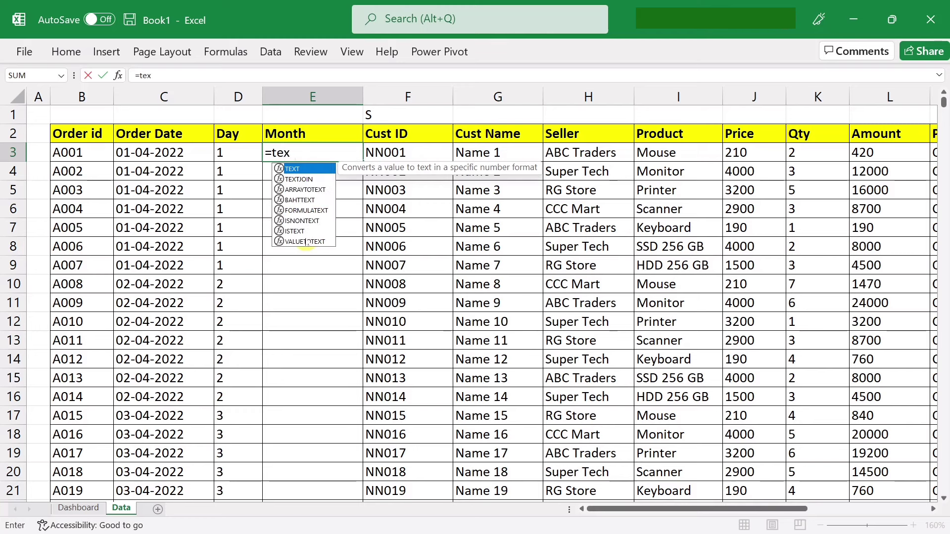
pyautogui.write('t(')
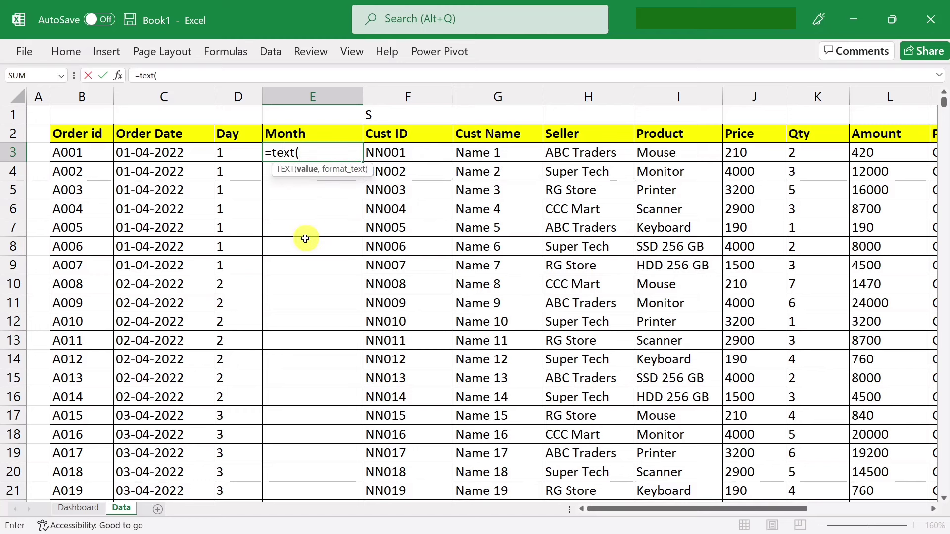
pyautogui.click(140, 158)
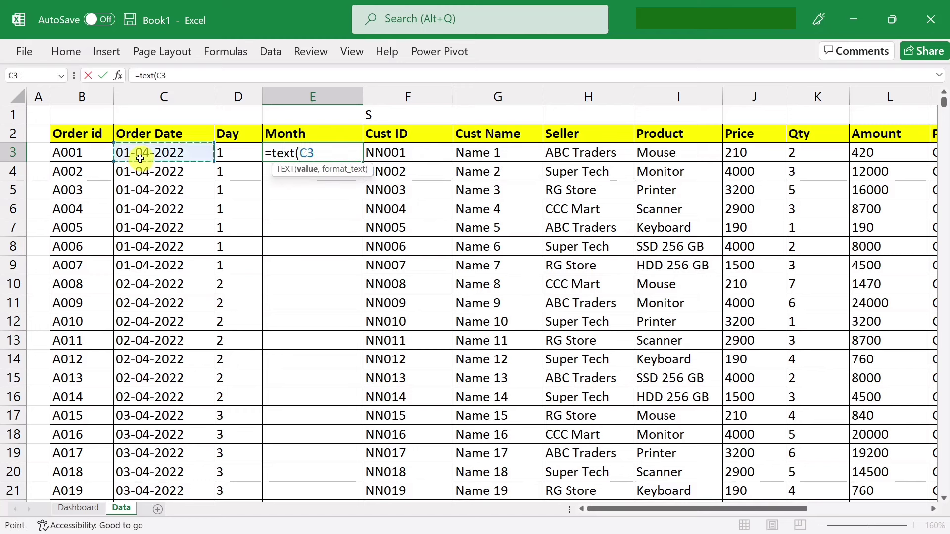
pyautogui.write(',')
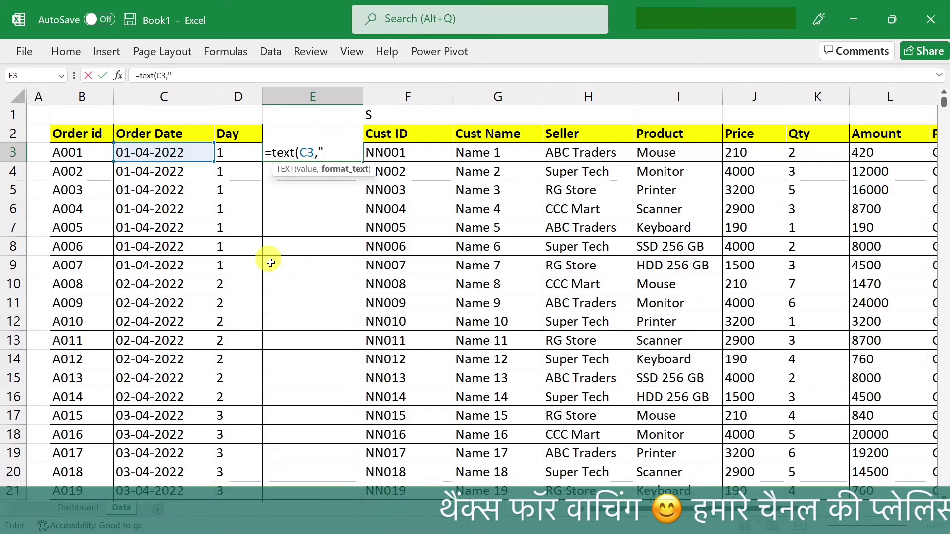
pyautogui.write('"mmm')
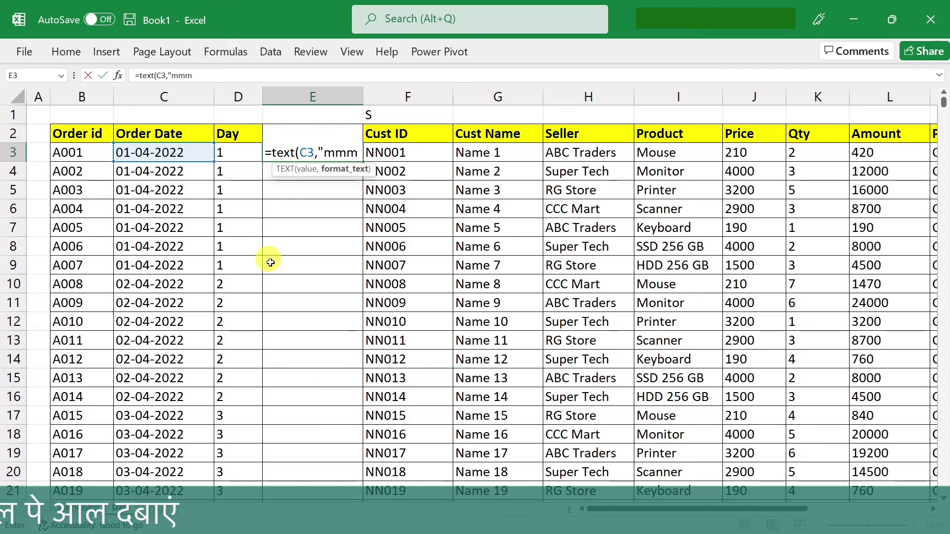
pyautogui.write('")')
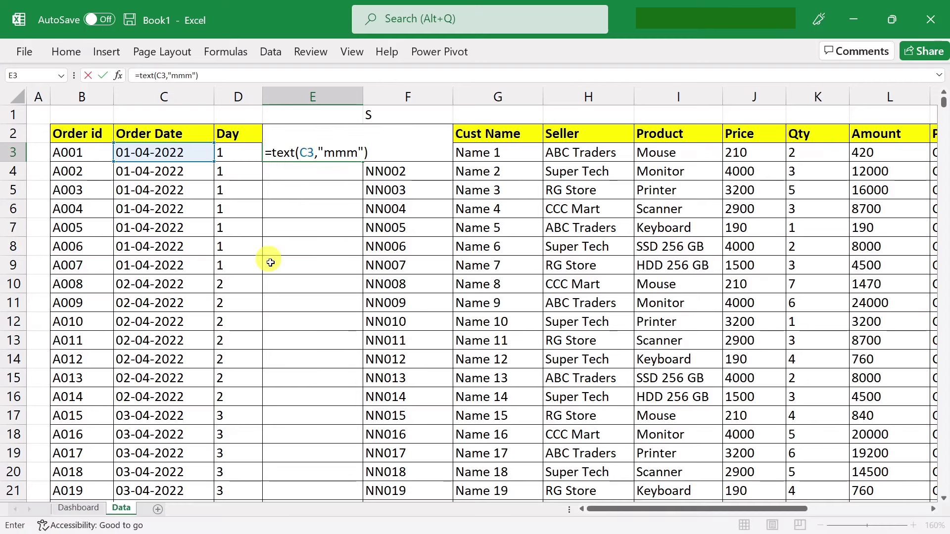
pyautogui.press('Return')
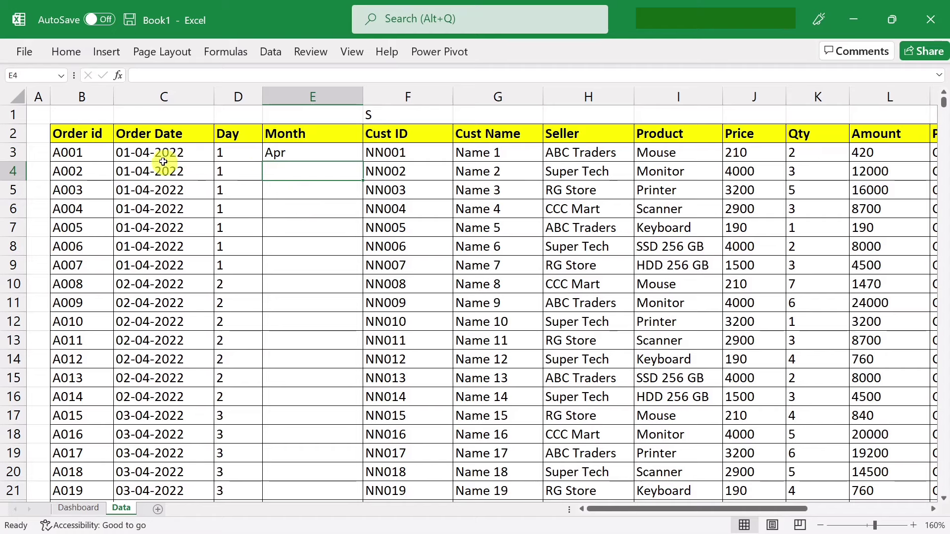
# - Copy the month formula down the entire Month column
pyautogui.click(350, 155)
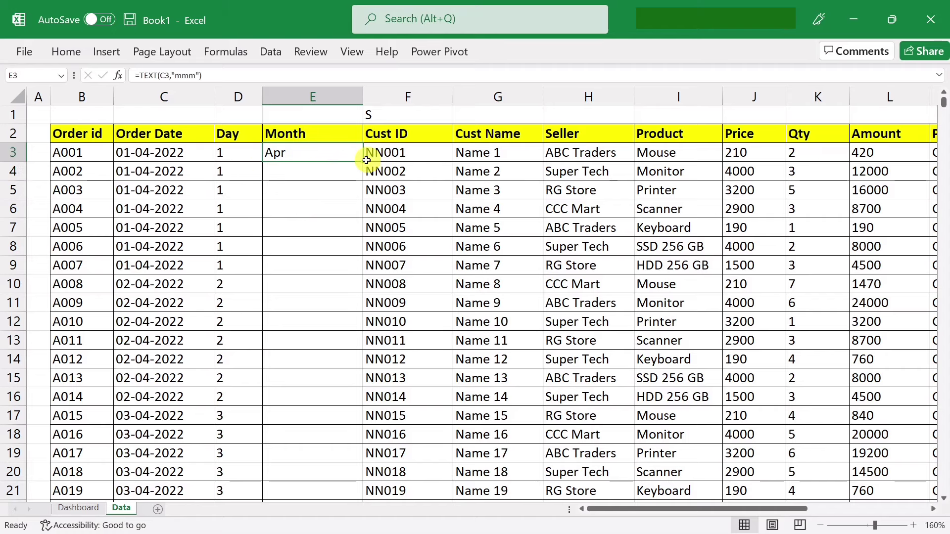
pyautogui.doubleClick(363, 162)
pyautogui.scroll(-3, 304, 356)
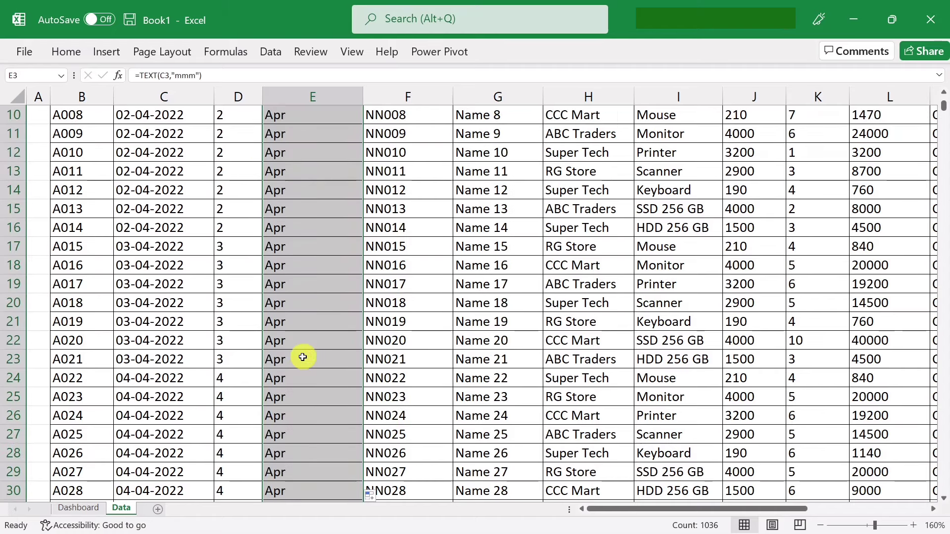
pyautogui.scroll(3, 303, 356)
pyautogui.click(301, 264)
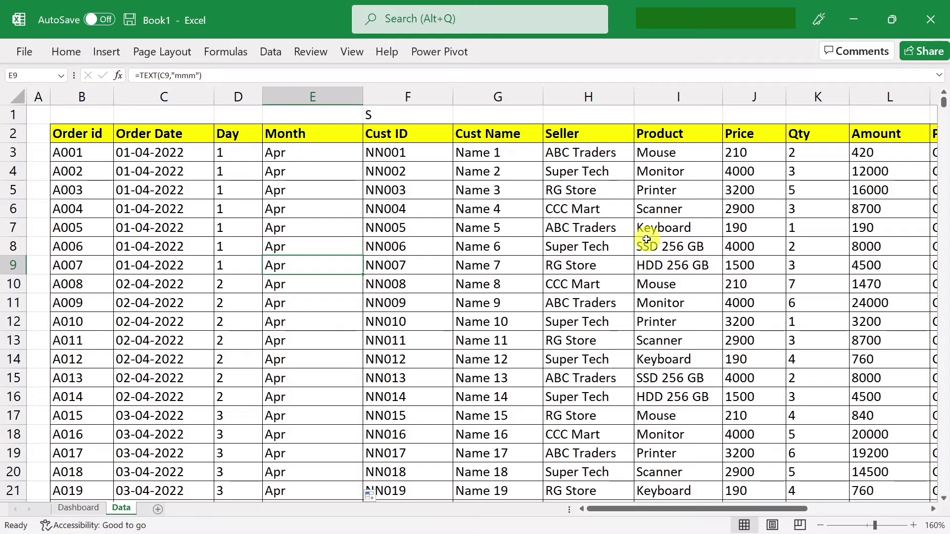
pyautogui.press('Right')
pyautogui.press('Right')
pyautogui.press('Right')
pyautogui.press('Right')
pyautogui.press('Right')
pyautogui.press('Right')
pyautogui.press('Right')
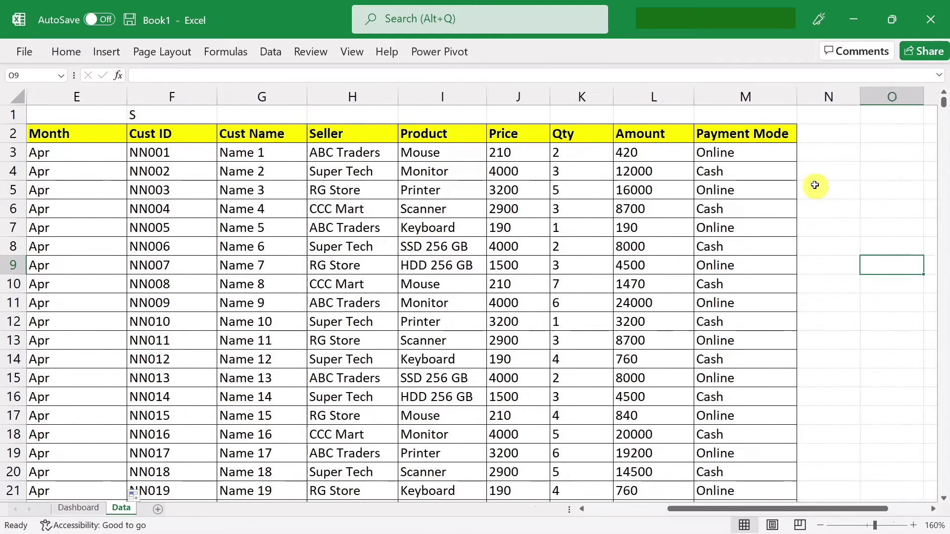
pyautogui.press('Right')
pyautogui.press('Right')
pyautogui.press('Right')
# - Widen column N and enter headers 'Last 28 Days' in N2 and 'Previous 28 Days' in O2
pyautogui.click(643, 136)
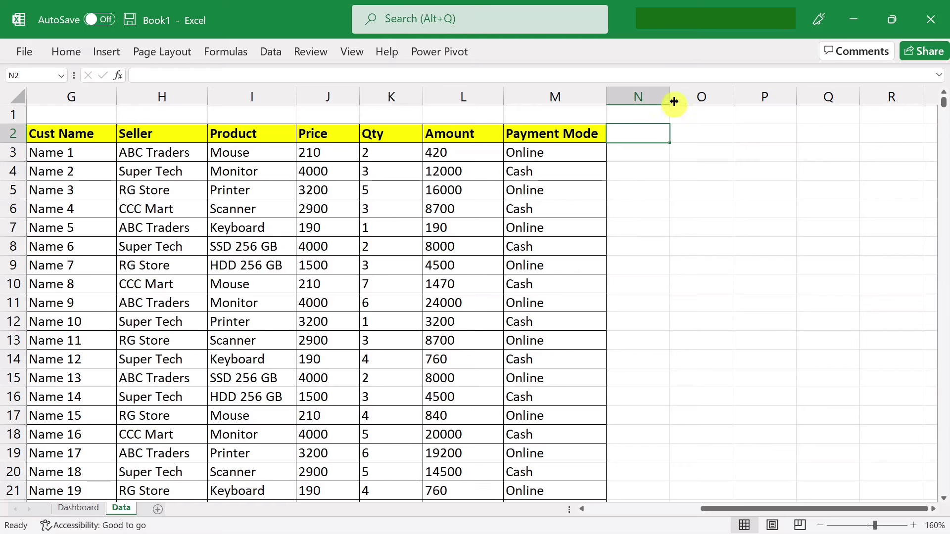
pyautogui.moveTo(675, 102); pyautogui.dragTo(728, 102)
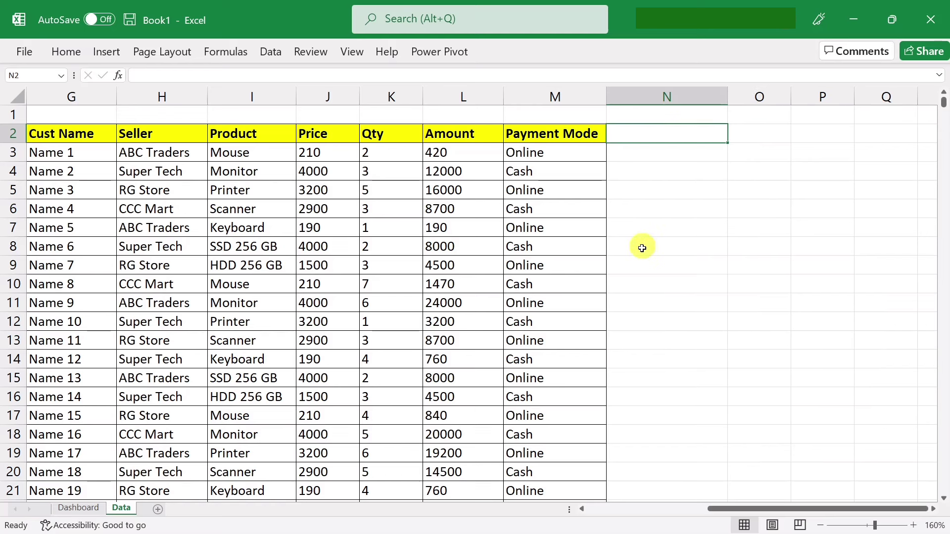
pyautogui.write('Last')
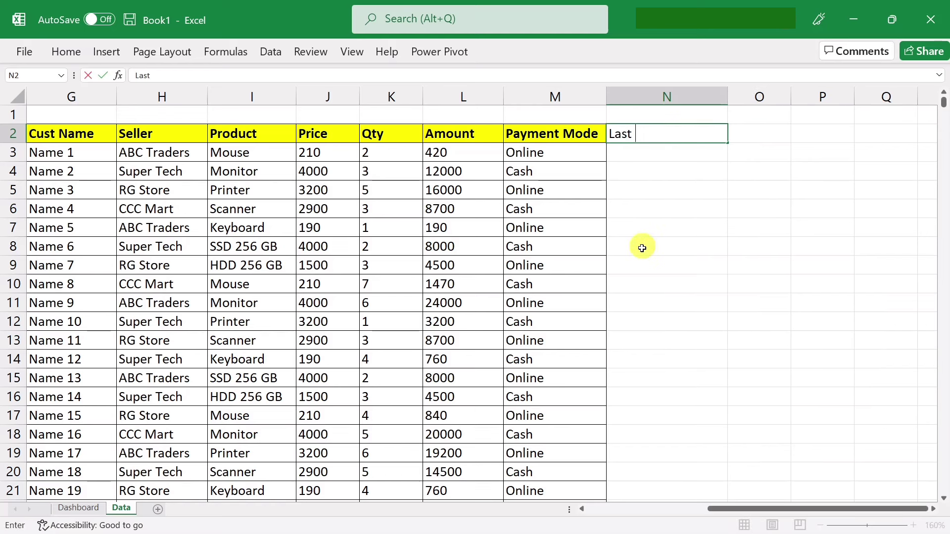
pyautogui.write(' 28 D')
pyautogui.write('ays')
pyautogui.press('Tab')
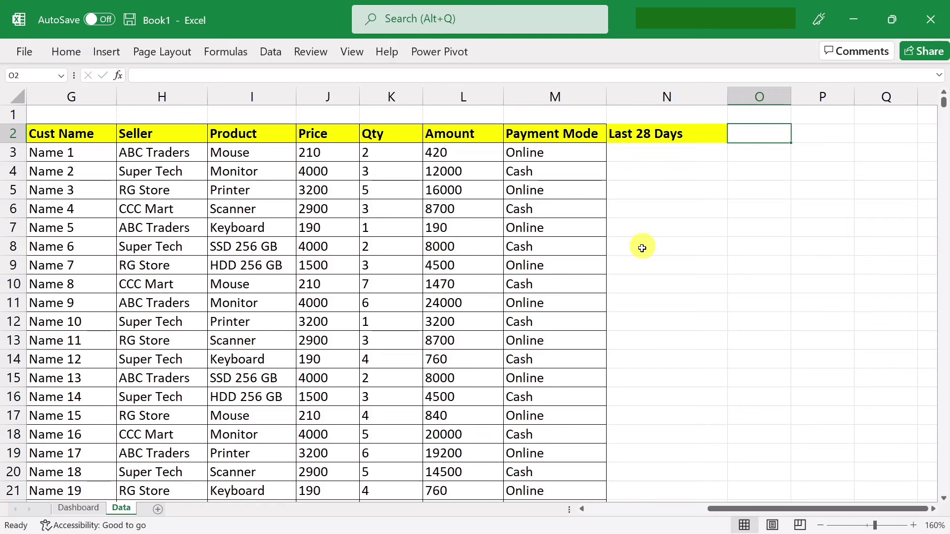
pyautogui.write('Previous 28 Days')
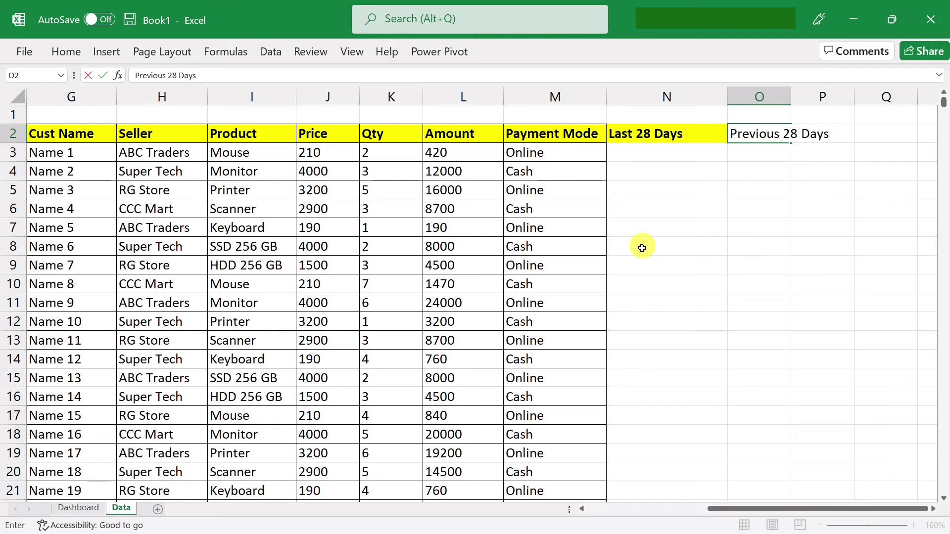
pyautogui.press('Return')
pyautogui.press('Left')
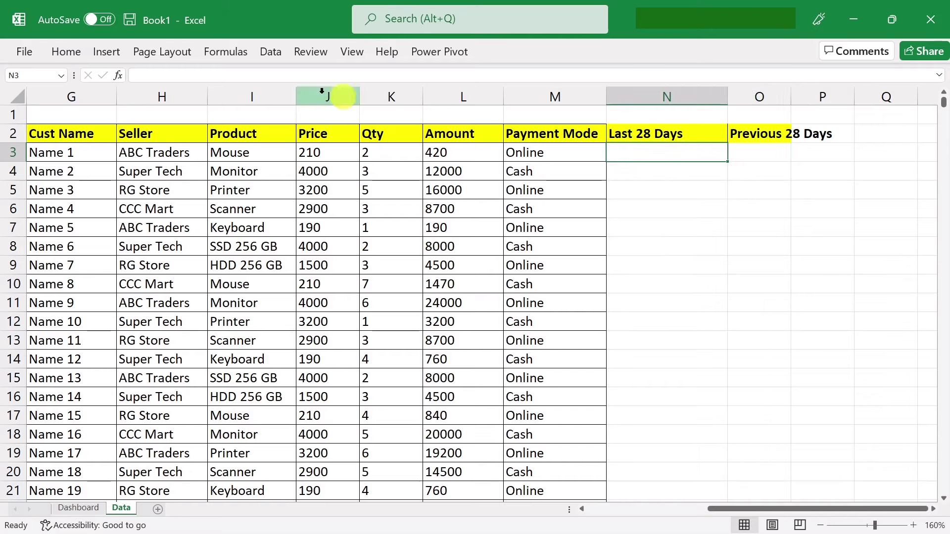
pyautogui.press('F2')
pyautogui.moveTo(712, 509); pyautogui.dragTo(742, 497)
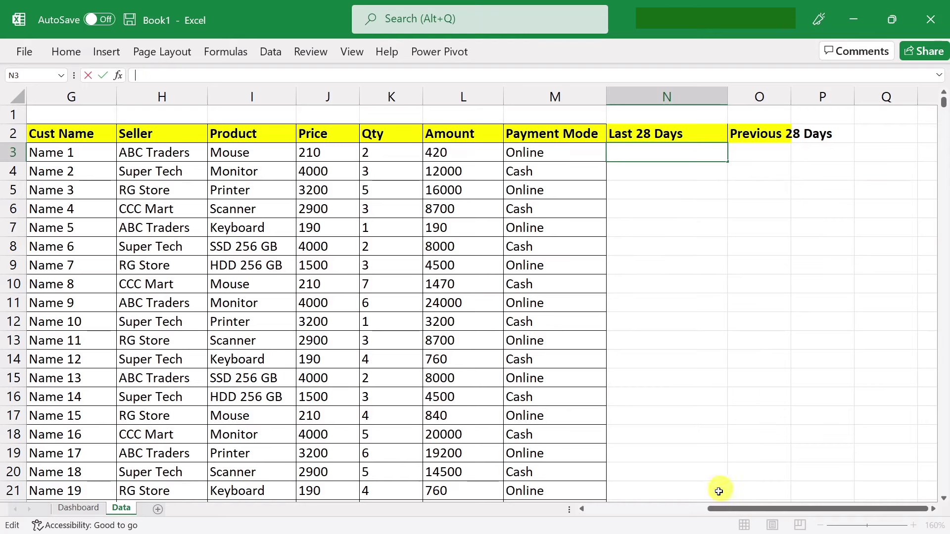
# - Enter =AND(C3>=(TODAY()-28),C3<TODAY()) in N3 to flag last-28-day orders
pyautogui.moveTo(715, 509); pyautogui.dragTo(632, 508)
pyautogui.write('=')
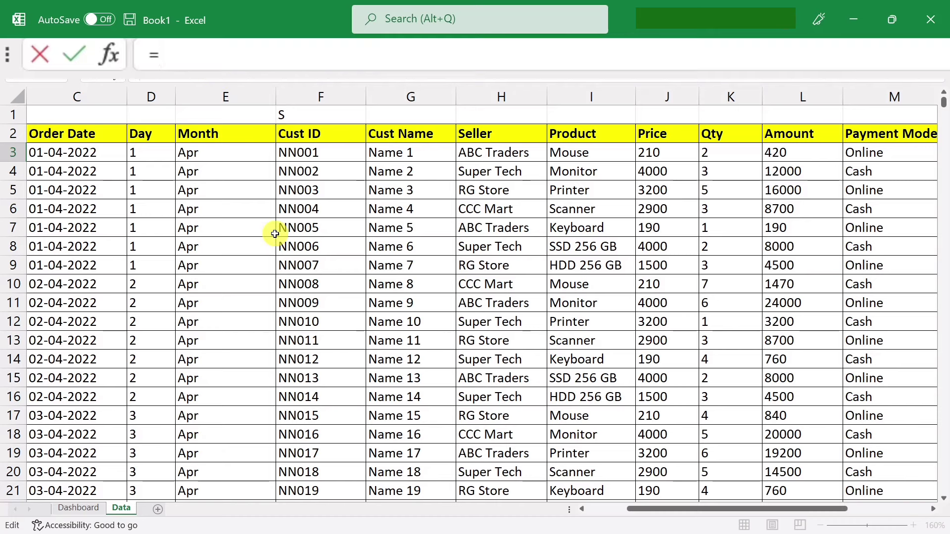
pyautogui.write('and')
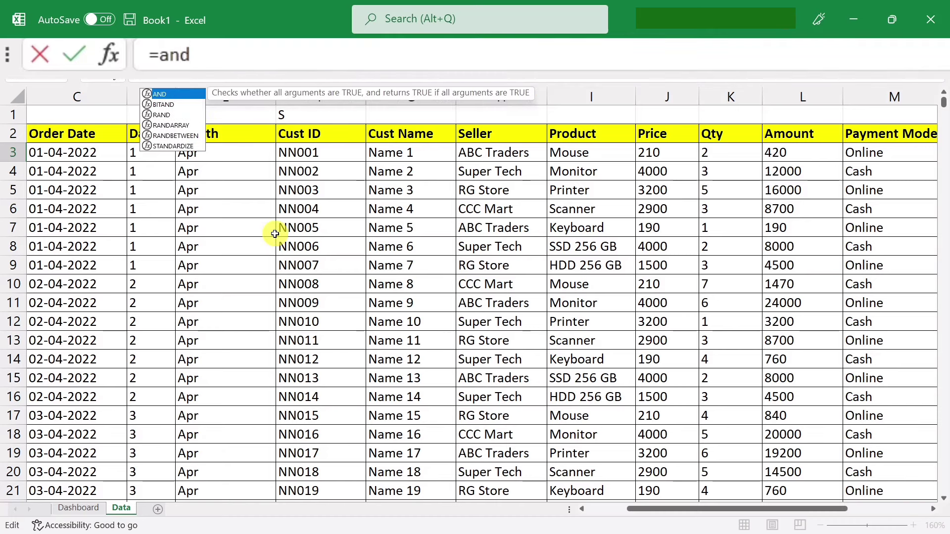
pyautogui.write('(')
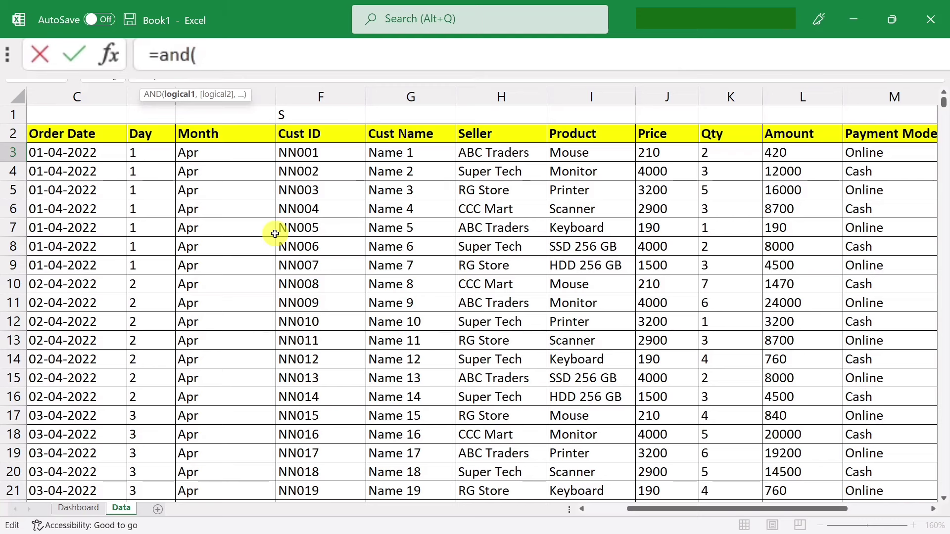
pyautogui.click(71, 154)
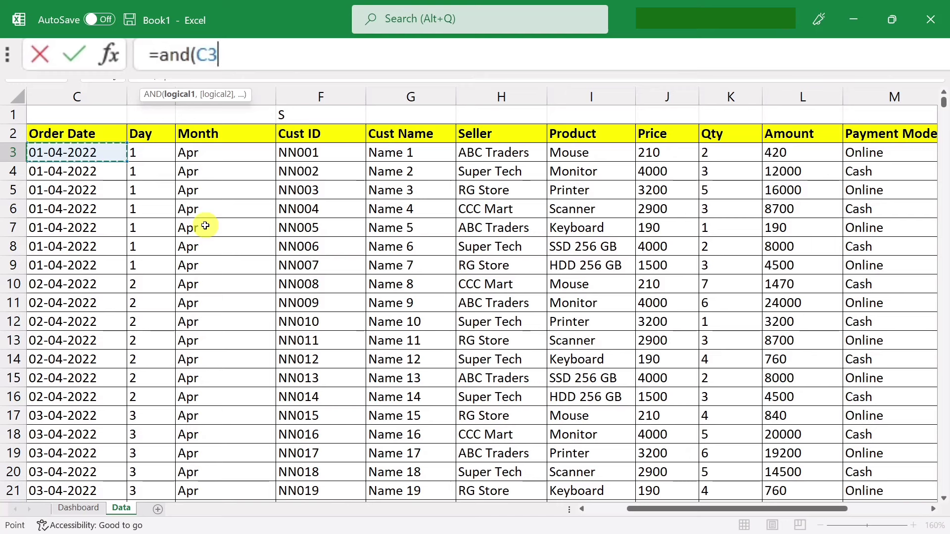
pyautogui.write('>')
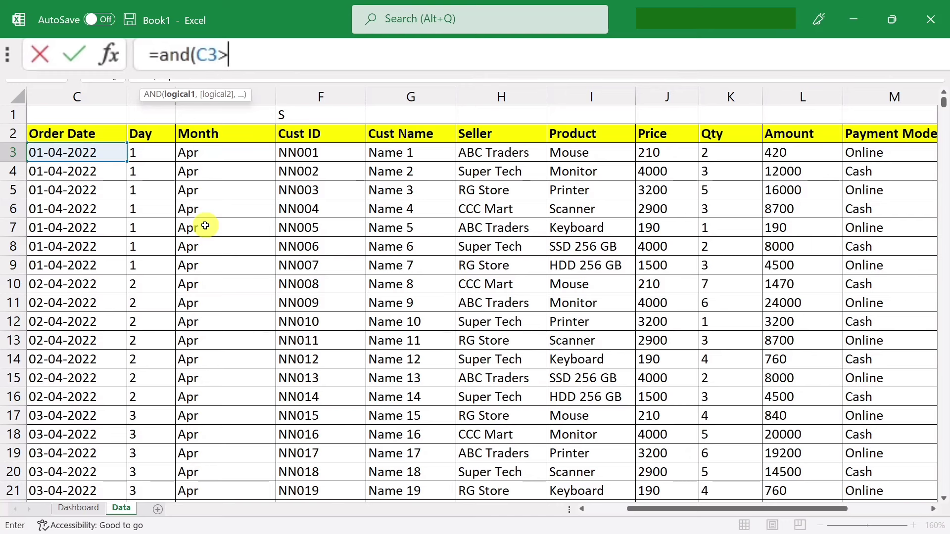
pyautogui.write('=')
pyautogui.write('(tod')
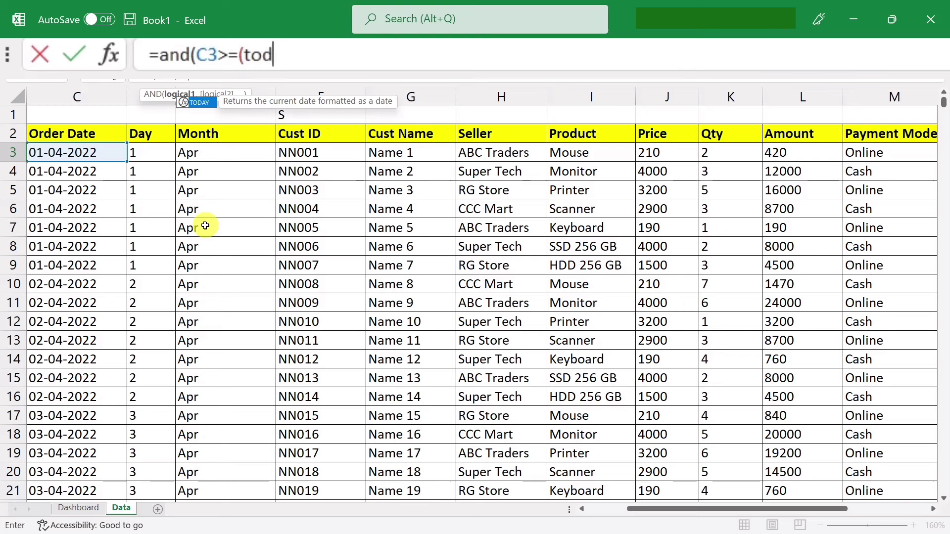
pyautogui.write('ay()')
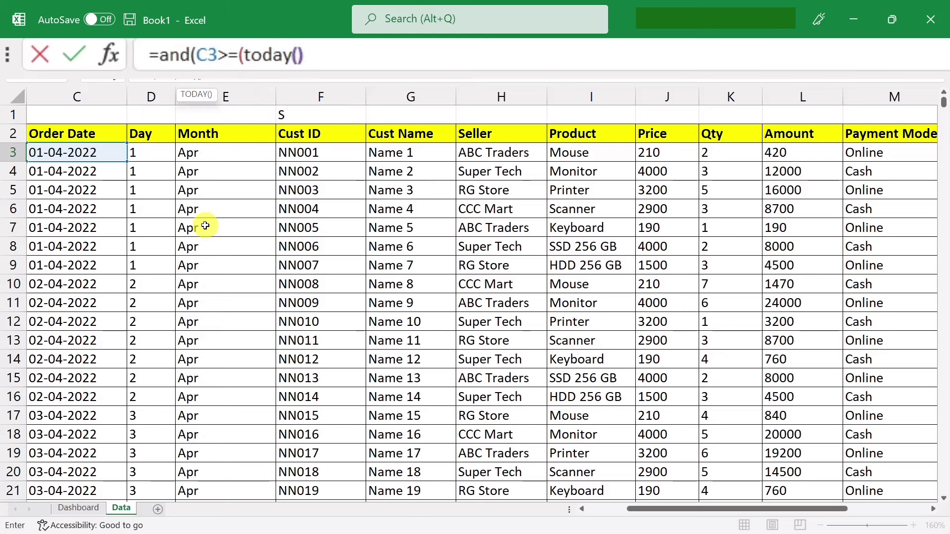
pyautogui.write('-28')
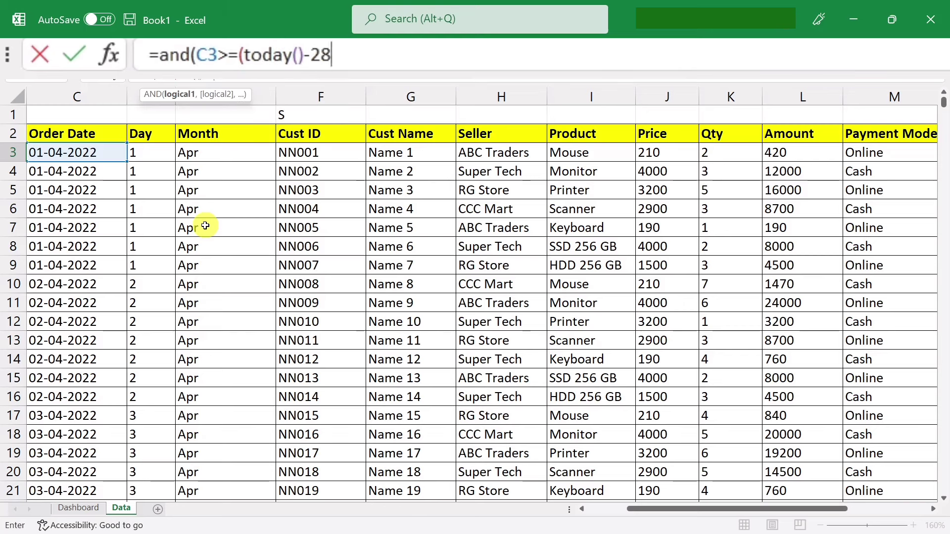
pyautogui.write(')')
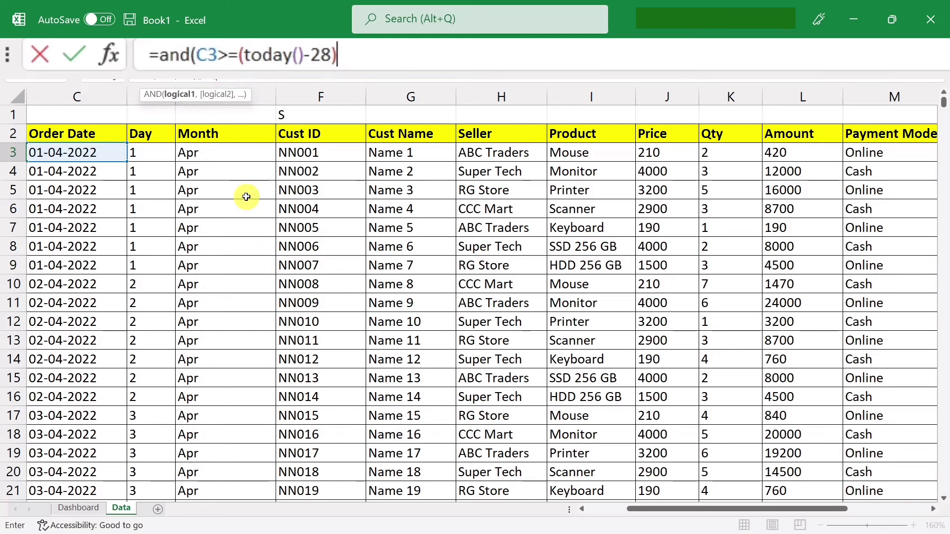
pyautogui.write(',')
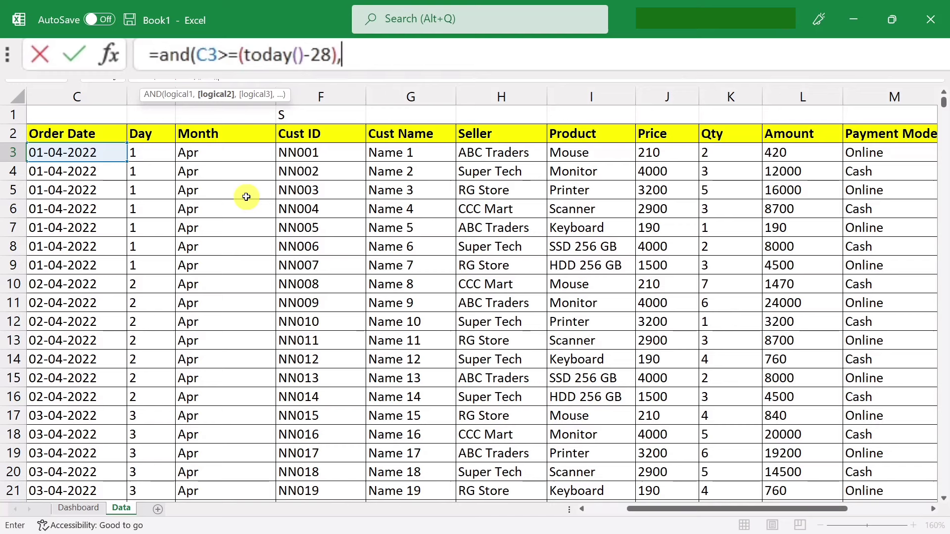
pyautogui.click(67, 154)
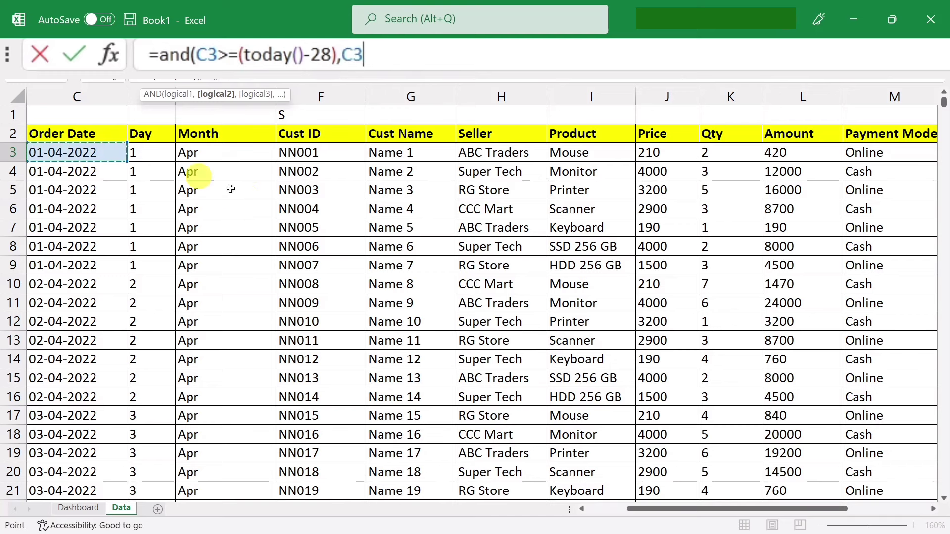
pyautogui.write('<')
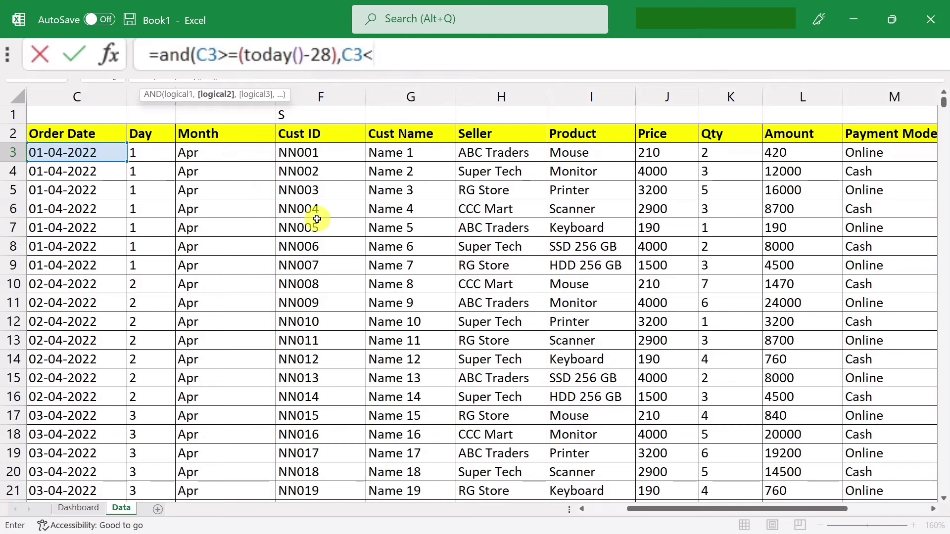
pyautogui.write('today')
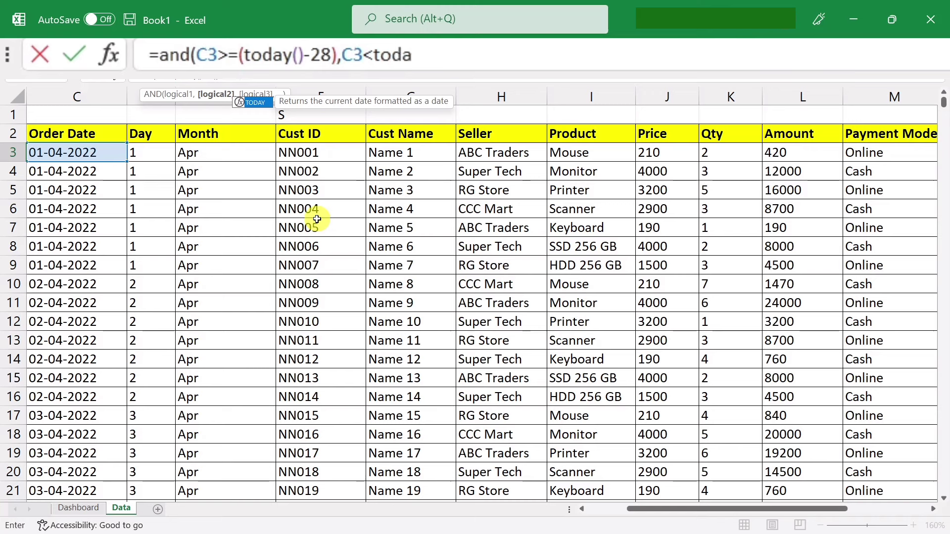
pyautogui.write('()')
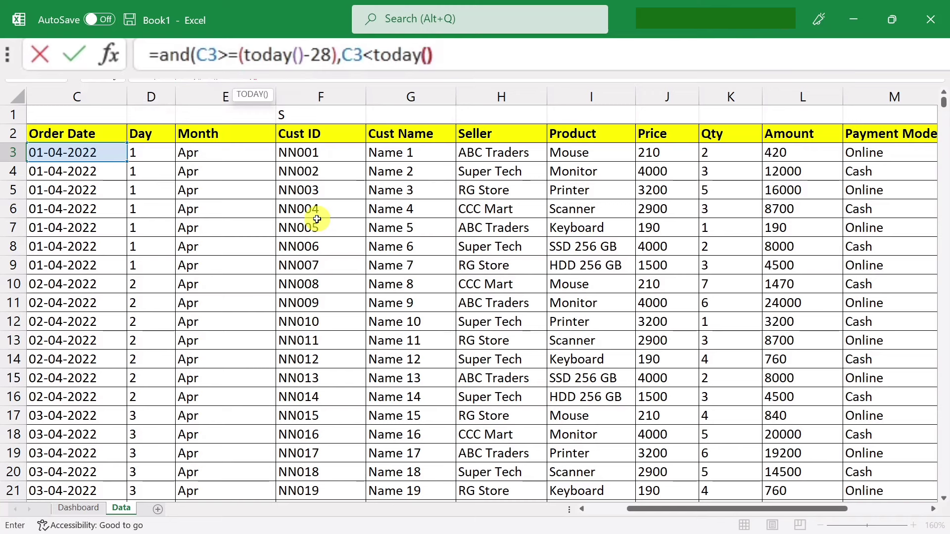
pyautogui.write(')')
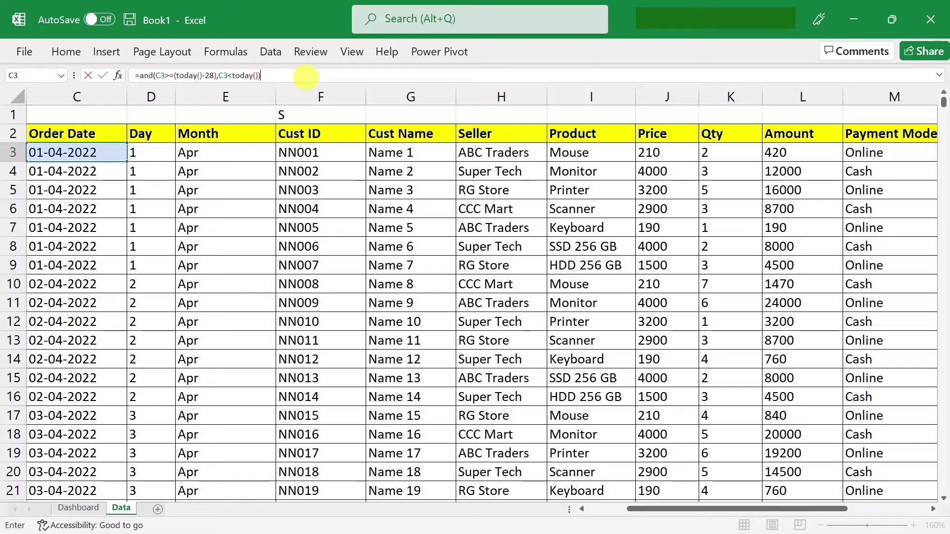
pyautogui.hotkey('ctrl', 'Return')
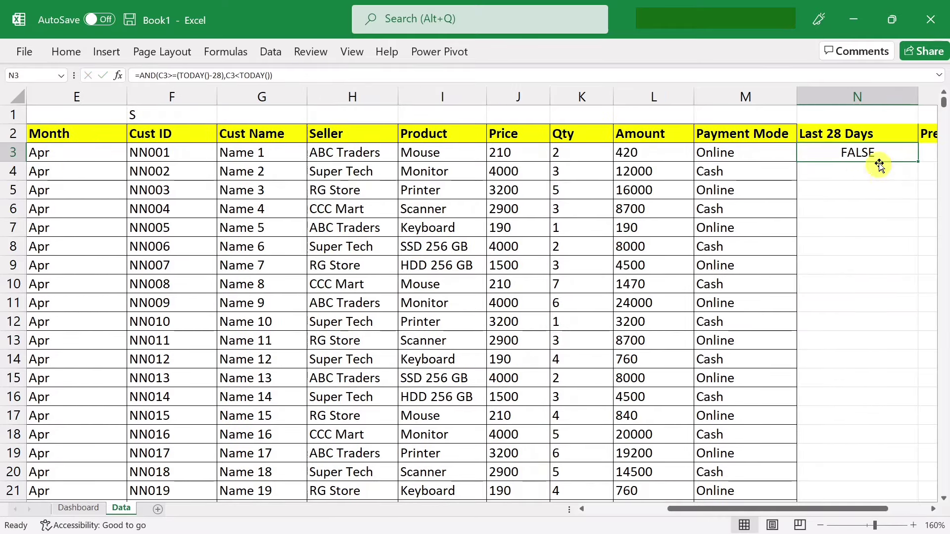
# - Copy the Last 28 Days formula down column N, every order showing FALSE
pyautogui.doubleClick(918, 161)
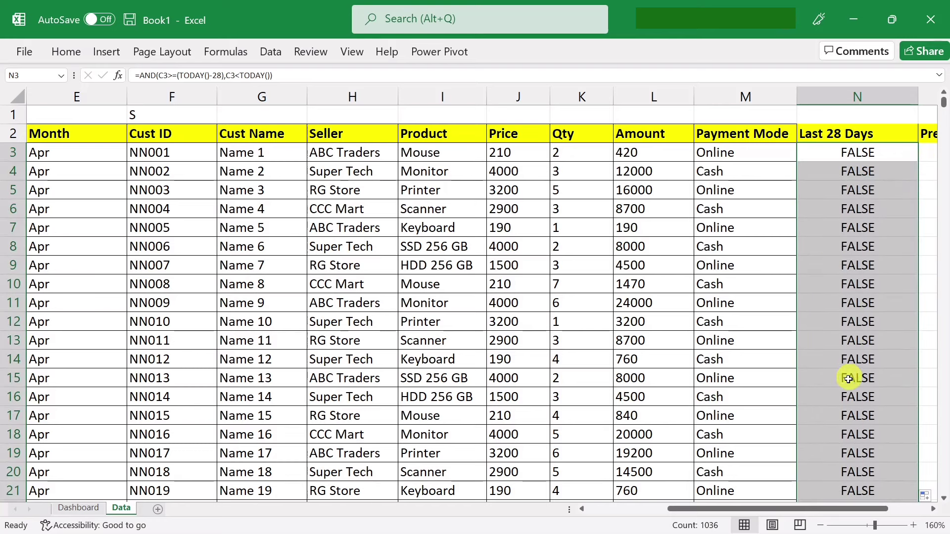
pyautogui.click(854, 341)
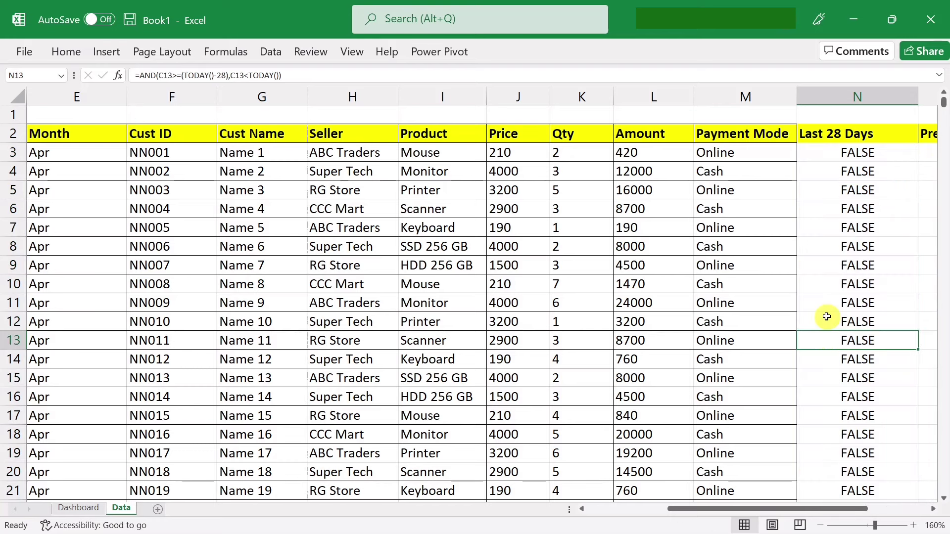
pyautogui.press('Right')
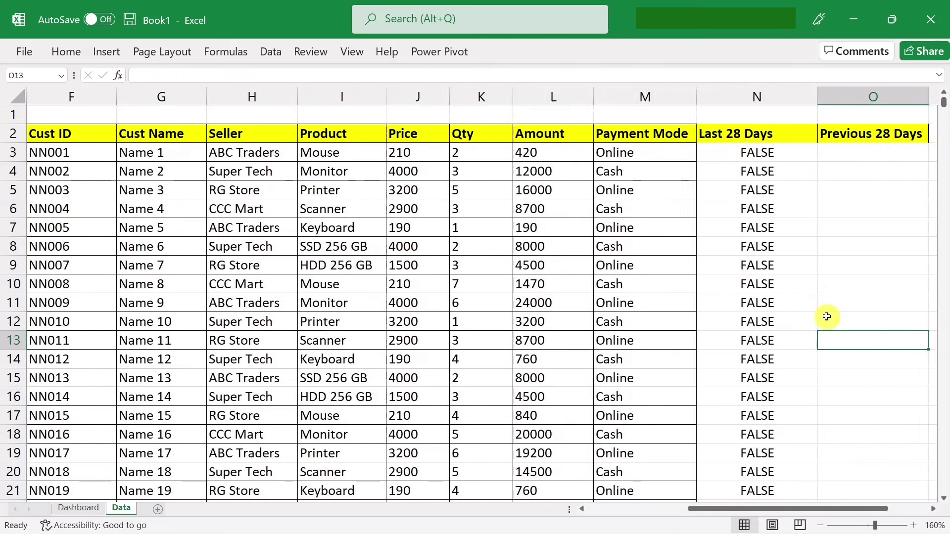
pyautogui.press('Up')
pyautogui.press('Up')
pyautogui.press('Up')
pyautogui.press('Up')
pyautogui.press('Up')
pyautogui.press('Up')
pyautogui.press('Up')
pyautogui.press('Up')
pyautogui.press('Up')
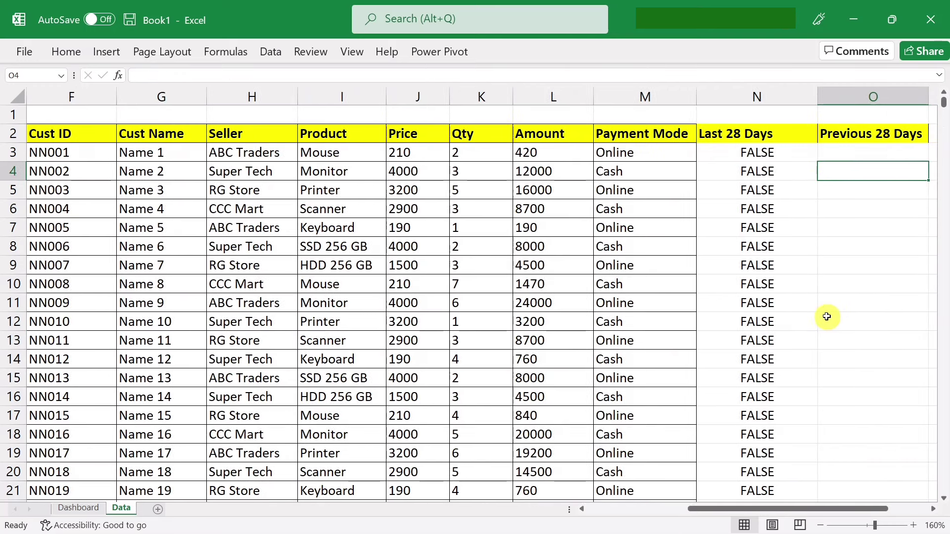
pyautogui.press('Up')
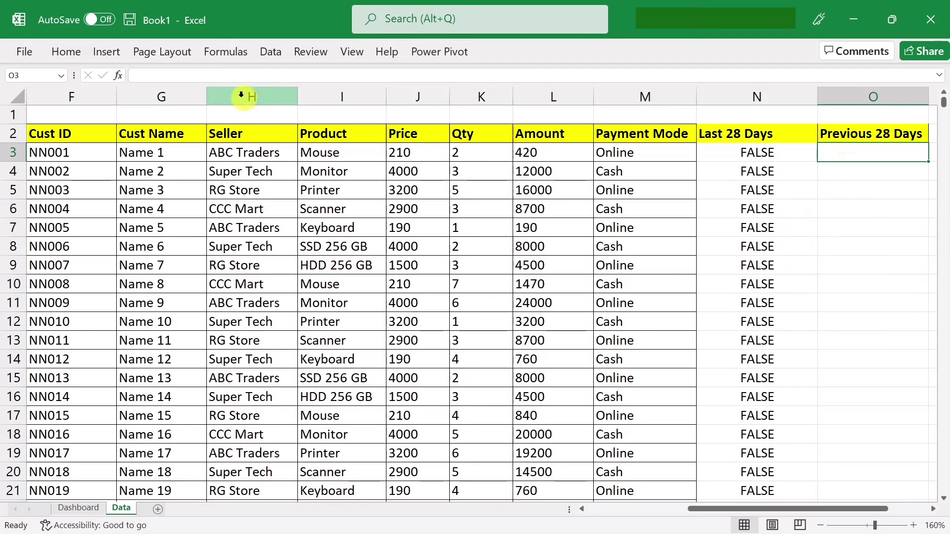
# - Start typing the Previous 28 Days formula =AND(C3>=(TODAY()-56),C3<(TODAY()-28)) in O3
pyautogui.click(214, 79)
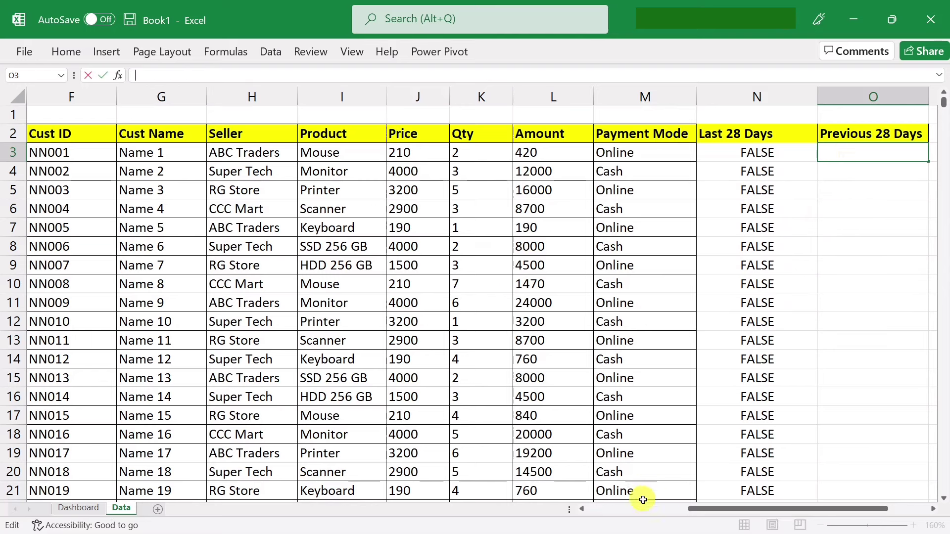
pyautogui.moveTo(699, 509)
pyautogui.mouseDown()
pyautogui.moveTo(660, 520)
pyautogui.moveTo(616, 515)
pyautogui.mouseUp()
pyautogui.write('=')
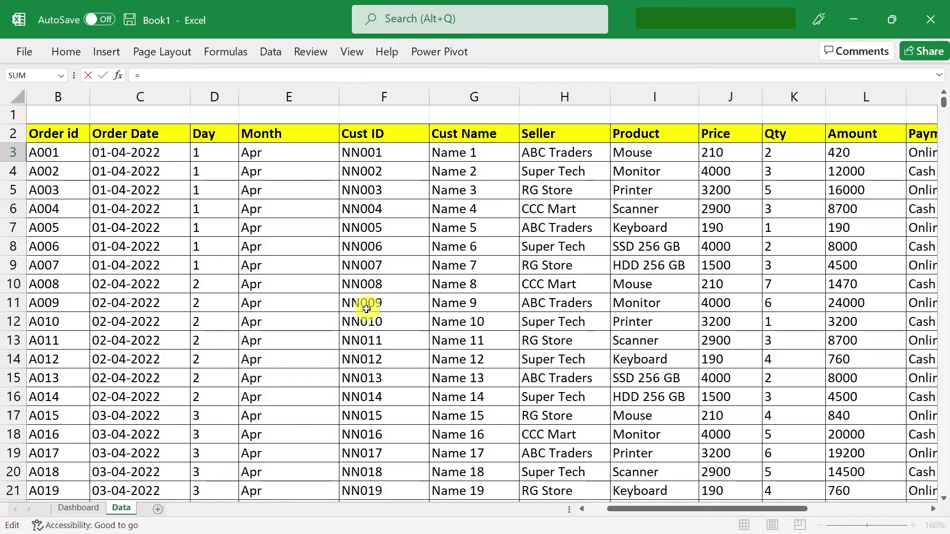
pyautogui.write('and')
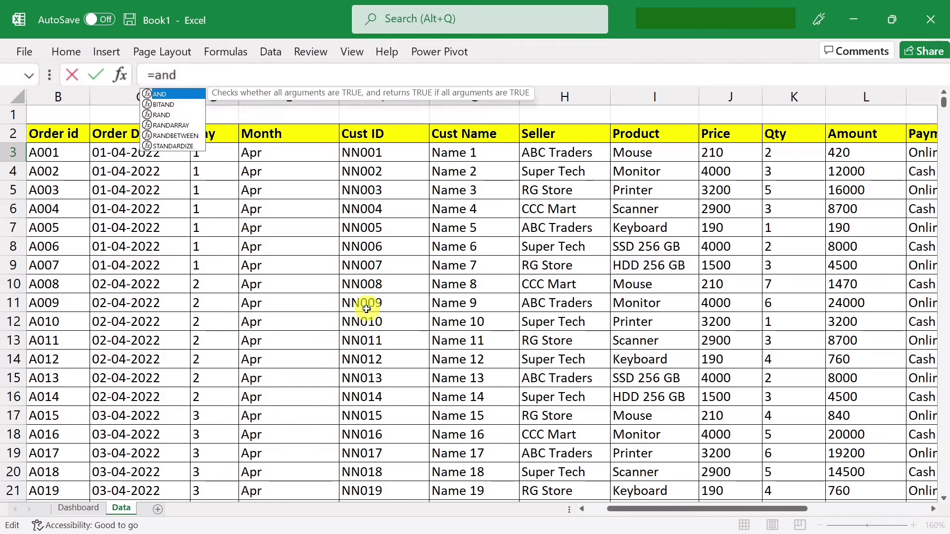
pyautogui.write('(')
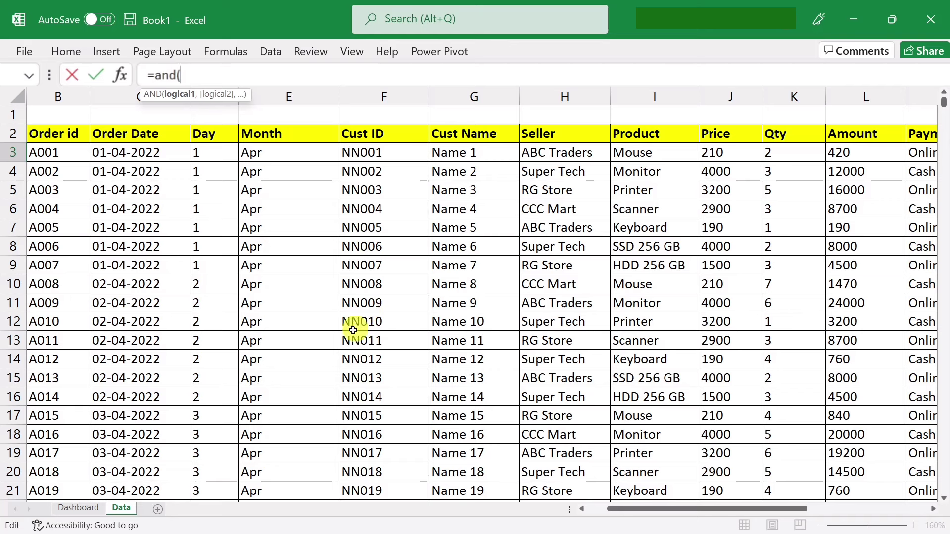
pyautogui.click(123, 155)
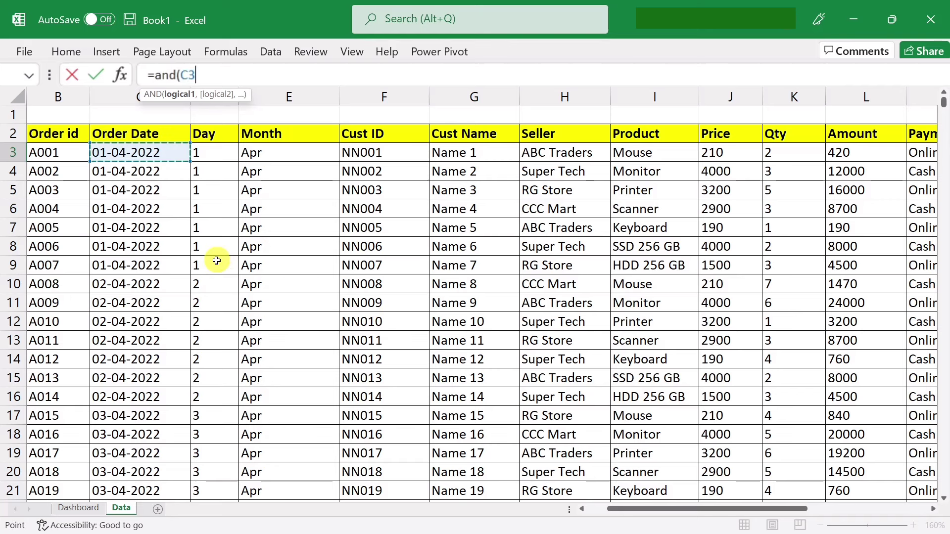
pyautogui.write('>=')
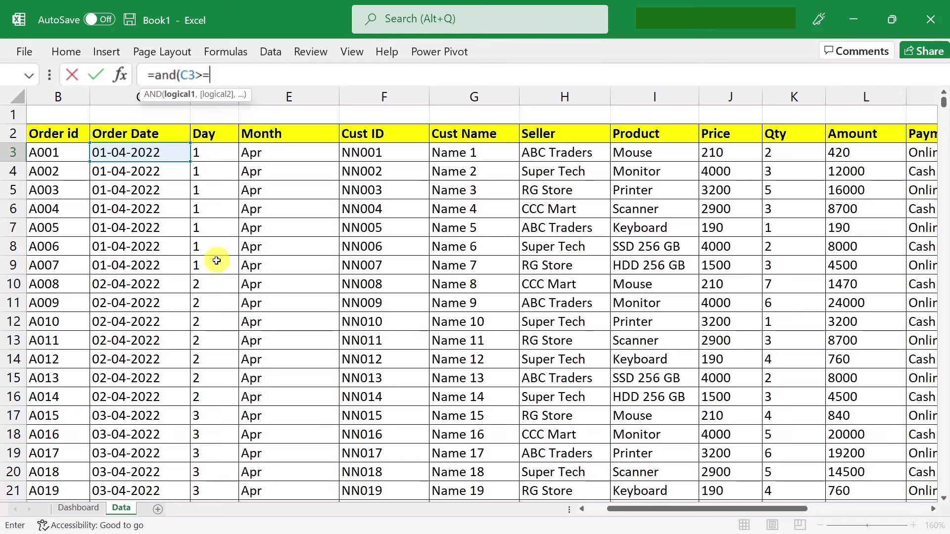
pyautogui.write('(to')
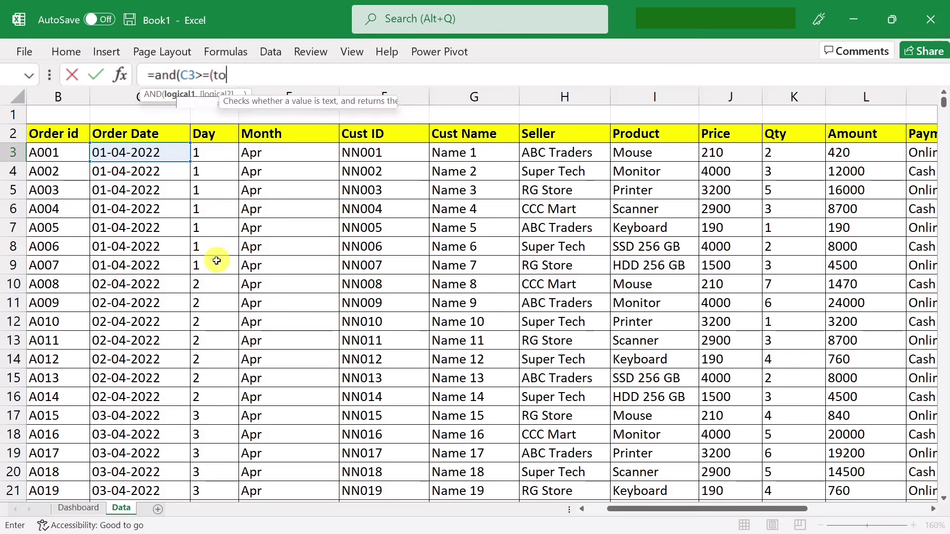
pyautogui.write('day')
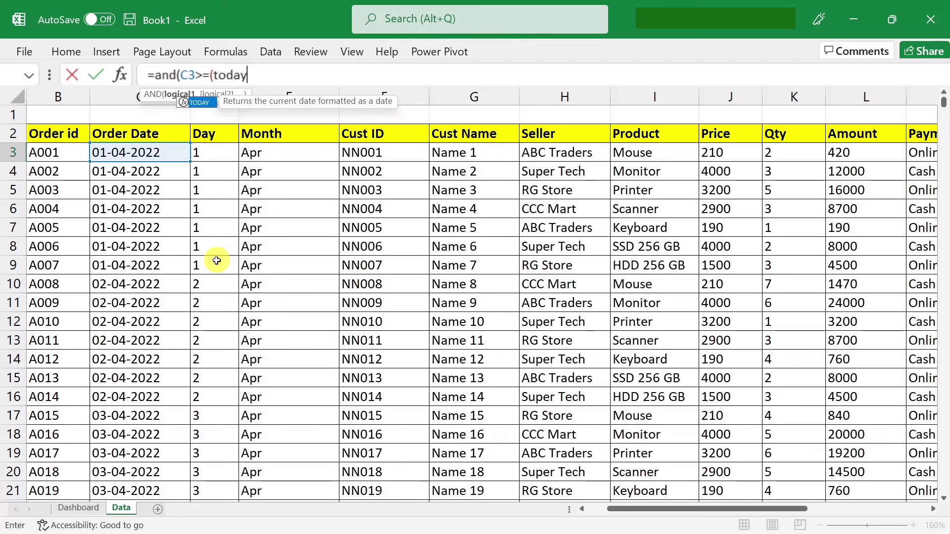
pyautogui.write('()-56')
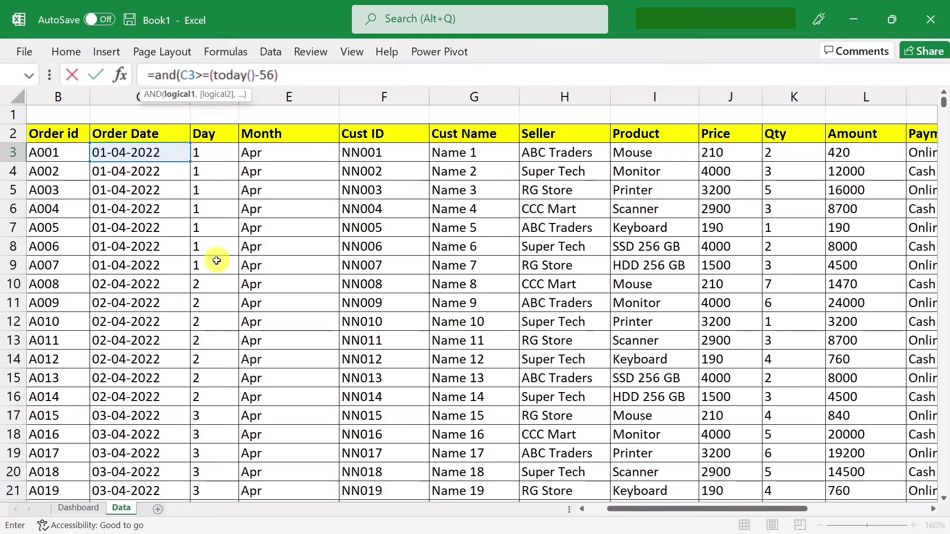
pyautogui.write(',')
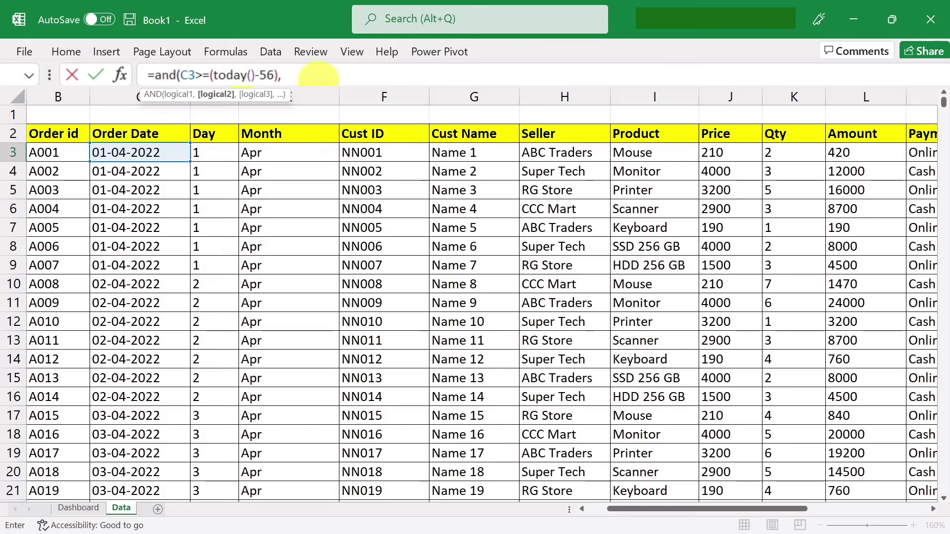
pyautogui.click(130, 150)
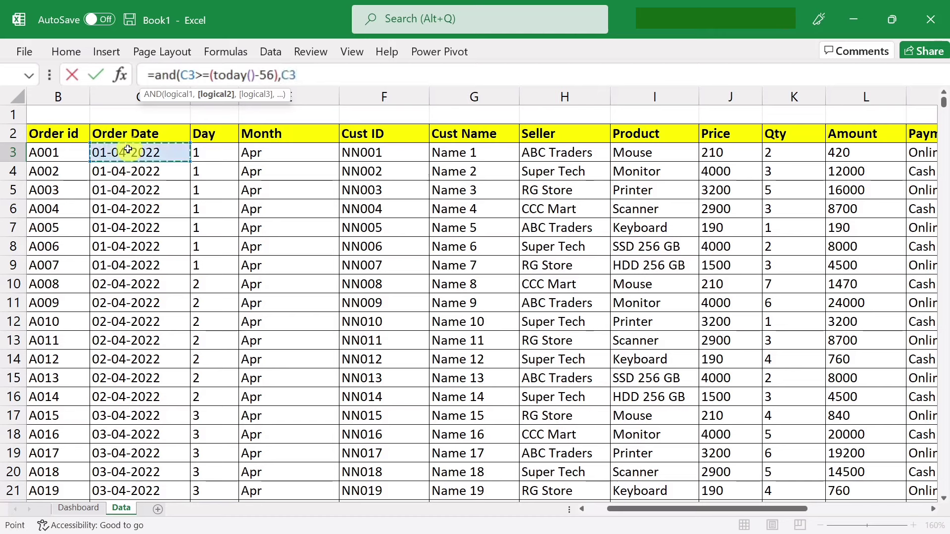
pyautogui.write('<')
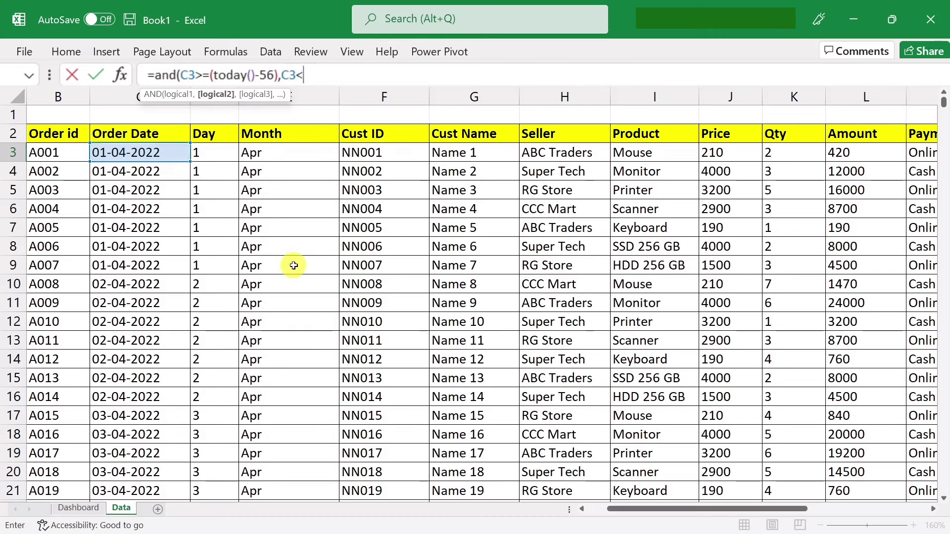
pyautogui.write('(t')
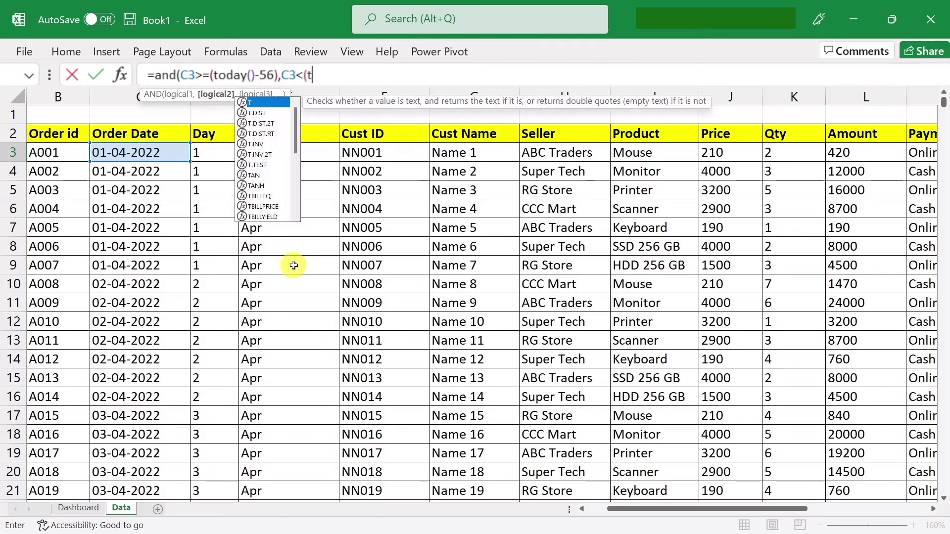
pyautogui.write('oday(')
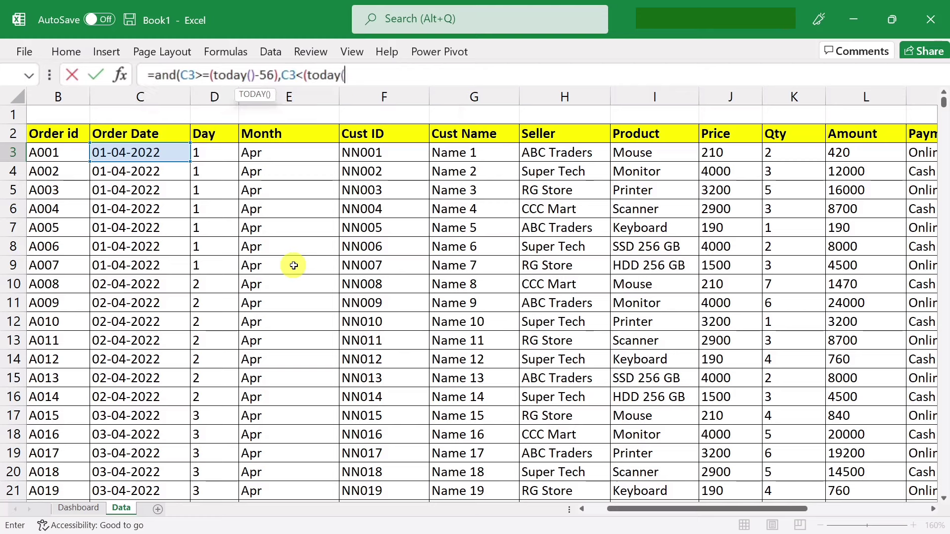
pyautogui.write(')-')
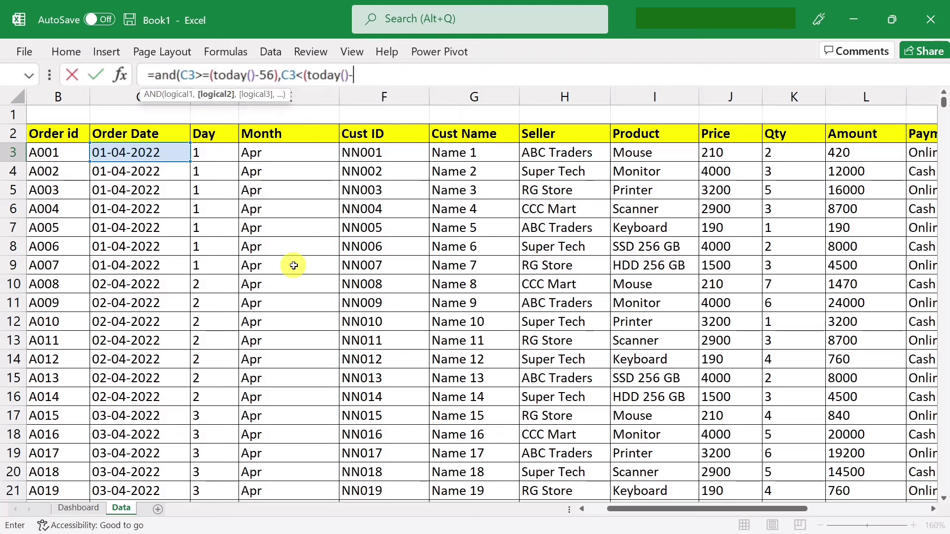
pyautogui.write('28')
pyautogui.write('))')
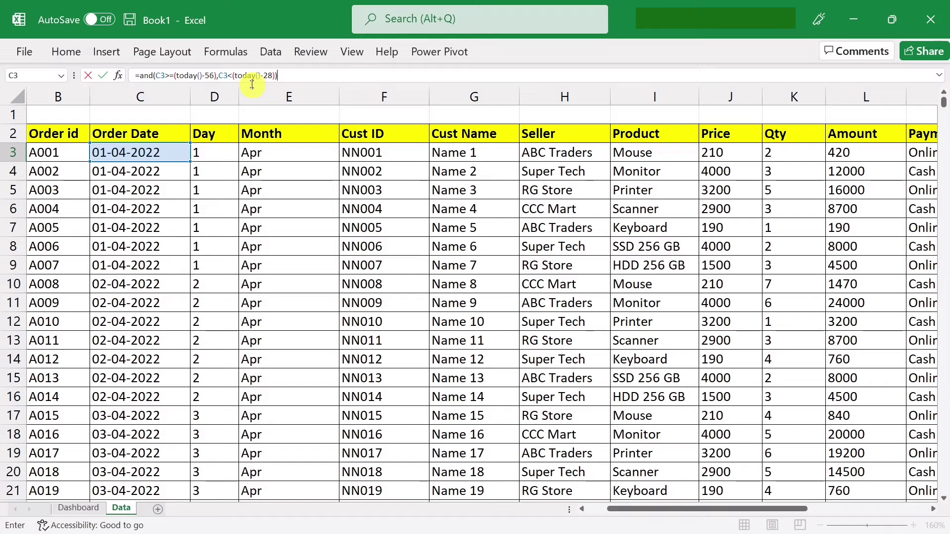
# - Commit the Previous 28 Days formula in O3 and fill it down column O
pyautogui.press('Return')
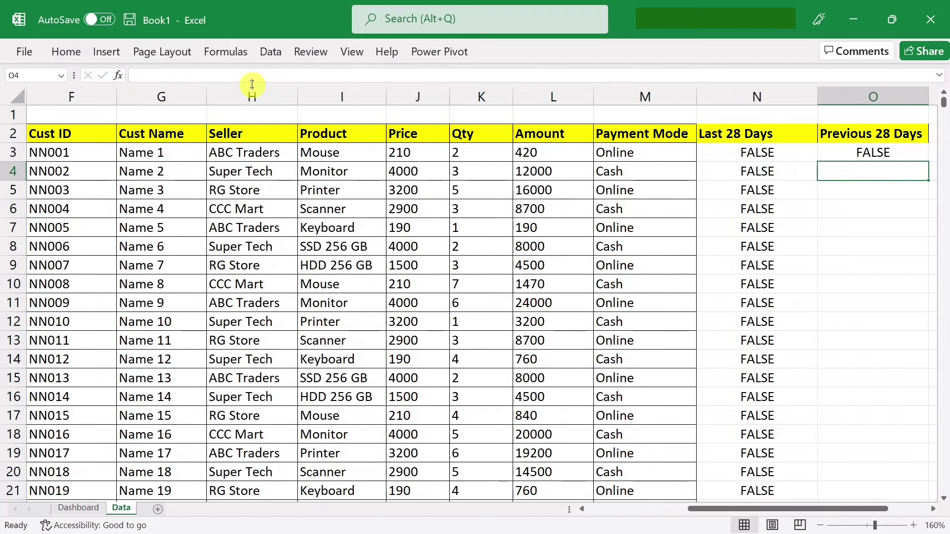
pyautogui.click(880, 153)
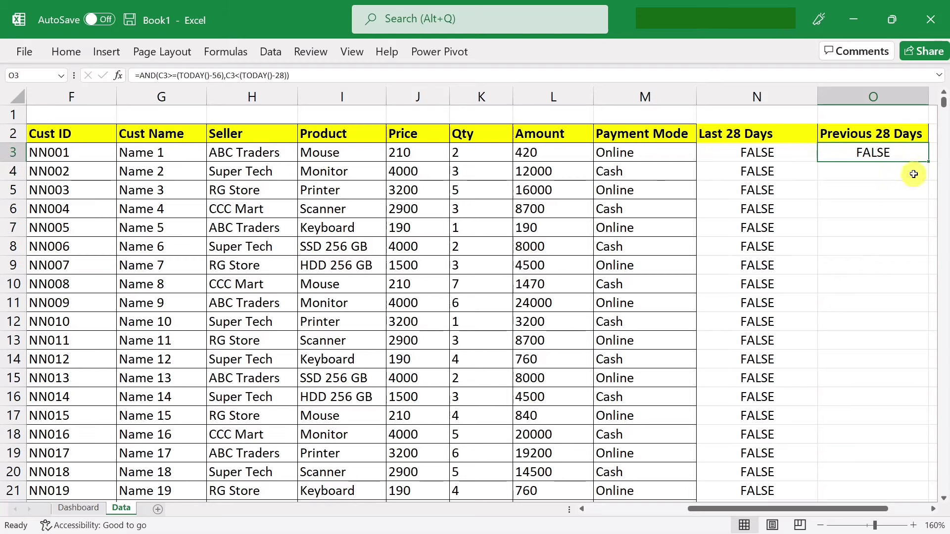
pyautogui.doubleClick(926, 163)
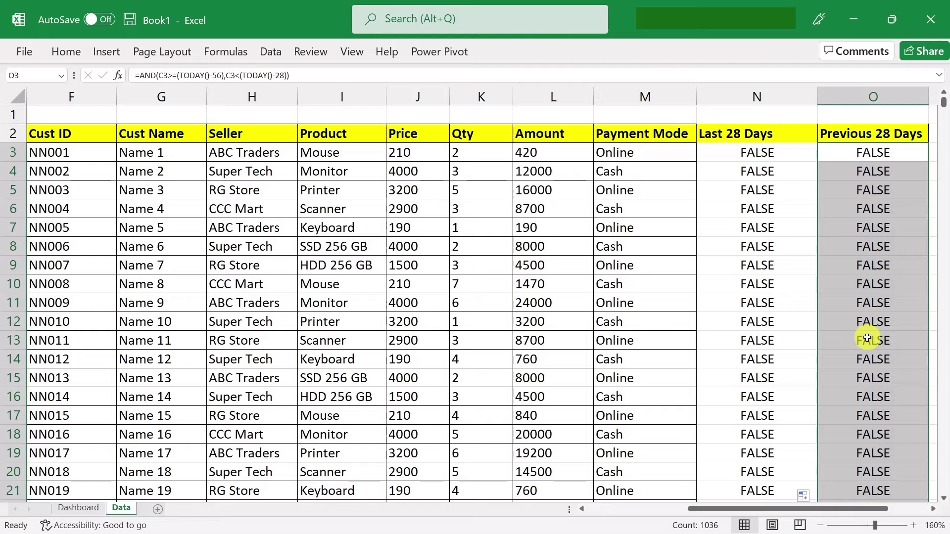
# - Check the flag formulas down to the last data row, row 1035
pyautogui.click(803, 341)
pyautogui.moveTo(944, 104); pyautogui.dragTo(944, 441)
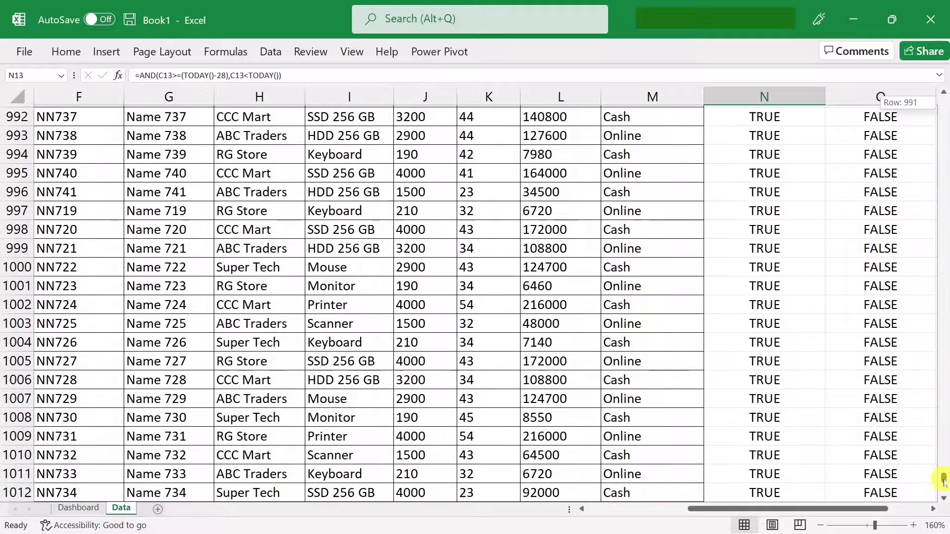
pyautogui.moveTo(944, 441); pyautogui.dragTo(943, 441)
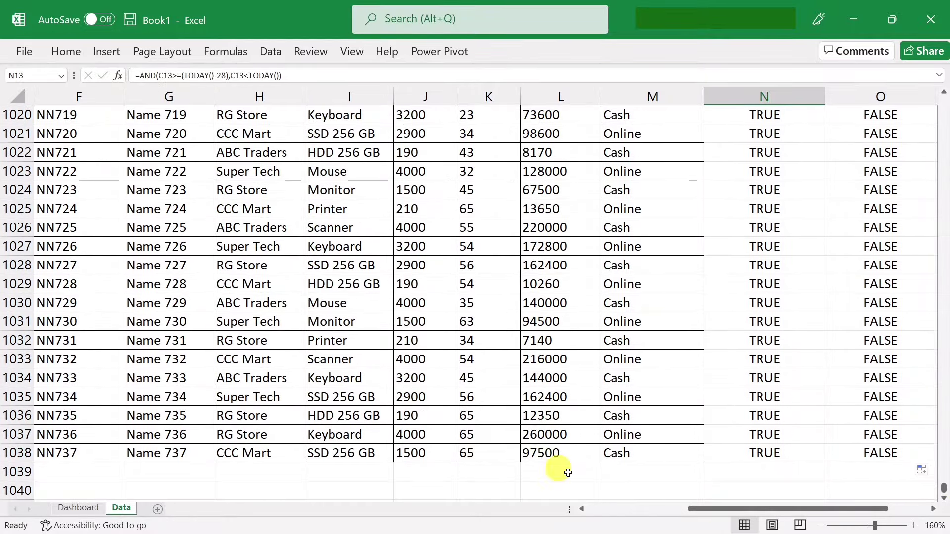
pyautogui.keyDown('ctrl'); pyautogui.scroll(-2, 560, 468); pyautogui.keyUp('ctrl')
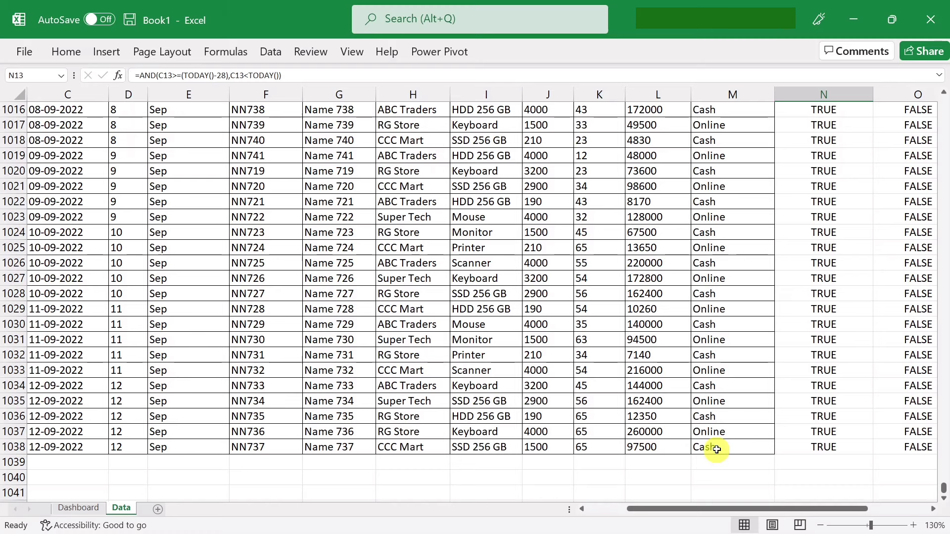
pyautogui.click(804, 442)
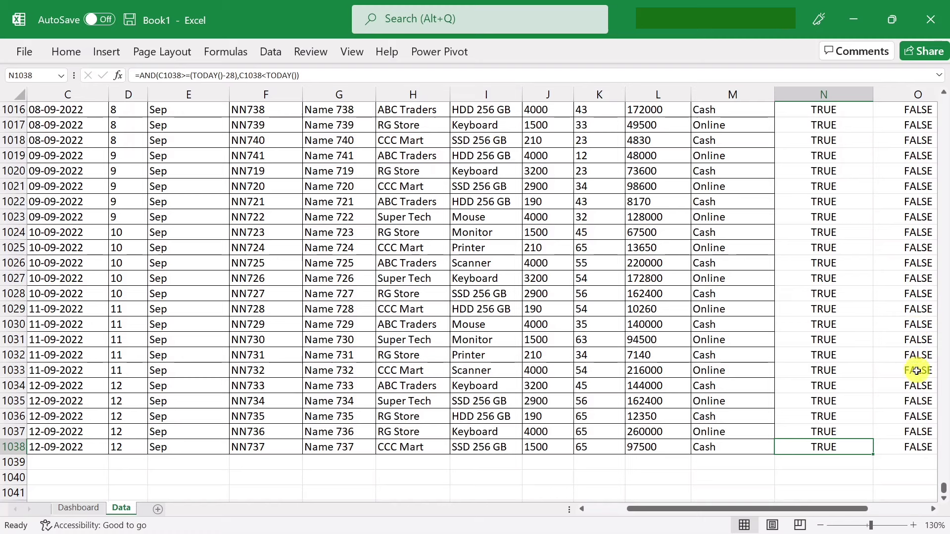
pyautogui.click(816, 401)
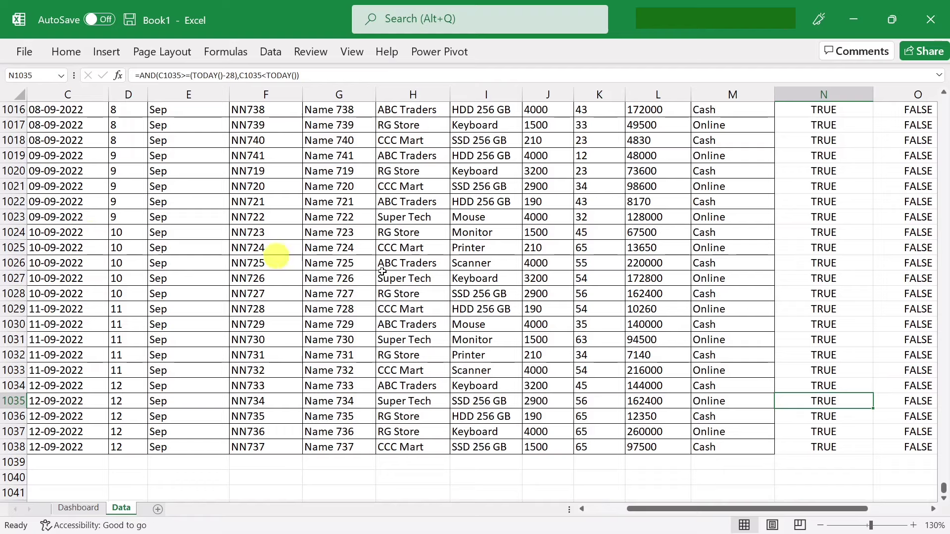
pyautogui.scroll(2, 850, 401)
pyautogui.scroll(10, 850, 401)
pyautogui.scroll(9, 850, 401)
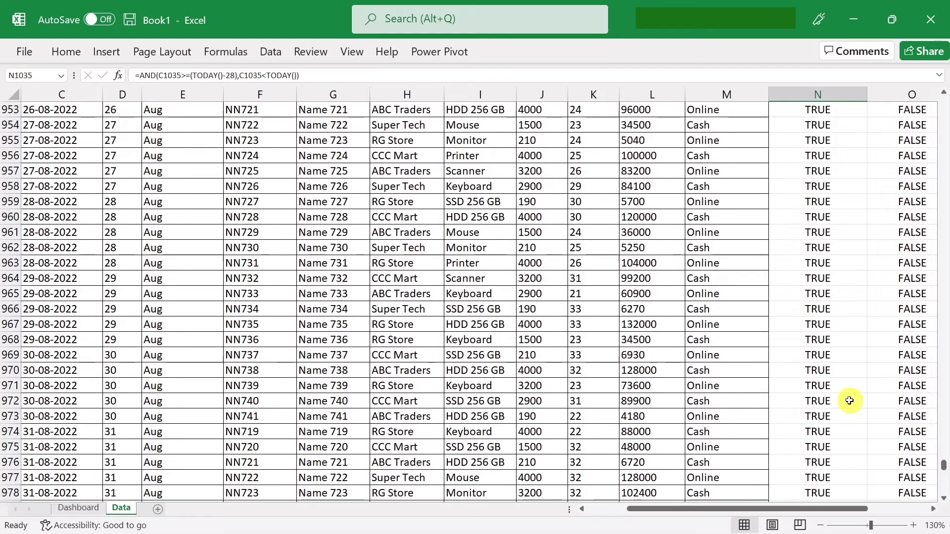
pyautogui.scroll(6, 849, 401)
pyautogui.scroll(10, 849, 400)
pyautogui.scroll(11, 850, 400)
pyautogui.scroll(-3, 850, 399)
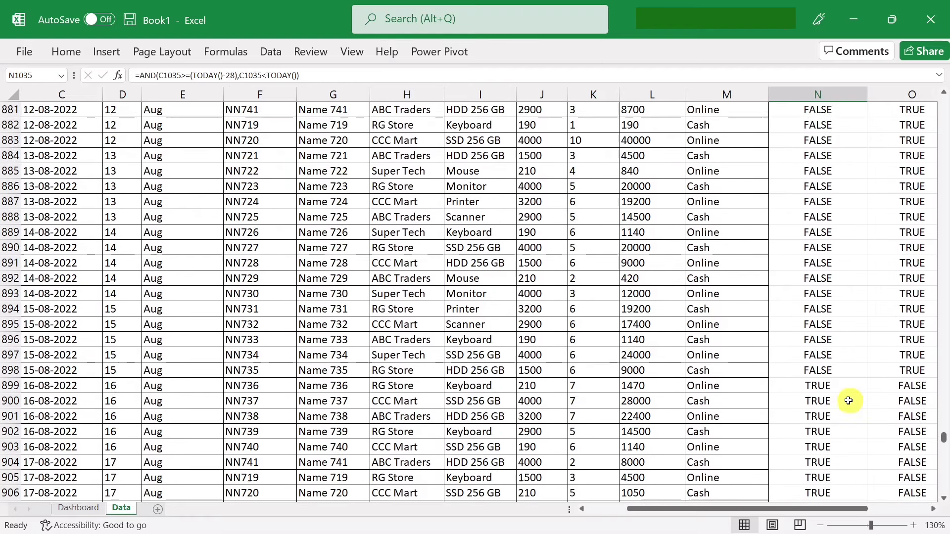
pyautogui.scroll(-4, 850, 393)
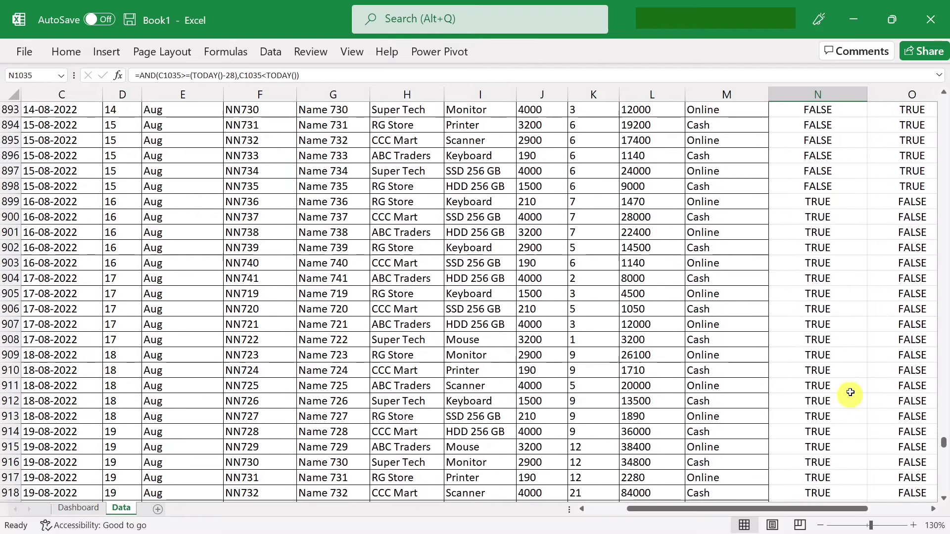
# - Review the TRUE flags: Last 28 Days rows 899–910, Previous 28 Days rows 894–898
pyautogui.click(811, 205)
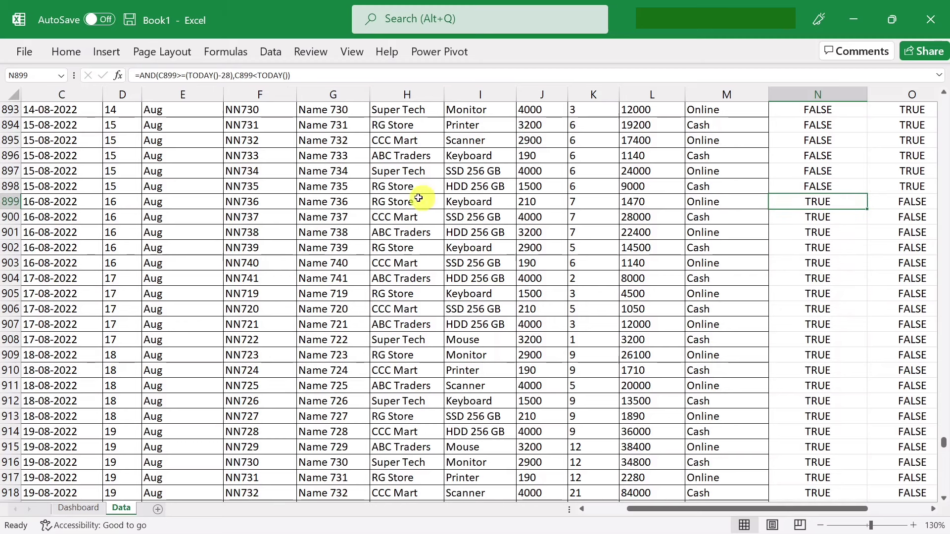
pyautogui.click(63, 205)
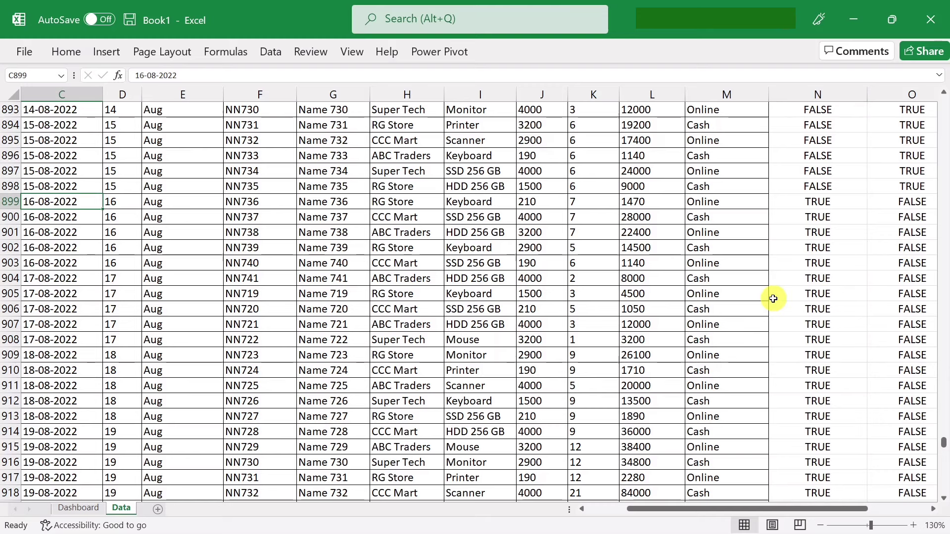
pyautogui.moveTo(818, 201); pyautogui.dragTo(819, 365)
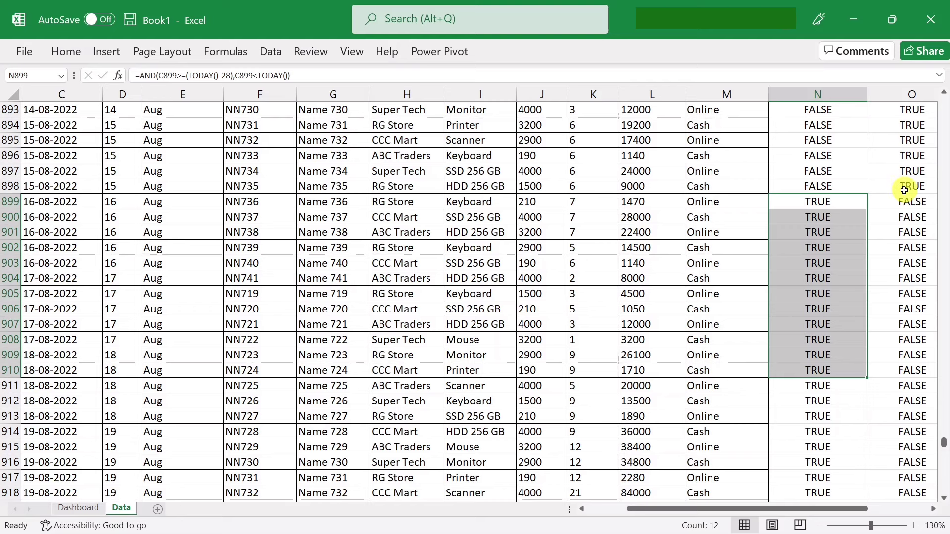
pyautogui.moveTo(905, 190); pyautogui.dragTo(898, 125)
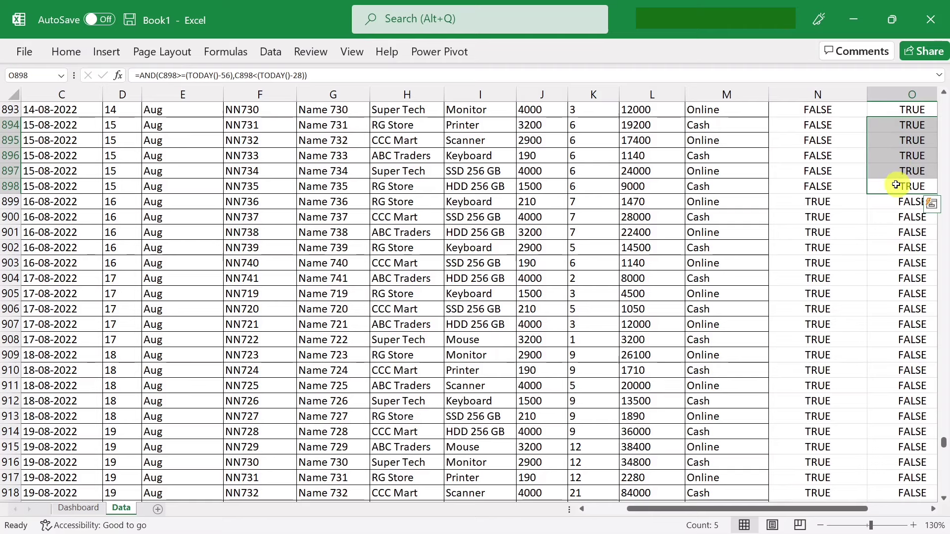
pyautogui.scroll(1, 896, 185)
pyautogui.scroll(8, 893, 188)
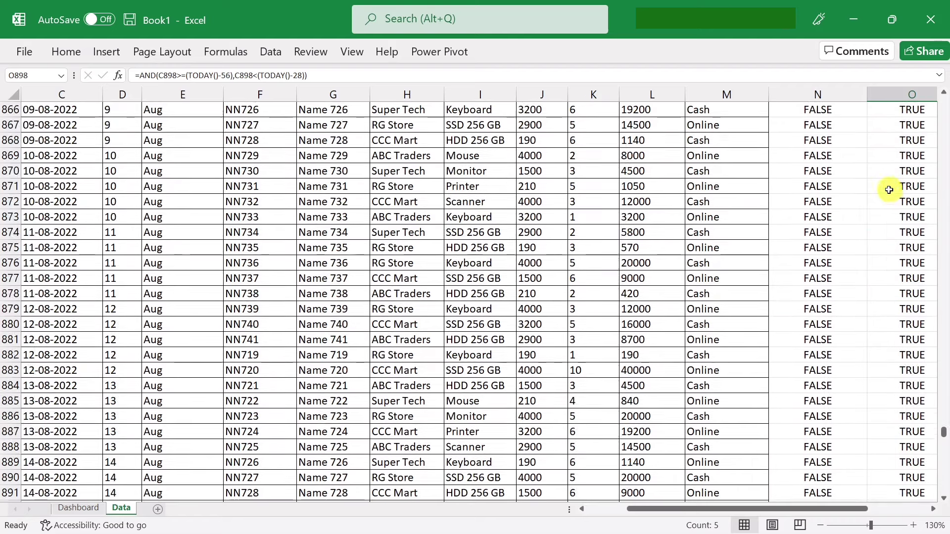
pyautogui.scroll(8, 891, 191)
pyautogui.scroll(8, 891, 191)
pyautogui.scroll(6, 891, 191)
pyautogui.scroll(12, 891, 192)
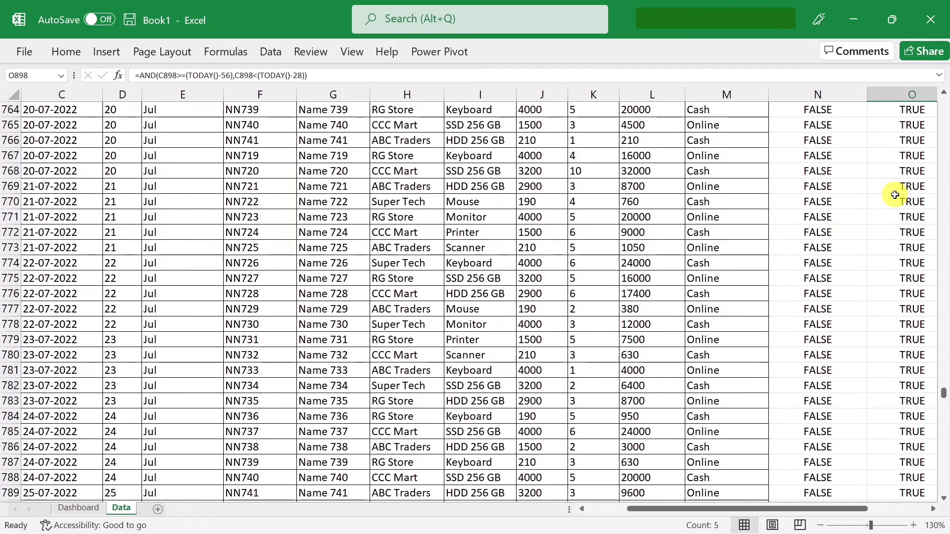
pyautogui.scroll(6, 892, 193)
pyautogui.scroll(5, 895, 195)
pyautogui.scroll(-2, 894, 194)
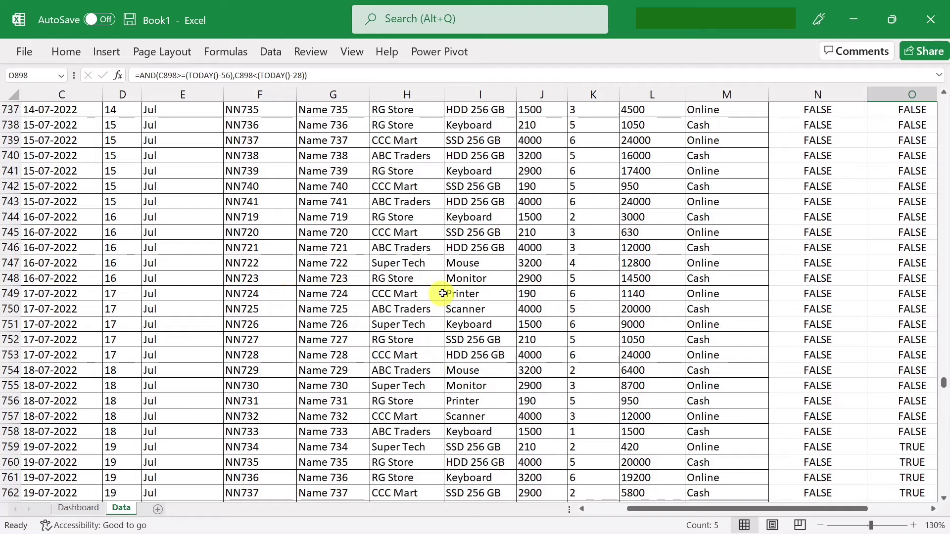
pyautogui.keyDown('ctrl'); pyautogui.scroll(-2, 455, 289); pyautogui.keyUp('ctrl')
# - Convert the order data in B2:O1038 into a table with a header row
pyautogui.scroll(3, 296, 277)
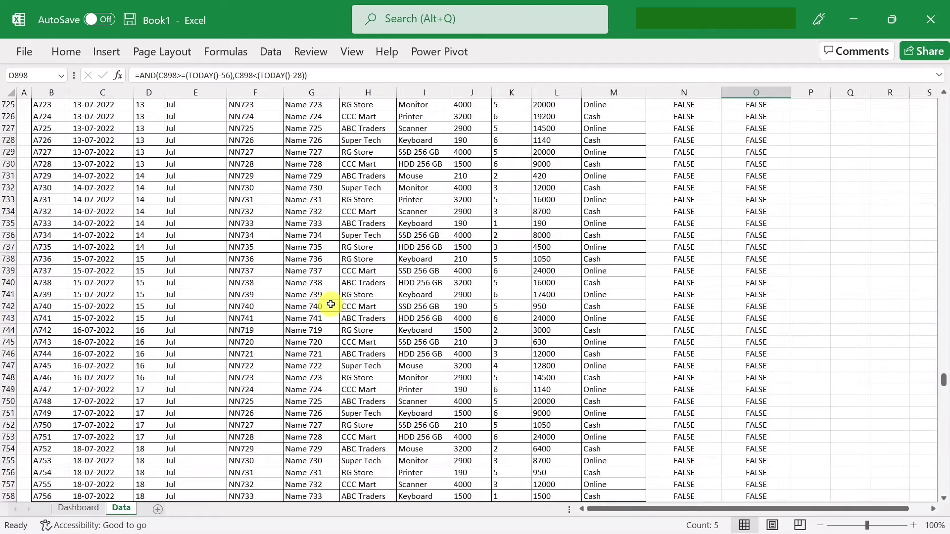
pyautogui.click(332, 305)
pyautogui.hotkey('ctrl', 'a')
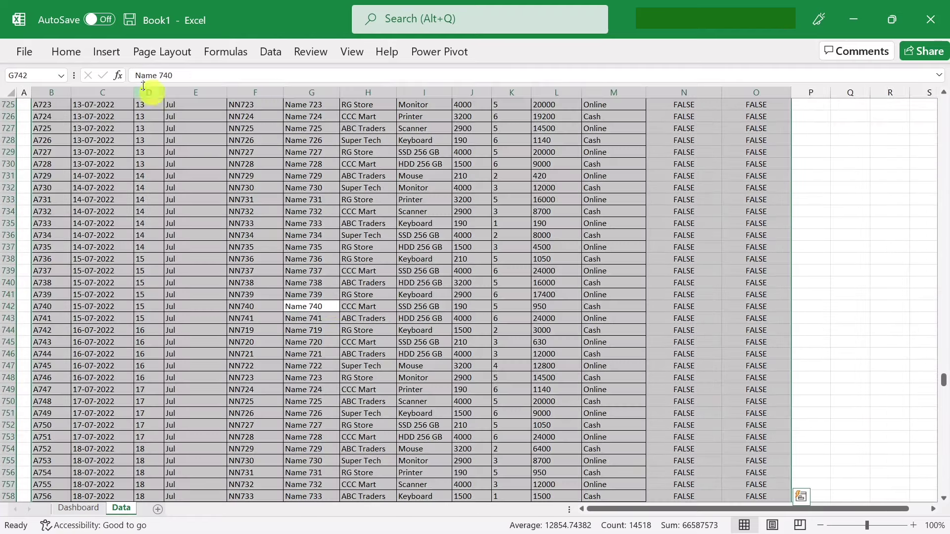
pyautogui.click(66, 51)
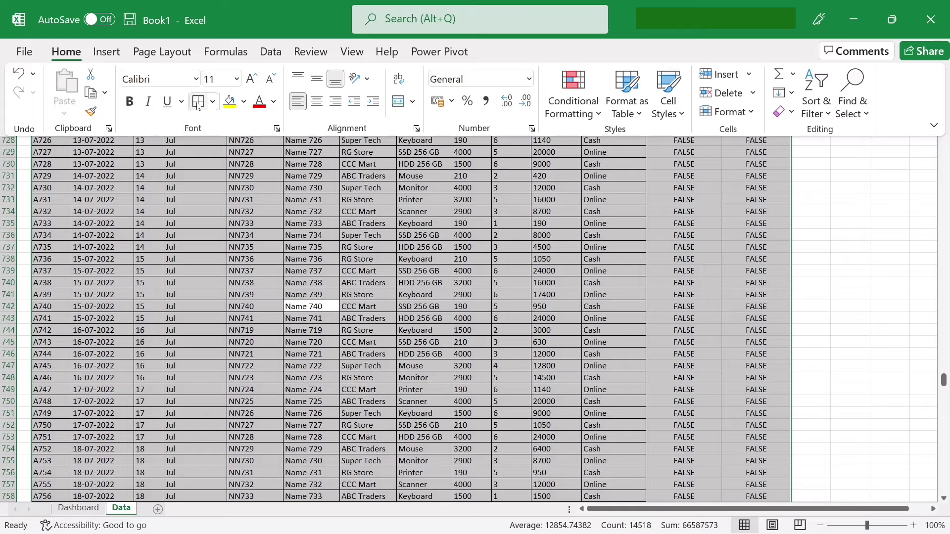
pyautogui.click(376, 280)
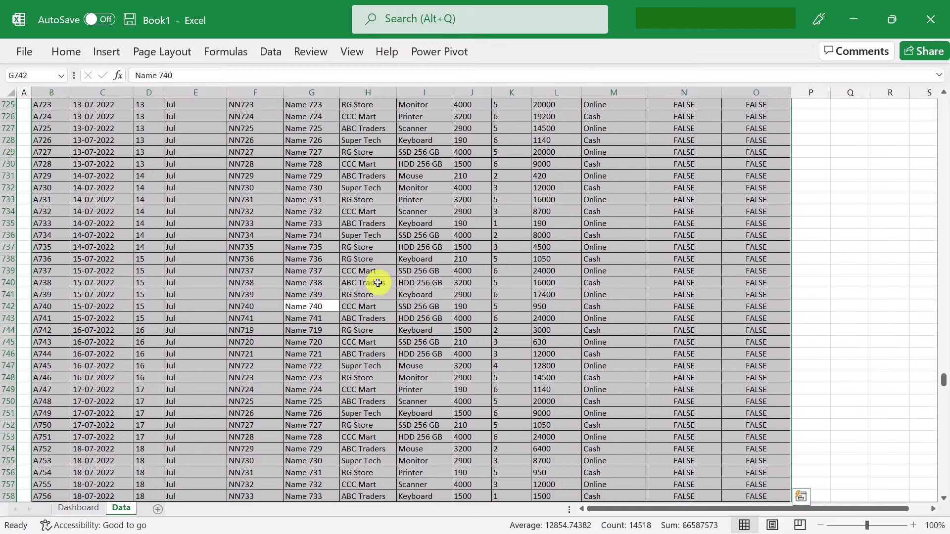
pyautogui.hotkey('ctrl', 't')
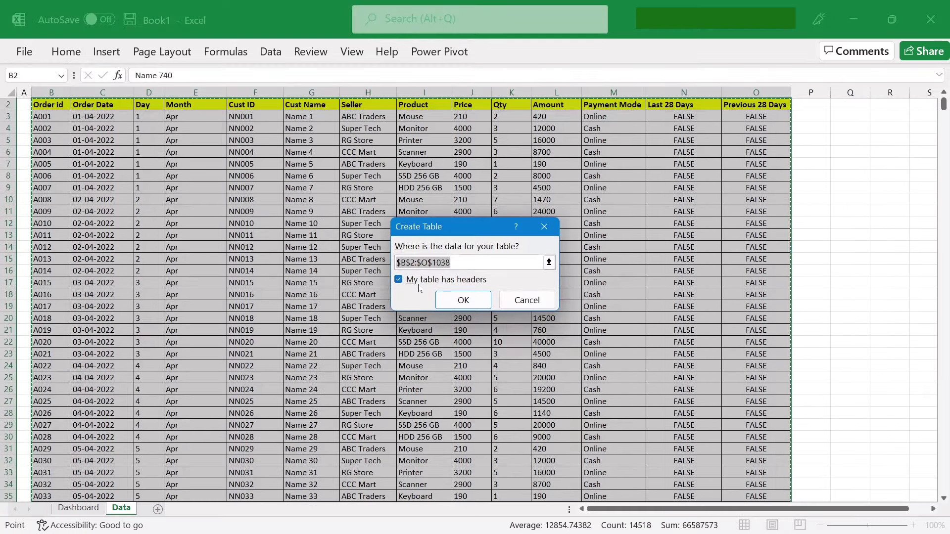
pyautogui.click(463, 301)
# - Apply a plain, unbanded table style to the new order table
pyautogui.click(512, 303)
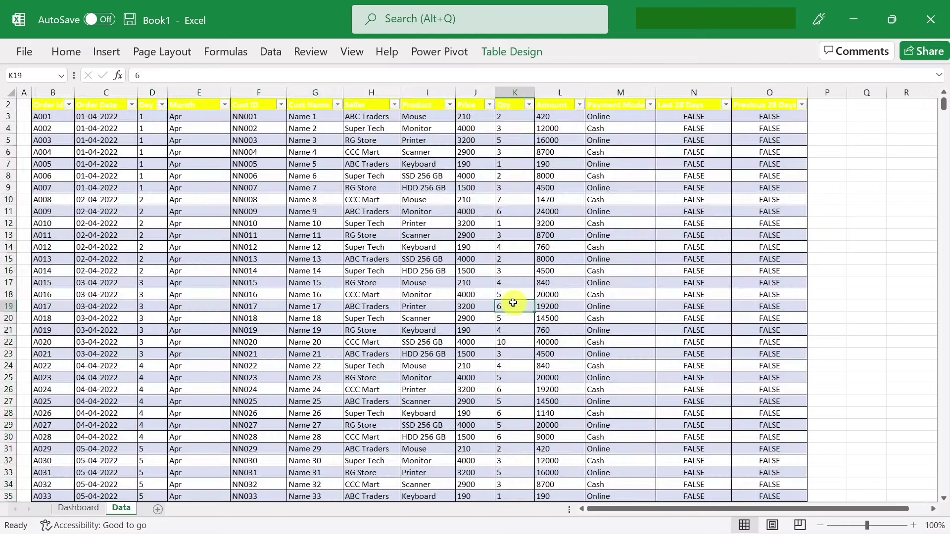
pyautogui.click(366, 259)
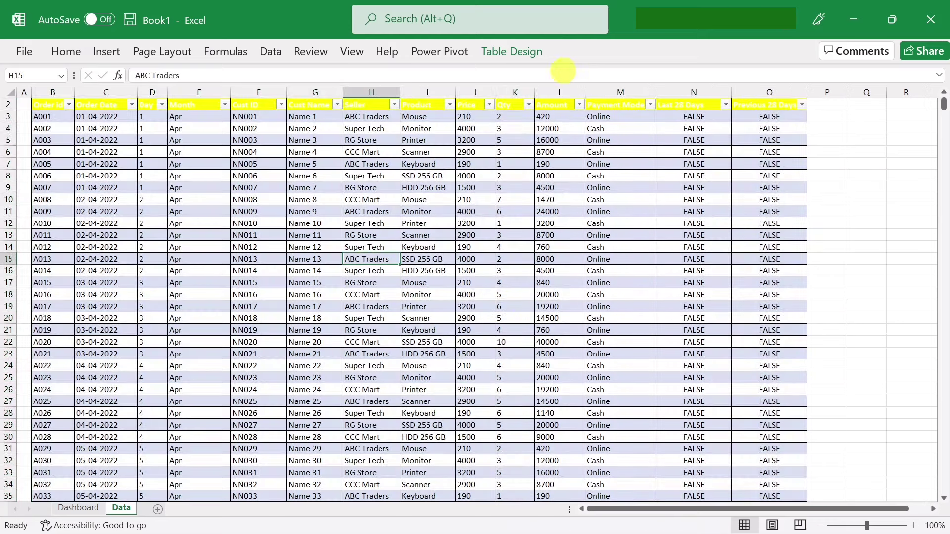
pyautogui.click(534, 55)
pyautogui.click(943, 121)
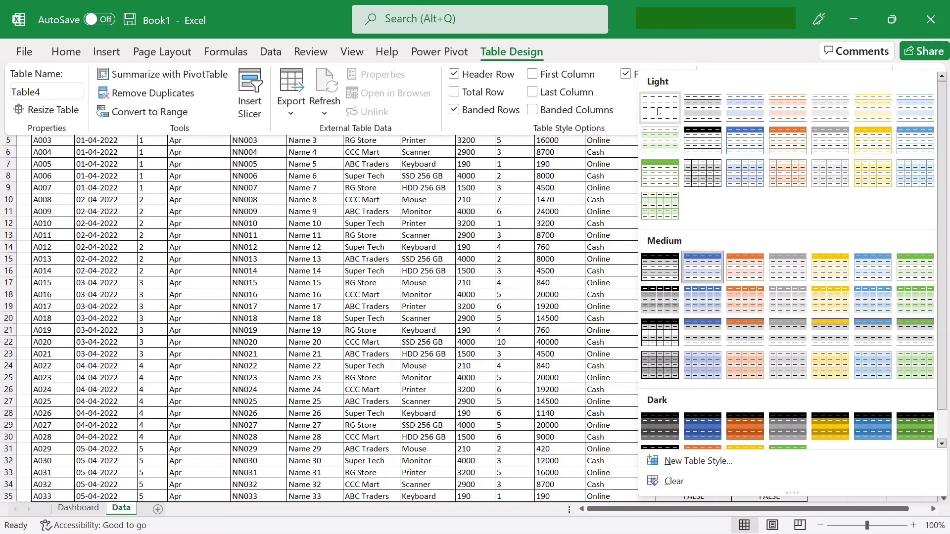
pyautogui.click(584, 221)
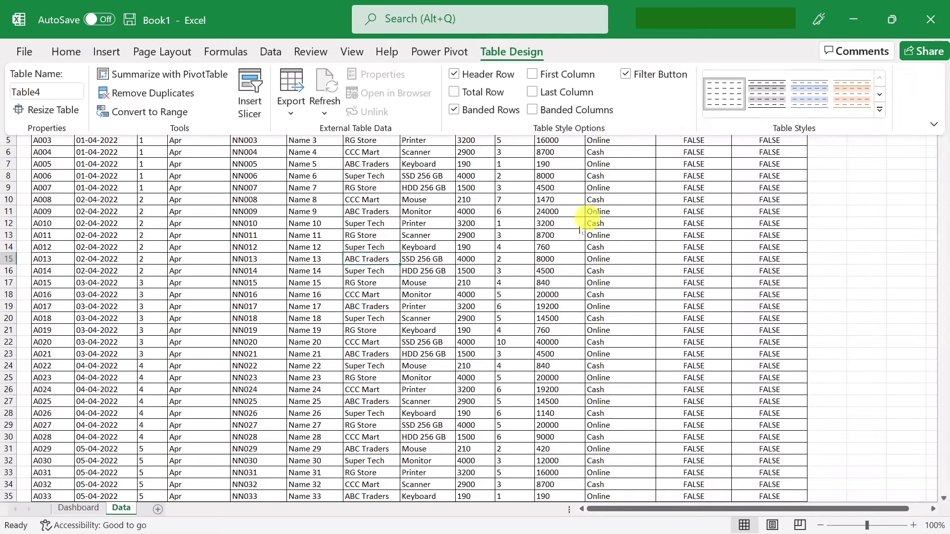
pyautogui.click(312, 223)
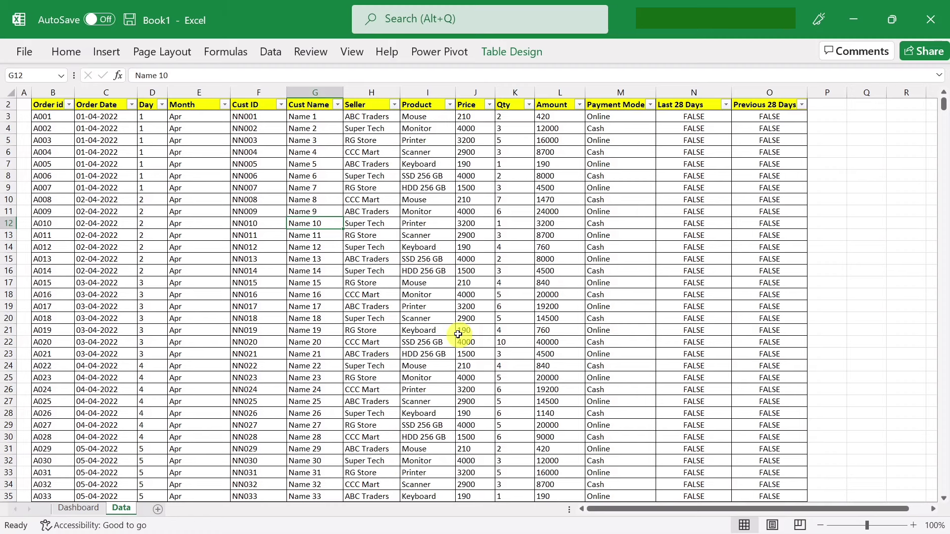
# - On the Dashboard sheet, turn off Gridlines, Headings and the Formula Bar in View settings
pyautogui.click(72, 509)
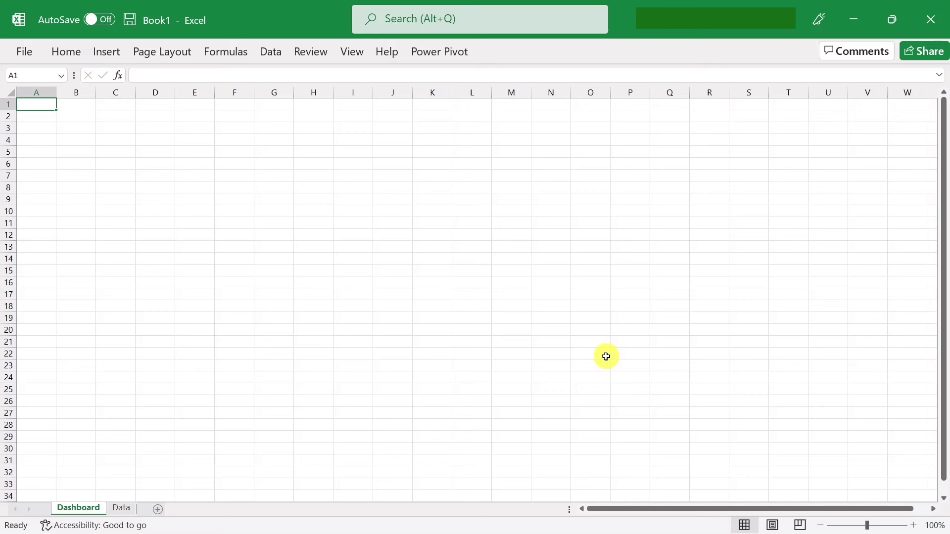
pyautogui.click(472, 318)
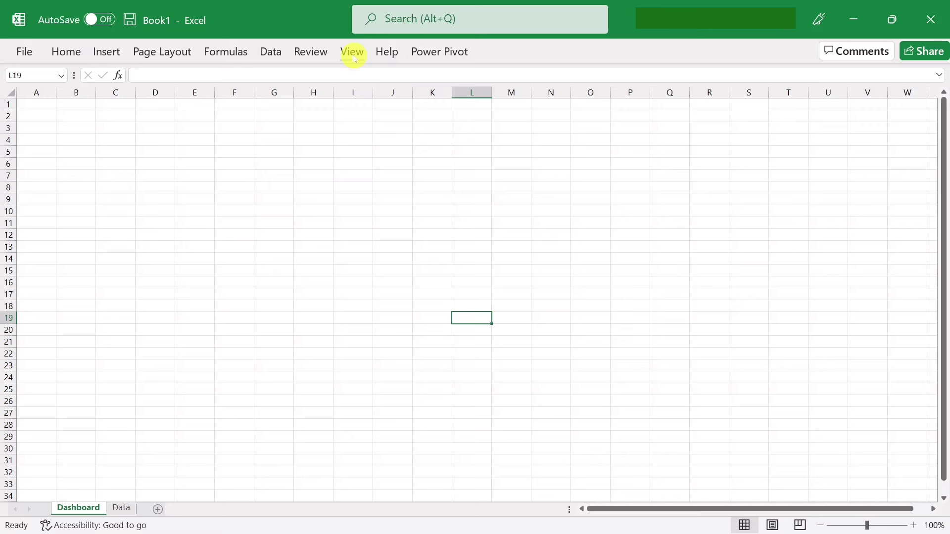
pyautogui.click(352, 52)
pyautogui.click(412, 102)
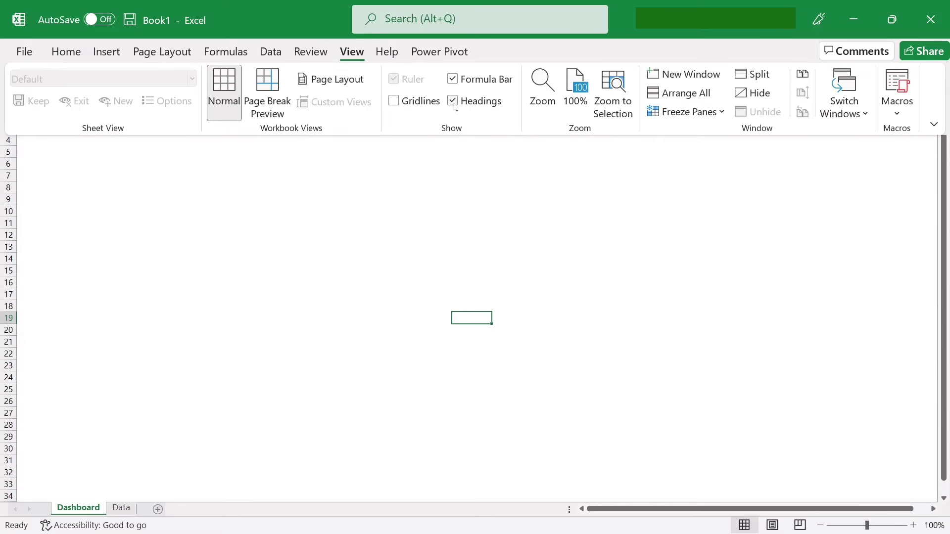
pyautogui.click(462, 100)
pyautogui.click(468, 80)
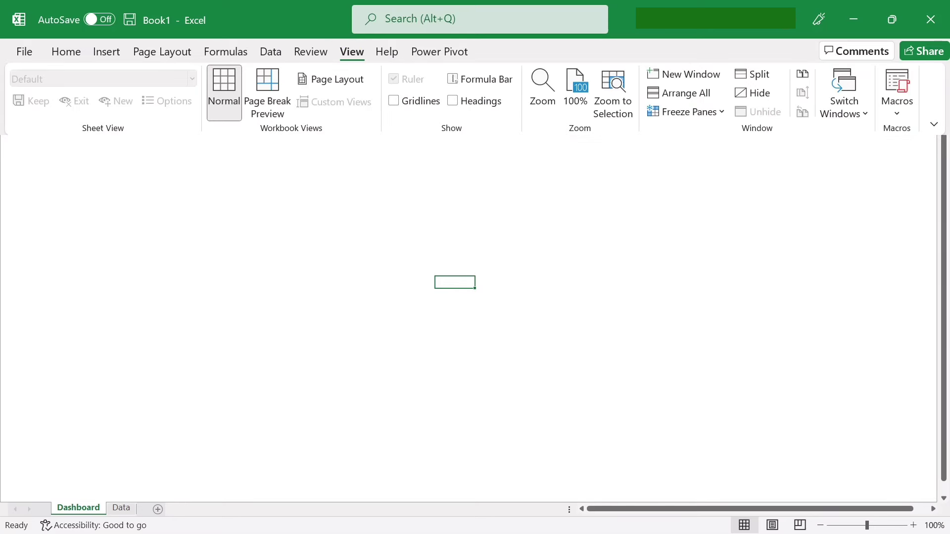
pyautogui.click(318, 220)
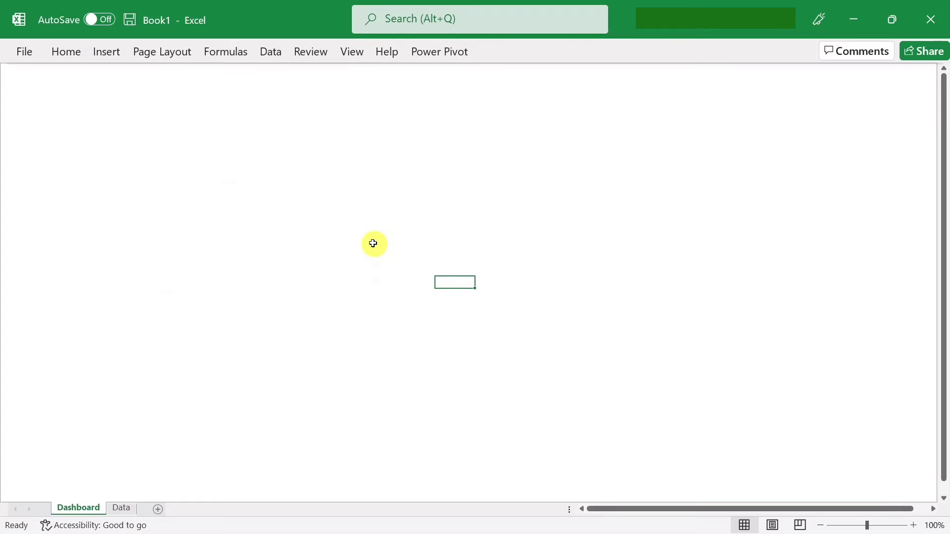
# - Insert the Screenshot (32) dashboard layout picture from this device onto the Dashboard sheet
pyautogui.click(106, 52)
pyautogui.click(193, 99)
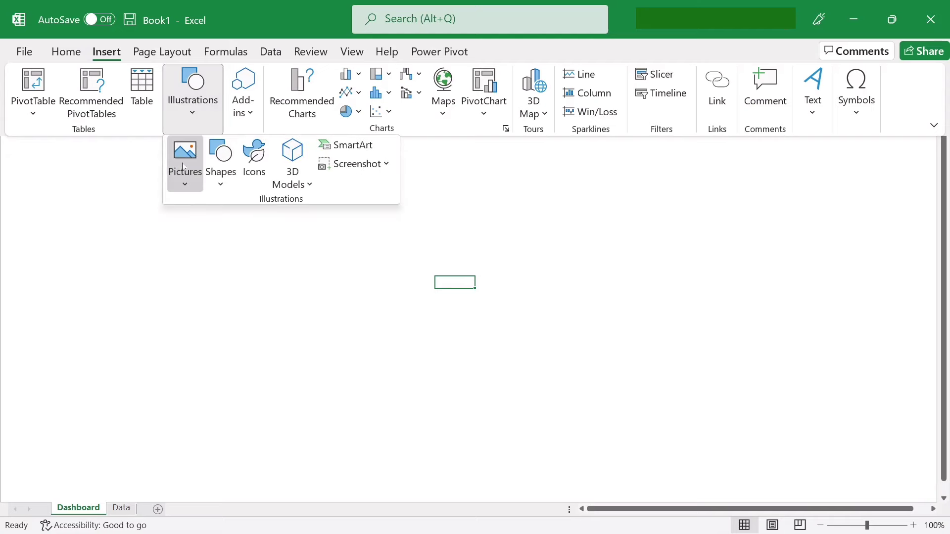
pyautogui.click(185, 158)
pyautogui.click(223, 225)
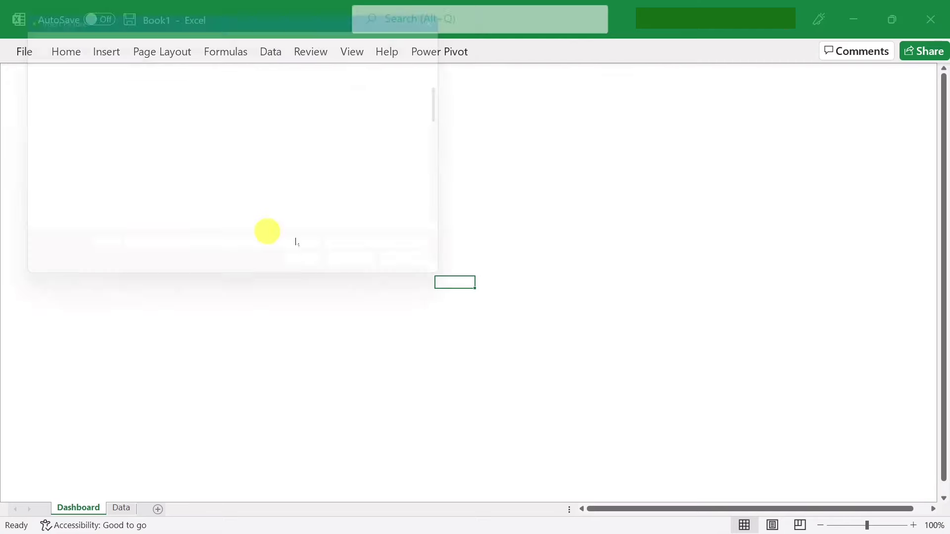
pyautogui.scroll(-5, 373, 218)
pyautogui.scroll(-5, 372, 201)
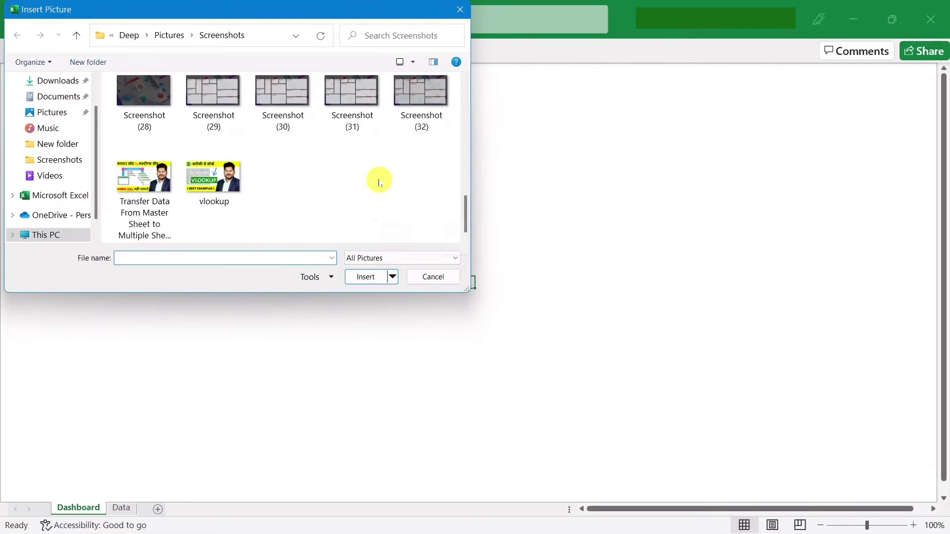
pyautogui.doubleClick(420, 117)
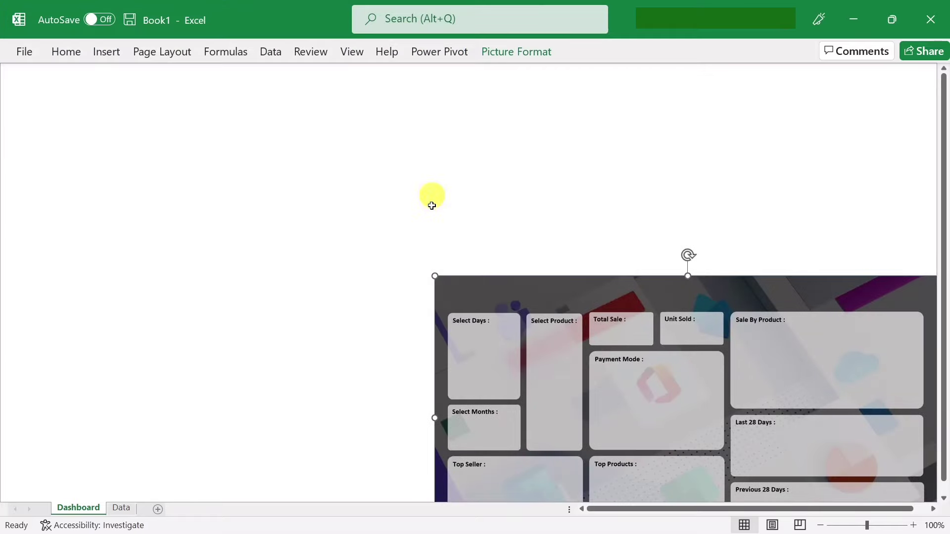
# - Move the picture up-left and enlarge it to fill most of the window
pyautogui.moveTo(557, 336)
pyautogui.mouseDown()
pyautogui.moveTo(302, 162)
pyautogui.moveTo(230, 153)
pyautogui.mouseUp()
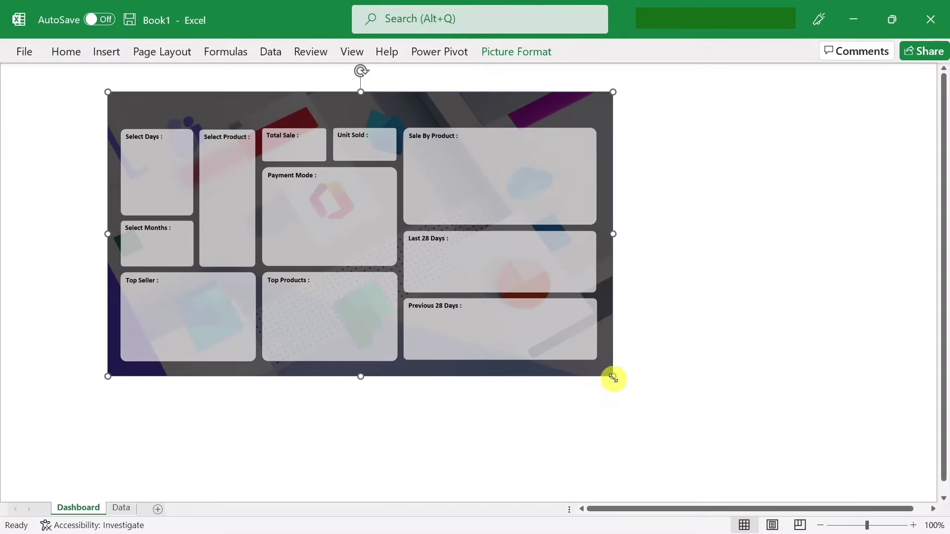
pyautogui.moveTo(613, 379); pyautogui.dragTo(817, 489)
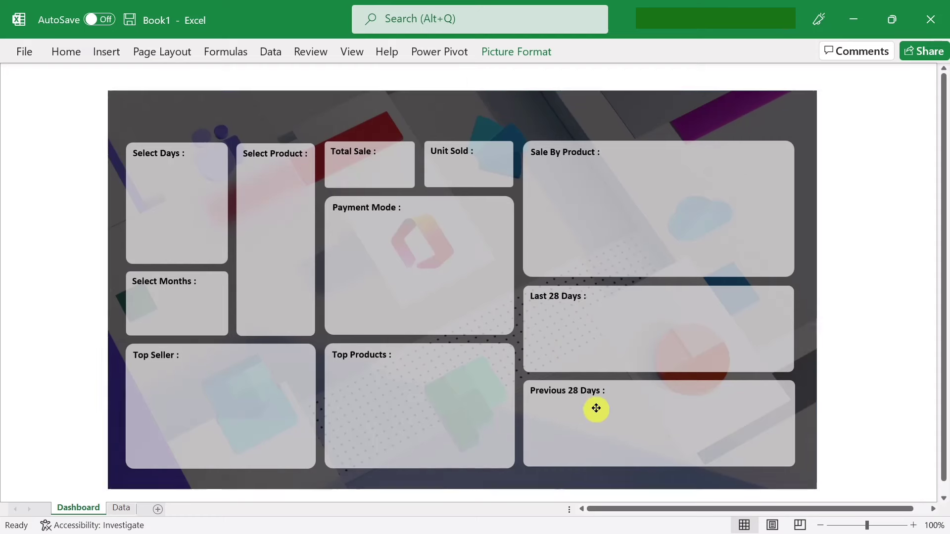
pyautogui.moveTo(597, 409); pyautogui.dragTo(582, 399)
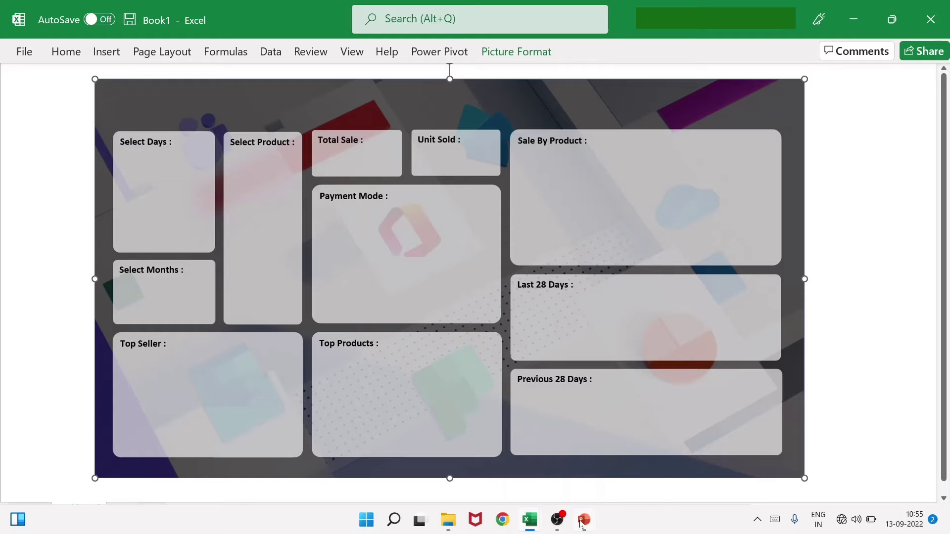
# - In PowerPoint, stretch the Select Months box's top edge up over Select Days, then return to Excel
pyautogui.click(582, 523)
pyautogui.click(379, 259)
pyautogui.click(305, 230)
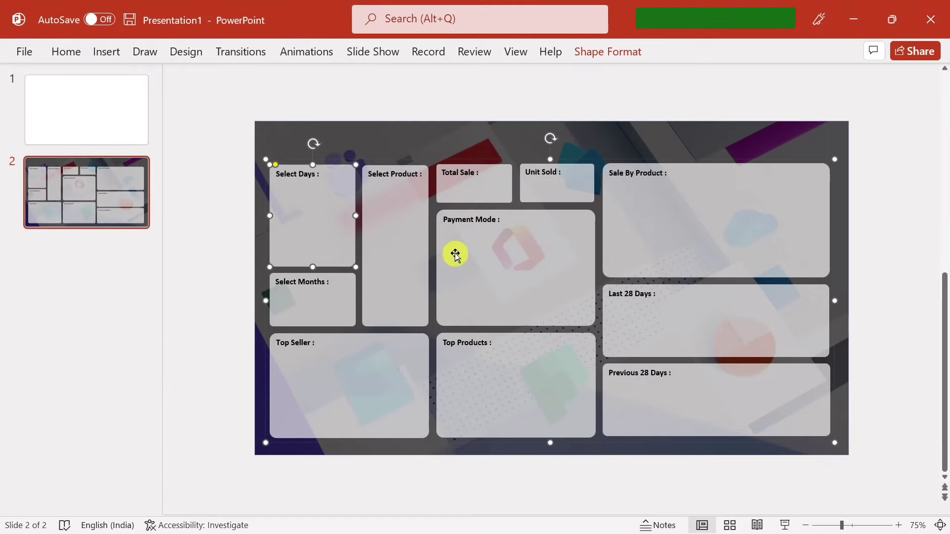
pyautogui.click(455, 254)
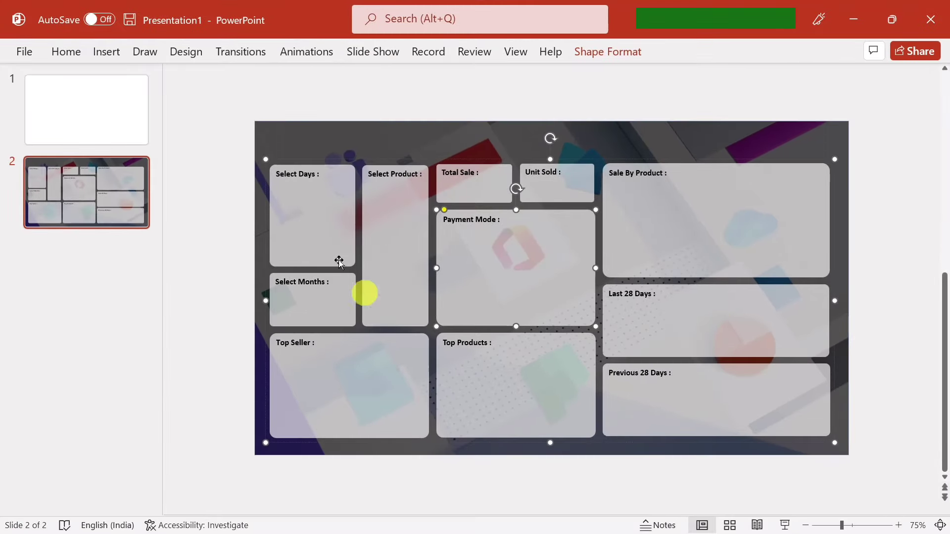
pyautogui.click(330, 292)
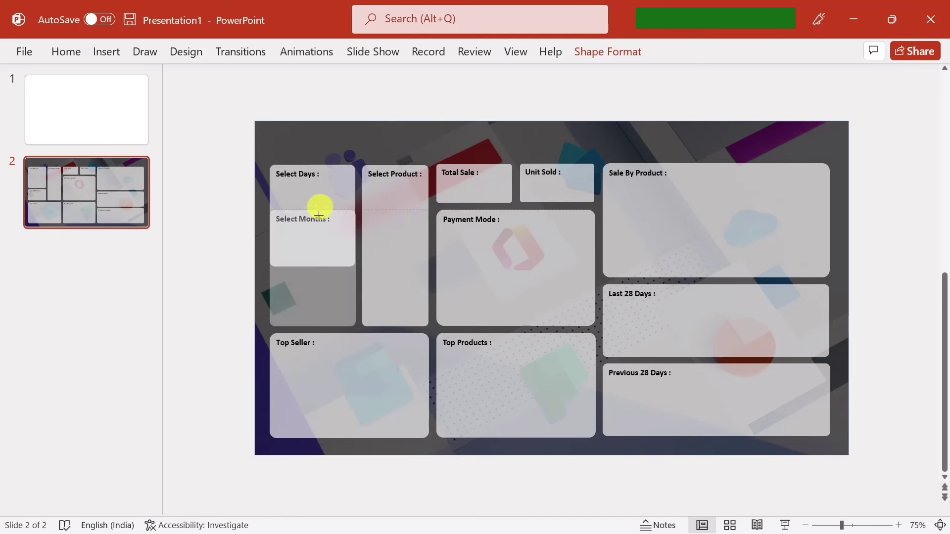
pyautogui.moveTo(313, 273); pyautogui.dragTo(314, 230)
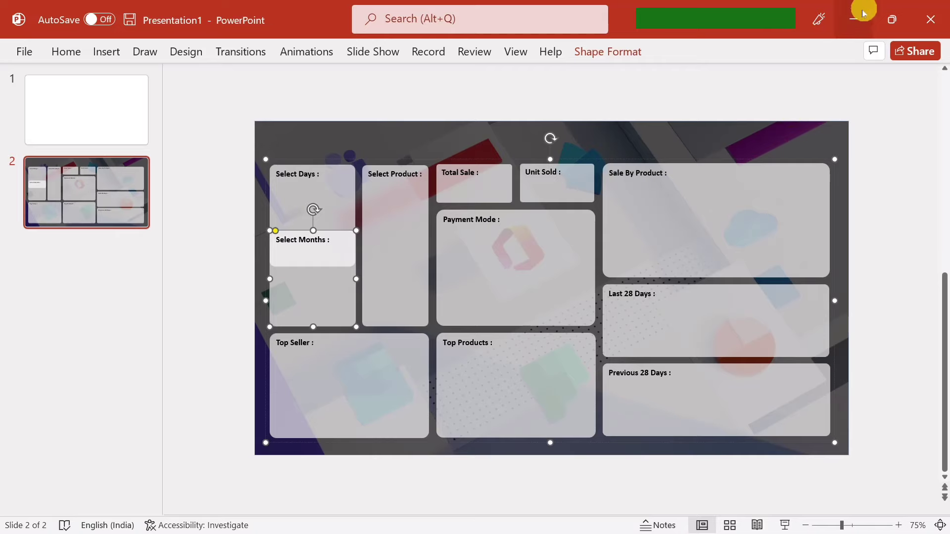
pyautogui.click(854, 18)
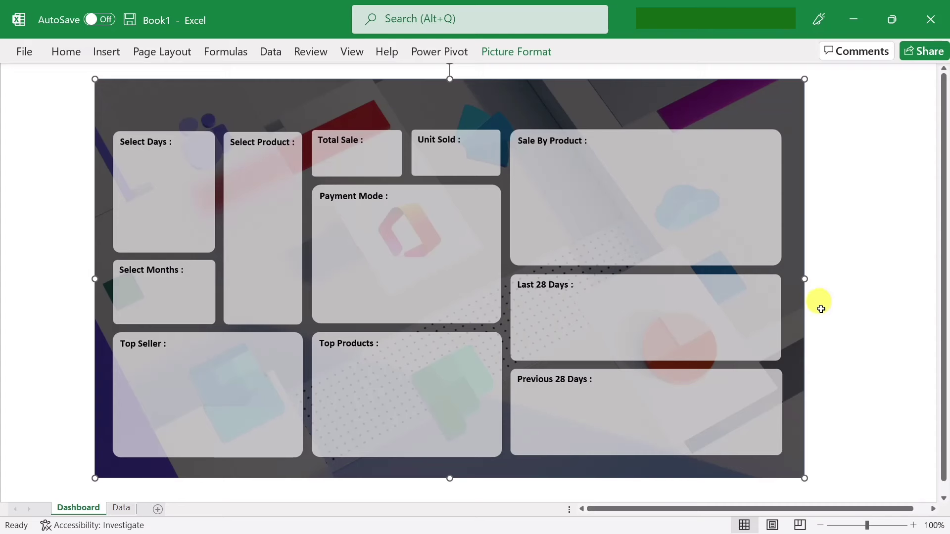
# - In full-screen view, enlarge the dashboard picture from its corner and shift it right and down into place
pyautogui.click(840, 343)
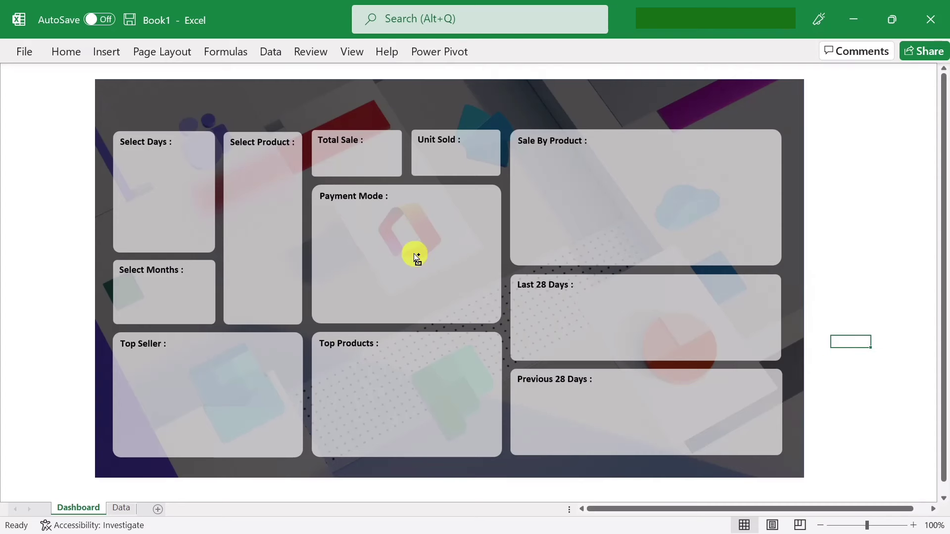
pyautogui.hotkey('ctrl', 'shift', 'F1')
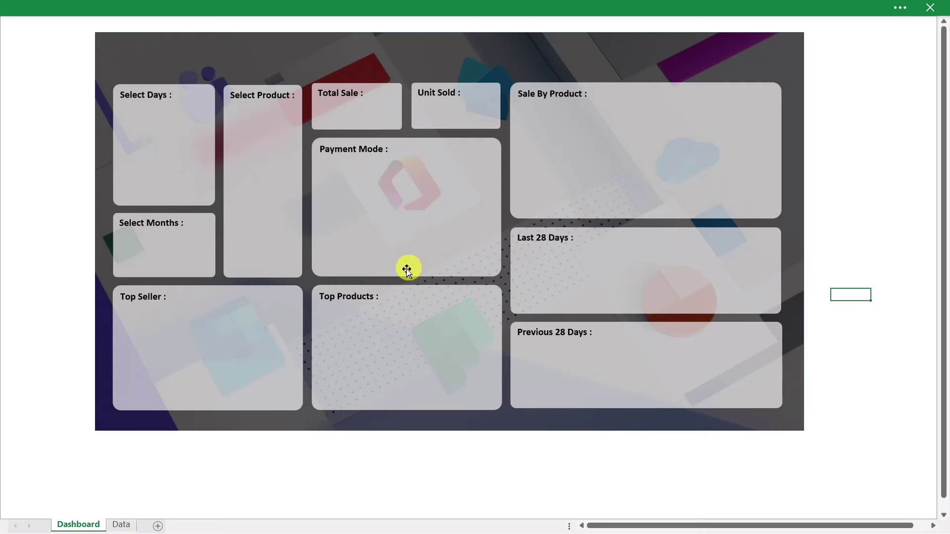
pyautogui.moveTo(399, 248); pyautogui.dragTo(384, 261)
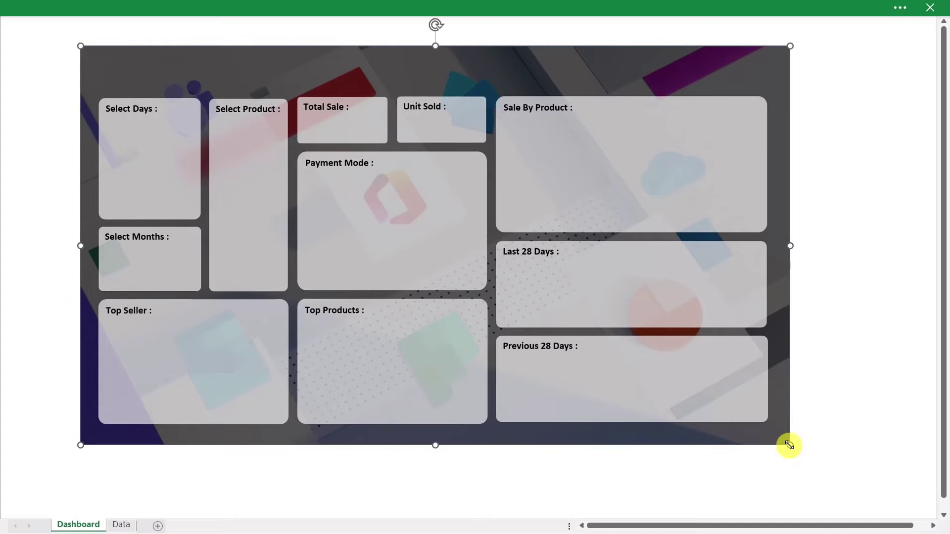
pyautogui.moveTo(789, 446); pyautogui.dragTo(821, 475)
pyautogui.moveTo(643, 398); pyautogui.dragTo(541, 355)
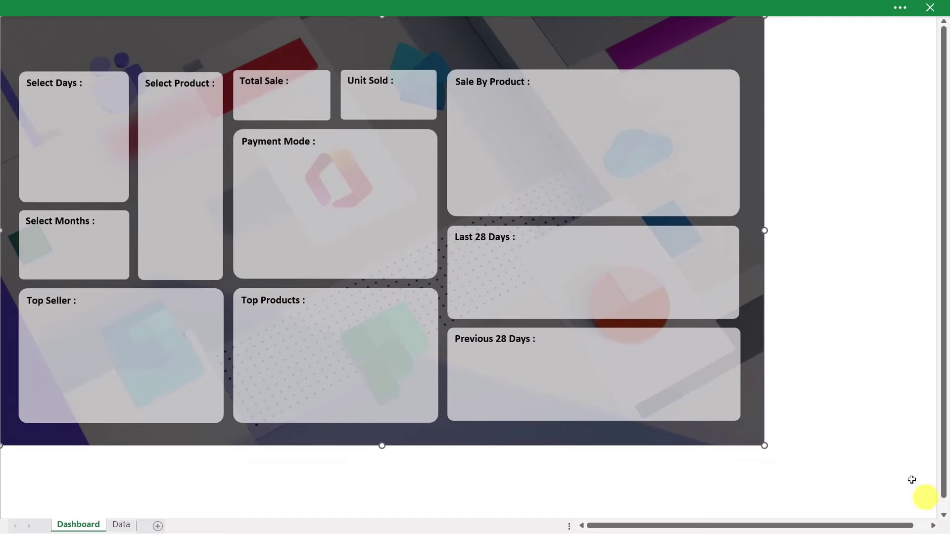
pyautogui.moveTo(436, 304)
pyautogui.mouseDown()
pyautogui.moveTo(543, 352)
pyautogui.moveTo(531, 341)
pyautogui.mouseUp()
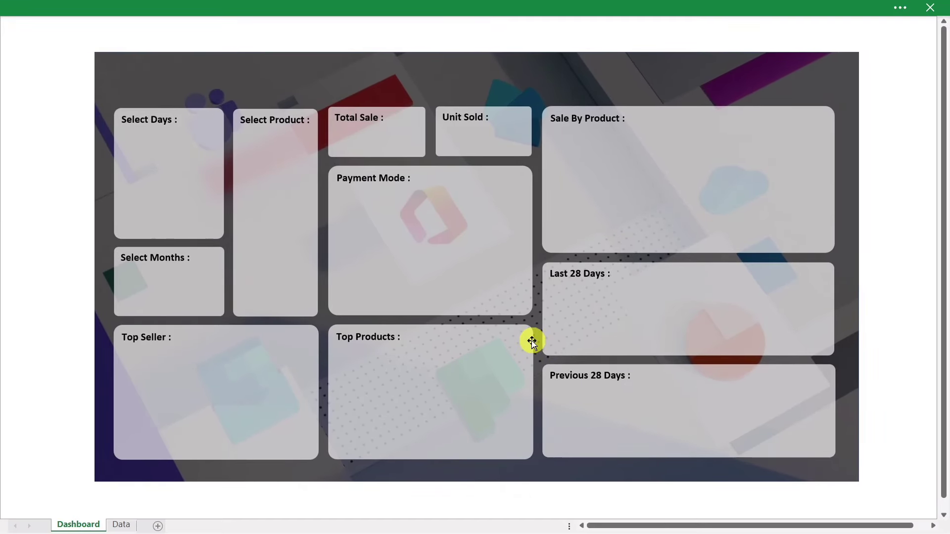
pyautogui.hotkey('ctrl', 'shift', 'F1')
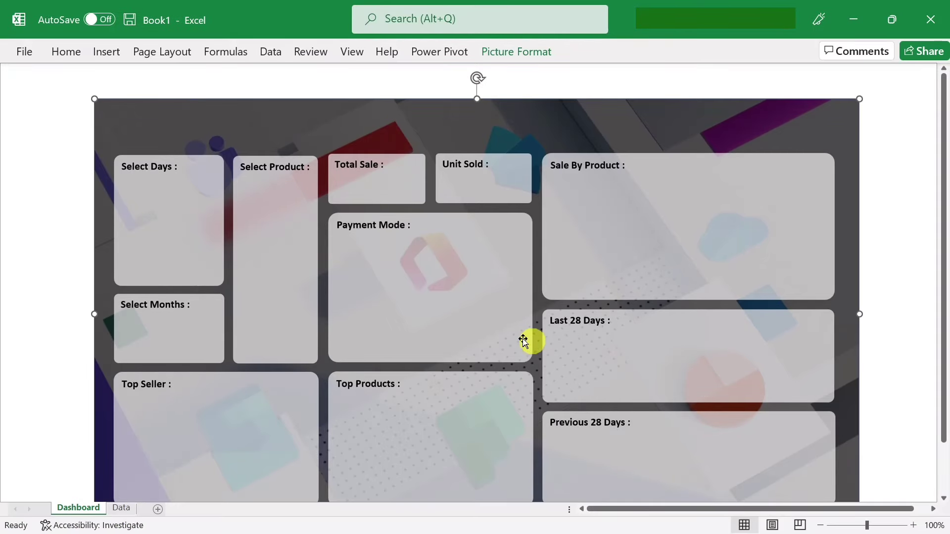
pyautogui.click(50, 377)
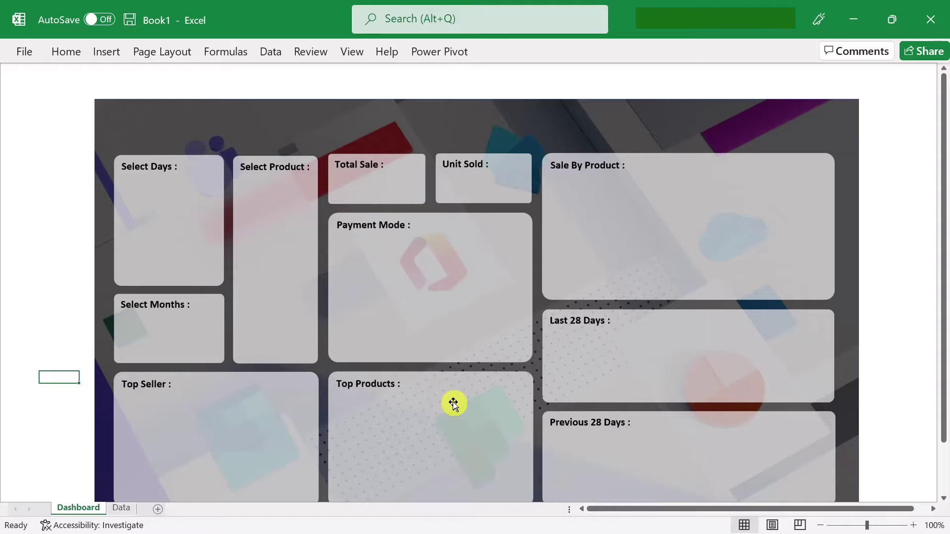
# - Insert a PivotTable from the Data sheet's sales table onto a new worksheet, Sheet5
pyautogui.click(119, 509)
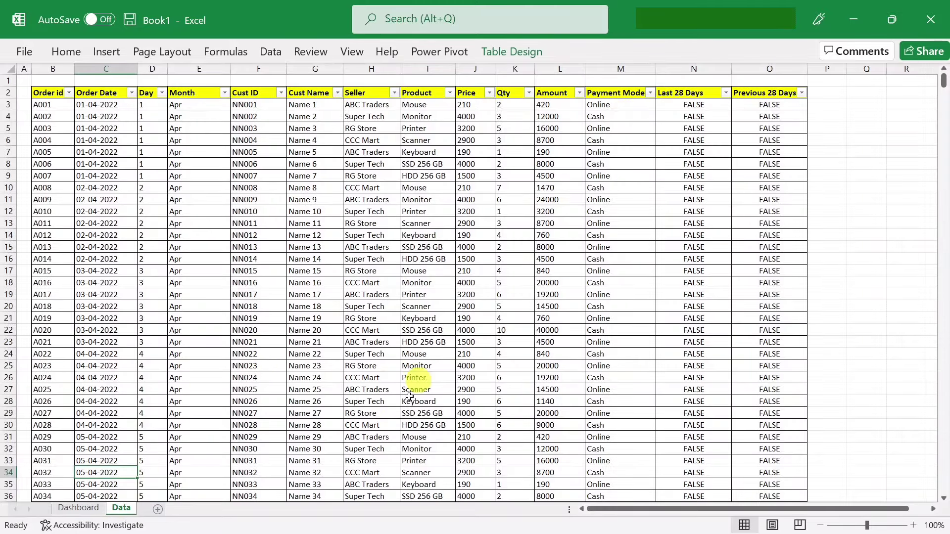
pyautogui.click(340, 294)
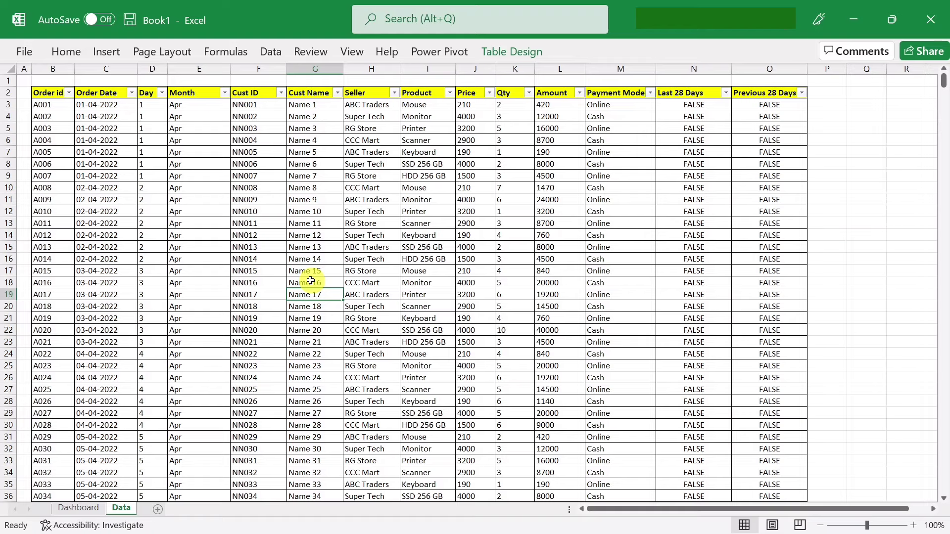
pyautogui.hotkey('ctrl', 'a')
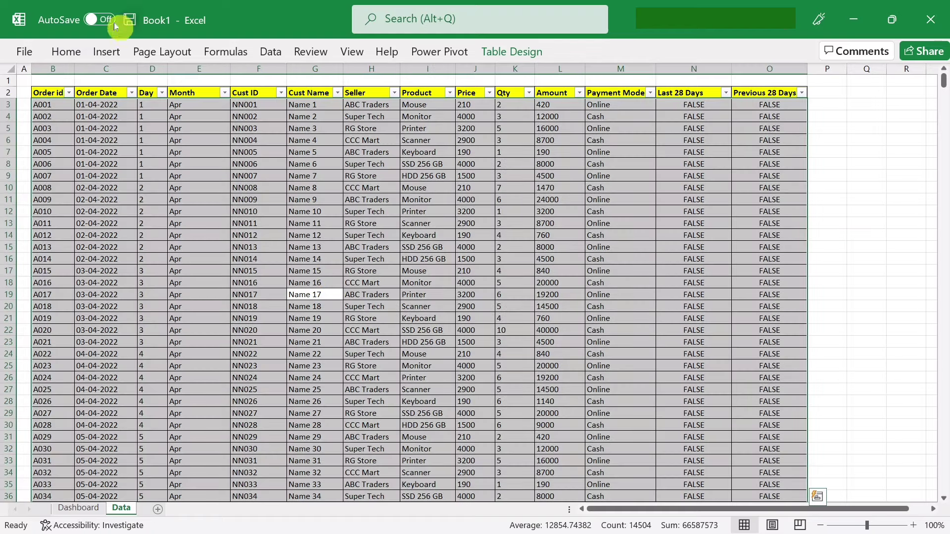
pyautogui.click(107, 51)
pyautogui.click(38, 111)
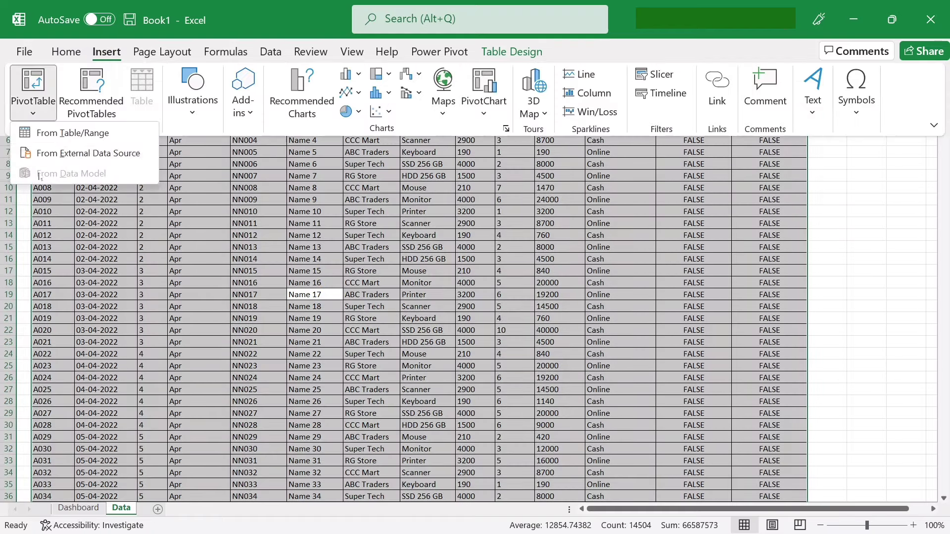
pyautogui.click(59, 128)
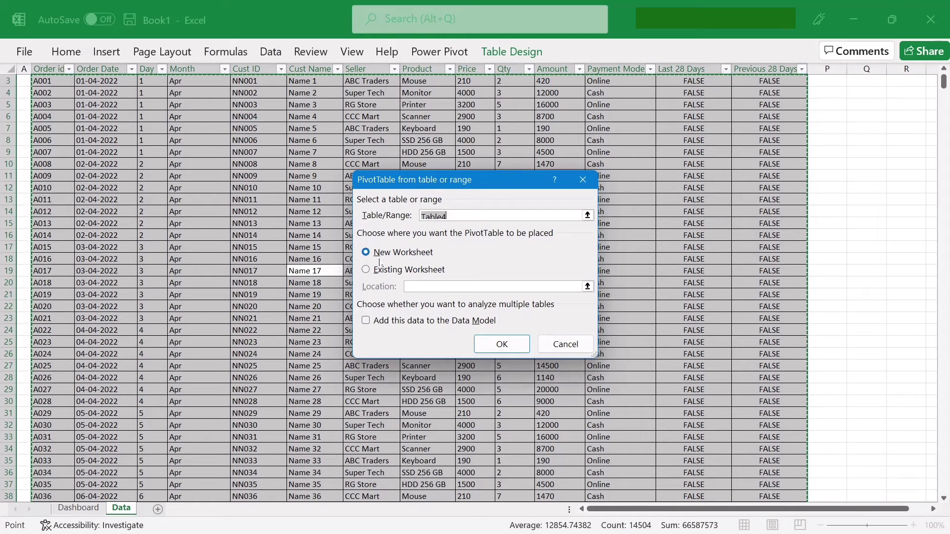
pyautogui.click(497, 341)
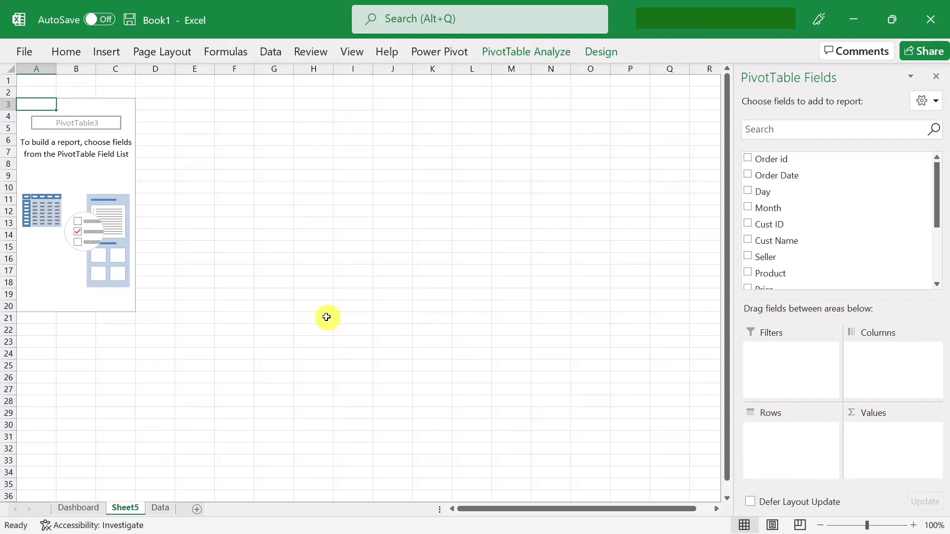
# - Add the Amount field to the Sheet5 PivotTable so it shows a Sum of Amount of 17858190
pyautogui.click(79, 509)
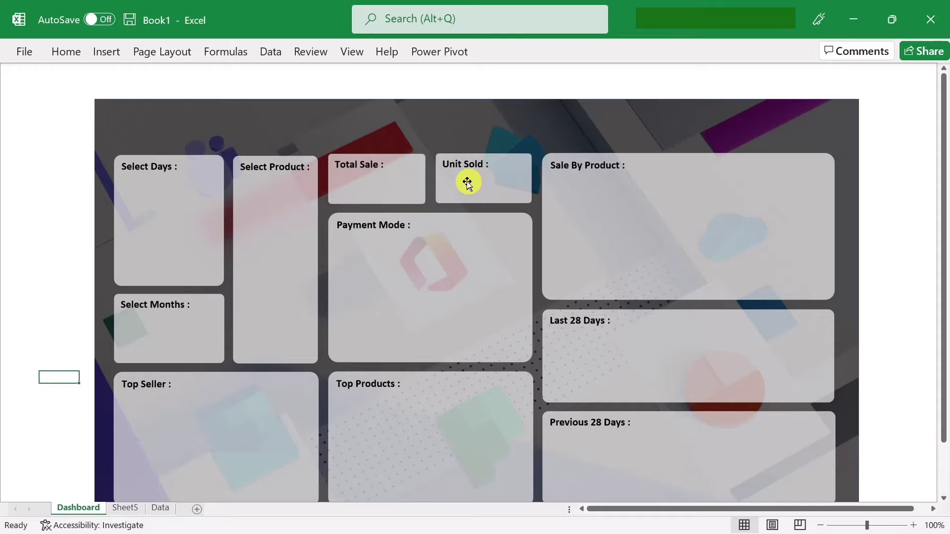
pyautogui.click(126, 508)
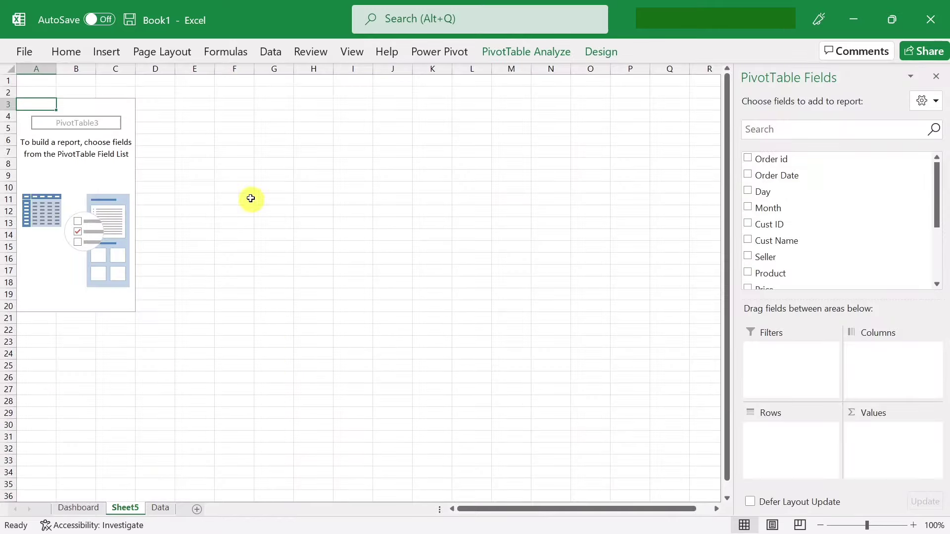
pyautogui.click(67, 163)
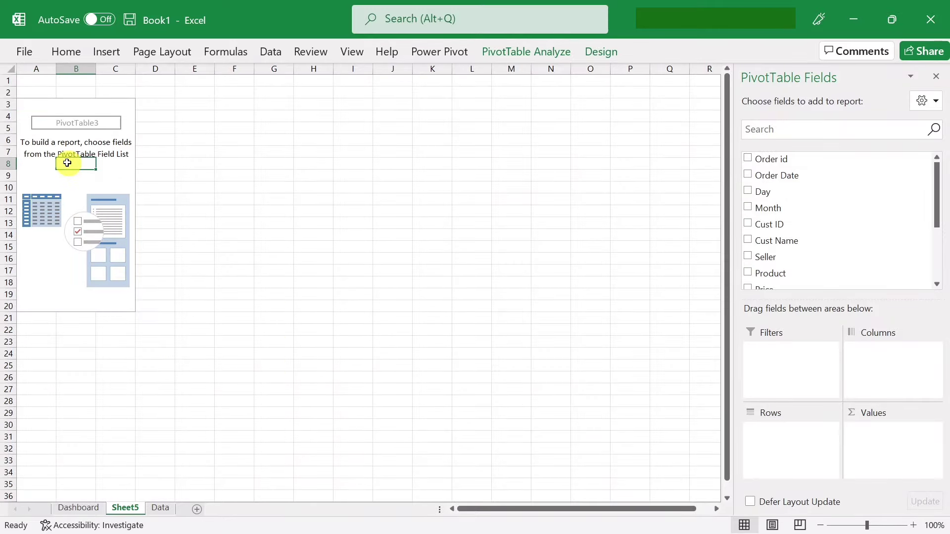
pyautogui.scroll(-3, 779, 255)
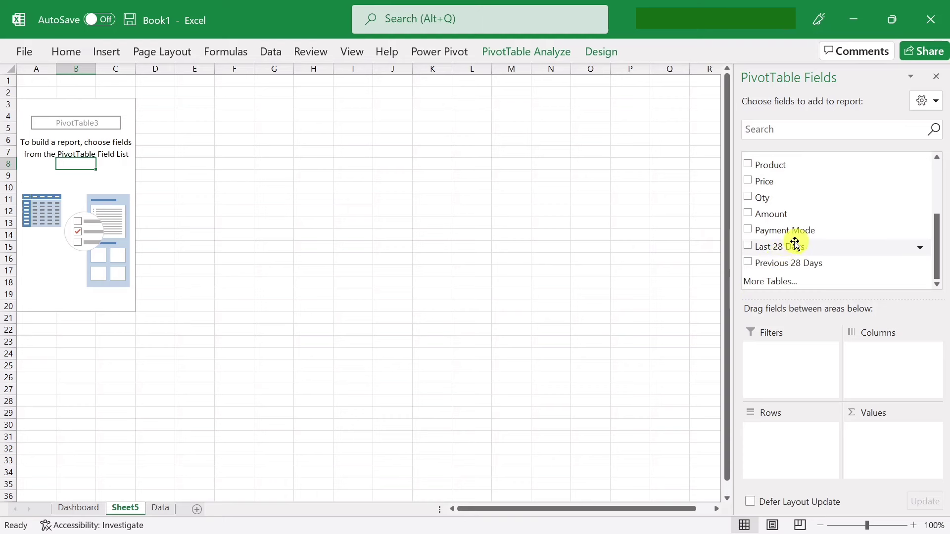
pyautogui.click(747, 214)
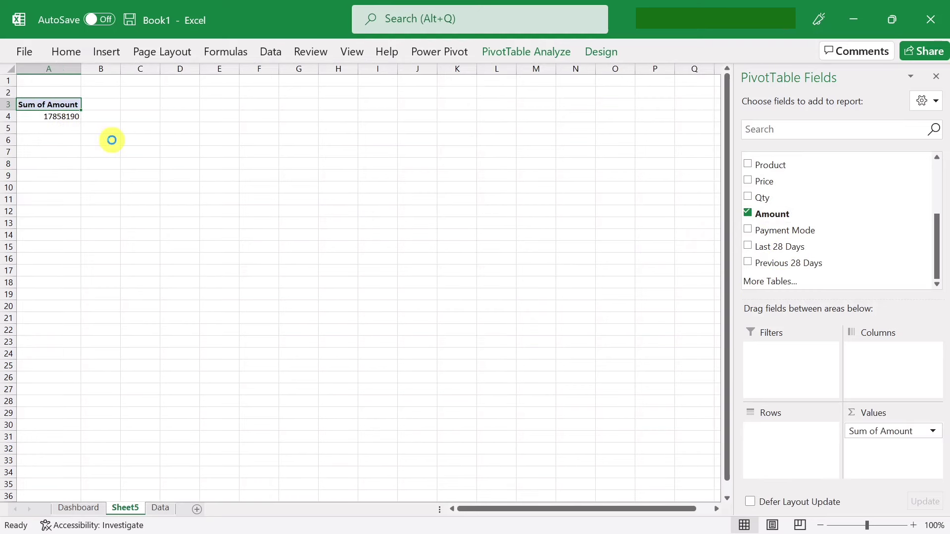
pyautogui.scroll(5, 112, 140)
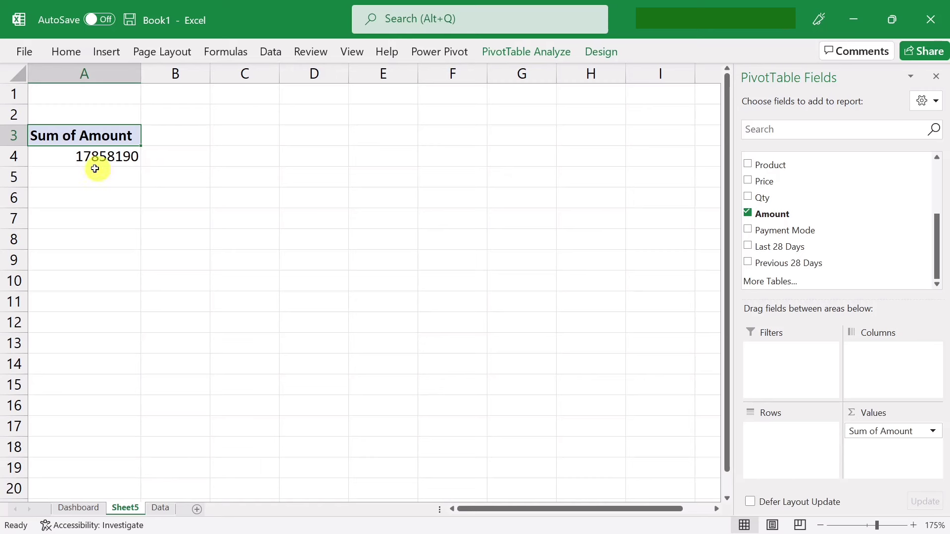
pyautogui.click(95, 161)
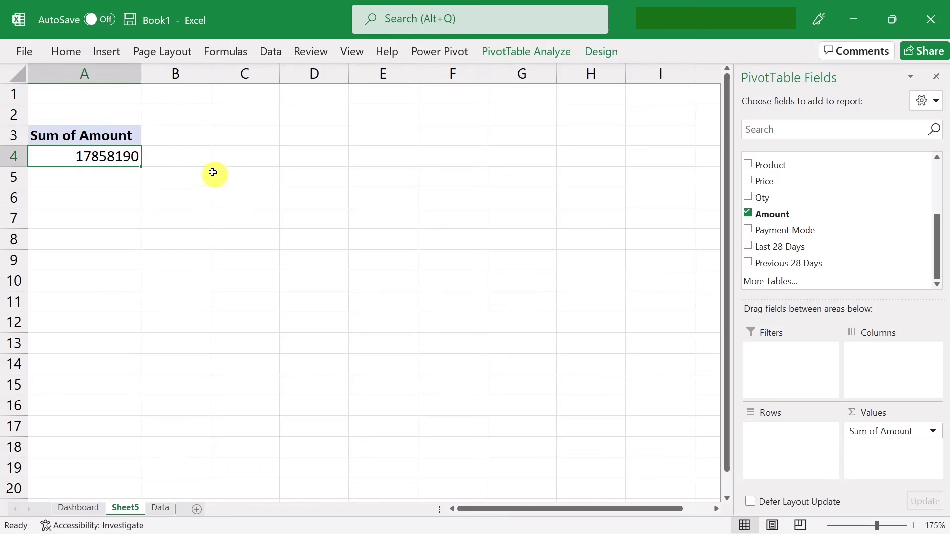
pyautogui.click(189, 159)
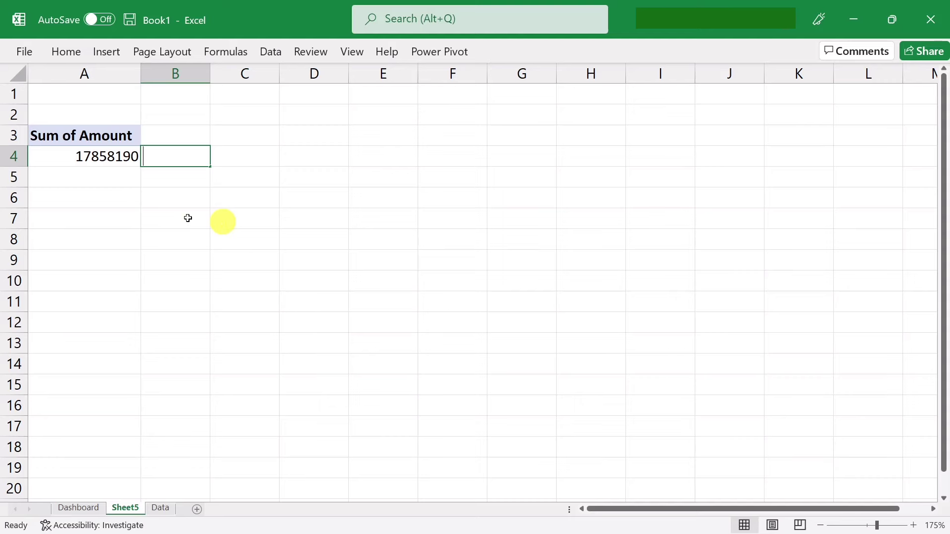
# - Enter a GETPIVOTDATA formula in B4 referencing the pivot's Sum of Amount total
pyautogui.write('=')
pyautogui.click(75, 158)
pyautogui.press('Return')
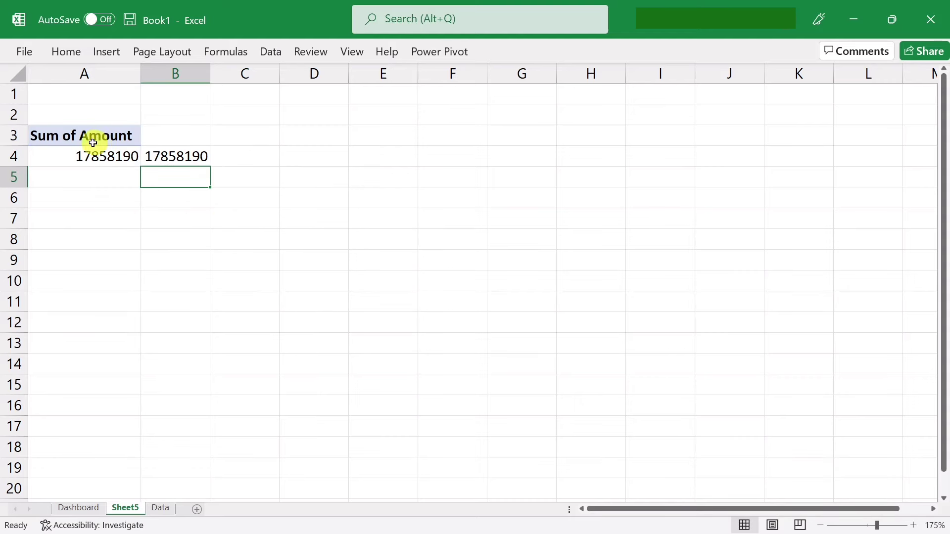
# - Copy the pivot to A12 and swap its value field from Amount to Qty
pyautogui.moveTo(93, 143); pyautogui.dragTo(90, 154)
pyautogui.hotkey('ctrl', 'c')
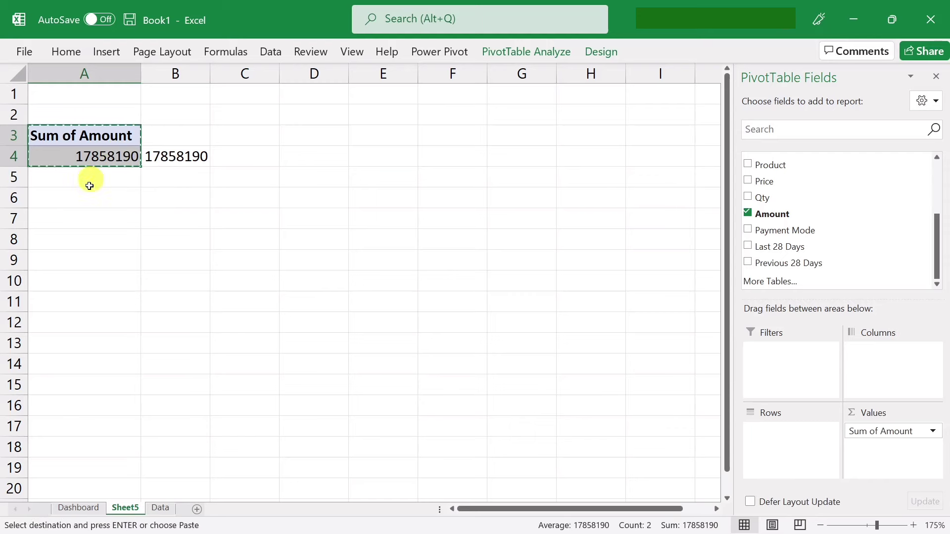
pyautogui.click(82, 316)
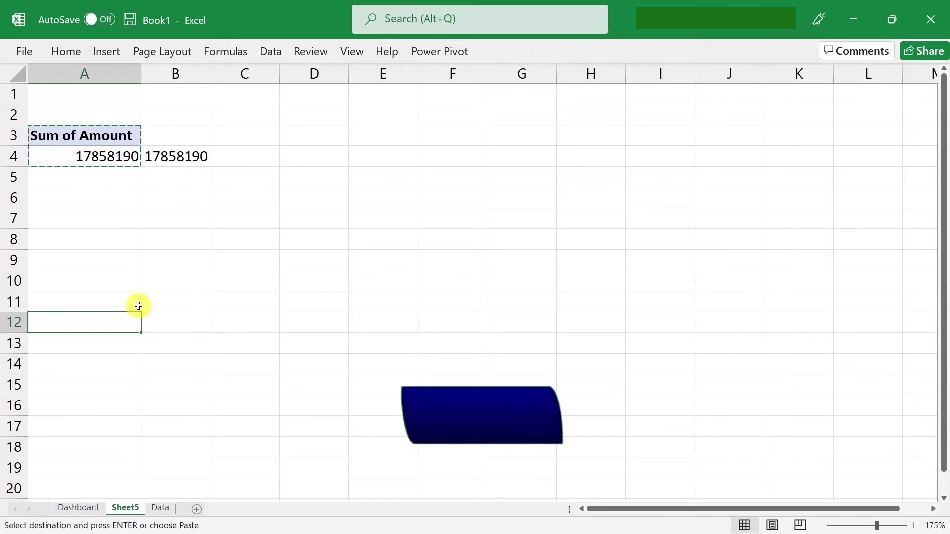
pyautogui.hotkey('ctrl', 'v')
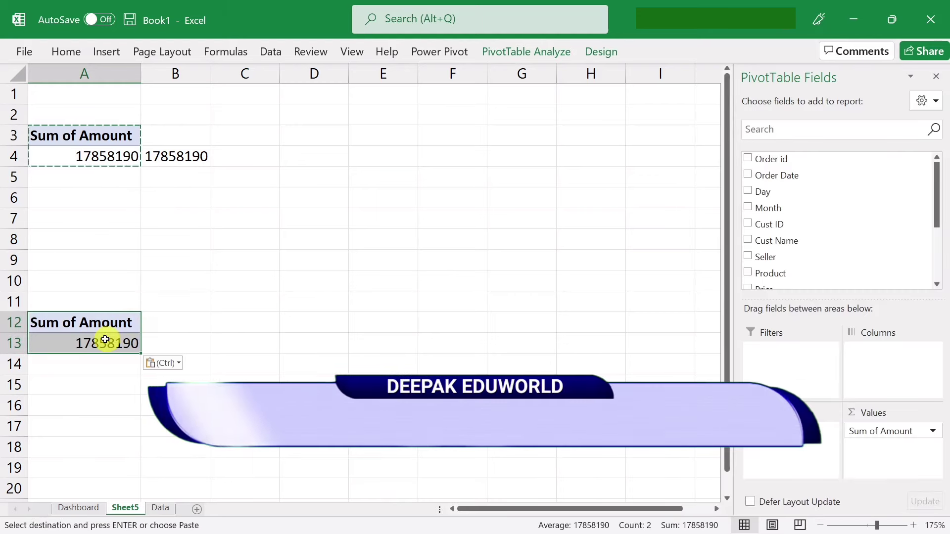
pyautogui.scroll(-2, 755, 243)
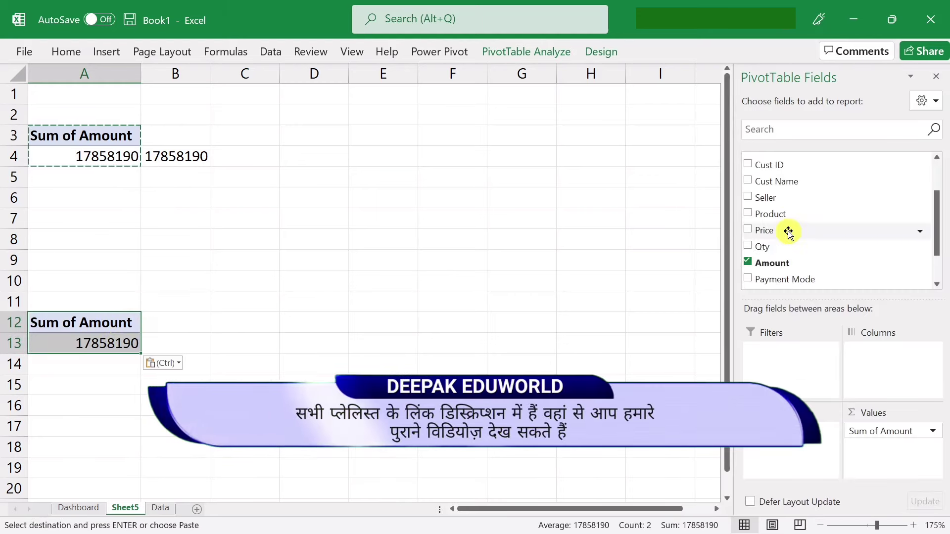
pyautogui.click(747, 262)
pyautogui.click(748, 247)
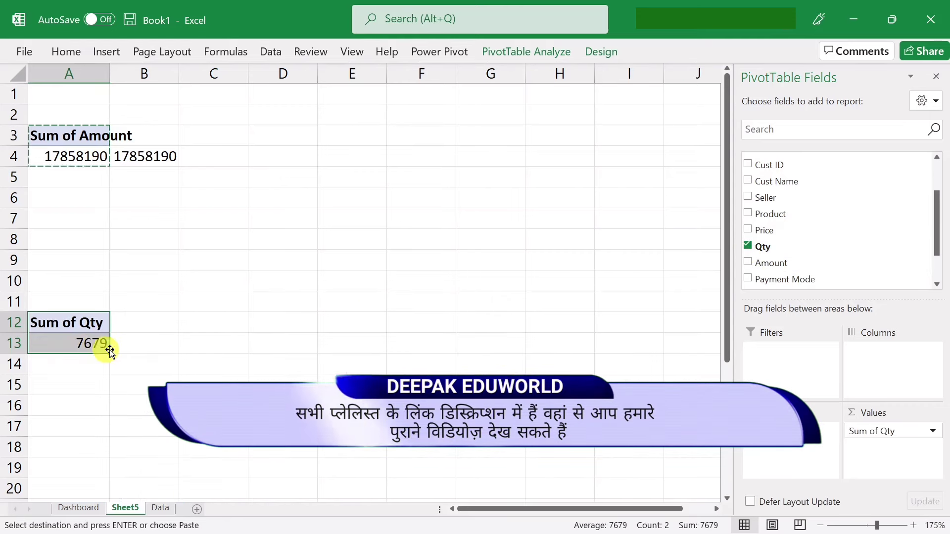
# - Link B13 to the 7679 Sum of Qty total, widen column A, and return to the Dashboard sheet
pyautogui.click(148, 348)
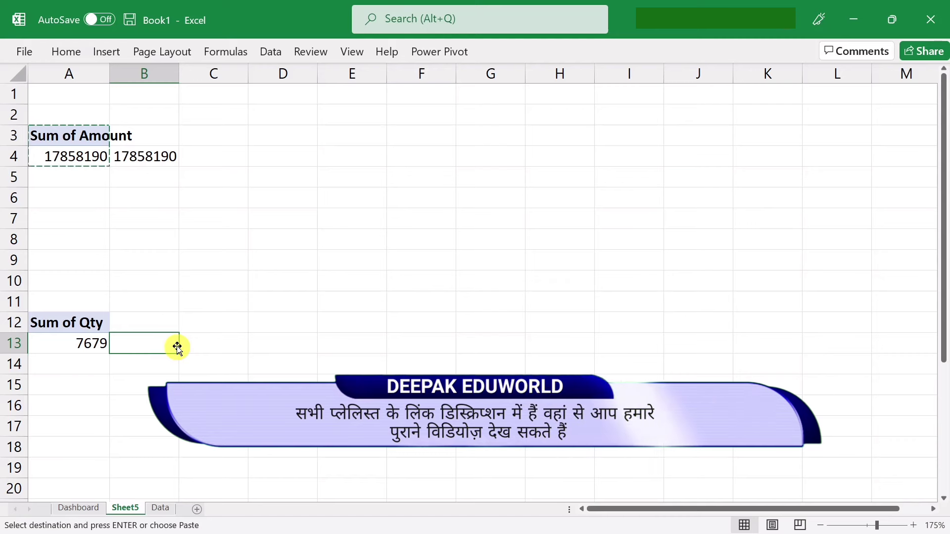
pyautogui.write('=')
pyautogui.click(78, 349)
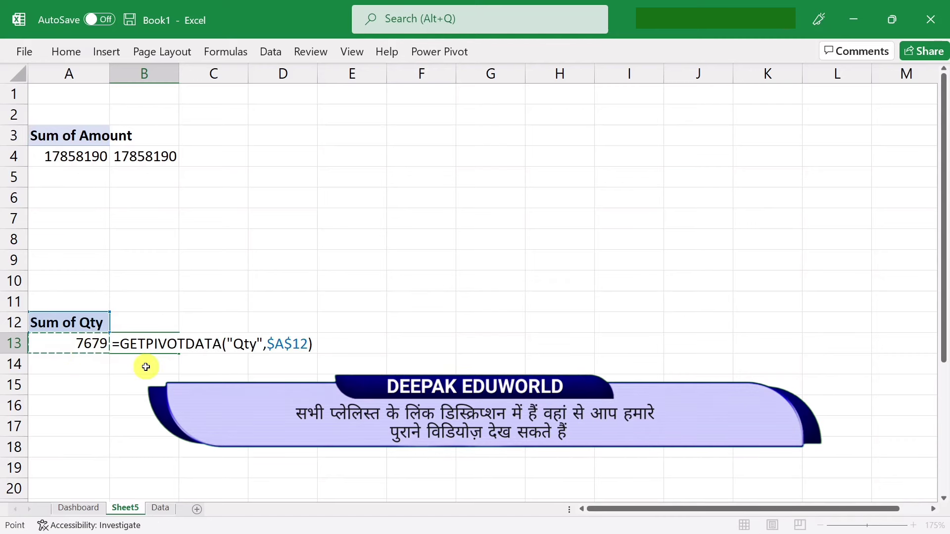
pyautogui.press('Return')
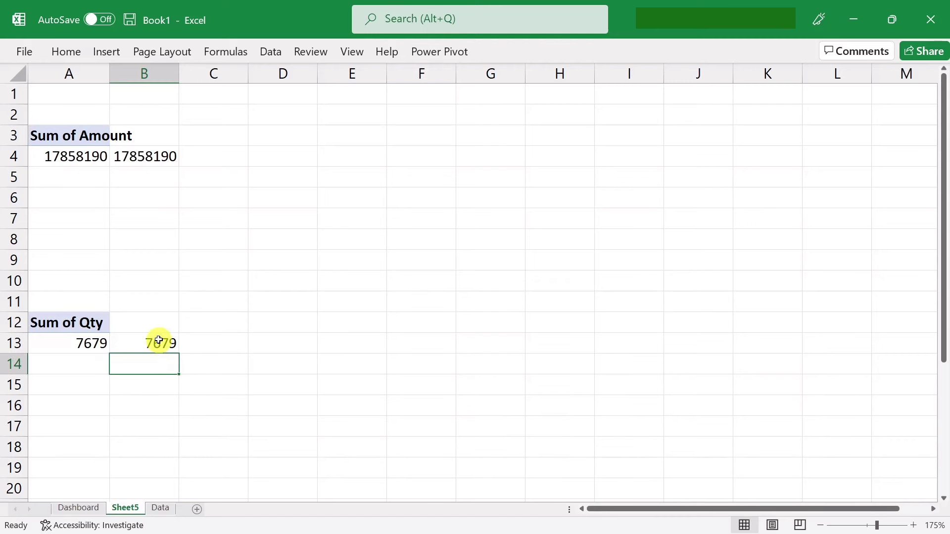
pyautogui.moveTo(109, 74); pyautogui.dragTo(145, 74)
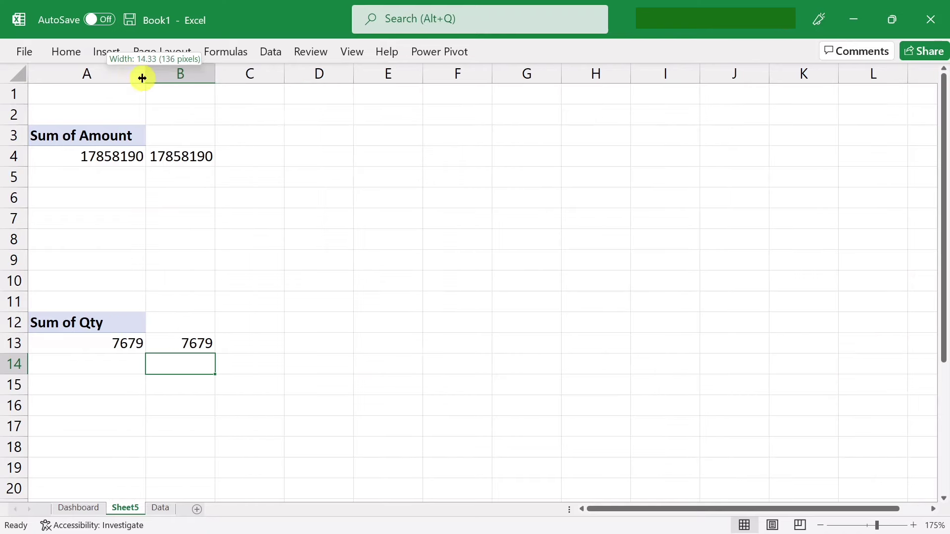
pyautogui.click(323, 247)
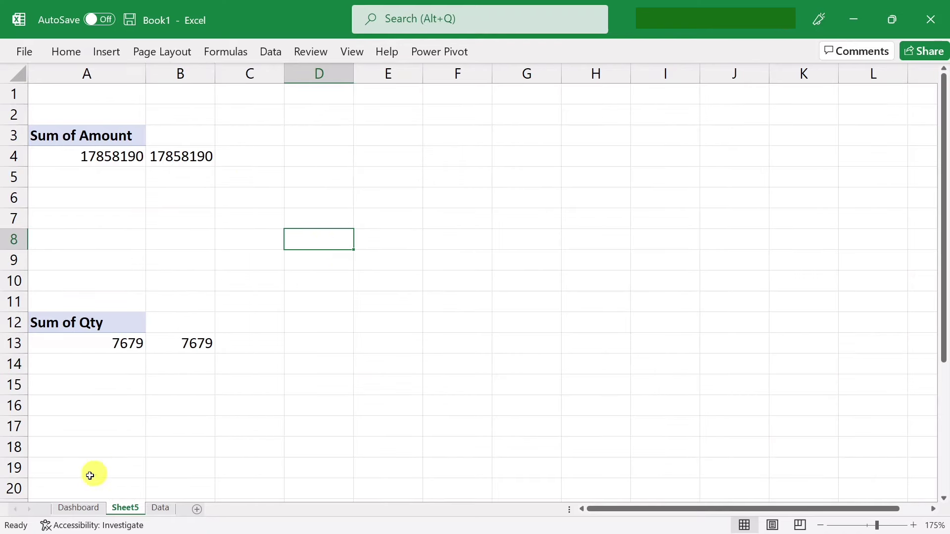
pyautogui.click(78, 508)
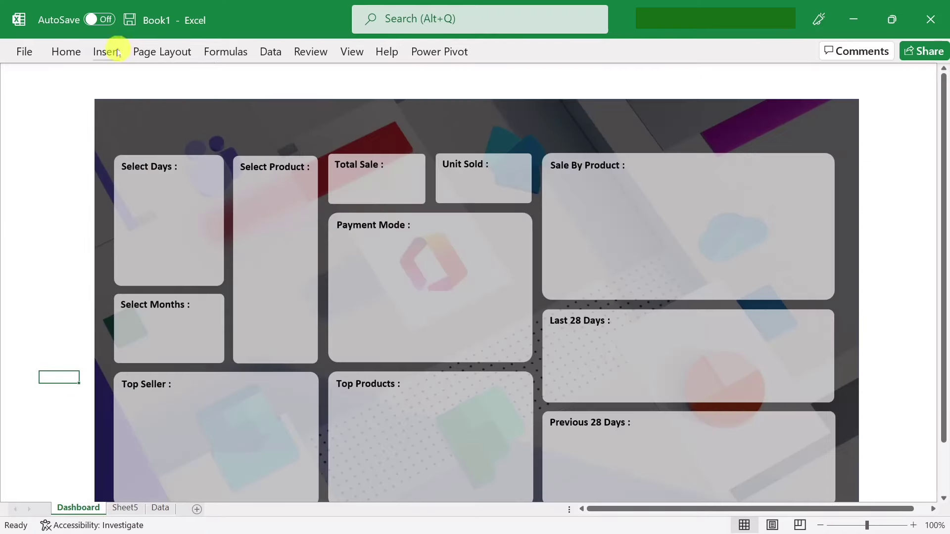
# - Draw a rectangle in the Total Sale card and link it to =Sheet5!B4, showing 17858190
pyautogui.click(97, 58)
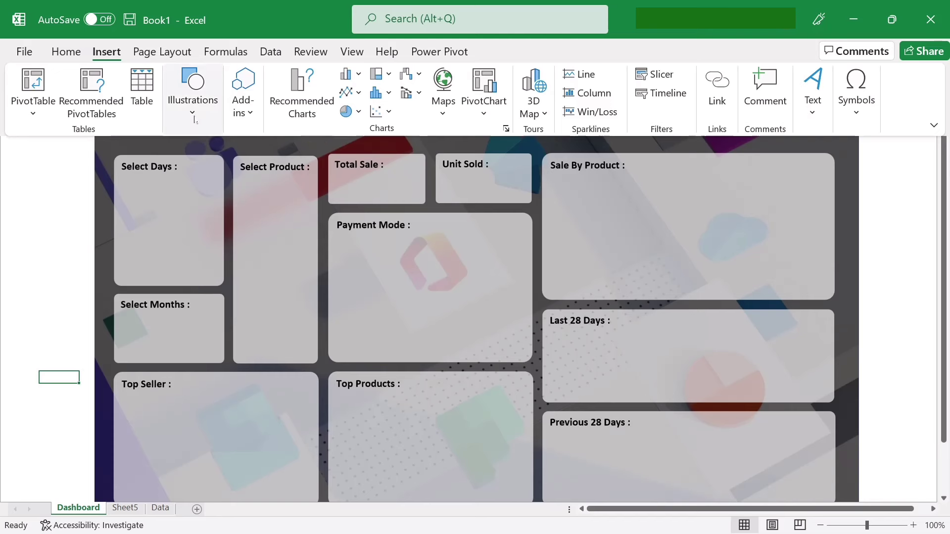
pyautogui.click(193, 106)
pyautogui.click(220, 159)
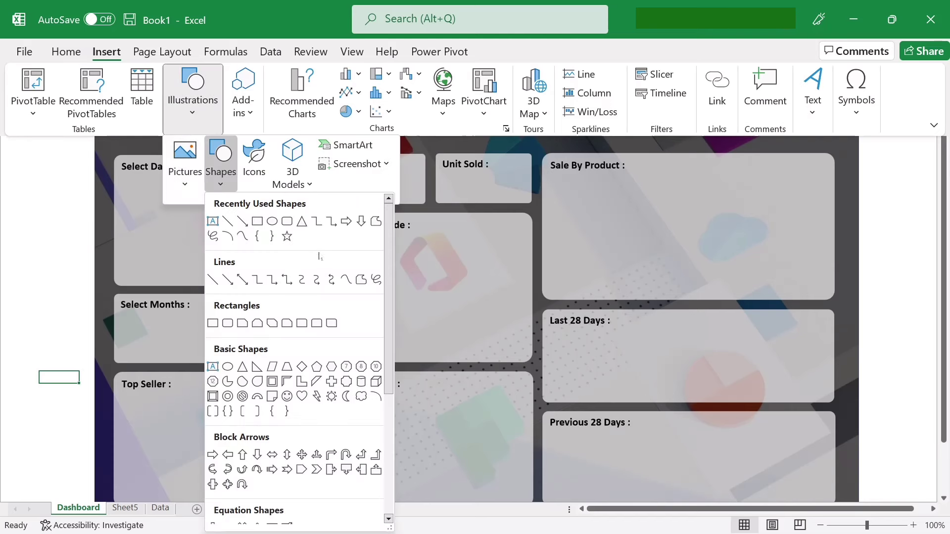
pyautogui.click(257, 223)
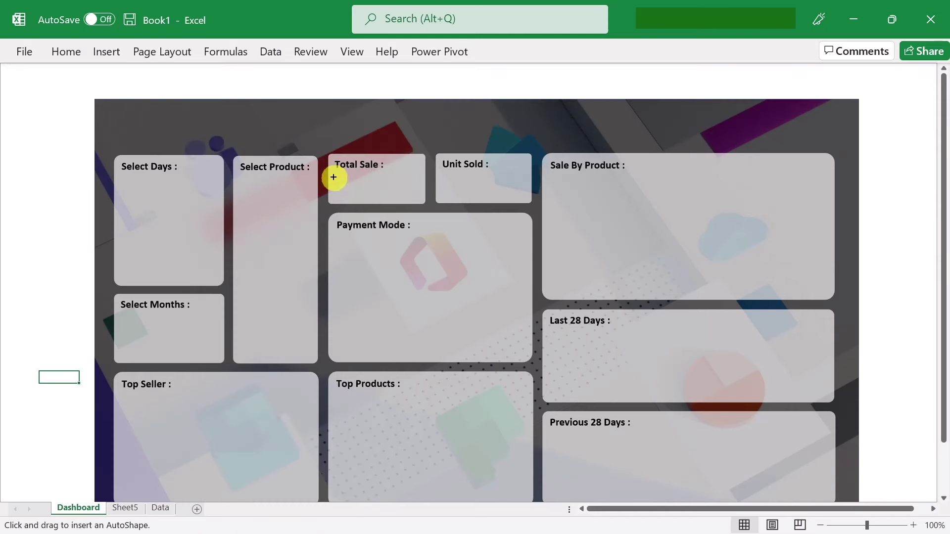
pyautogui.moveTo(335, 175); pyautogui.dragTo(418, 199)
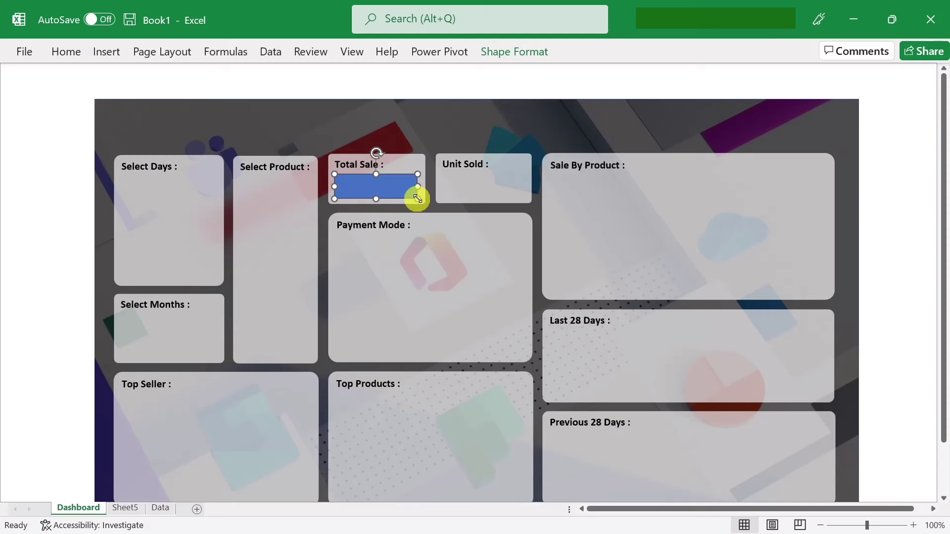
pyautogui.click(357, 53)
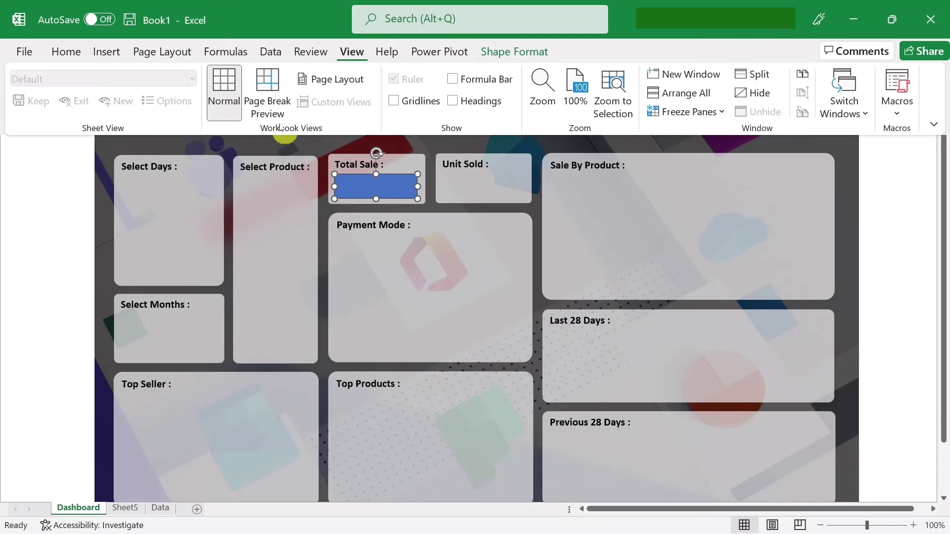
pyautogui.click(467, 82)
pyautogui.click(393, 210)
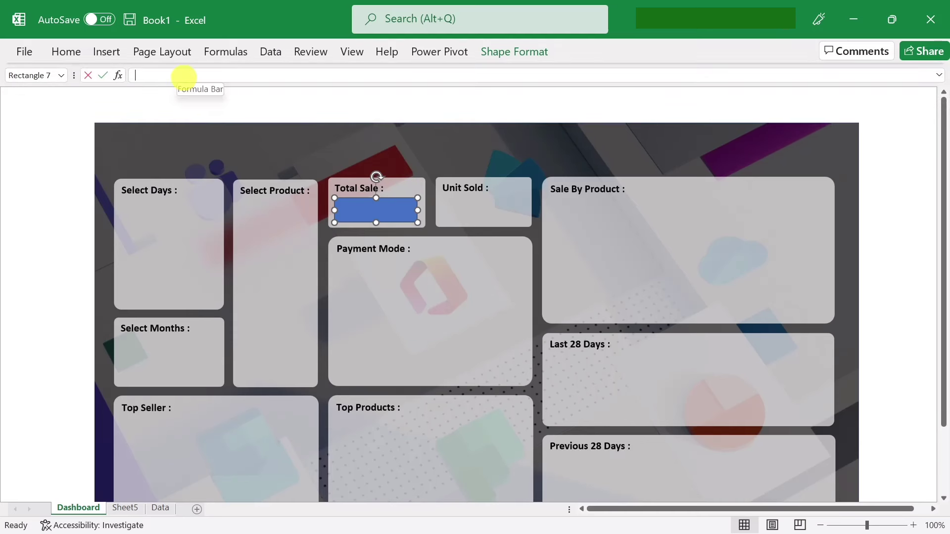
pyautogui.click(184, 77)
pyautogui.write('=')
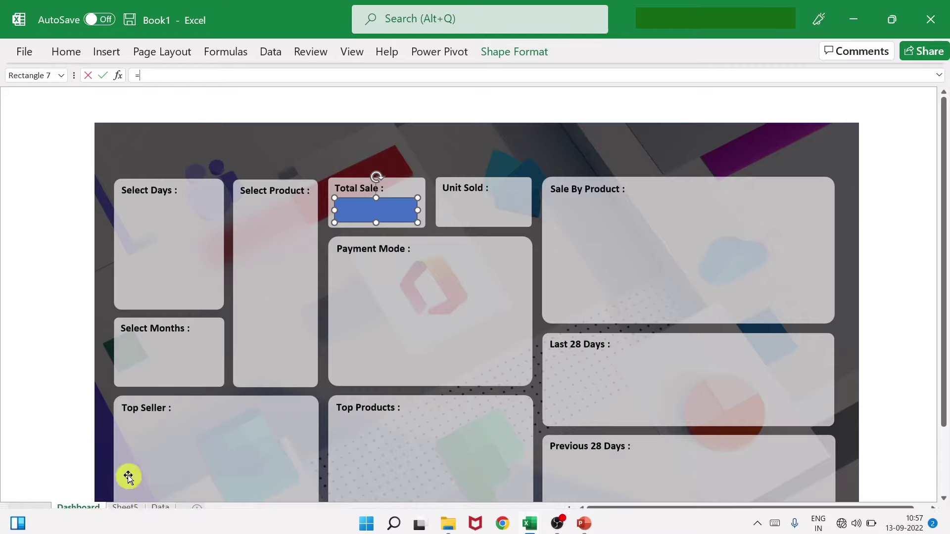
pyautogui.click(123, 509)
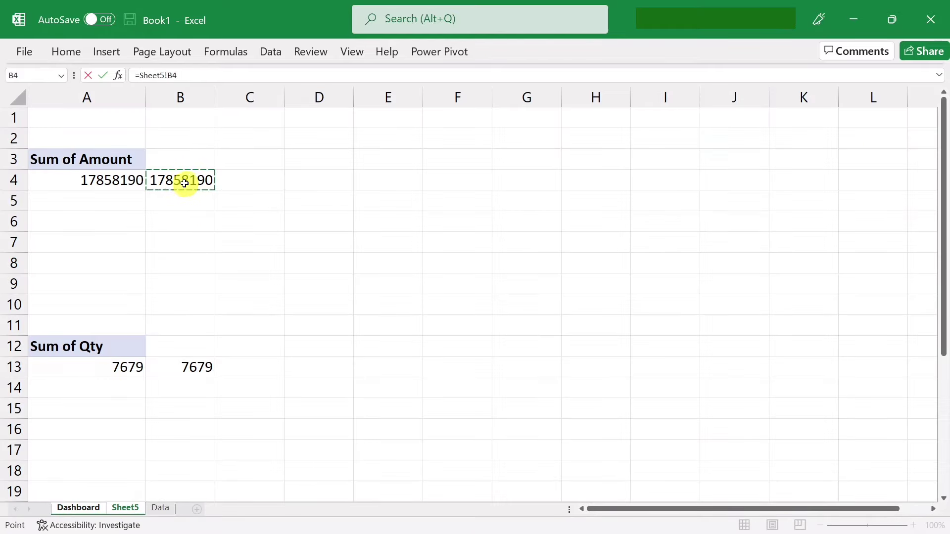
pyautogui.press('Return')
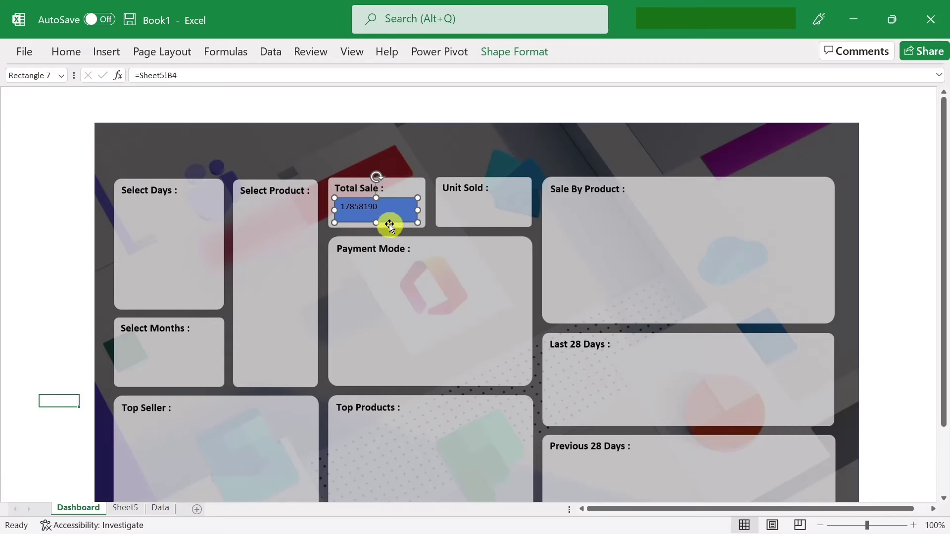
# - Duplicate the box into the Unit Sold card and relink it to =Sheet5!B13, showing 7679
pyautogui.moveTo(390, 222); pyautogui.dragTo(472, 222)
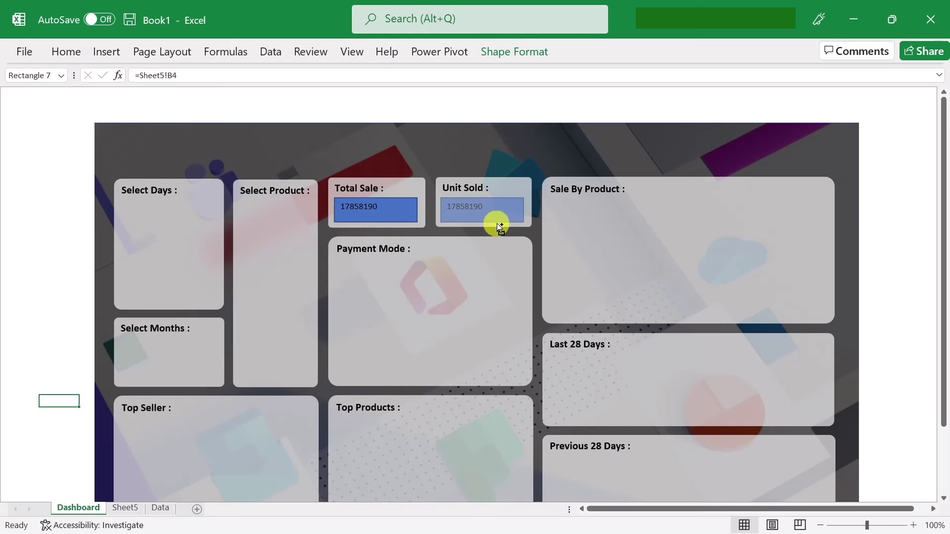
pyautogui.moveTo(497, 223); pyautogui.dragTo(499, 224)
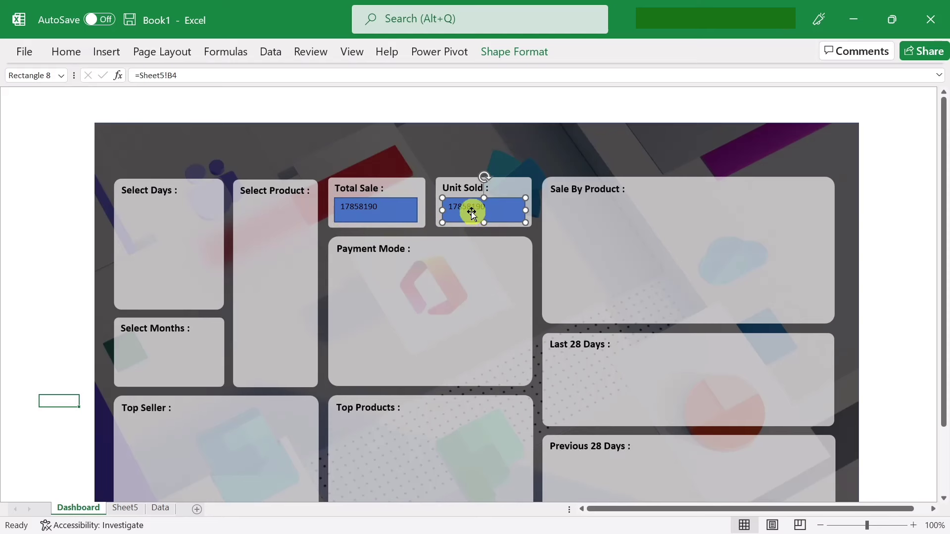
pyautogui.click(193, 77)
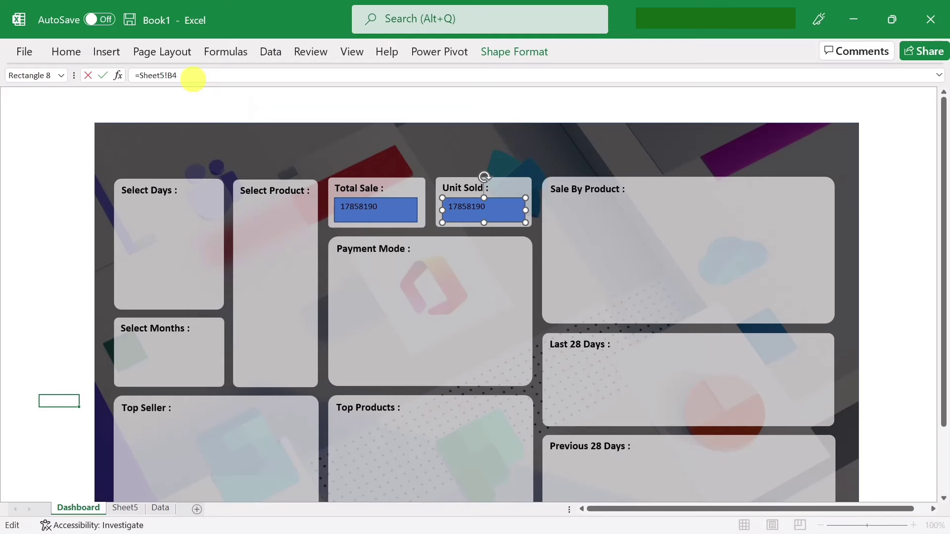
pyautogui.press('BackSpace')
pyautogui.press('BackSpace')
pyautogui.press('BackSpace')
pyautogui.press('BackSpace')
pyautogui.press('BackSpace')
pyautogui.press('BackSpace')
pyautogui.press('BackSpace')
pyautogui.click(116, 510)
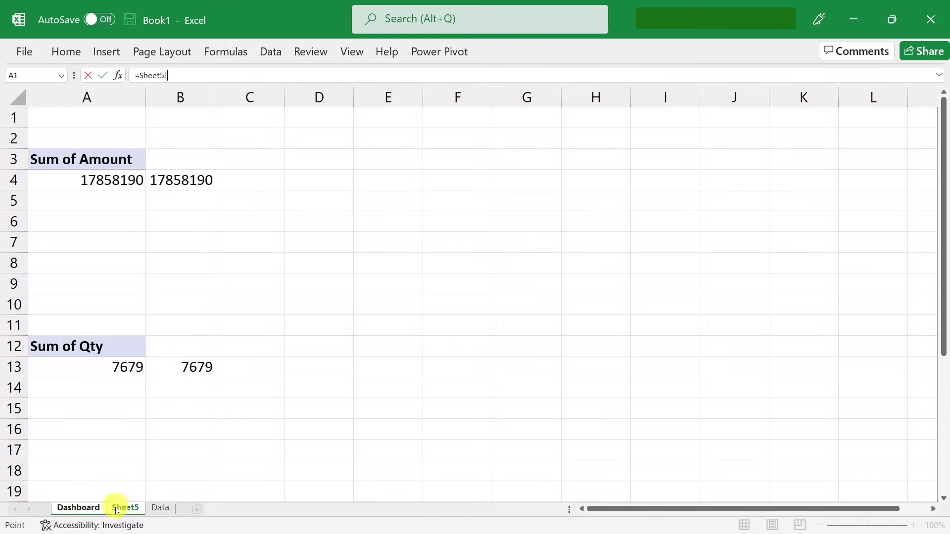
pyautogui.click(184, 371)
pyautogui.press('Return')
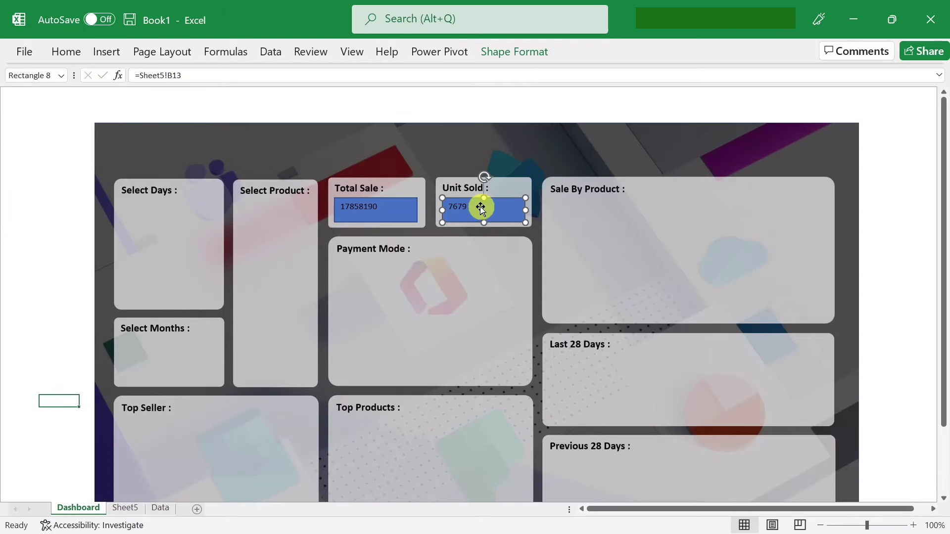
pyautogui.keyDown('ctrl'); pyautogui.click(376, 218); pyautogui.keyUp('ctrl')
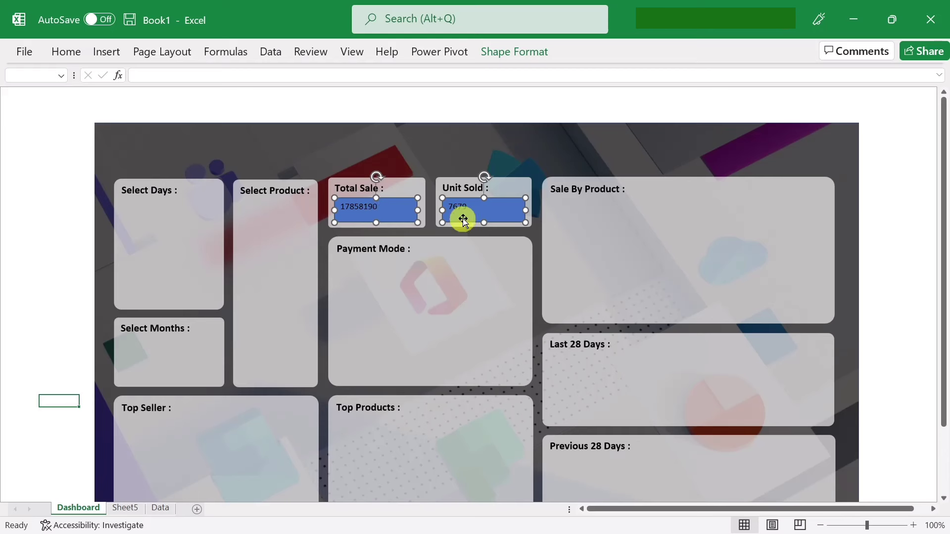
# - Give both figure boxes size 18 grey text with no fill and no outline
pyautogui.click(67, 52)
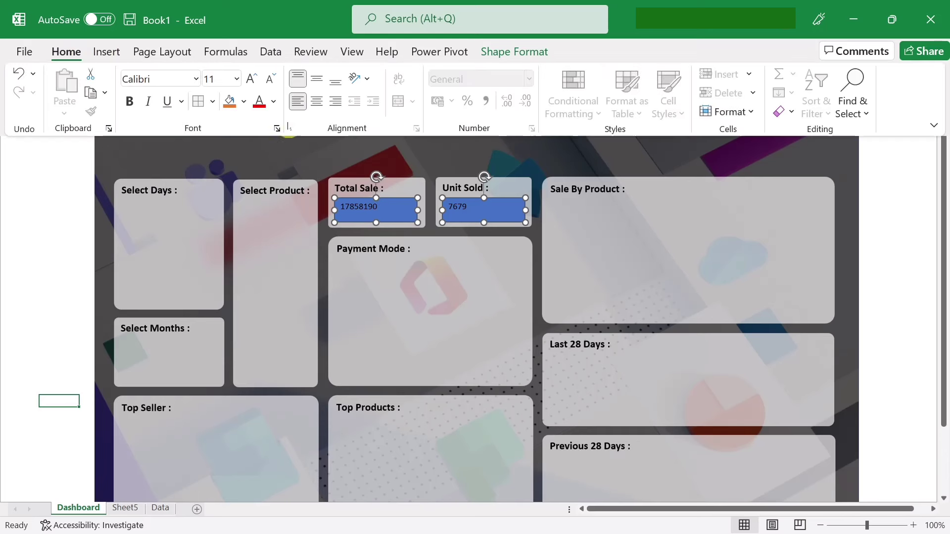
pyautogui.click(251, 80)
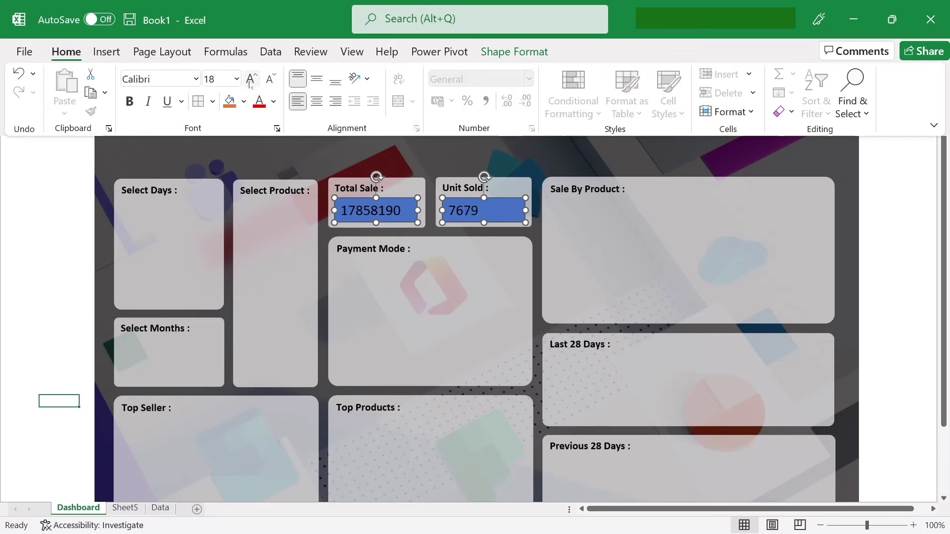
pyautogui.click(273, 102)
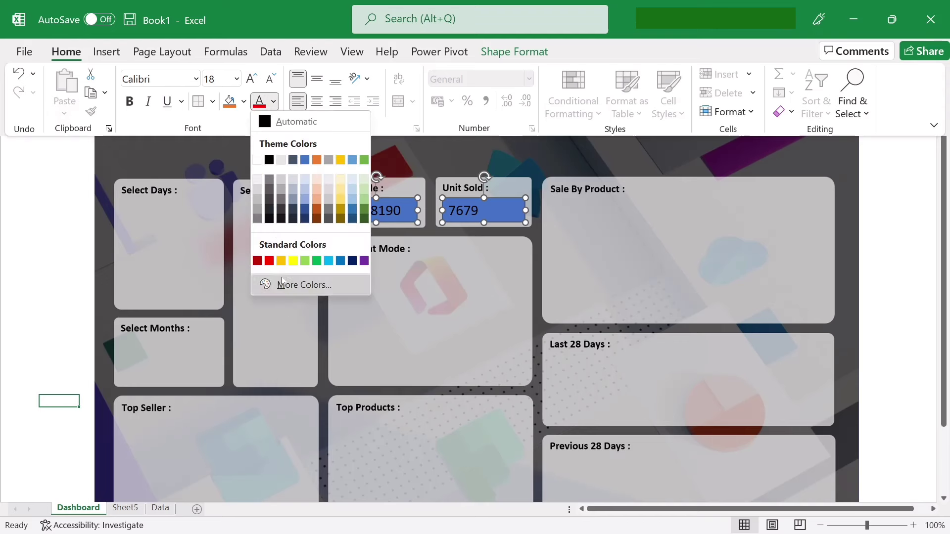
pyautogui.click(270, 179)
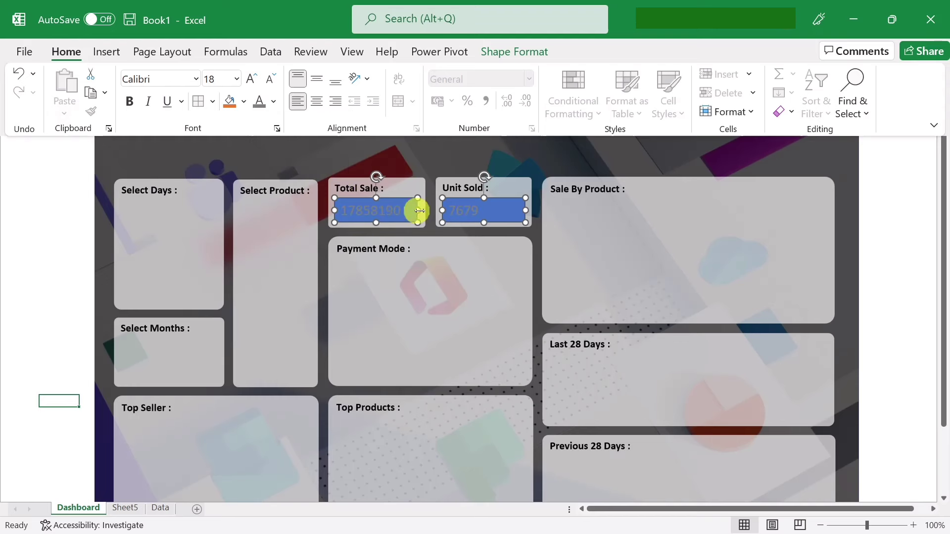
pyautogui.click(516, 53)
pyautogui.click(363, 75)
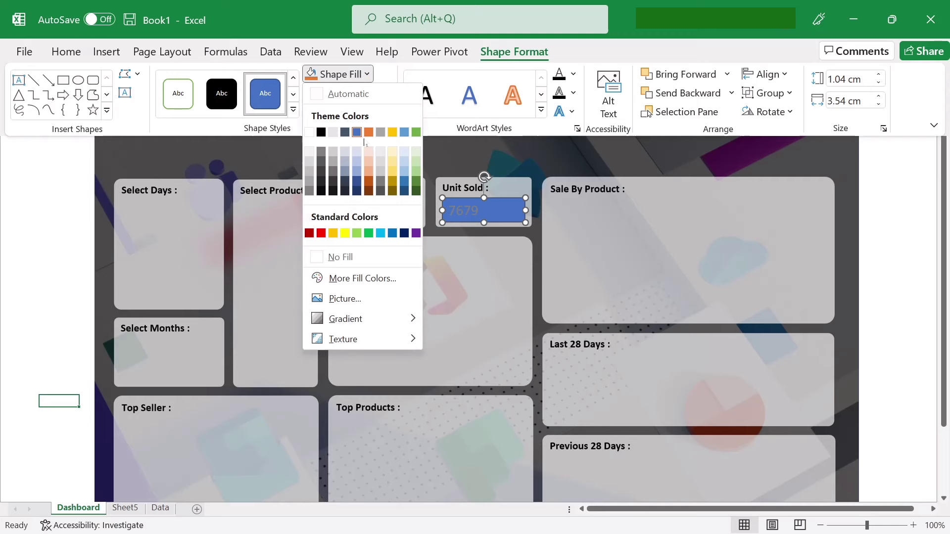
pyautogui.click(333, 257)
pyautogui.click(349, 93)
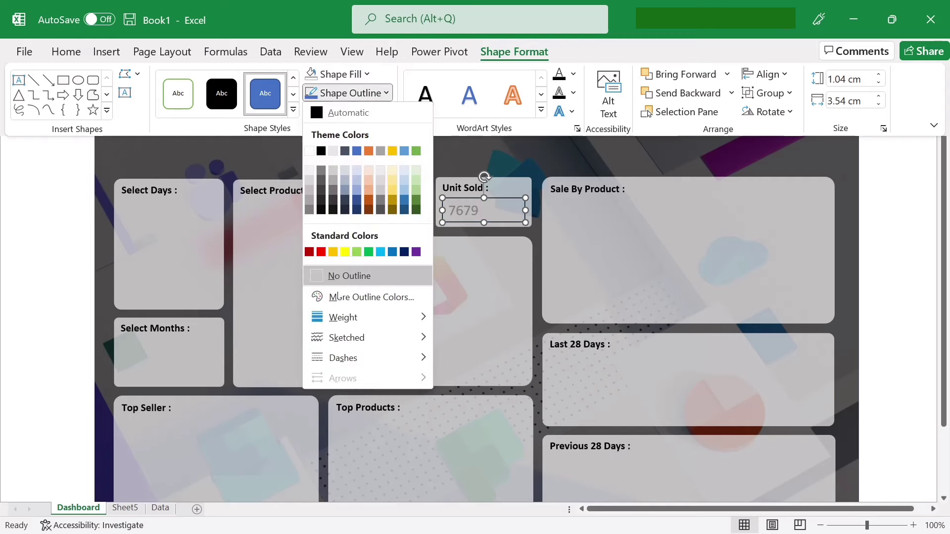
pyautogui.click(345, 276)
pyautogui.click(456, 287)
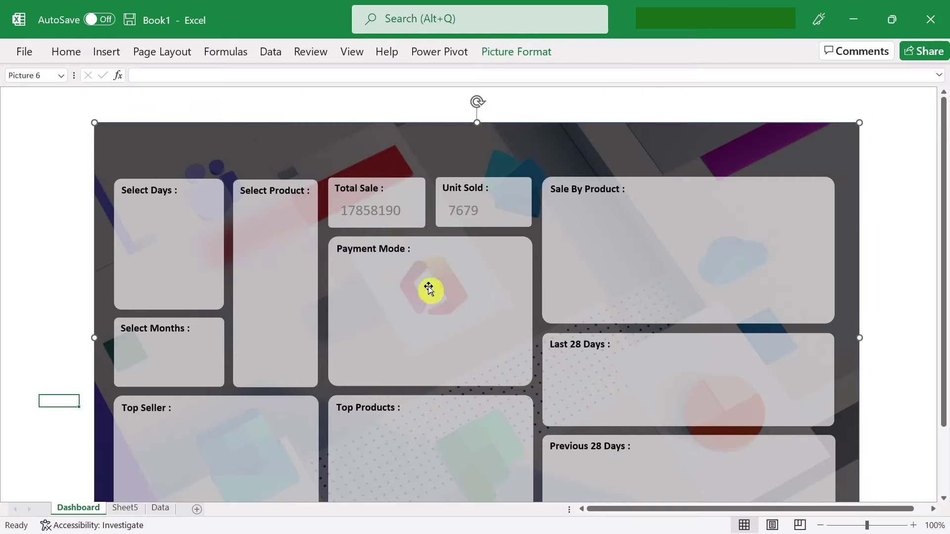
# - Nudge the 17858190 and 7679 boxes up and left to align under their card titles
pyautogui.click(380, 218)
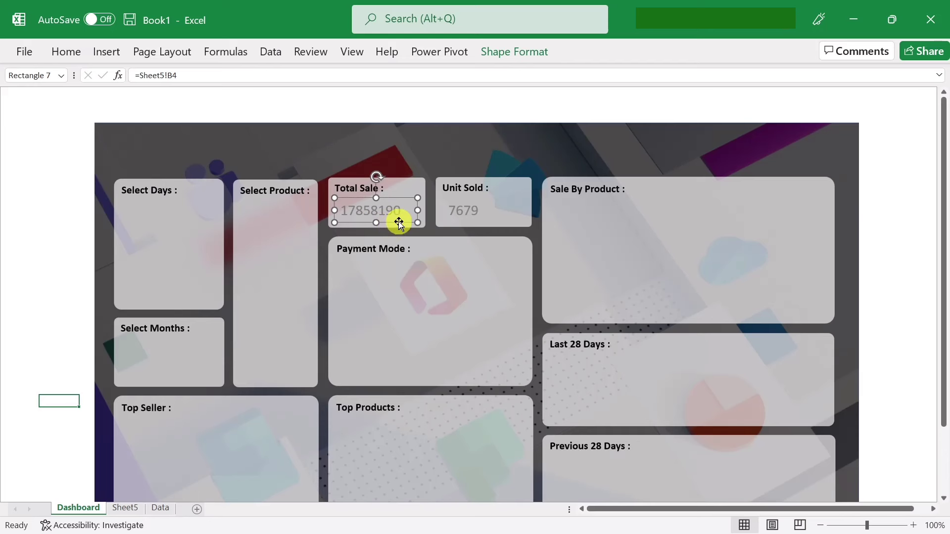
pyautogui.moveTo(398, 221); pyautogui.dragTo(393, 221)
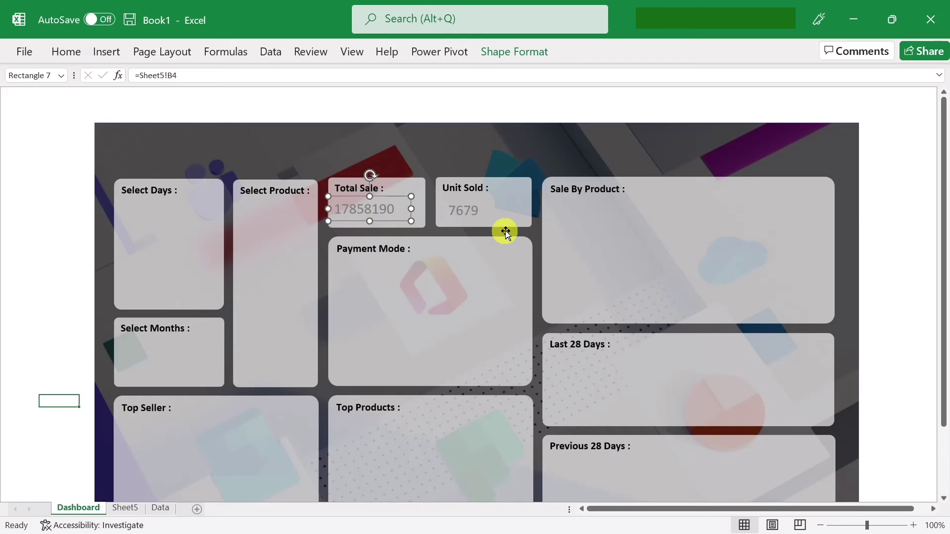
pyautogui.click(488, 229)
pyautogui.click(472, 213)
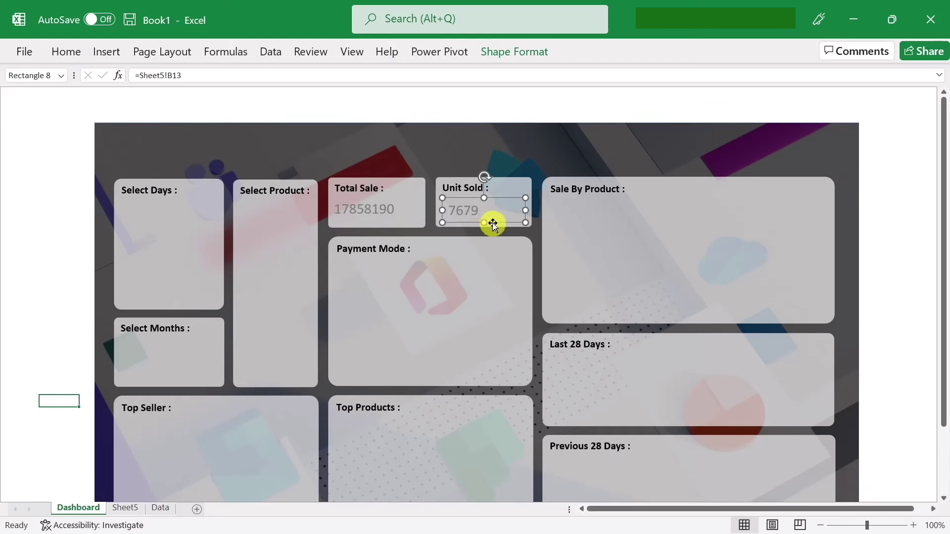
pyautogui.moveTo(498, 222); pyautogui.dragTo(493, 220)
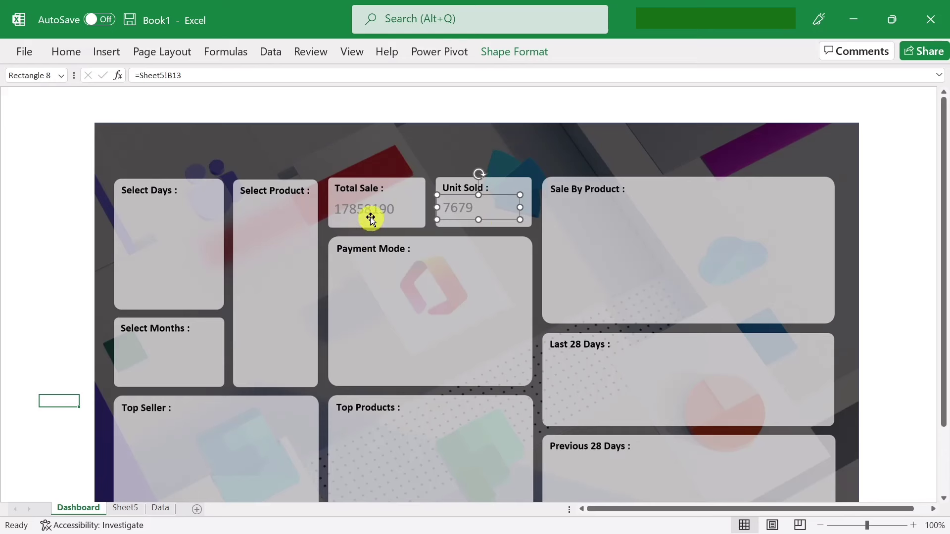
pyautogui.click(380, 269)
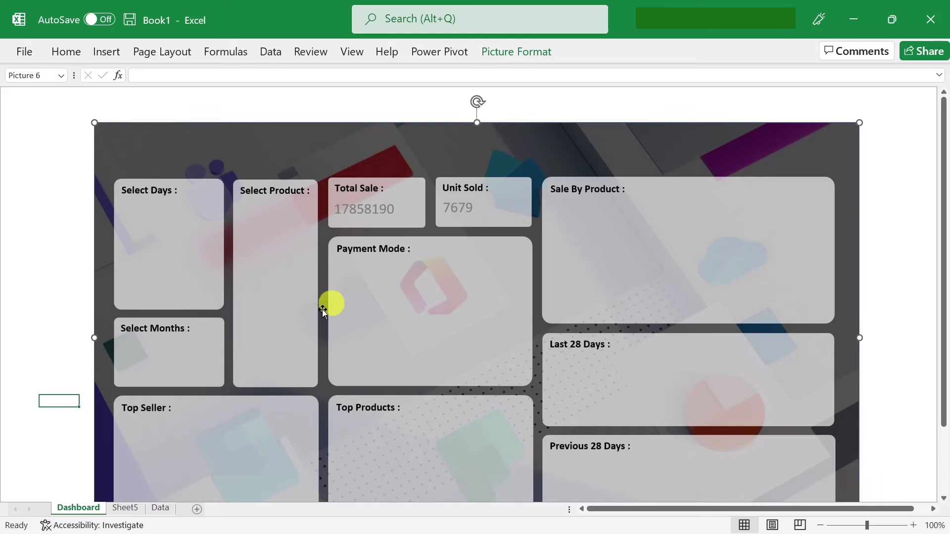
# - On Sheet5, format the Sum of Amount in B4 as rupee currency
pyautogui.click(125, 513)
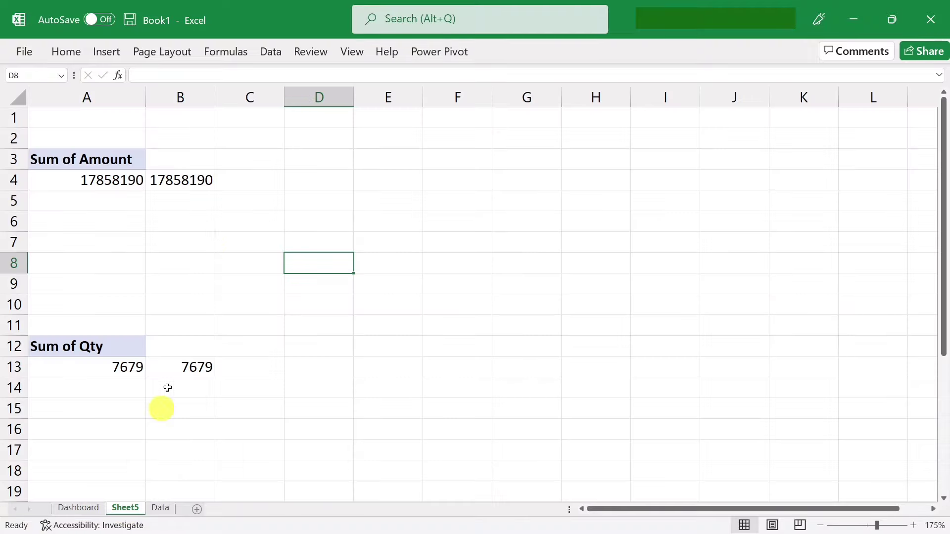
pyautogui.click(193, 180)
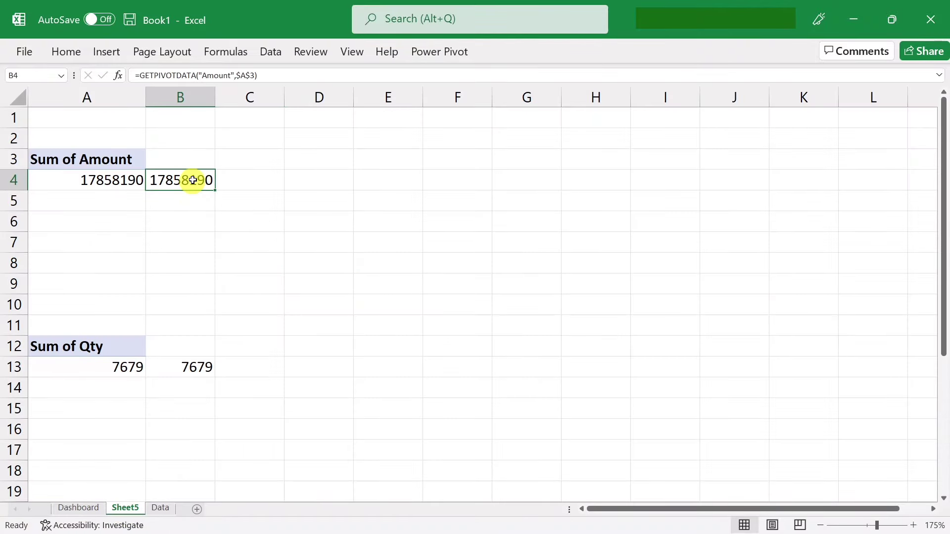
pyautogui.rightClick(193, 180)
pyautogui.click(228, 458)
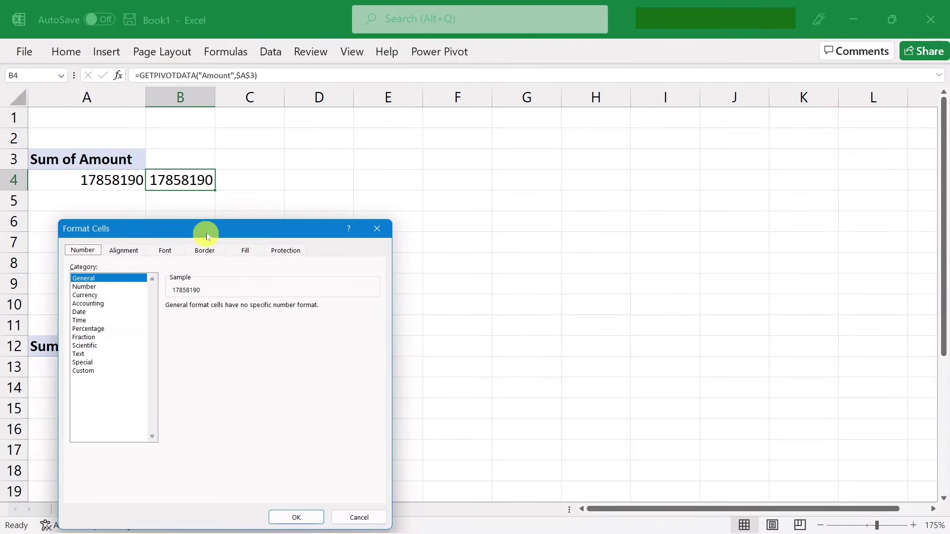
pyautogui.moveTo(207, 232); pyautogui.dragTo(400, 168)
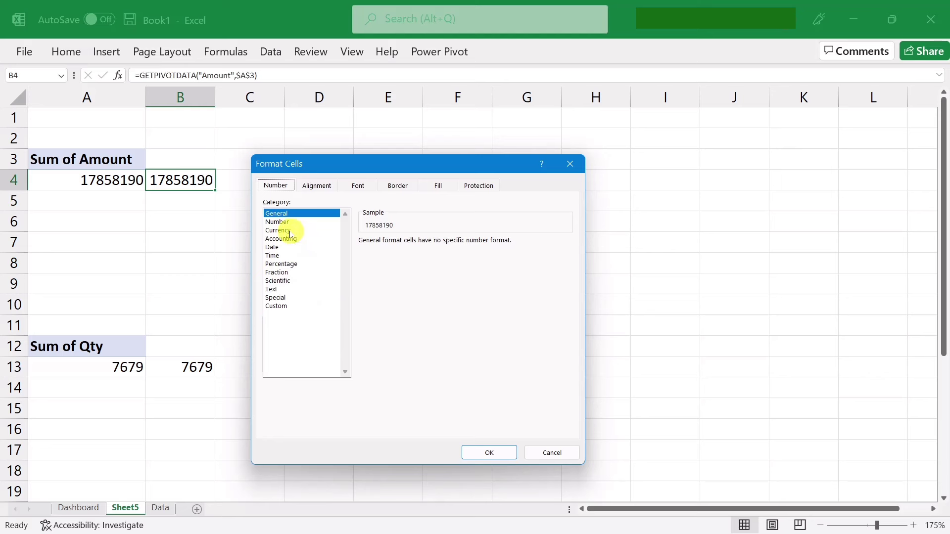
pyautogui.click(287, 230)
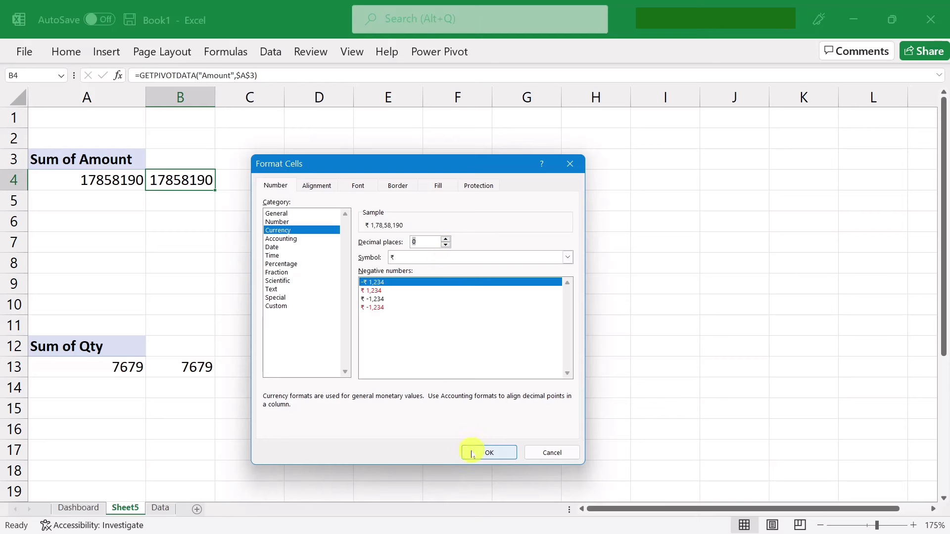
pyautogui.click(487, 452)
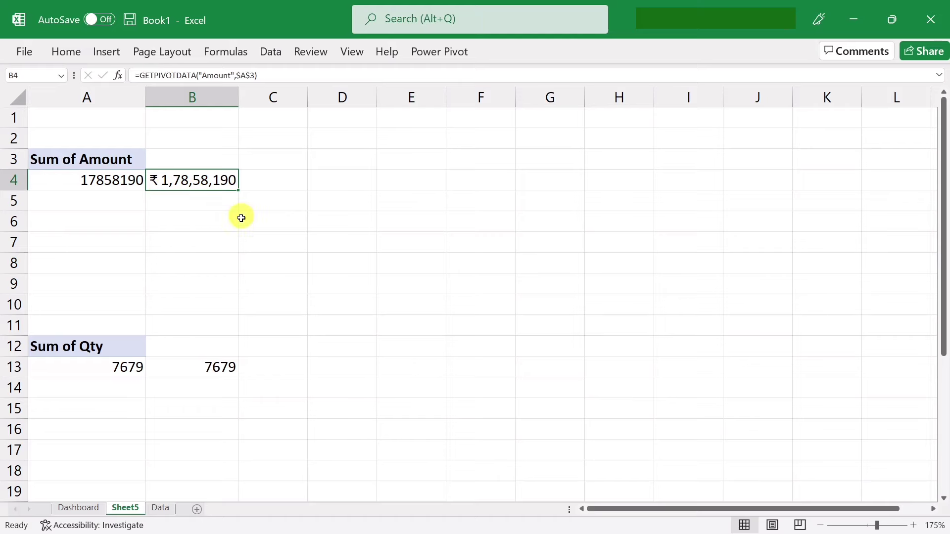
# - Format the Sum of Qty in B13 as Number with a 1000 separator, then check the Dashboard cards
pyautogui.click(219, 372)
pyautogui.rightClick(219, 374)
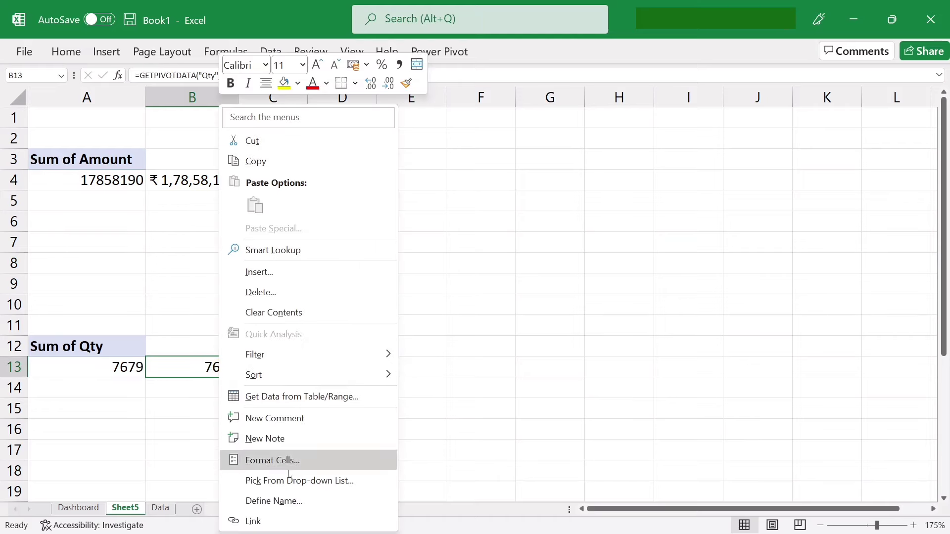
pyautogui.click(269, 458)
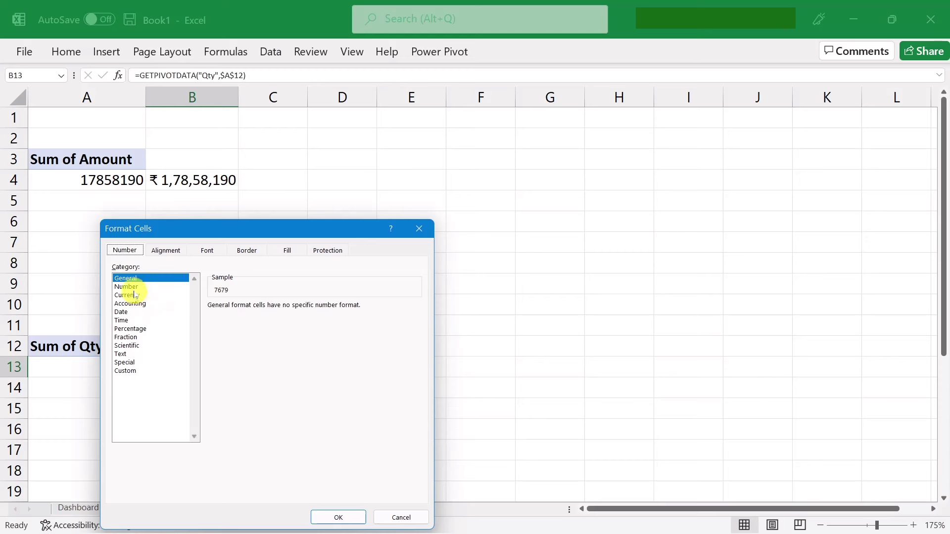
pyautogui.click(135, 296)
pyautogui.click(130, 286)
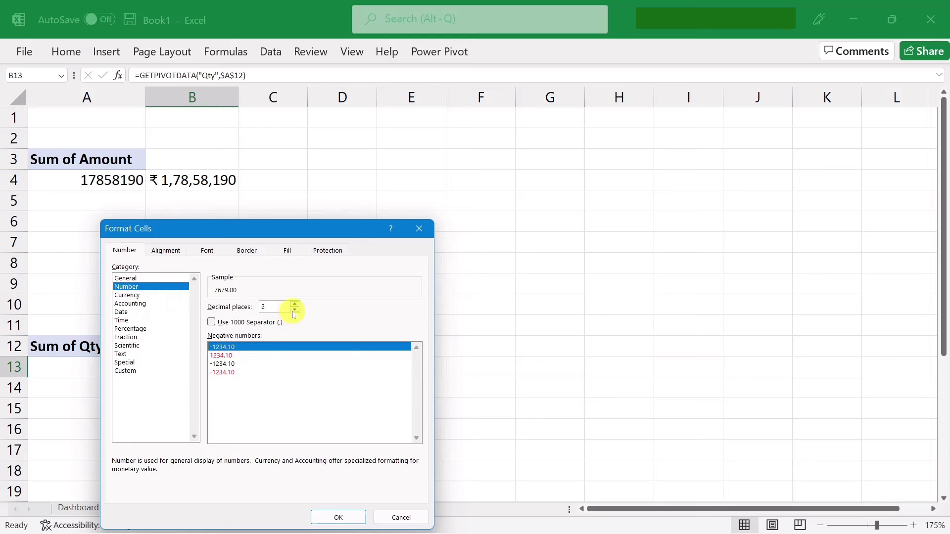
pyautogui.click(211, 323)
pyautogui.click(338, 518)
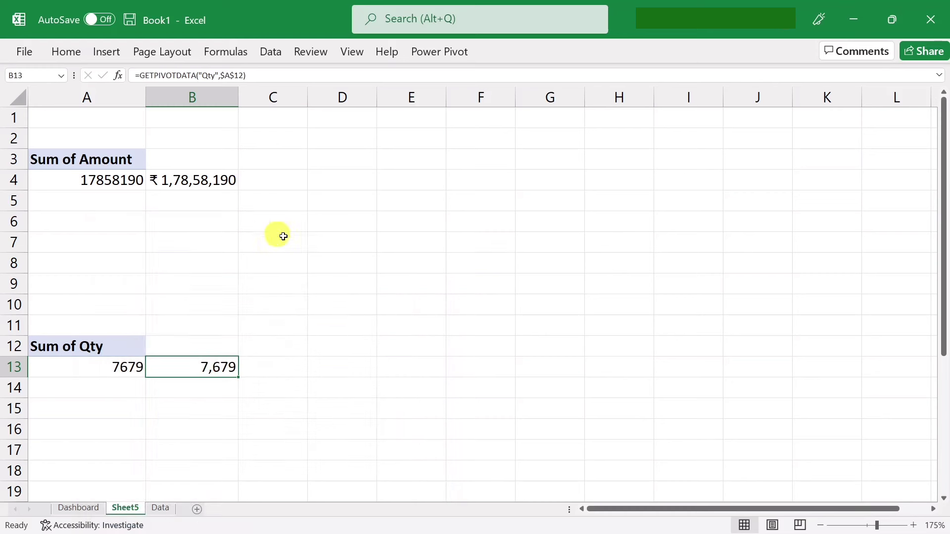
pyautogui.click(405, 303)
pyautogui.click(262, 287)
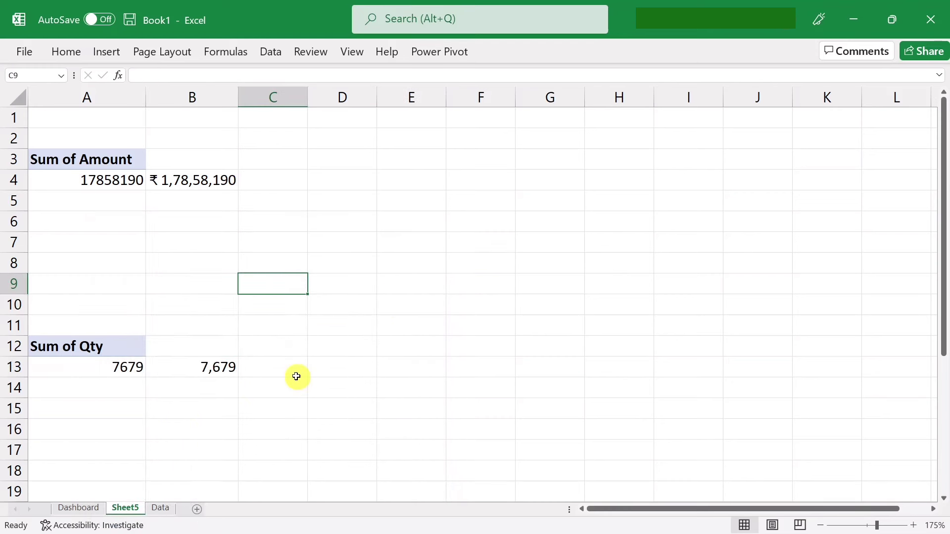
pyautogui.click(75, 509)
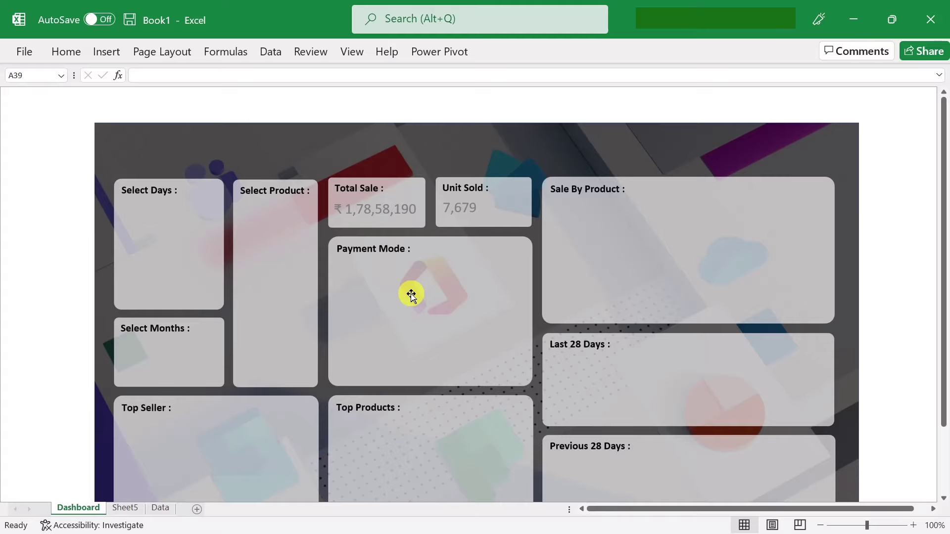
pyautogui.click(123, 509)
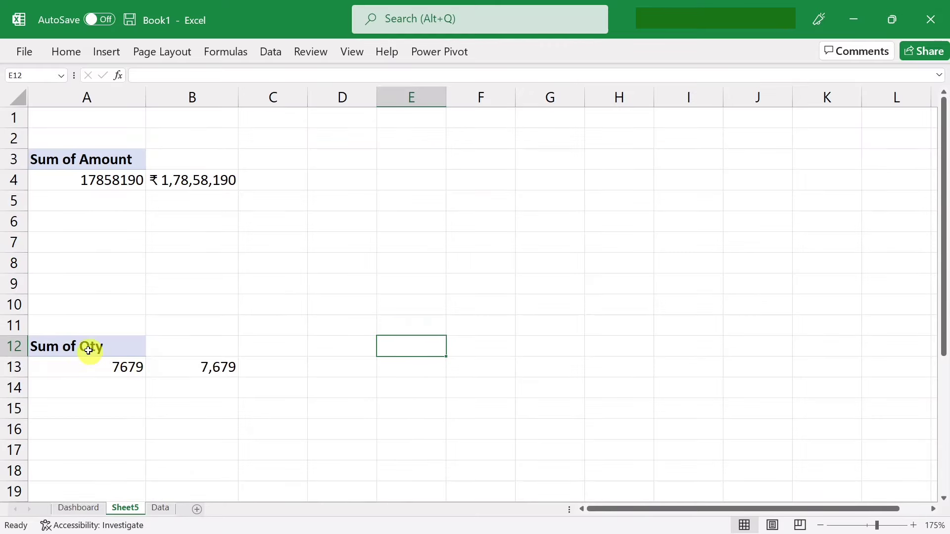
# - Copy the Sum of Qty pivot table to D3 and widen column D to fit it
pyautogui.moveTo(91, 346); pyautogui.dragTo(81, 368)
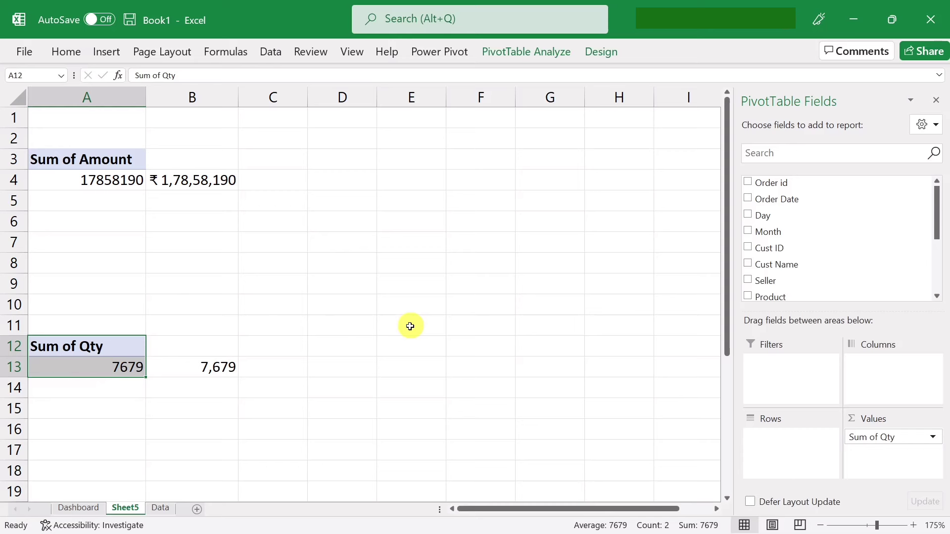
pyautogui.hotkey('ctrl', 'c')
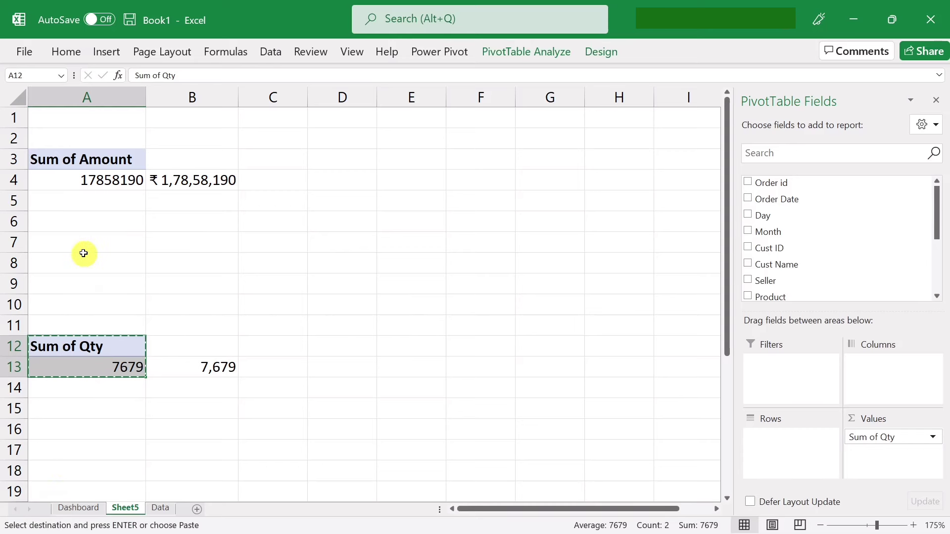
pyautogui.click(85, 179)
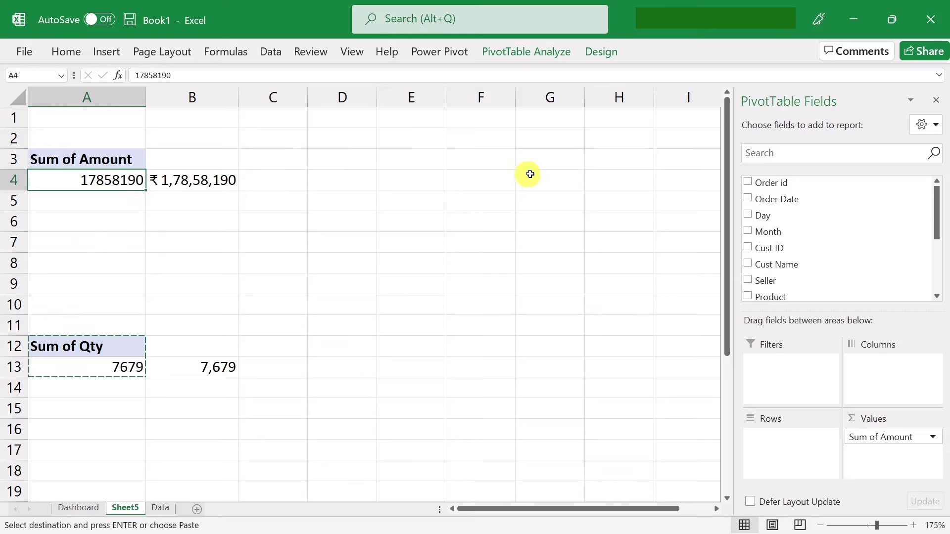
pyautogui.click(331, 159)
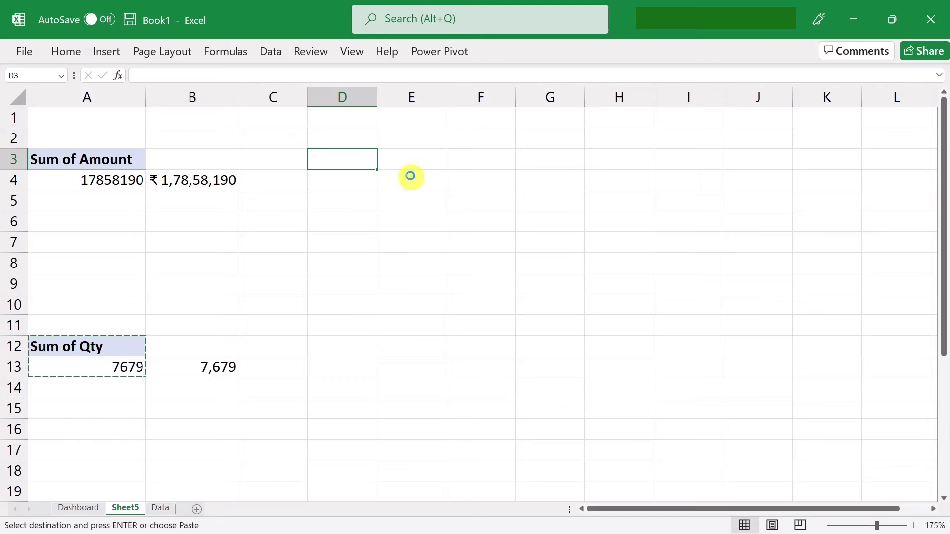
pyautogui.hotkey('ctrl', 'v')
pyautogui.moveTo(376, 102); pyautogui.dragTo(398, 105)
# - Set the new pivot's fields to Payment Mode rows with Sum of Qty values (Cash 3974, Online 3705)
pyautogui.click(355, 176)
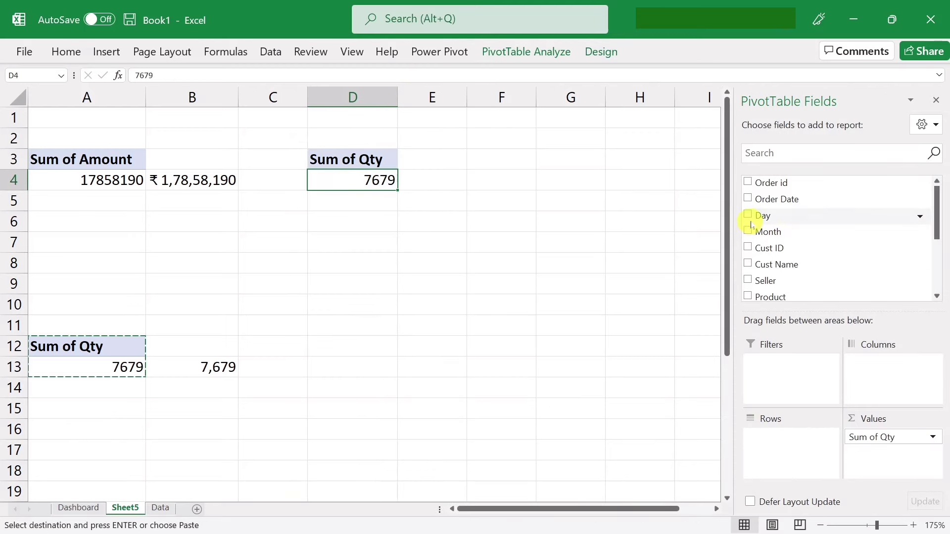
pyautogui.scroll(-2, 792, 228)
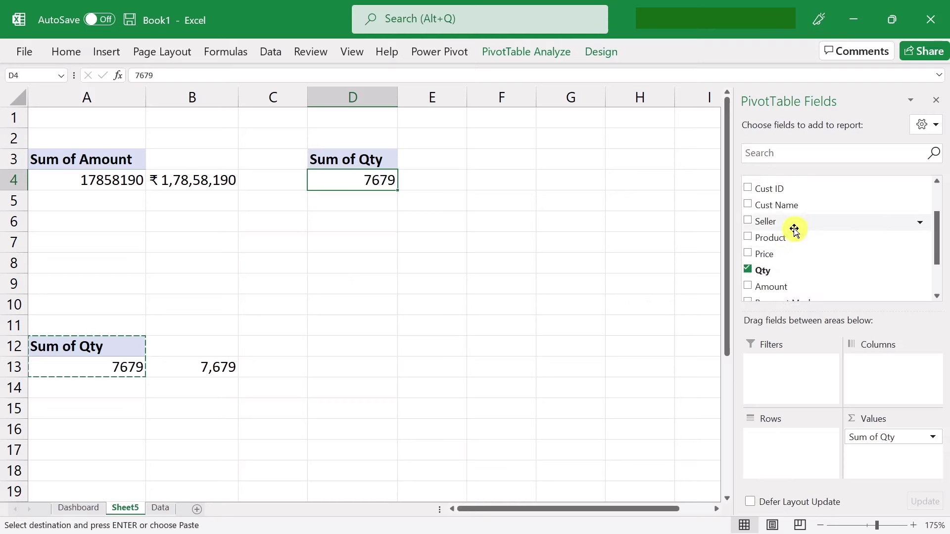
pyautogui.click(748, 270)
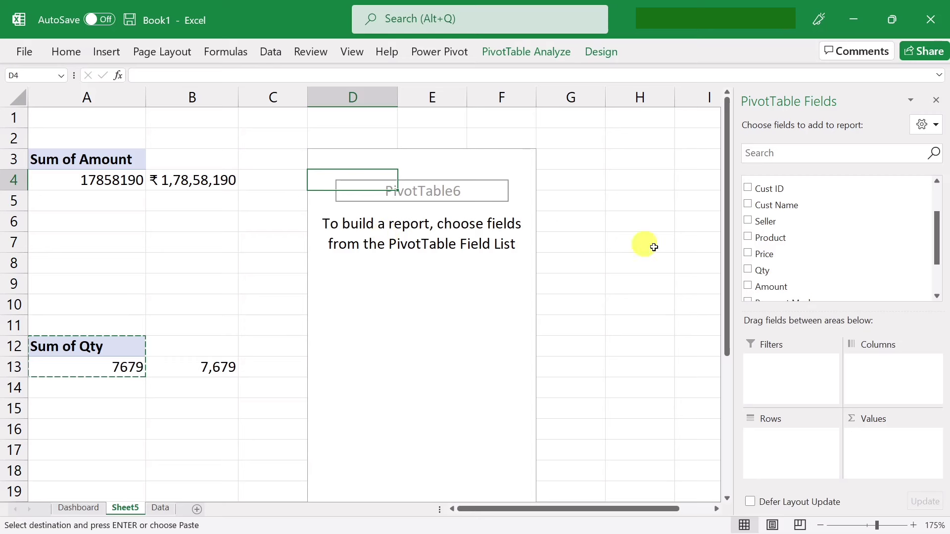
pyautogui.scroll(-2, 789, 240)
pyautogui.scroll(-1, 844, 227)
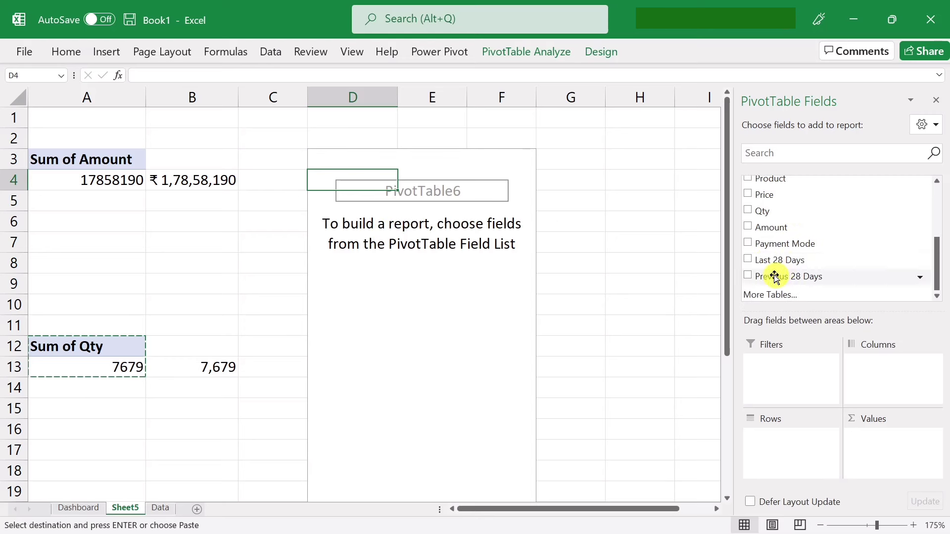
pyautogui.click(748, 246)
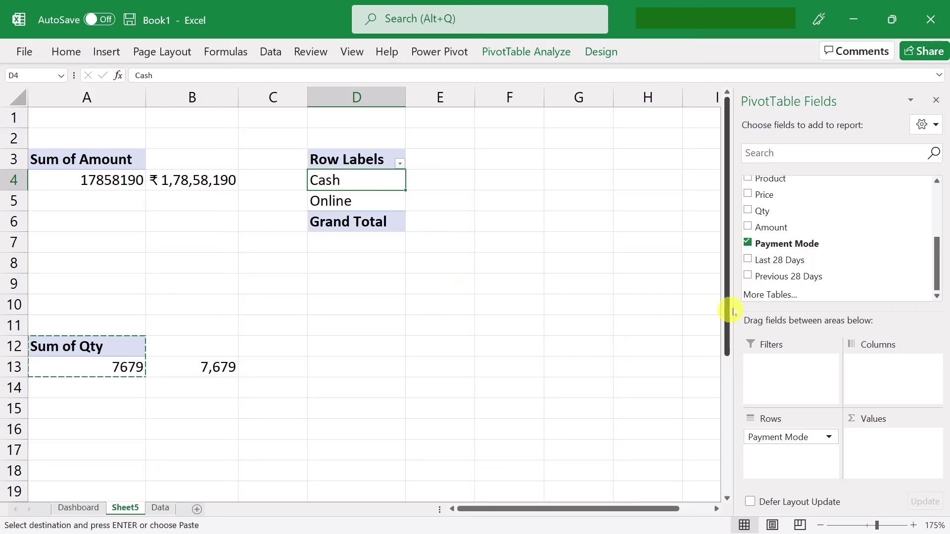
pyautogui.click(747, 212)
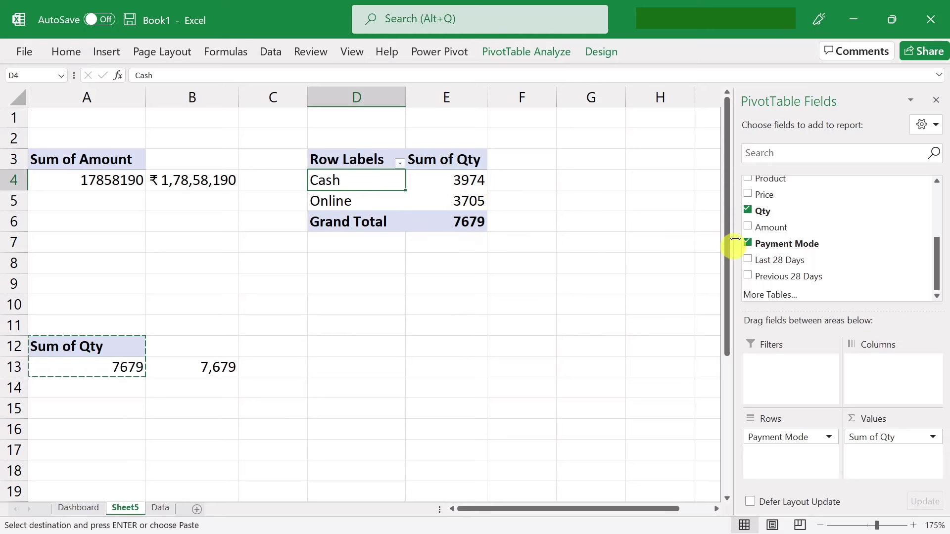
pyautogui.click(748, 211)
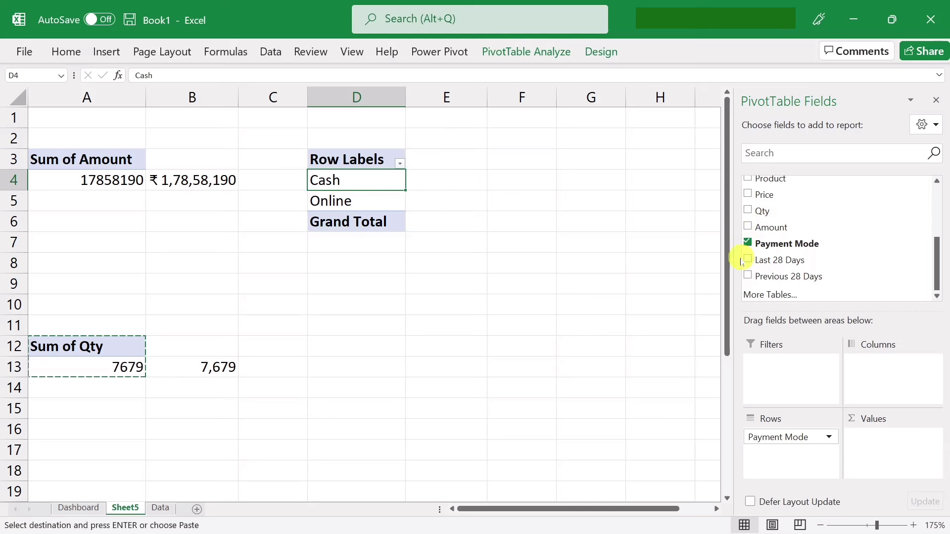
pyautogui.click(748, 228)
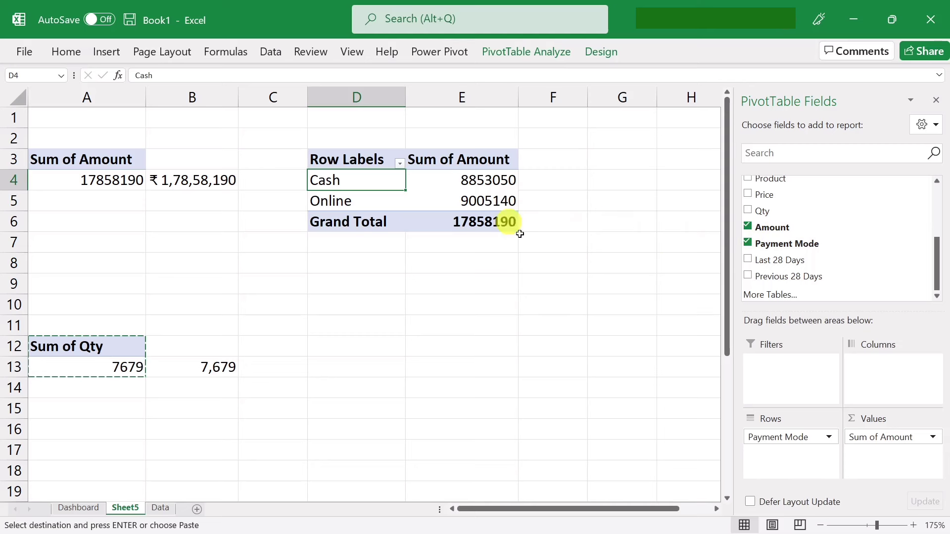
pyautogui.click(748, 227)
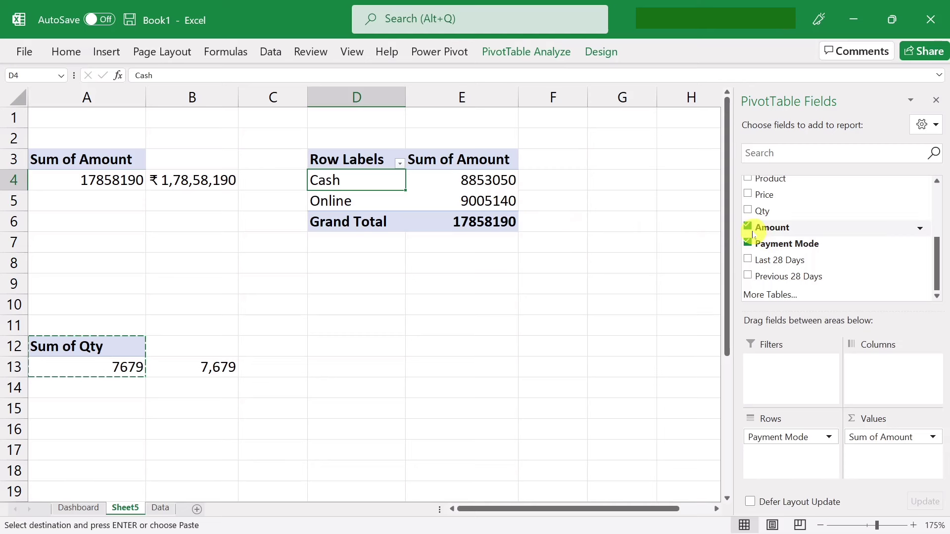
pyautogui.click(748, 211)
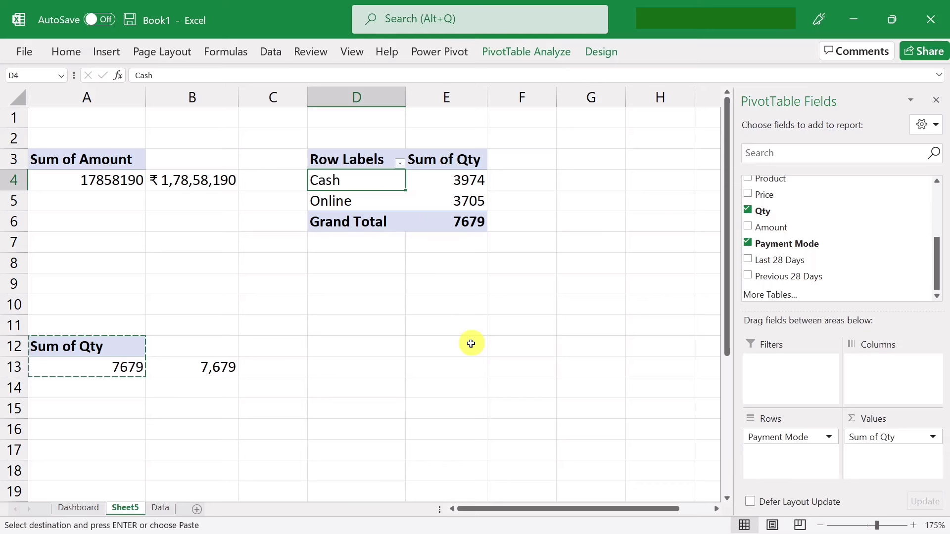
pyautogui.click(417, 191)
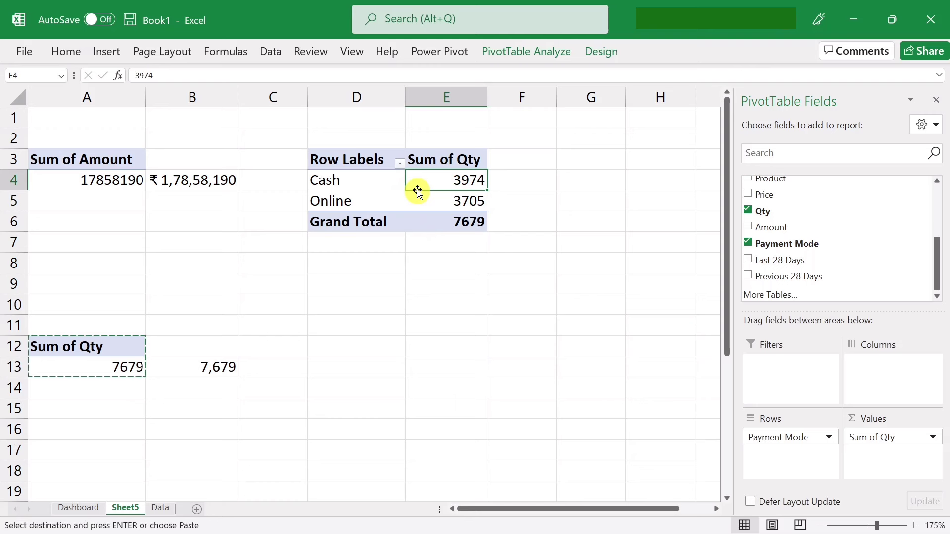
# - Insert a Pie > Doughnut PivotChart from the Payment Mode quantity pivot table
pyautogui.click(515, 55)
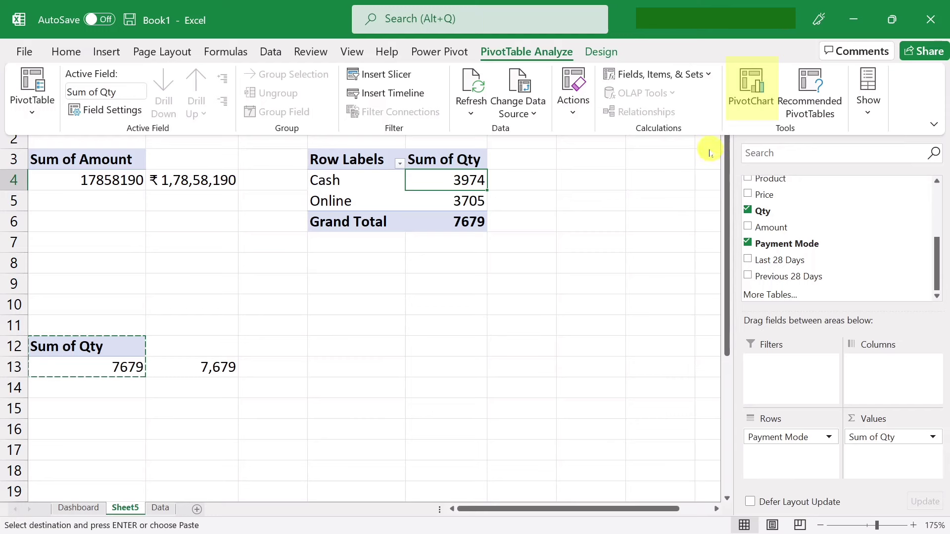
pyautogui.click(752, 77)
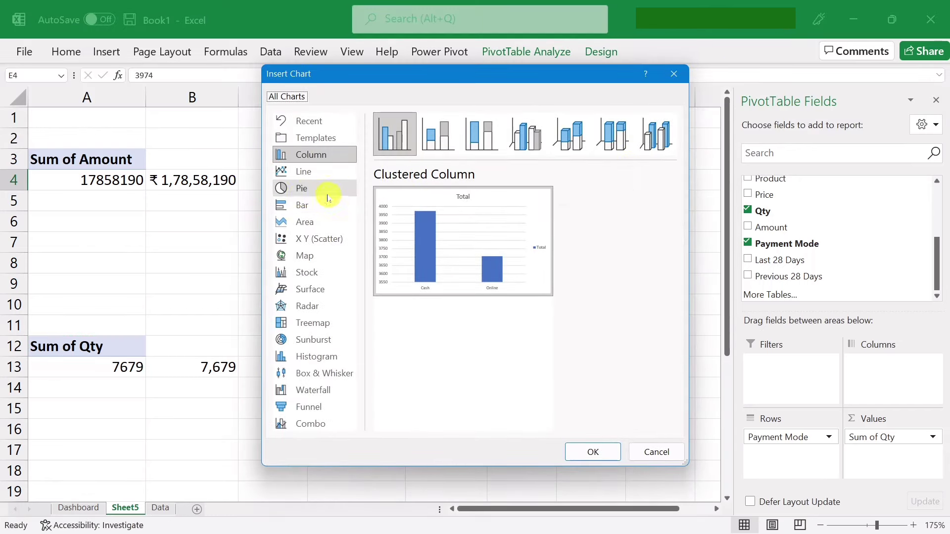
pyautogui.click(299, 195)
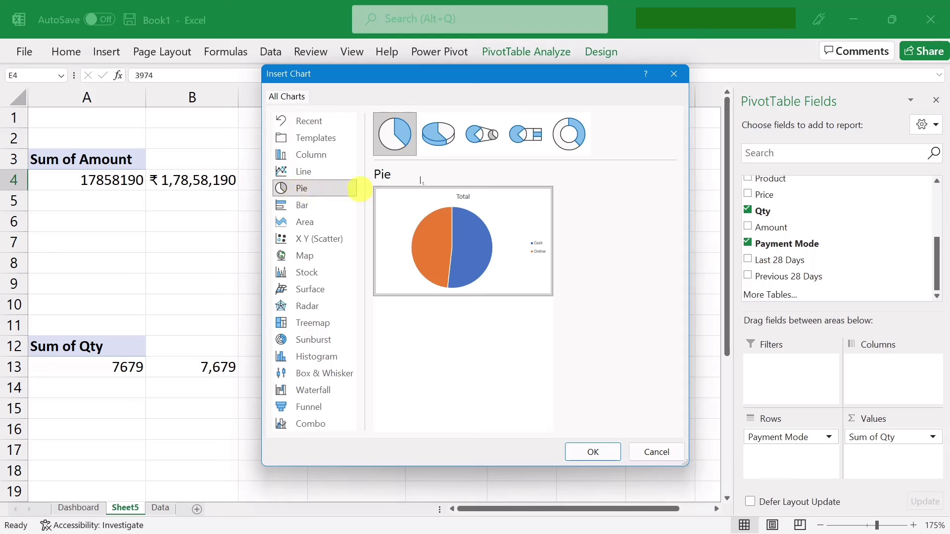
pyautogui.click(574, 145)
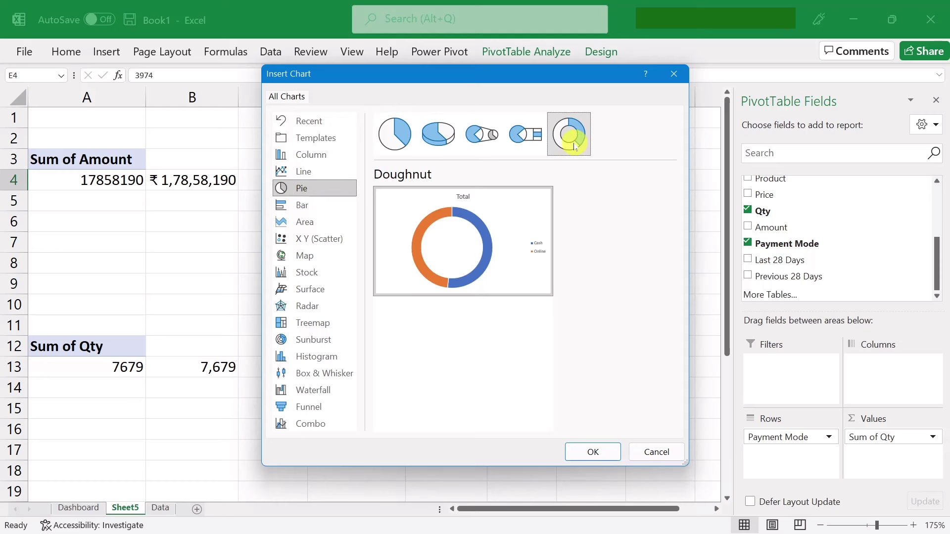
pyautogui.click(593, 452)
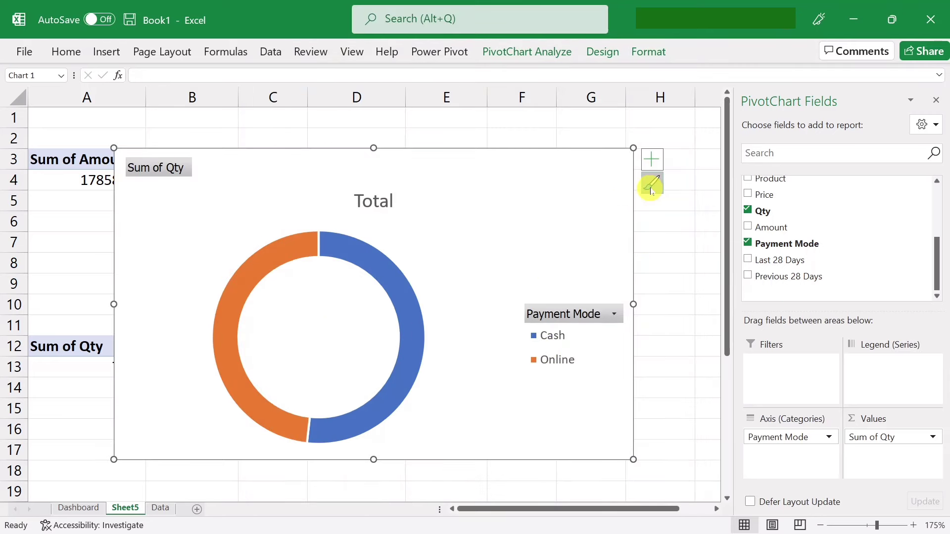
# - Apply chart Style 3 to the doughnut and delete its Total title
pyautogui.click(652, 184)
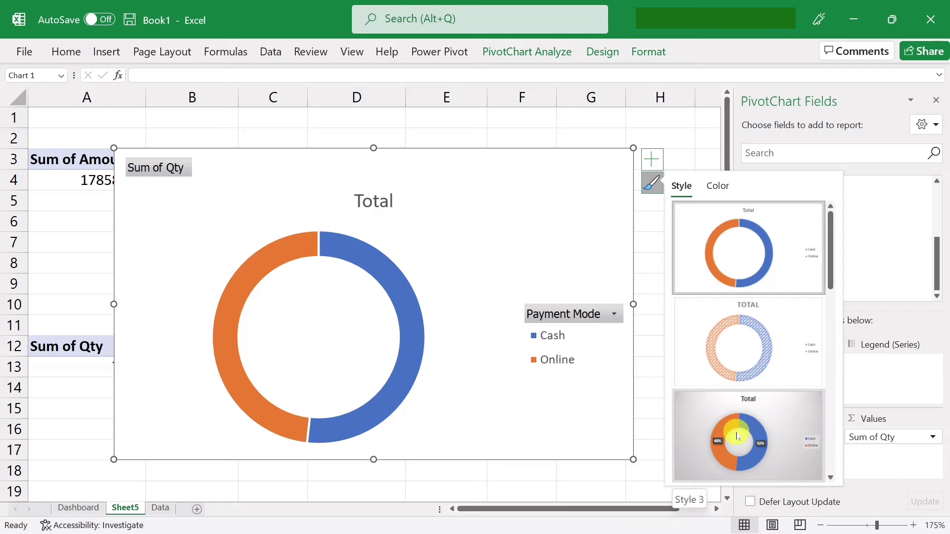
pyautogui.click(737, 436)
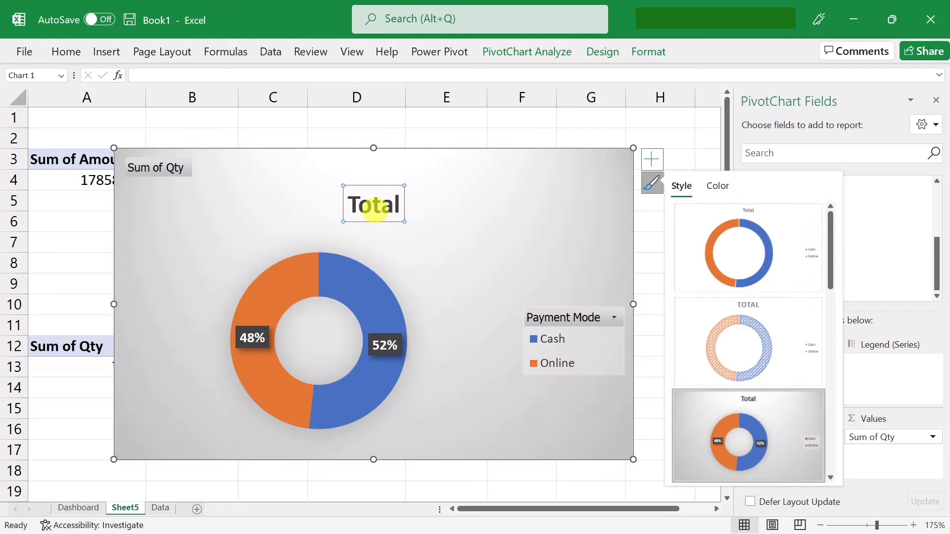
pyautogui.rightClick(375, 206)
pyautogui.click(405, 247)
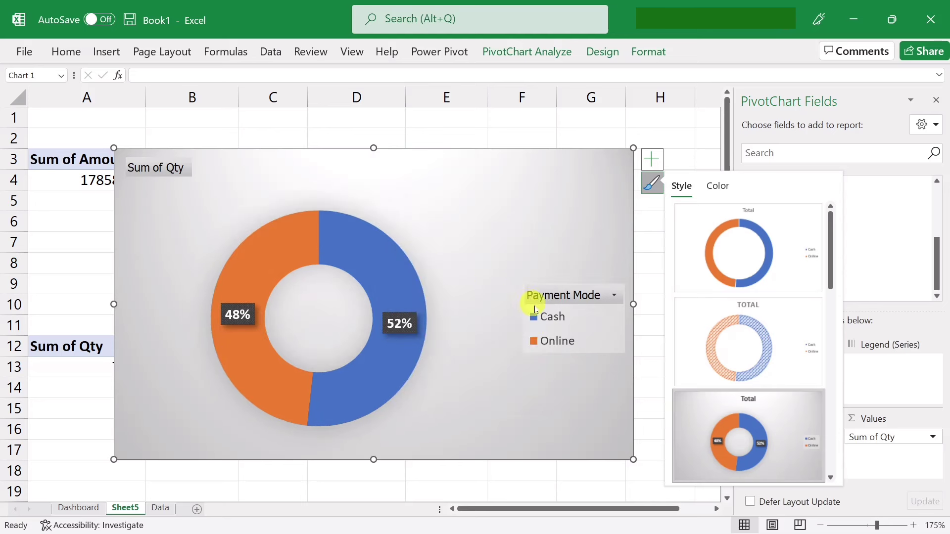
# - Hide all field buttons on the doughnut chart
pyautogui.rightClick(155, 170)
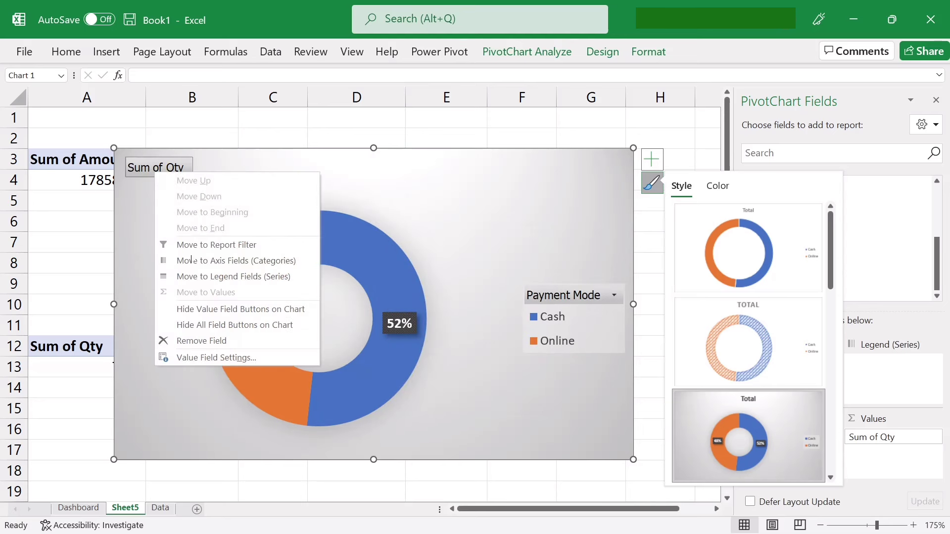
pyautogui.click(251, 326)
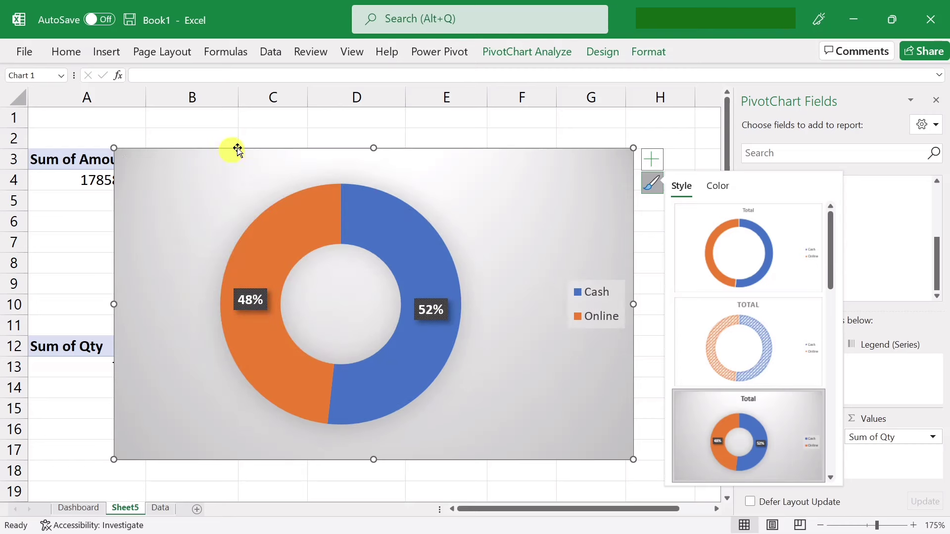
pyautogui.click(262, 136)
pyautogui.click(260, 150)
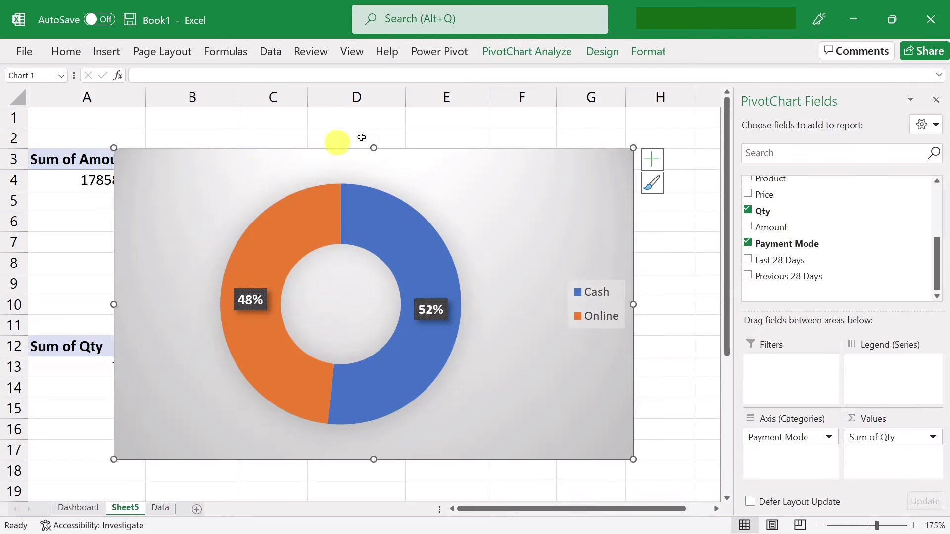
pyautogui.click(646, 54)
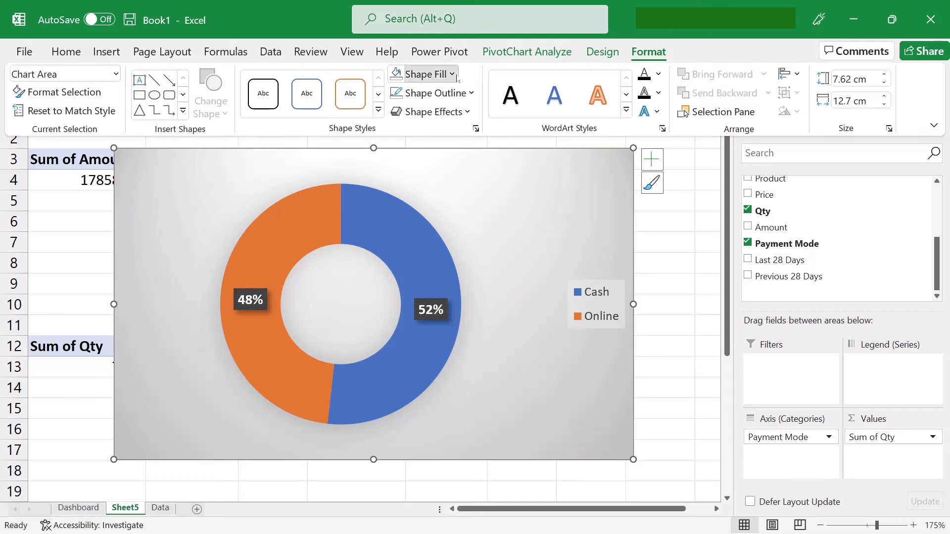
# - Set the doughnut chart's Shape Fill to No Fill and drag its corner to shrink it
pyautogui.click(452, 74)
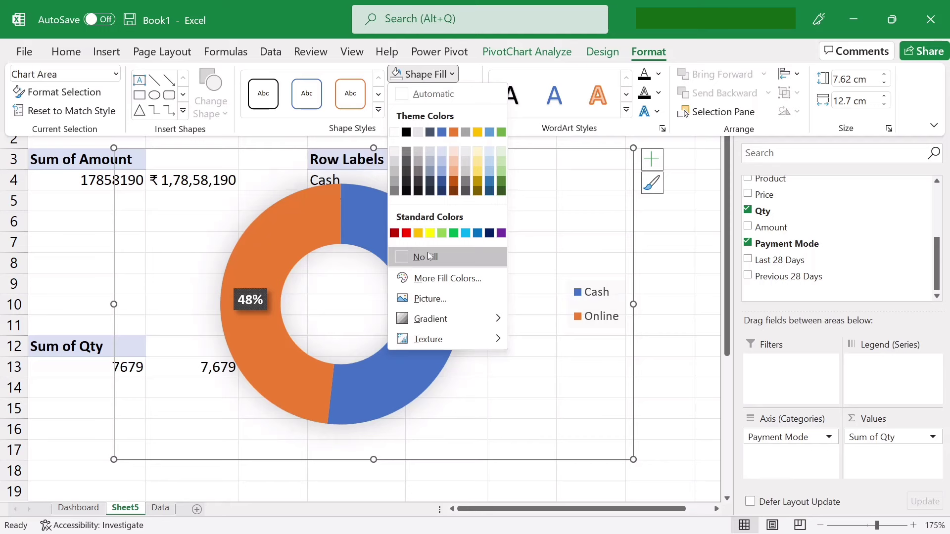
pyautogui.click(429, 256)
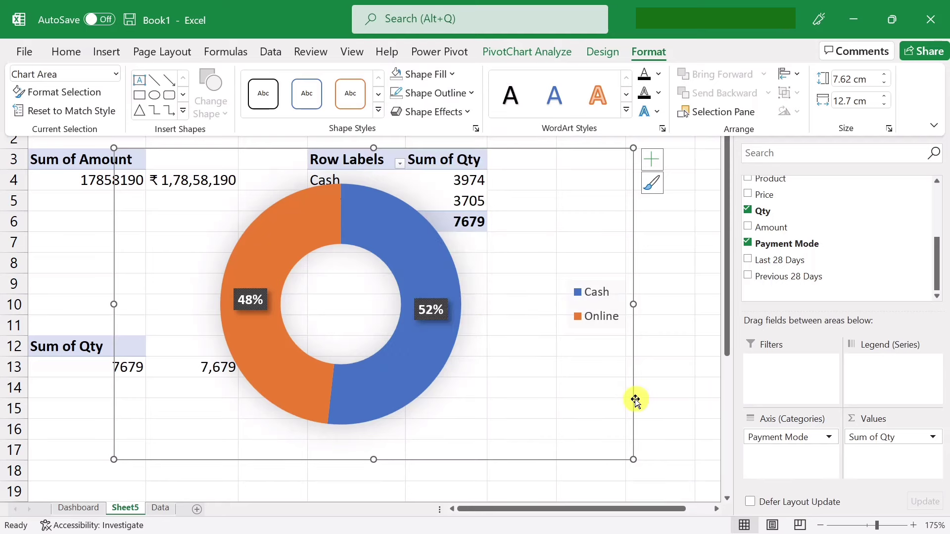
pyautogui.click(628, 460)
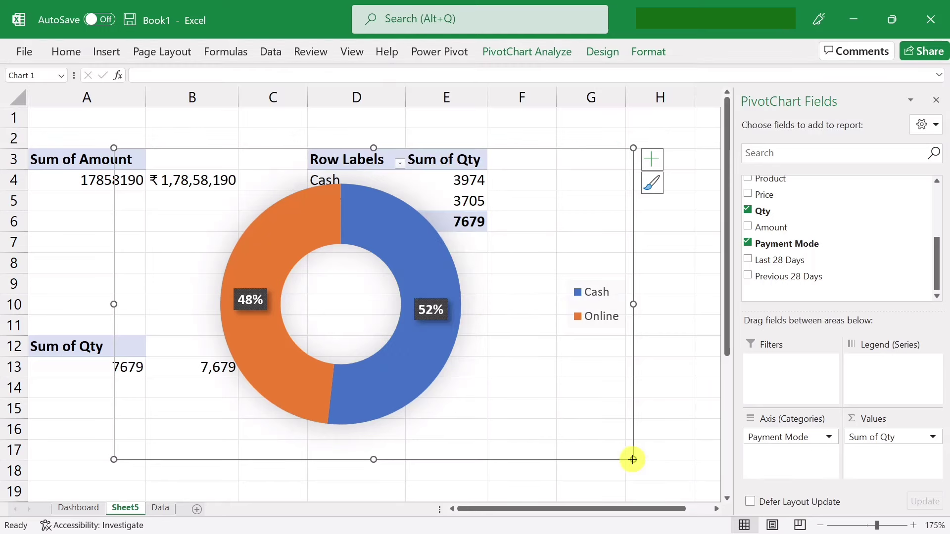
pyautogui.moveTo(628, 460); pyautogui.dragTo(450, 403)
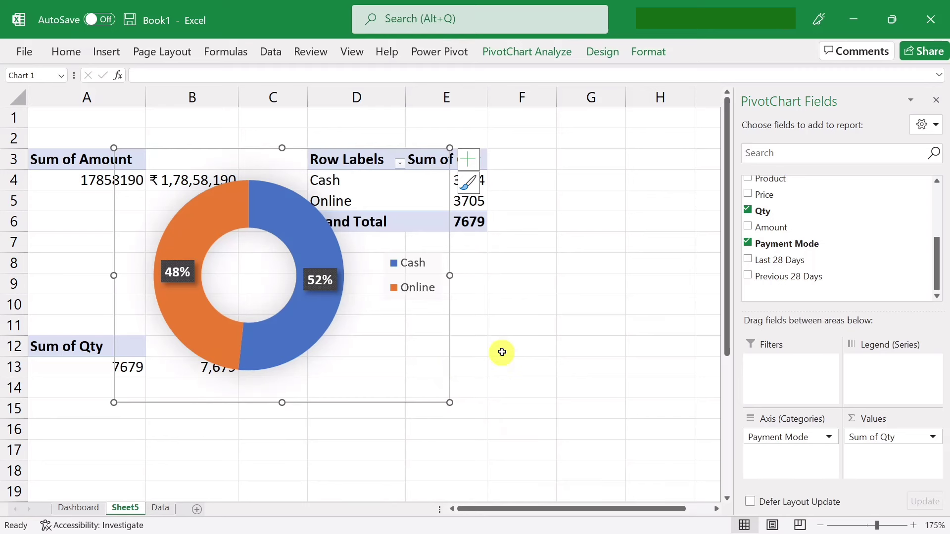
pyautogui.click(468, 160)
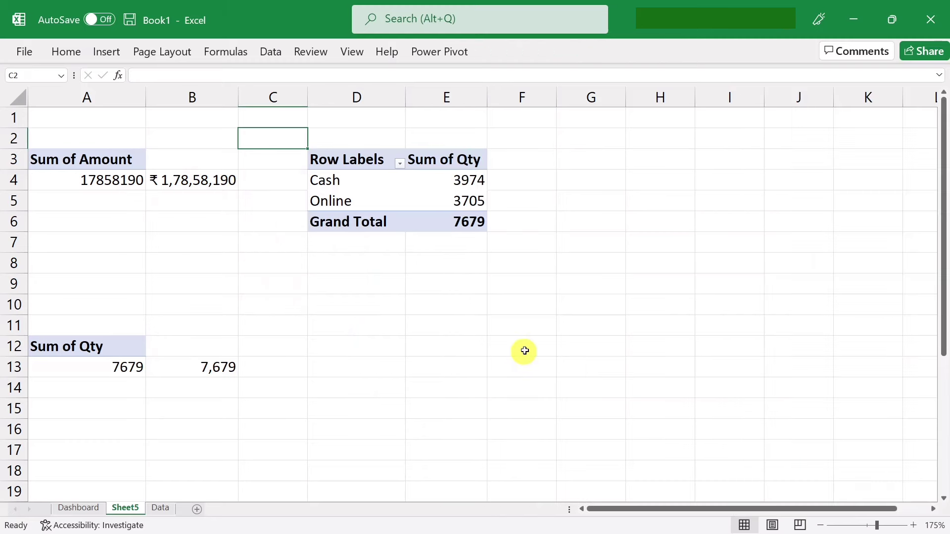
# - Paste the doughnut chart on the Dashboard and position it inside the Payment Mode card
pyautogui.click(78, 508)
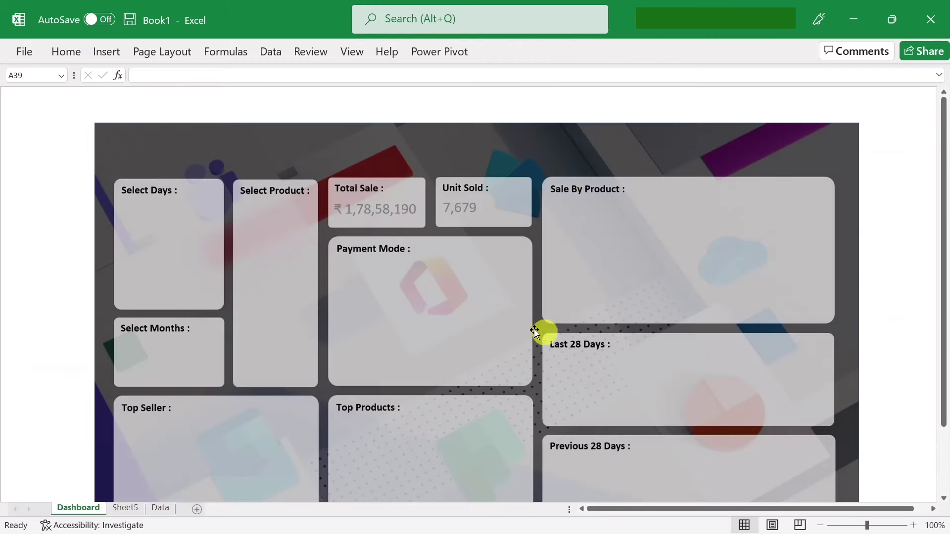
pyautogui.hotkey('ctrl', 'v')
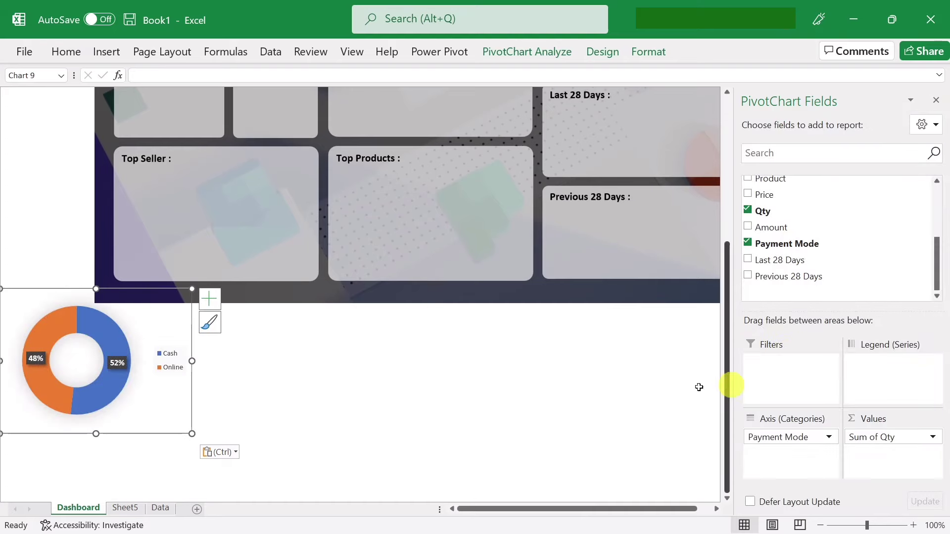
pyautogui.click(502, 399)
pyautogui.click(138, 330)
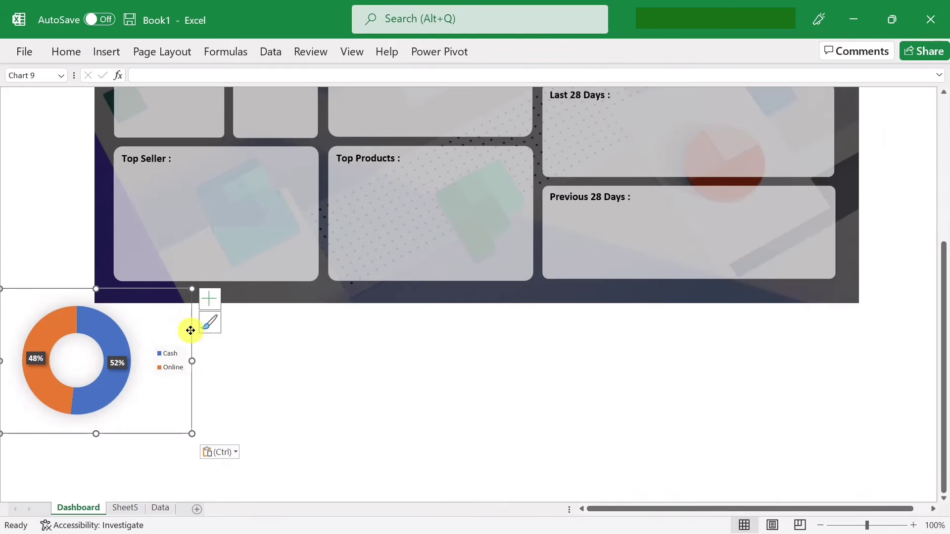
pyautogui.moveTo(191, 332); pyautogui.dragTo(488, 144)
pyautogui.scroll(4, 477, 390)
pyautogui.scroll(3, 477, 389)
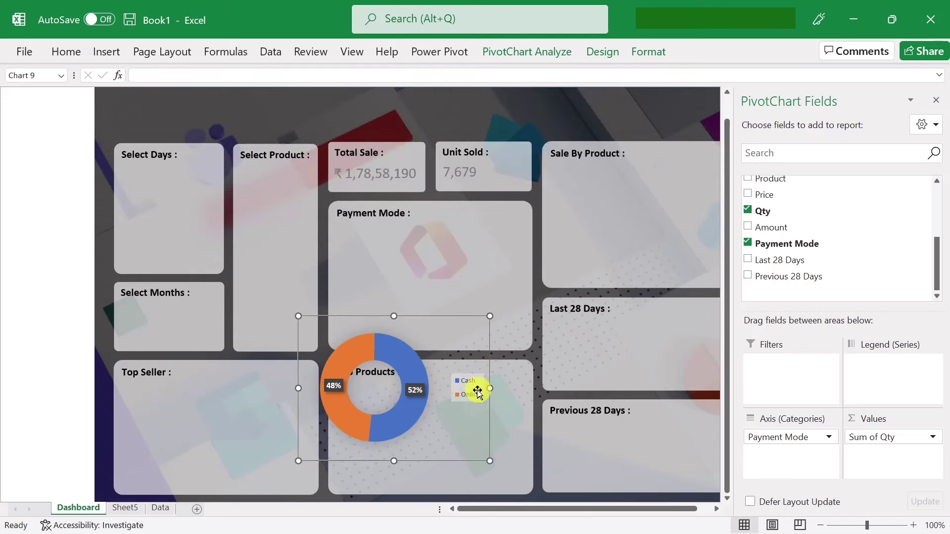
pyautogui.moveTo(448, 316); pyautogui.dragTo(497, 212)
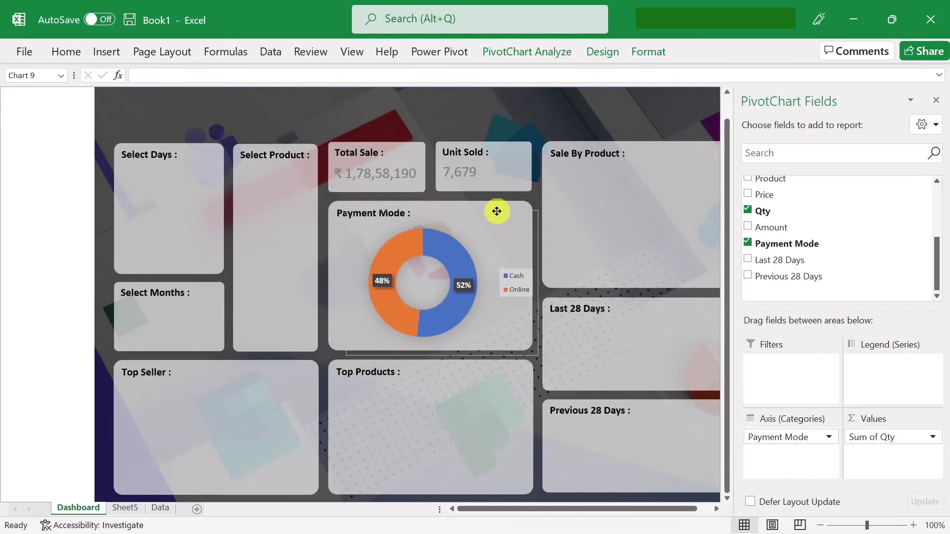
pyautogui.moveTo(497, 212); pyautogui.dragTo(500, 213)
# - Resize the Cash/Online legend and move it to the chart's top-right corner
pyautogui.click(518, 290)
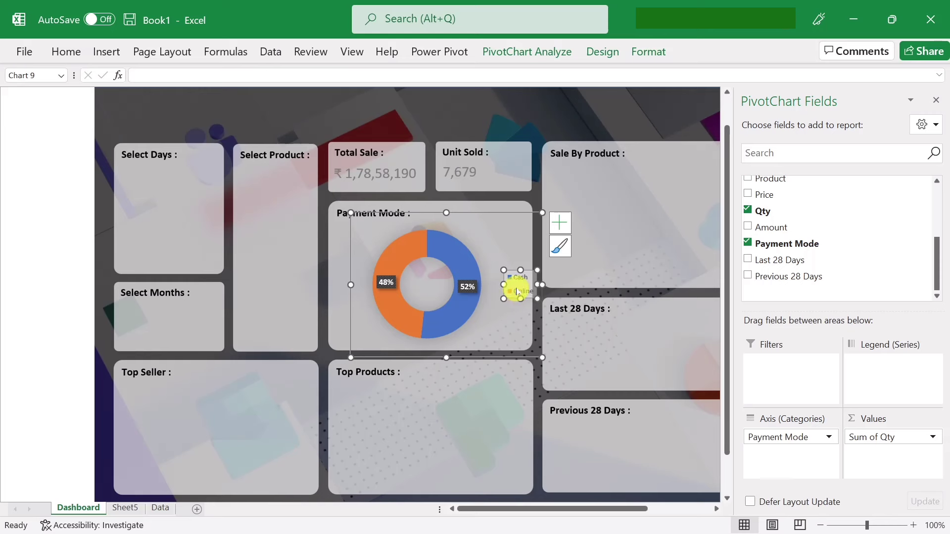
pyautogui.moveTo(502, 283); pyautogui.dragTo(488, 285)
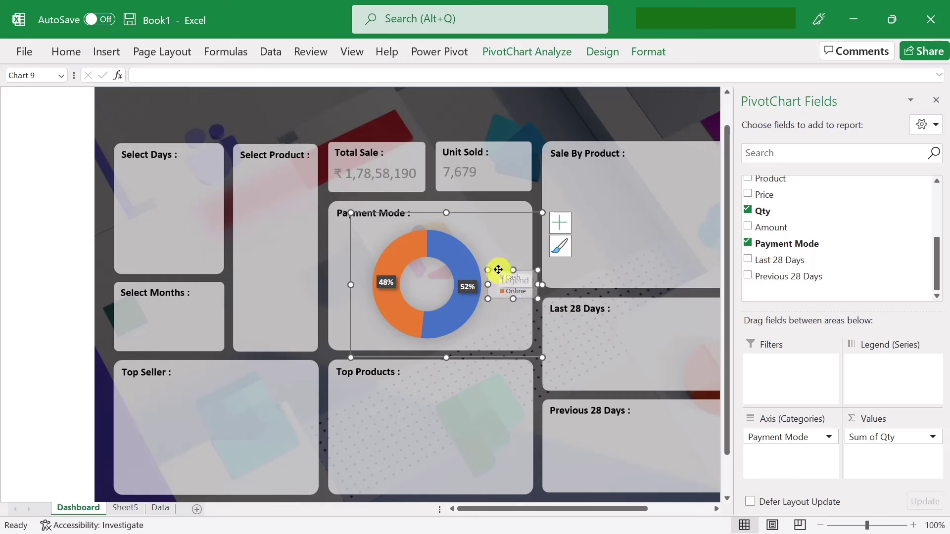
pyautogui.moveTo(499, 269)
pyautogui.mouseDown()
pyautogui.moveTo(497, 235)
pyautogui.moveTo(444, 227)
pyautogui.mouseUp()
pyautogui.moveTo(486, 239); pyautogui.dragTo(505, 221)
# - Set the Cash/Online legend font size to 12
pyautogui.rightClick(501, 214)
pyautogui.click(542, 266)
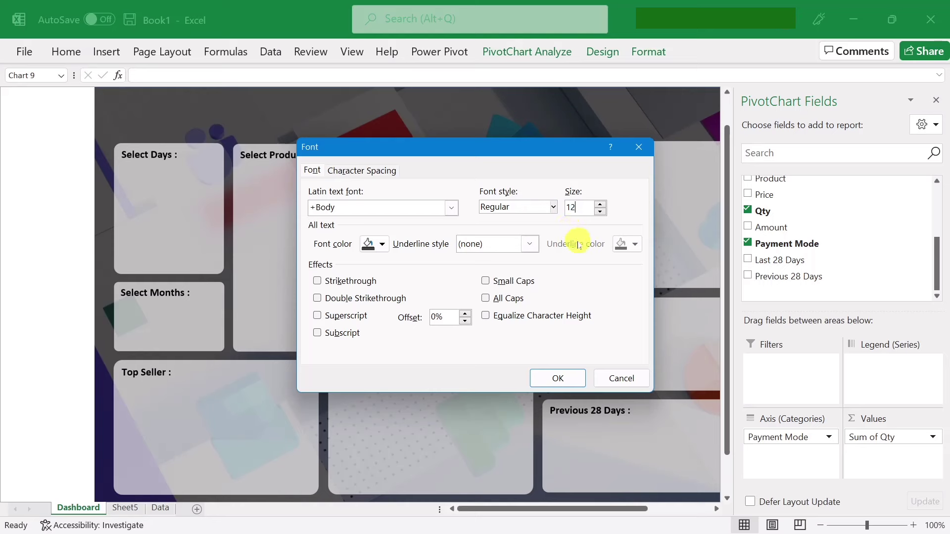
pyautogui.click(557, 379)
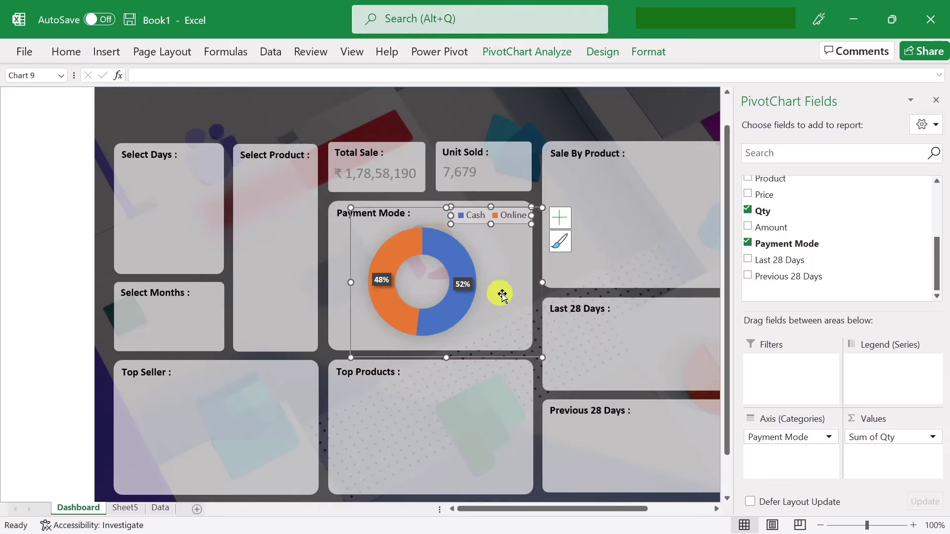
pyautogui.click(512, 379)
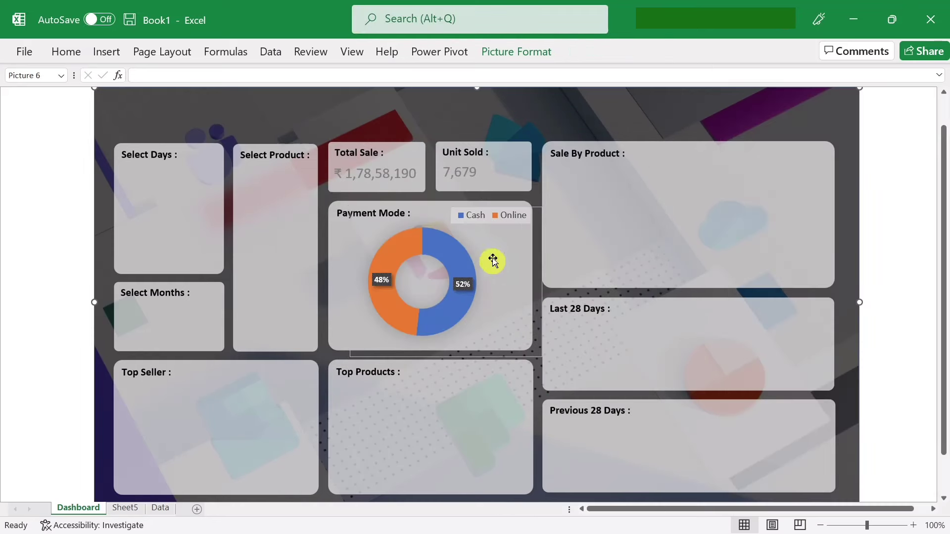
pyautogui.click(482, 220)
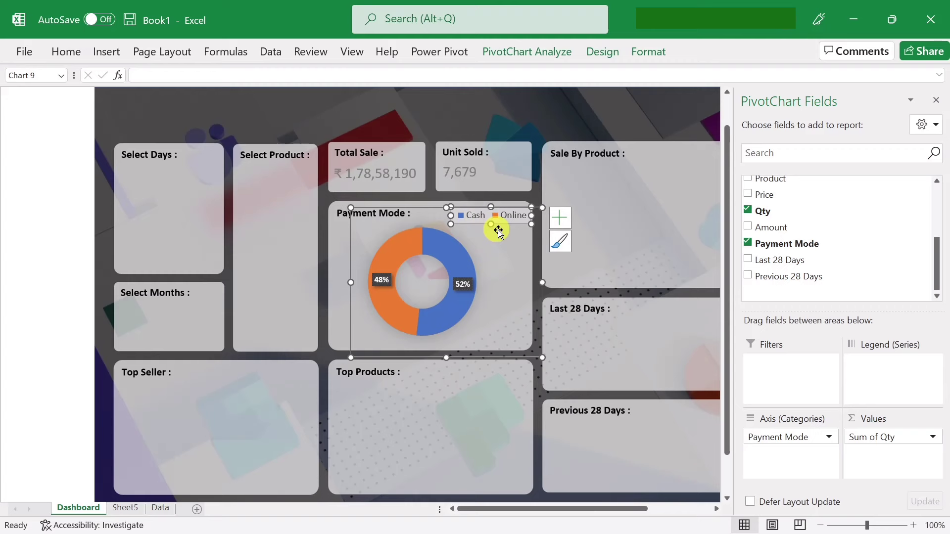
pyautogui.click(504, 292)
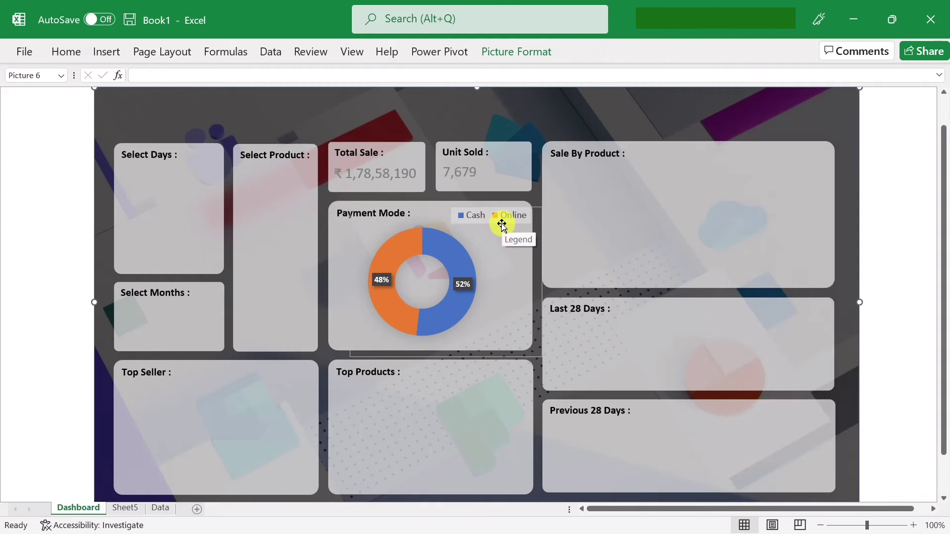
# - Give the legend a transparent background with Shape Fill set to No Fill
pyautogui.click(475, 219)
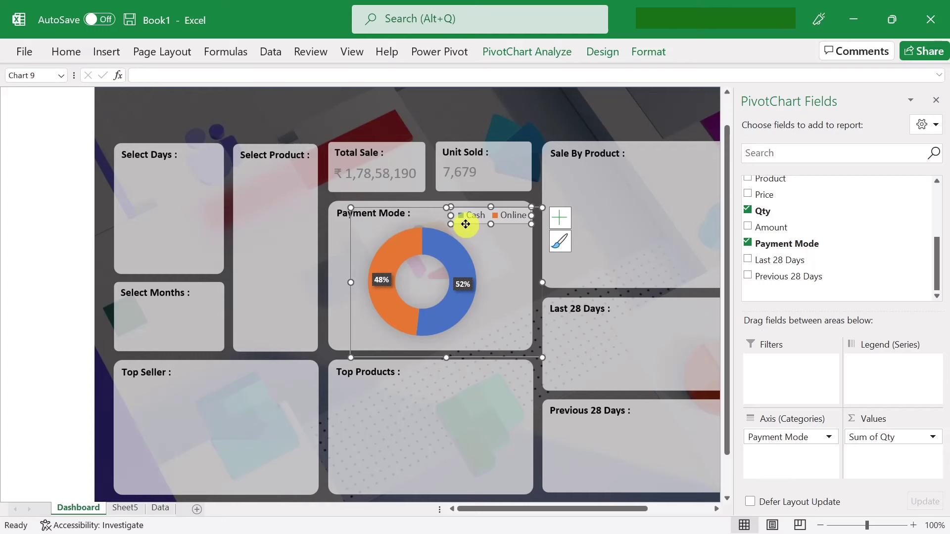
pyautogui.click(661, 52)
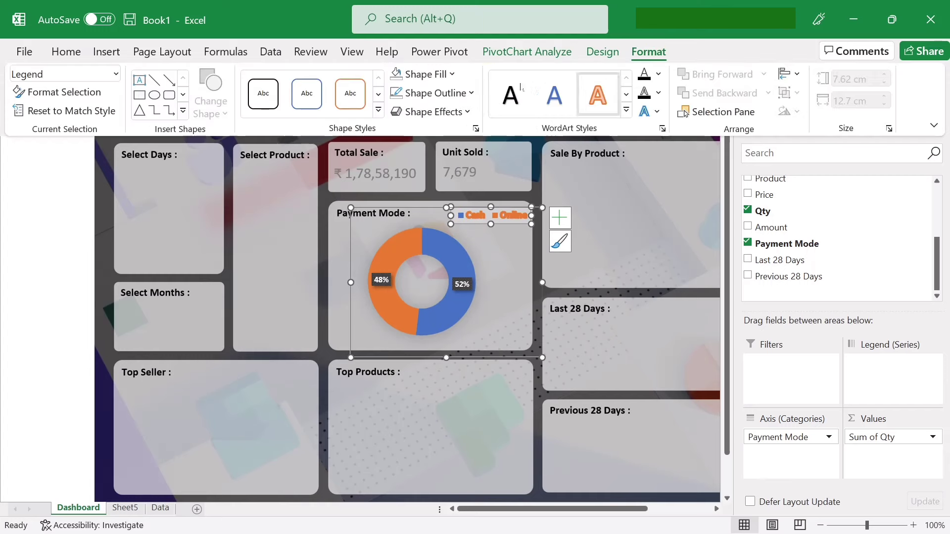
pyautogui.click(452, 74)
pyautogui.click(425, 257)
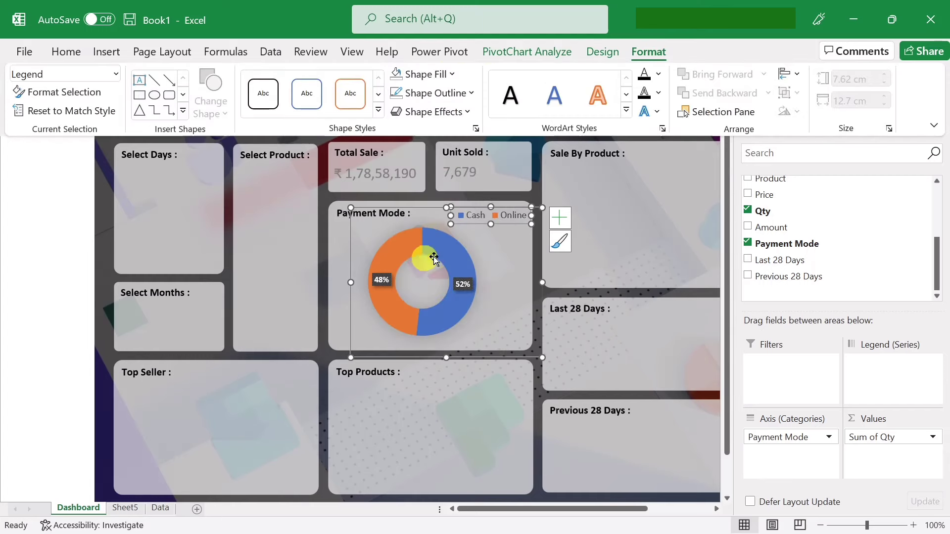
pyautogui.click(518, 296)
pyautogui.click(517, 296)
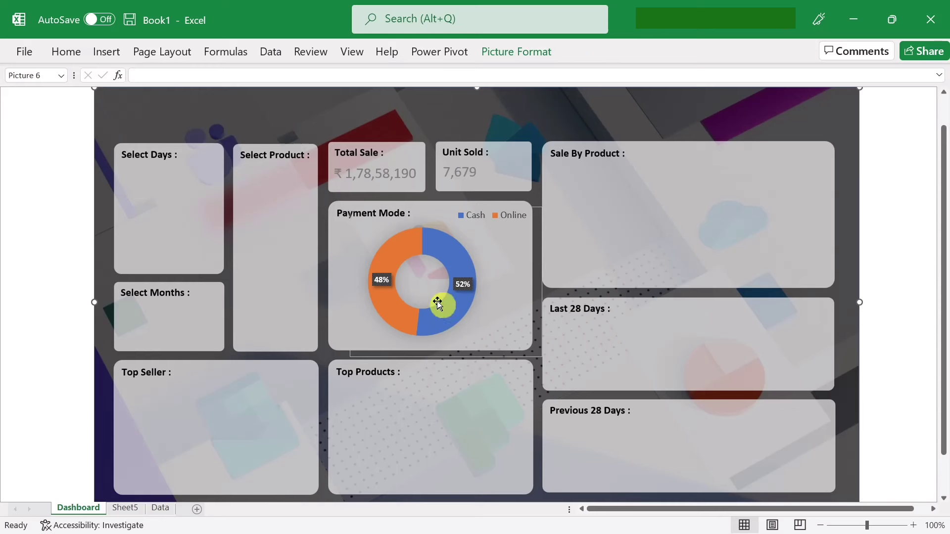
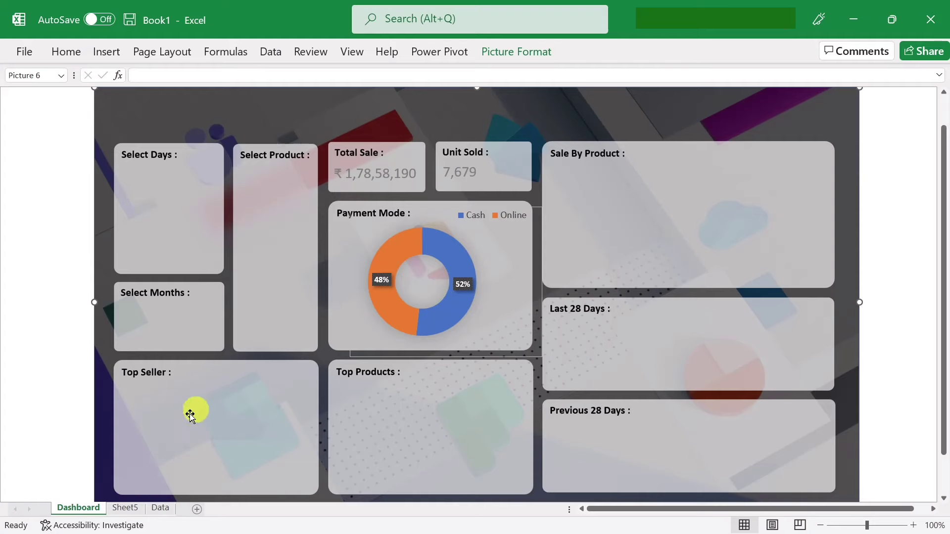
# - Copy the Sum of Amount pivot from A3:A4 on Sheet5 and paste it at G3
pyautogui.click(126, 507)
pyautogui.click(407, 338)
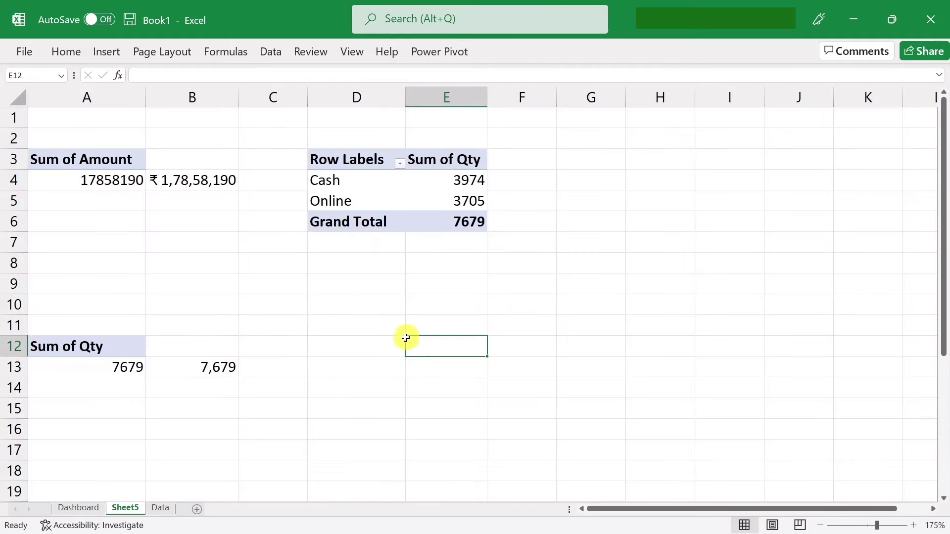
pyautogui.moveTo(106, 161); pyautogui.dragTo(118, 184)
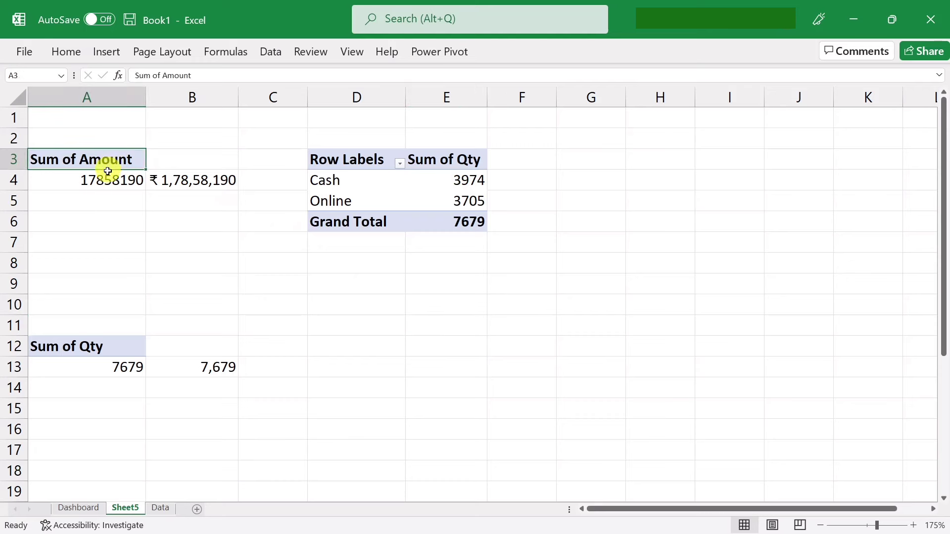
pyautogui.hotkey('ctrl', 'c')
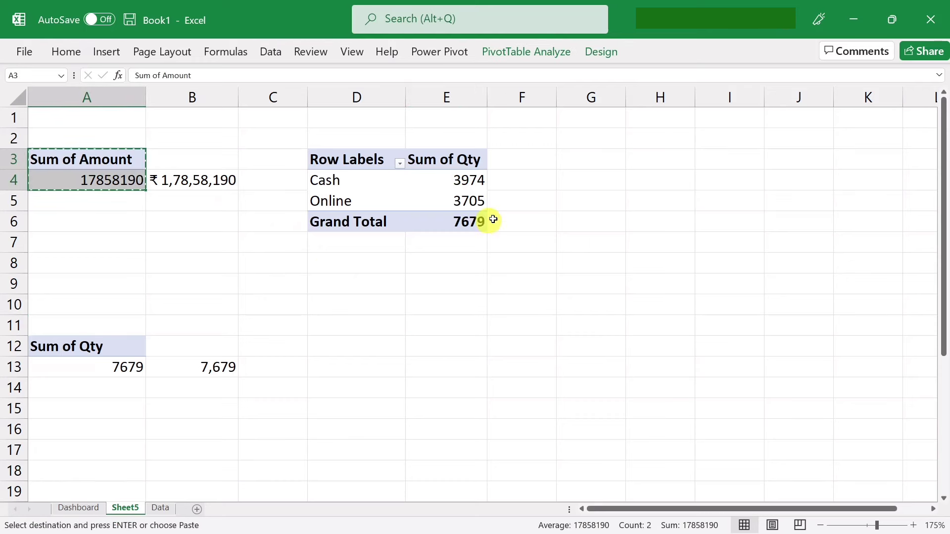
pyautogui.click(592, 163)
pyautogui.hotkey('ctrl', 'v')
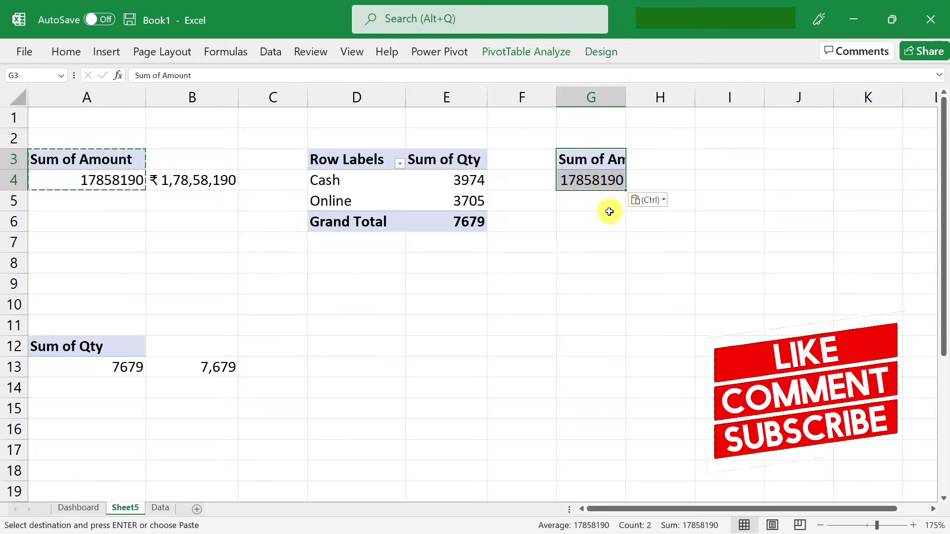
pyautogui.click(612, 180)
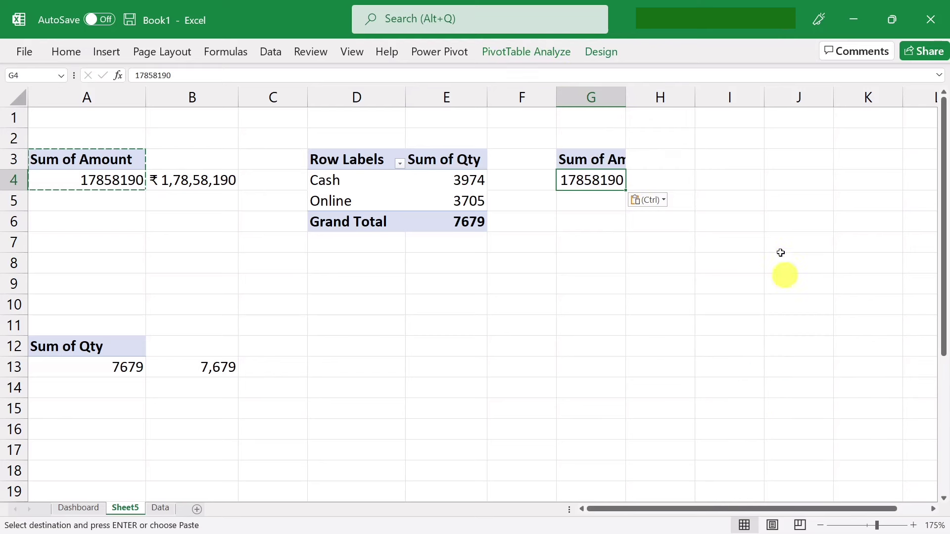
# - In the copied pivot's field list, replace Amount with Product rows and Sum of Qty values
pyautogui.click(515, 53)
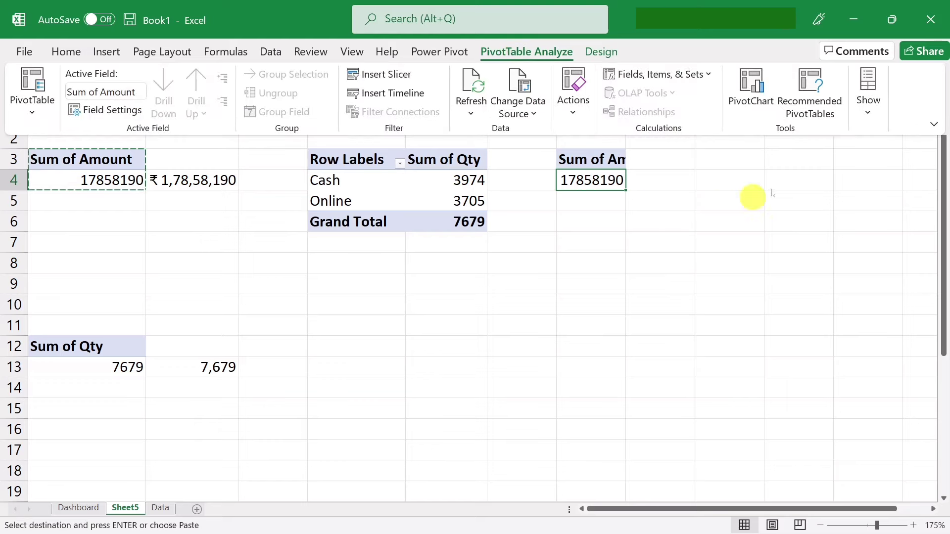
pyautogui.click(868, 114)
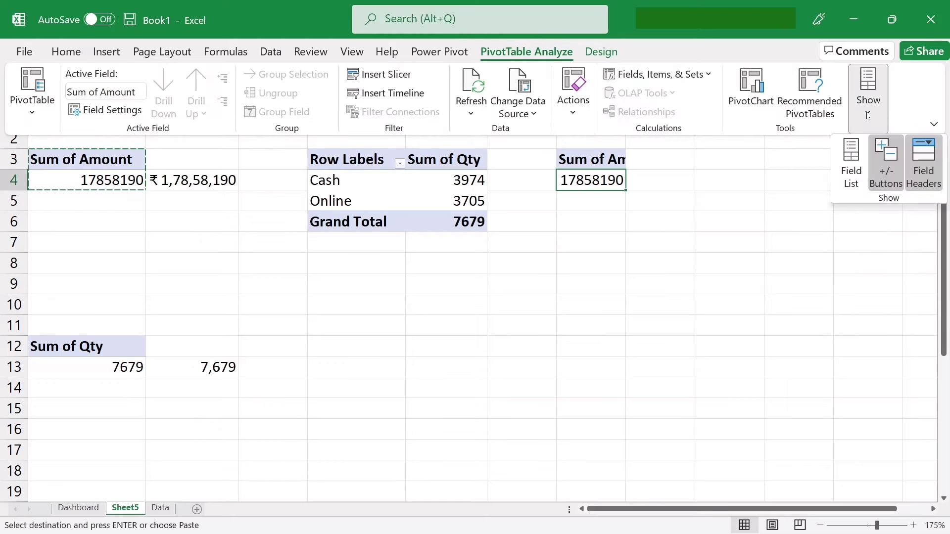
pyautogui.click(848, 176)
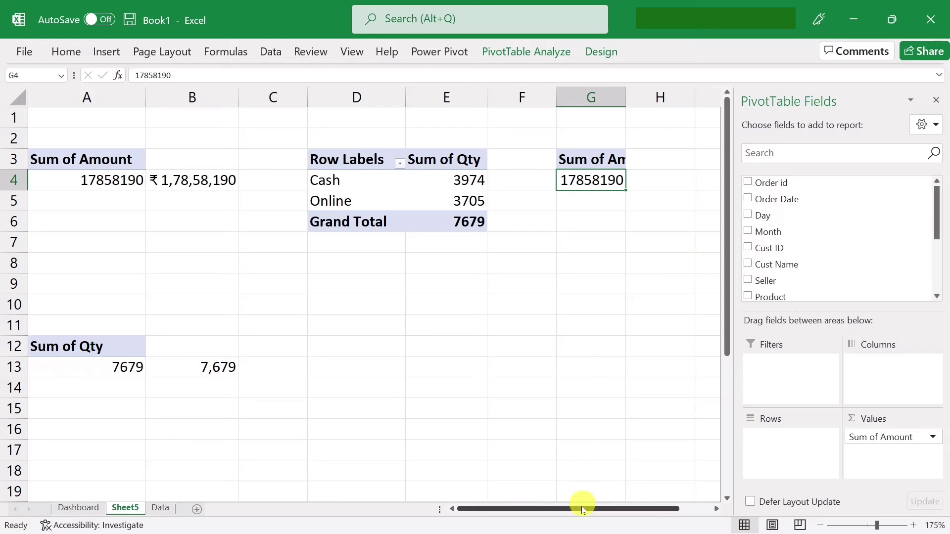
pyautogui.moveTo(577, 515); pyautogui.dragTo(618, 510)
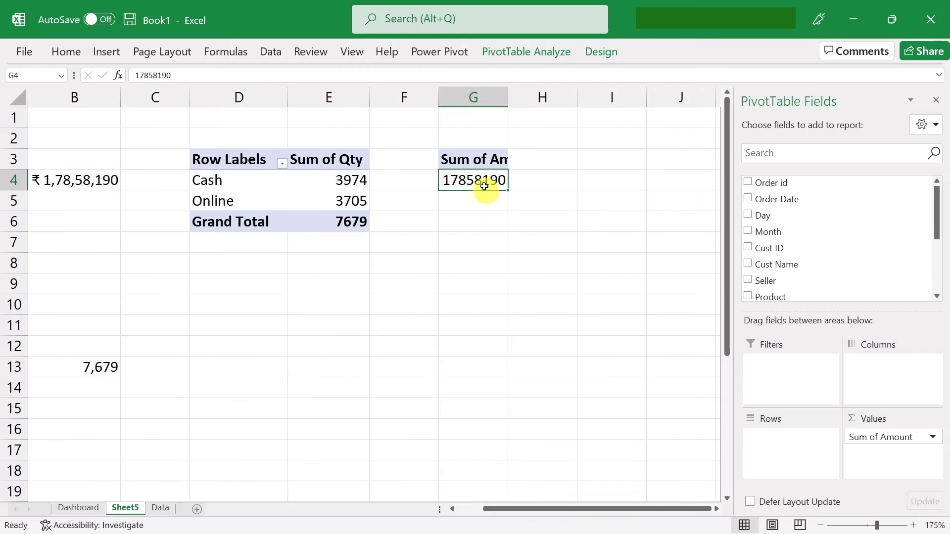
pyautogui.scroll(-2, 751, 217)
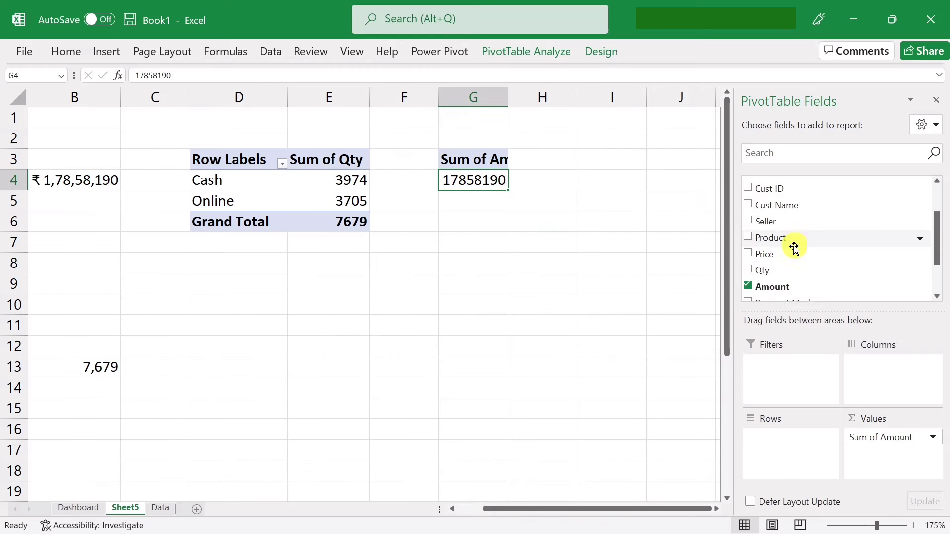
pyautogui.click(747, 286)
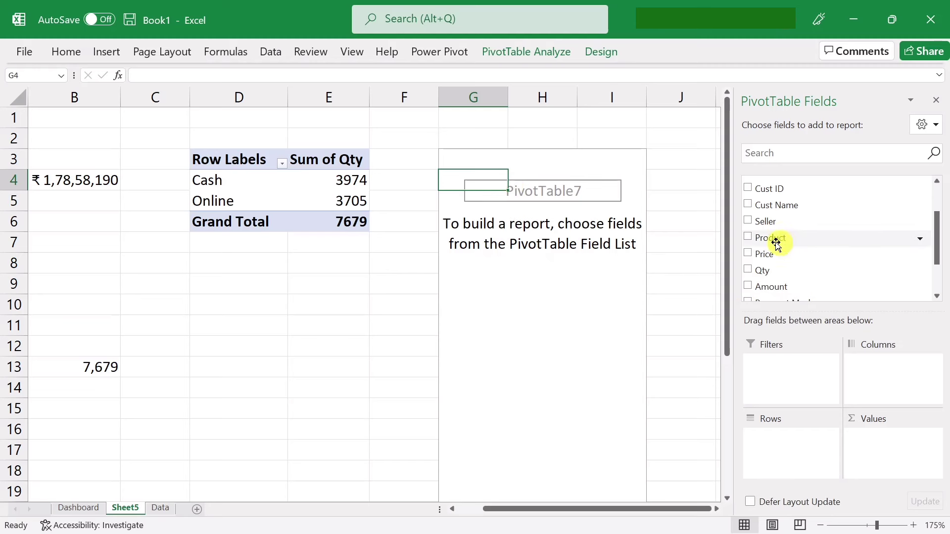
pyautogui.click(751, 242)
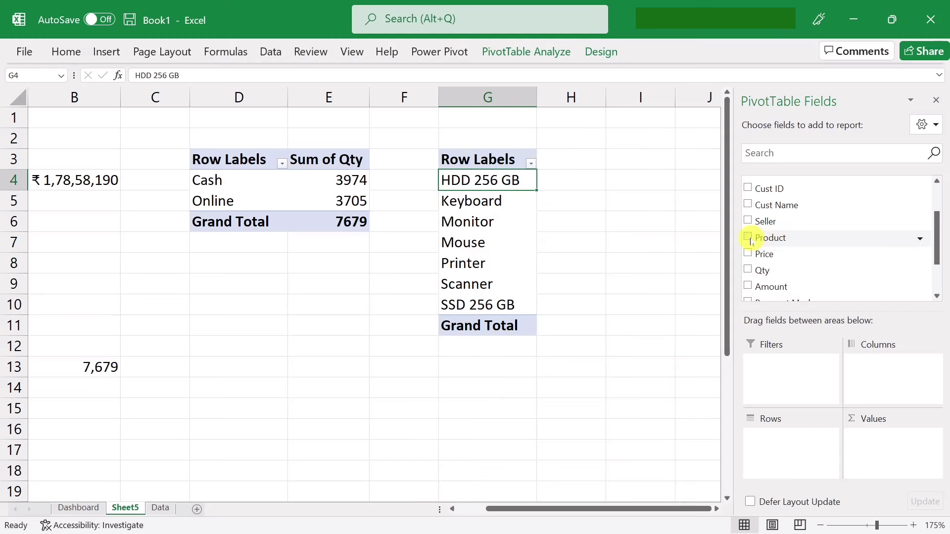
pyautogui.click(748, 269)
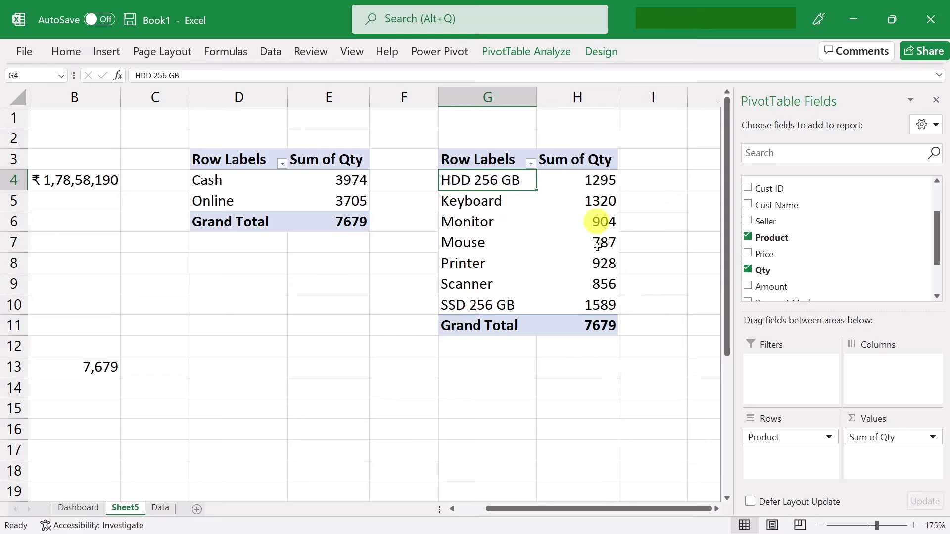
pyautogui.click(547, 246)
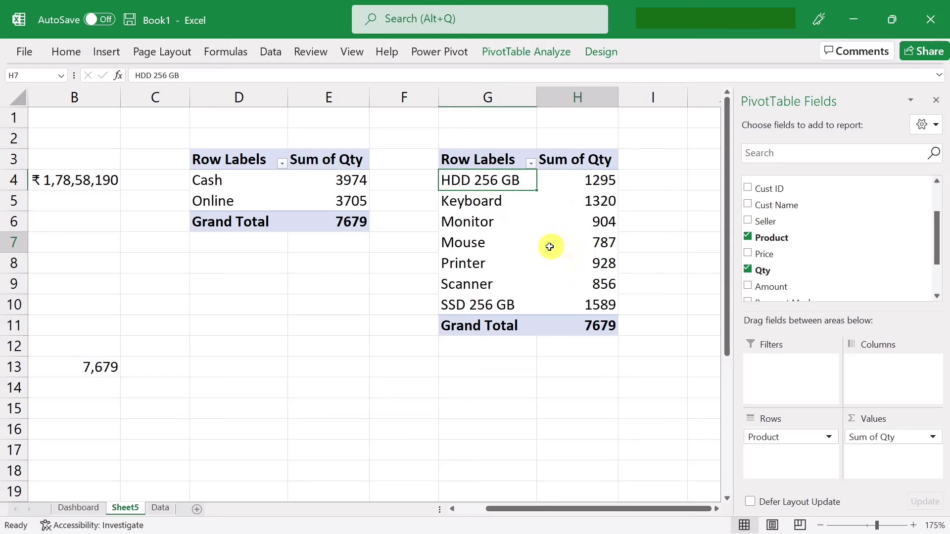
pyautogui.click(533, 58)
# - Insert a Clustered Bar PivotChart of Sum of Qty by Product
pyautogui.click(749, 95)
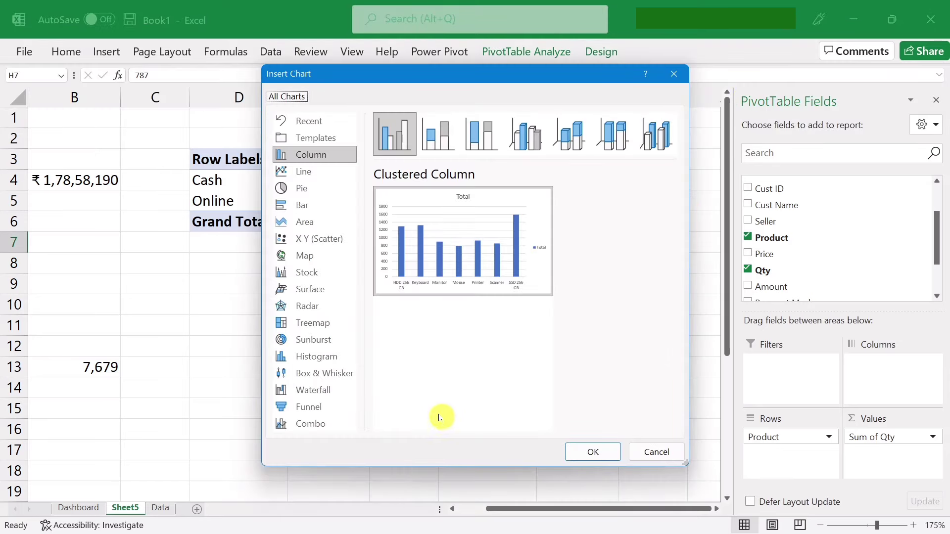
pyautogui.click(305, 204)
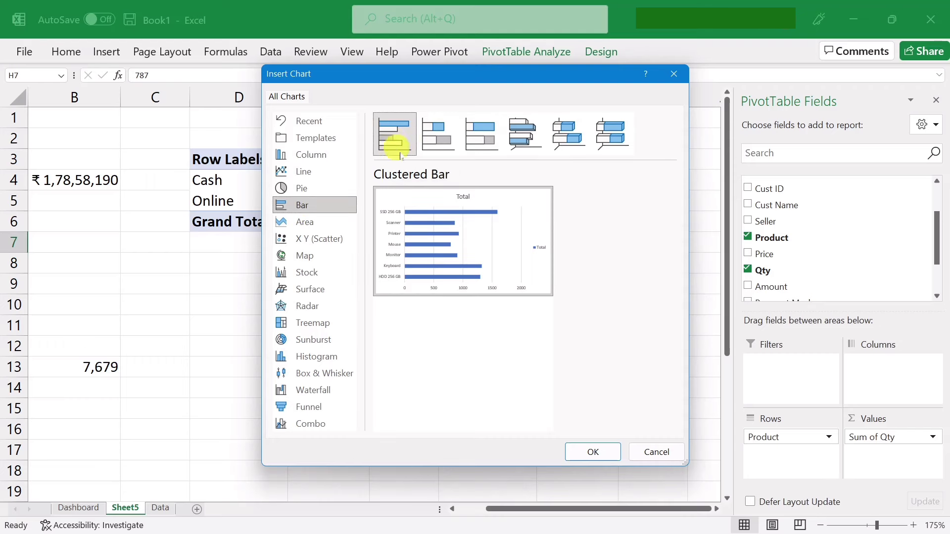
pyautogui.moveTo(462, 241)
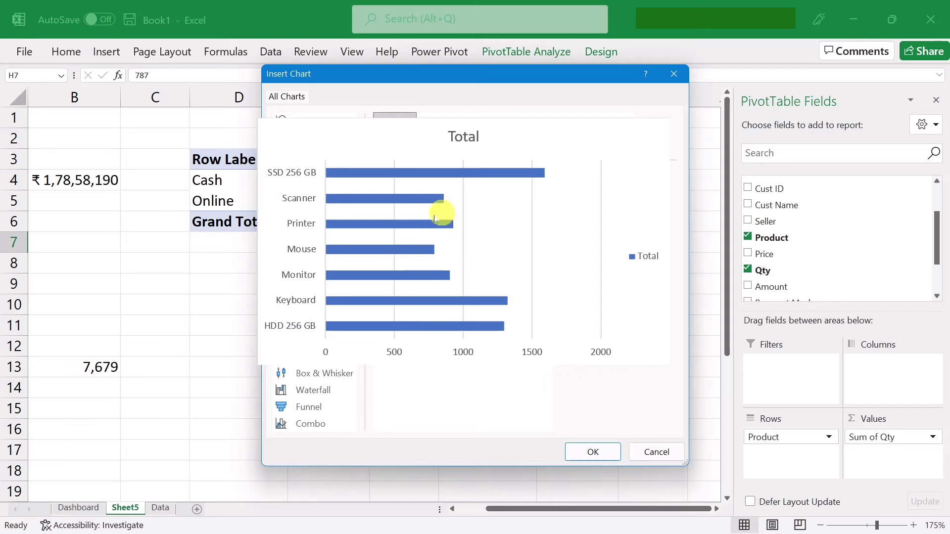
pyautogui.click(593, 452)
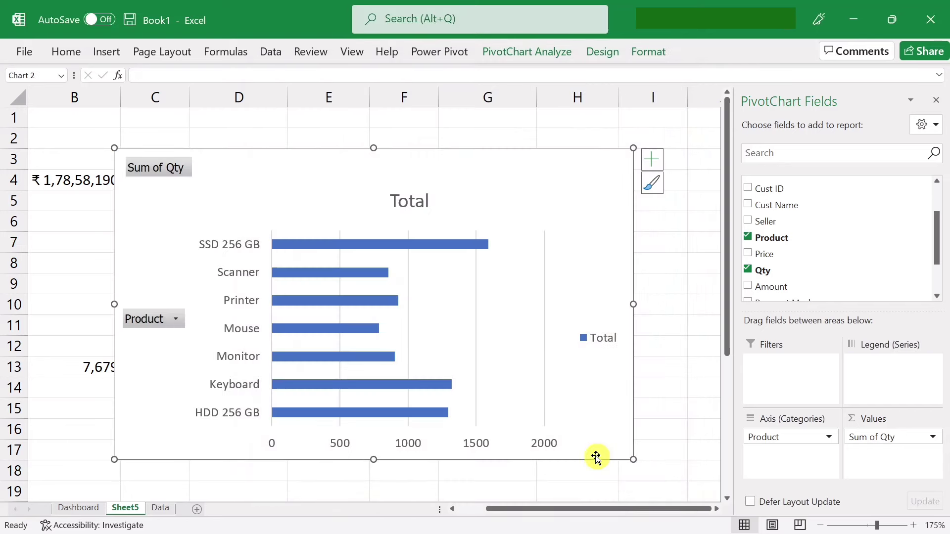
# - Hide the chart's field buttons, delete title, legend, gridlines and value axis, then shrink it
pyautogui.rightClick(137, 329)
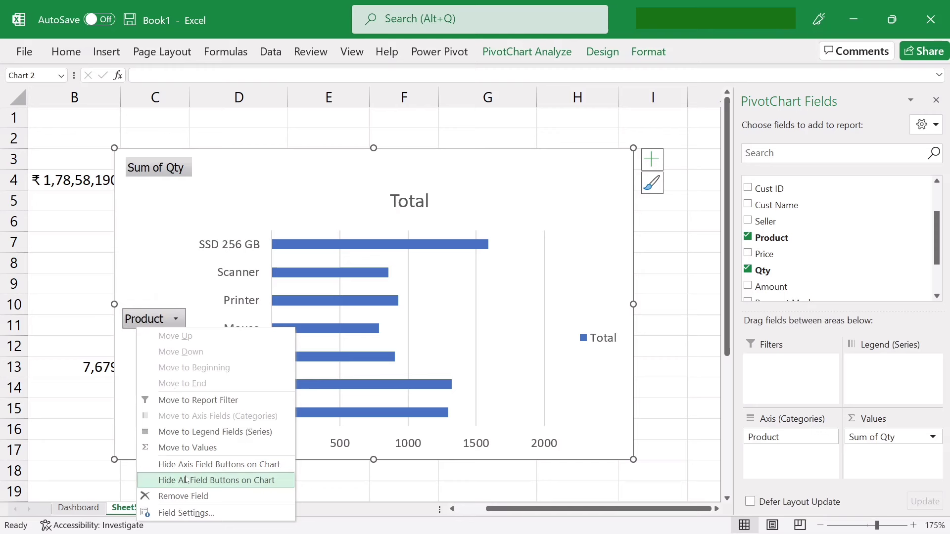
pyautogui.click(220, 481)
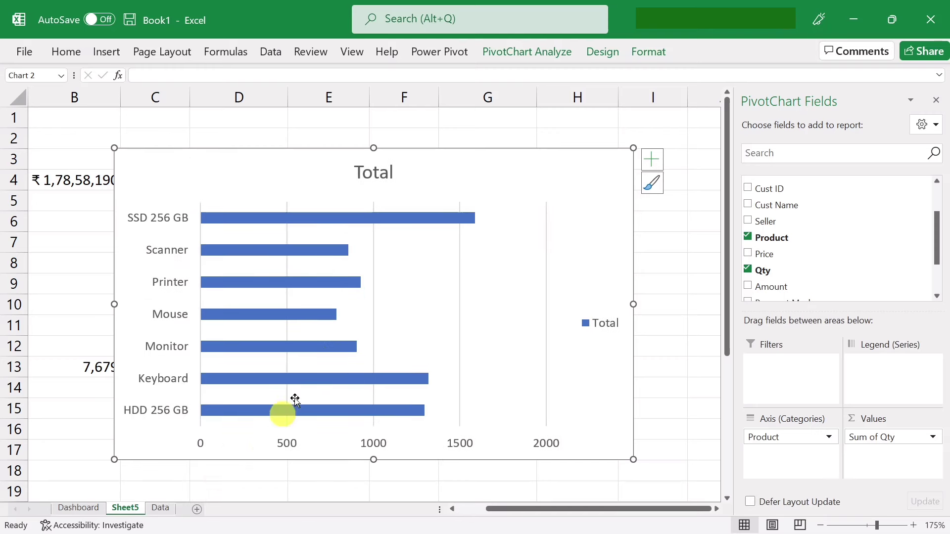
pyautogui.rightClick(367, 185)
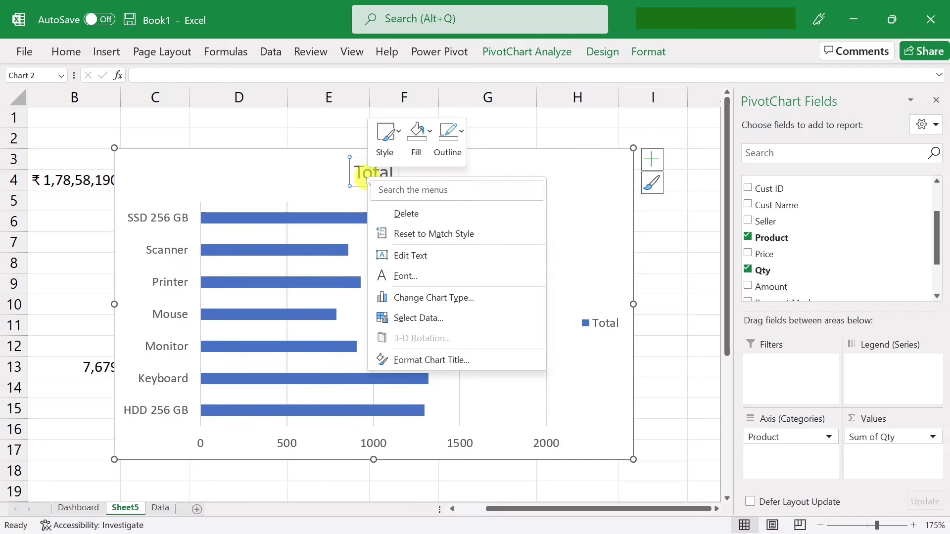
pyautogui.click(412, 221)
pyautogui.rightClick(598, 310)
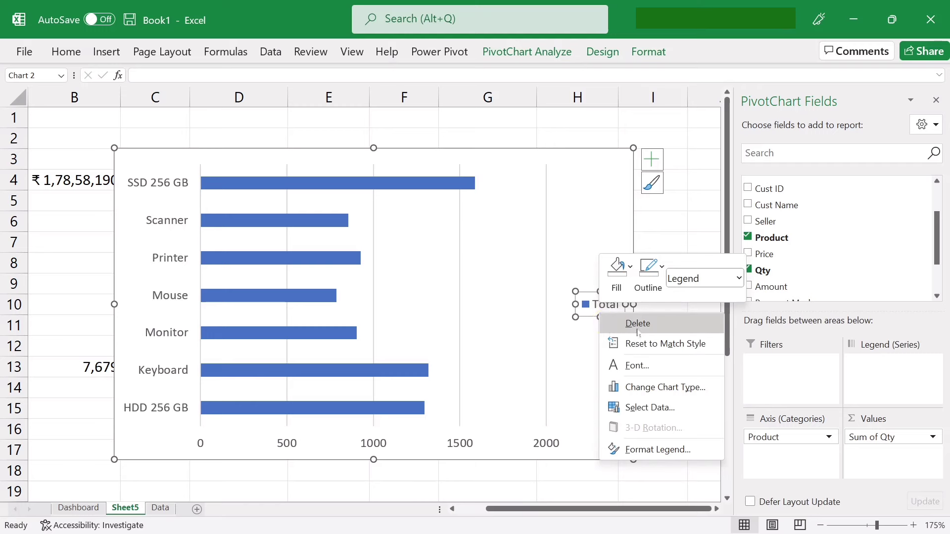
pyautogui.click(637, 325)
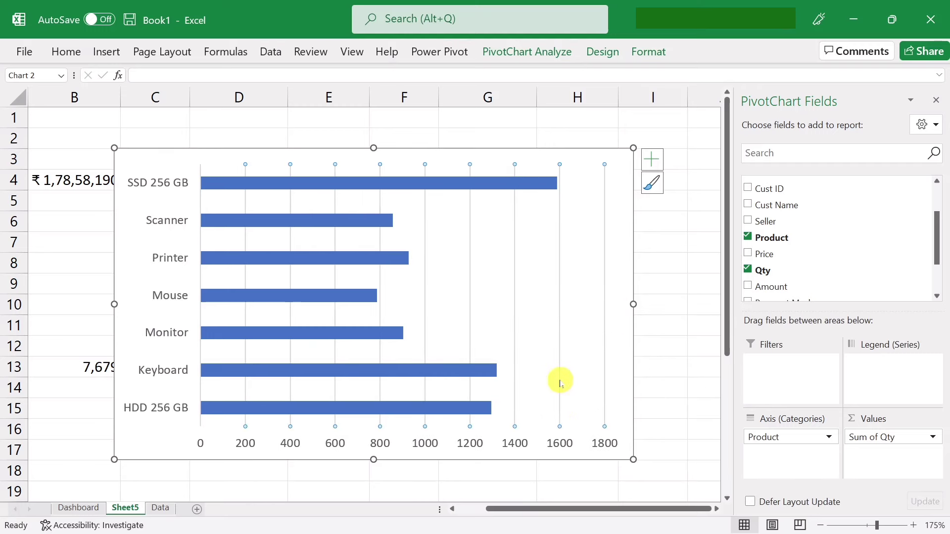
pyautogui.press('Delete')
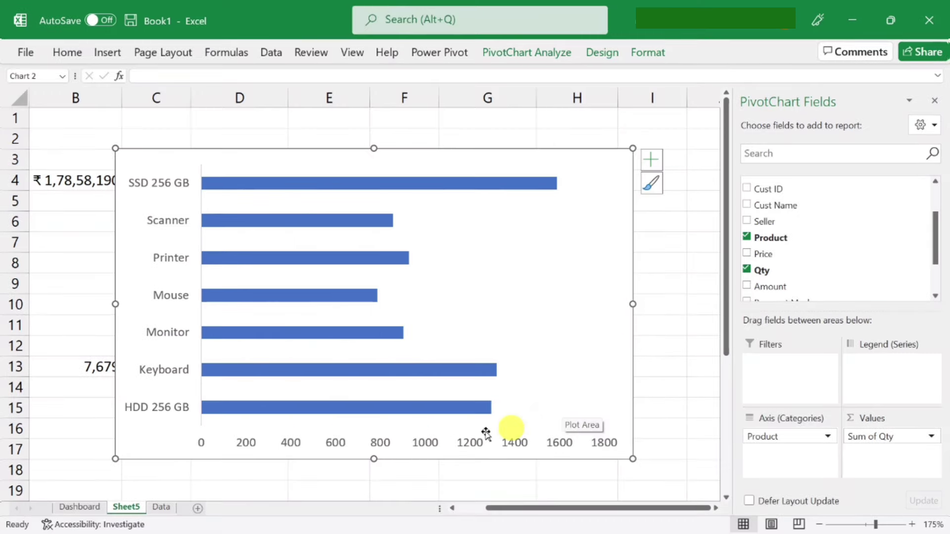
pyautogui.rightClick(386, 444)
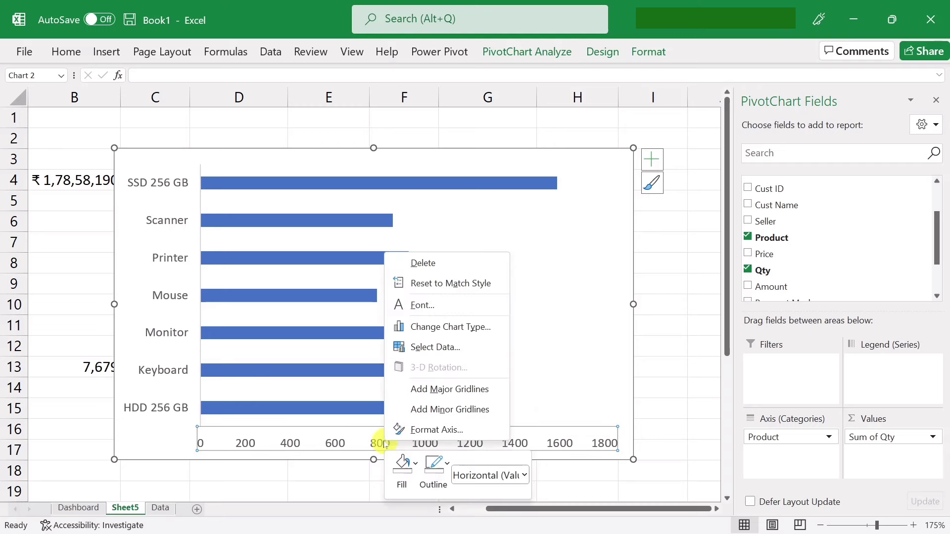
pyautogui.click(421, 263)
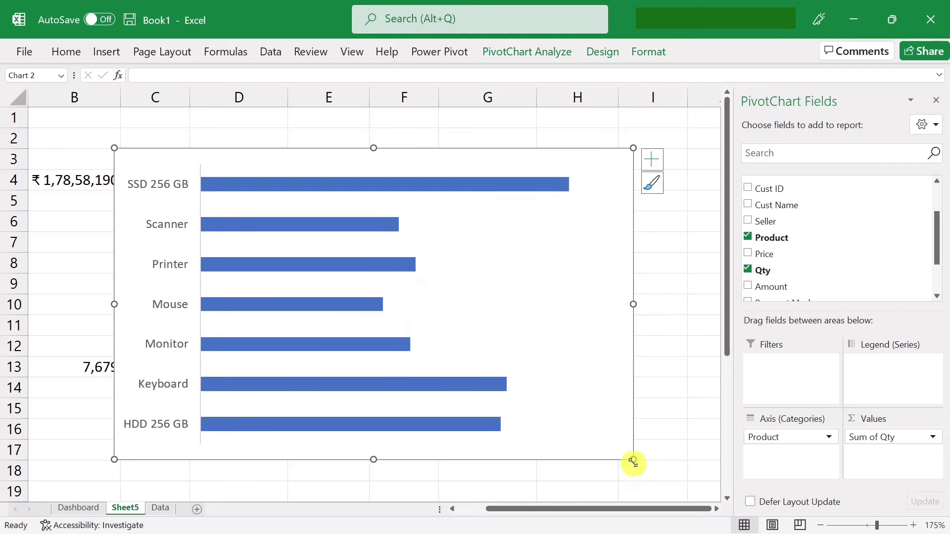
pyautogui.moveTo(634, 463); pyautogui.dragTo(531, 331)
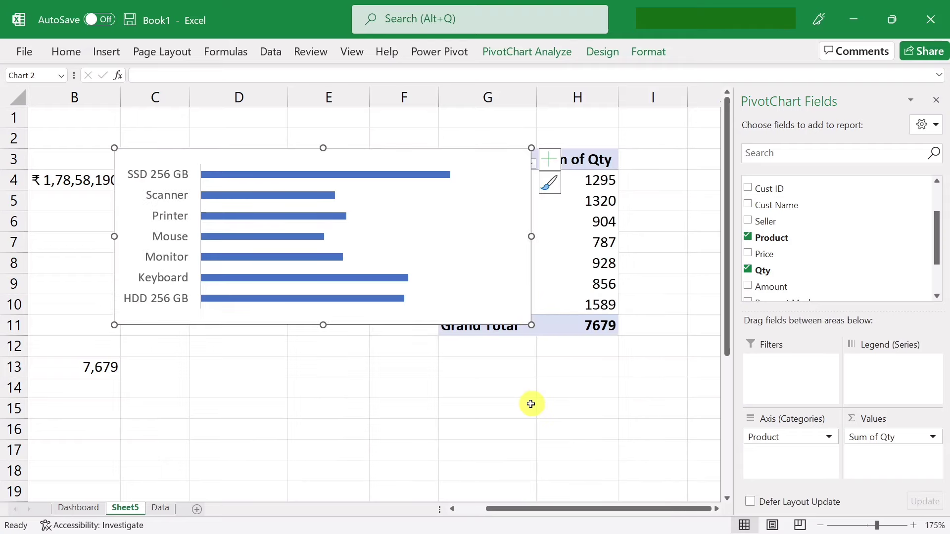
# - Move the product bar PivotChart from Sheet5 onto the Dashboard sheet
pyautogui.press('Delete')
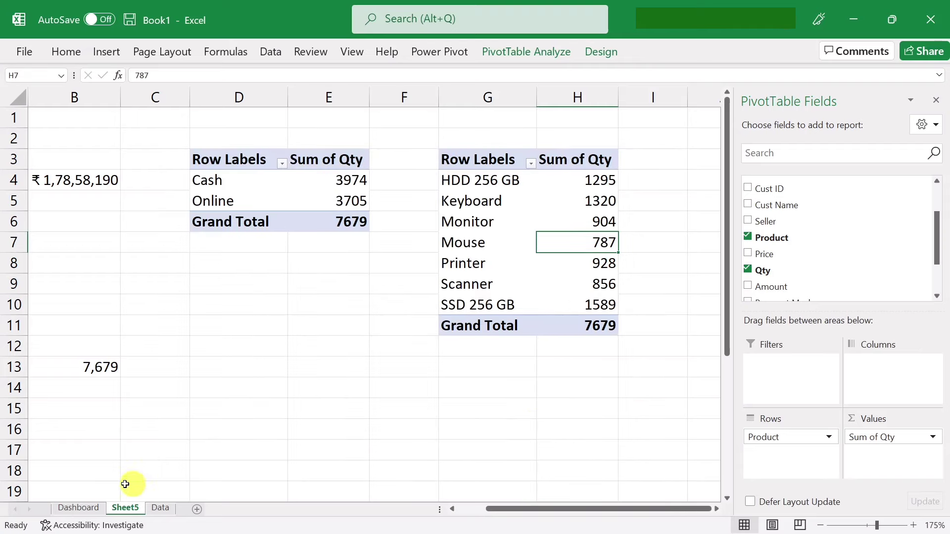
pyautogui.click(79, 508)
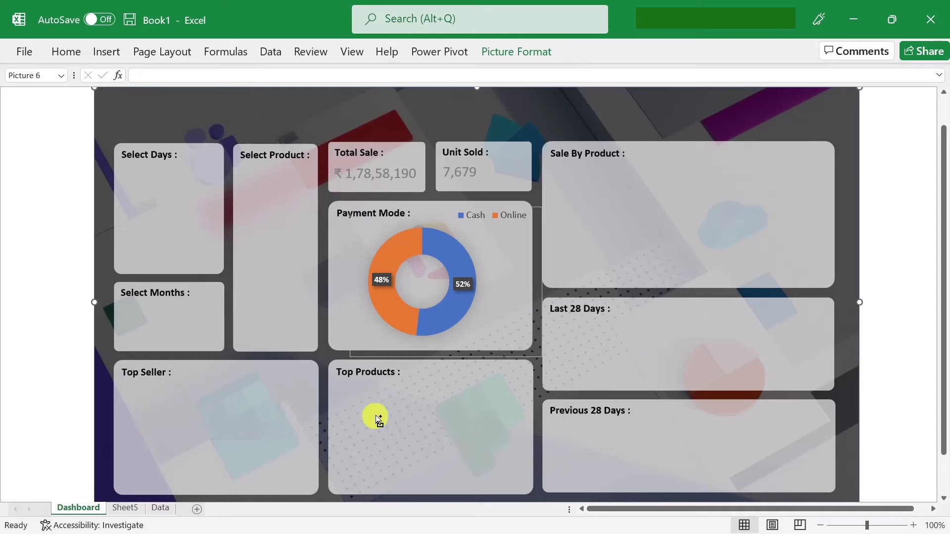
pyautogui.hotkey('ctrl', 'v')
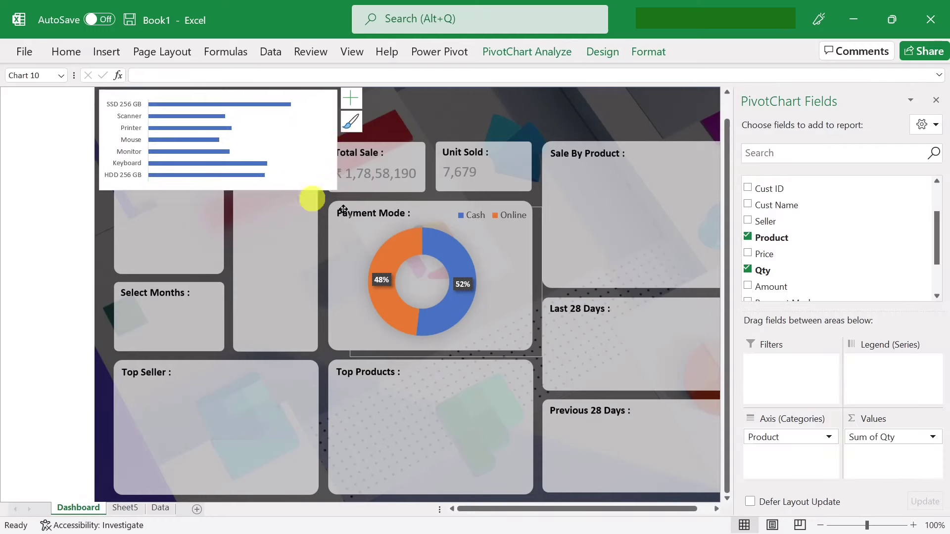
# - Position and widen the bar chart to fill the Sale By Product card
pyautogui.moveTo(280, 187); pyautogui.dragTo(649, 271)
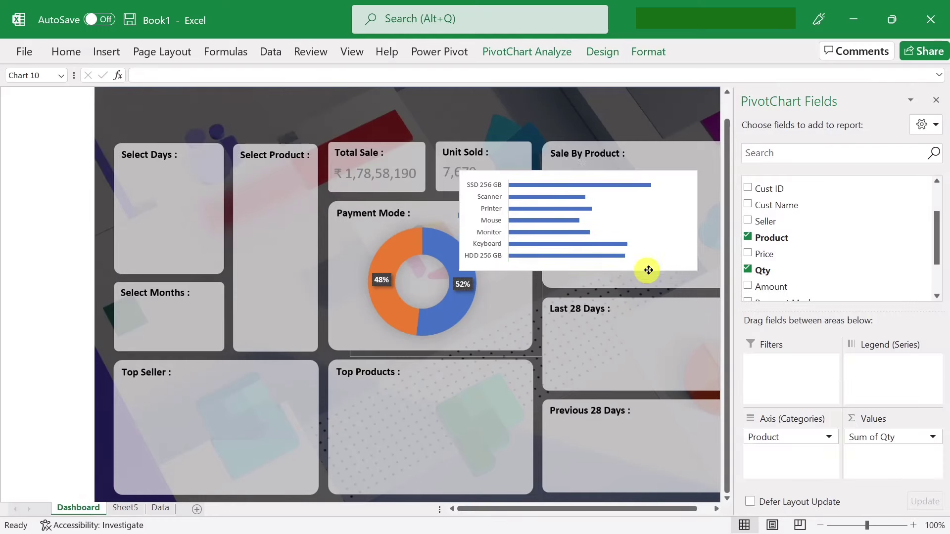
pyautogui.click(936, 101)
pyautogui.moveTo(602, 272); pyautogui.dragTo(691, 270)
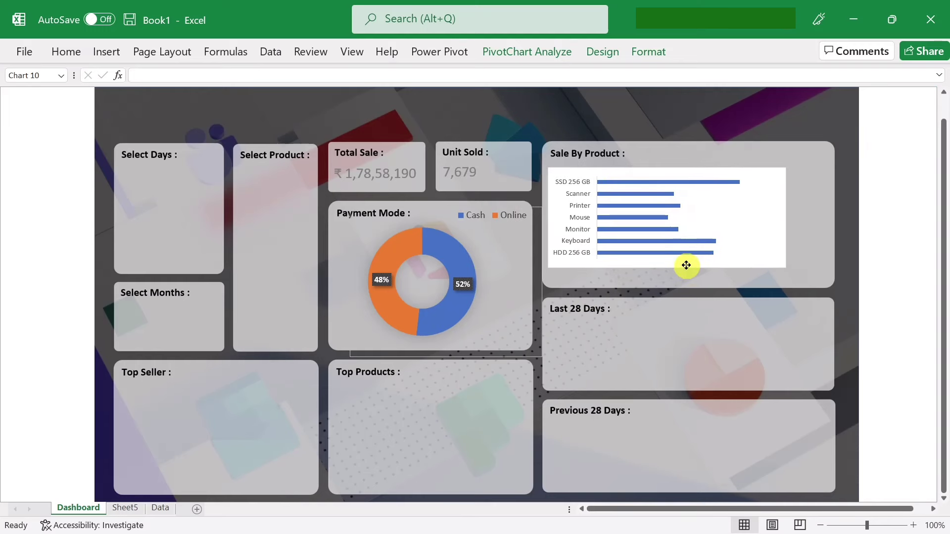
pyautogui.moveTo(689, 267); pyautogui.dragTo(667, 282)
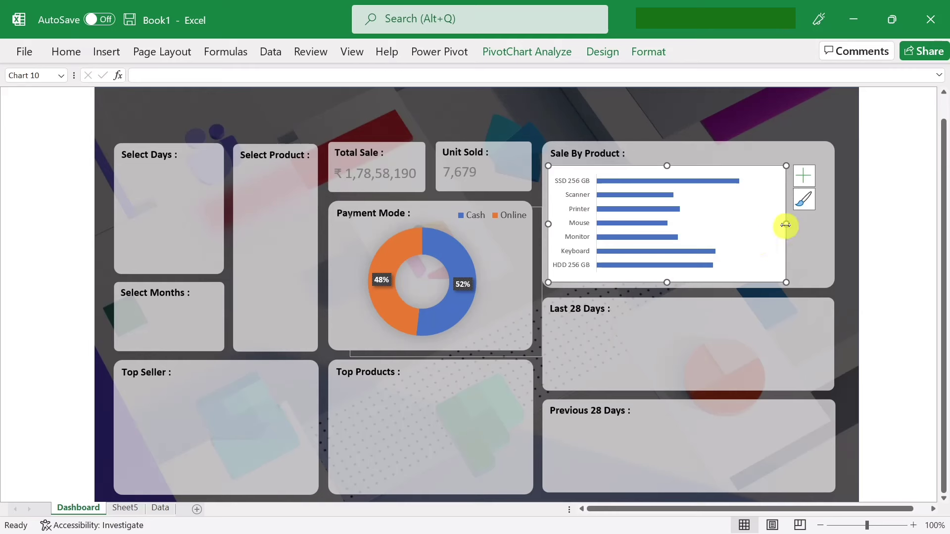
pyautogui.moveTo(786, 225); pyautogui.dragTo(828, 224)
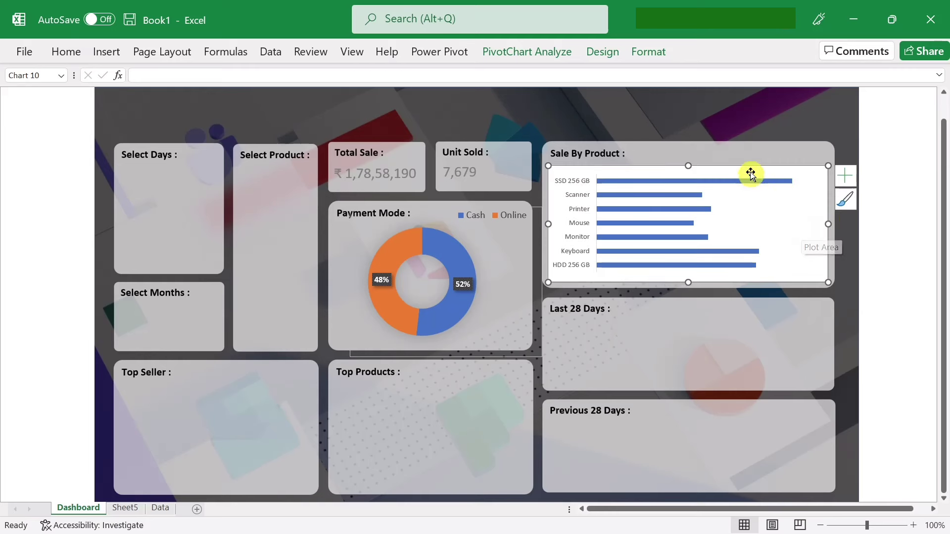
pyautogui.click(762, 156)
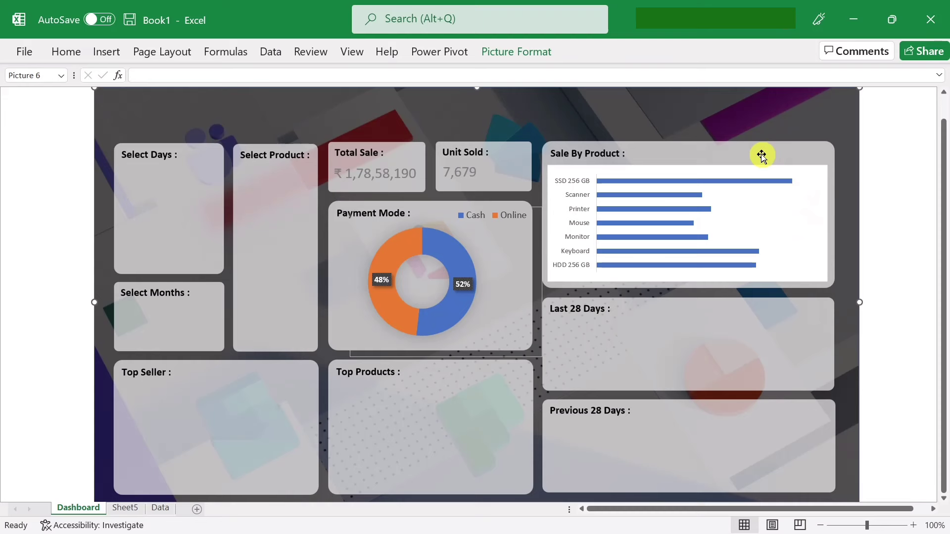
# - Set the Sale By Product chart's shape fill to No Fill
pyautogui.click(731, 168)
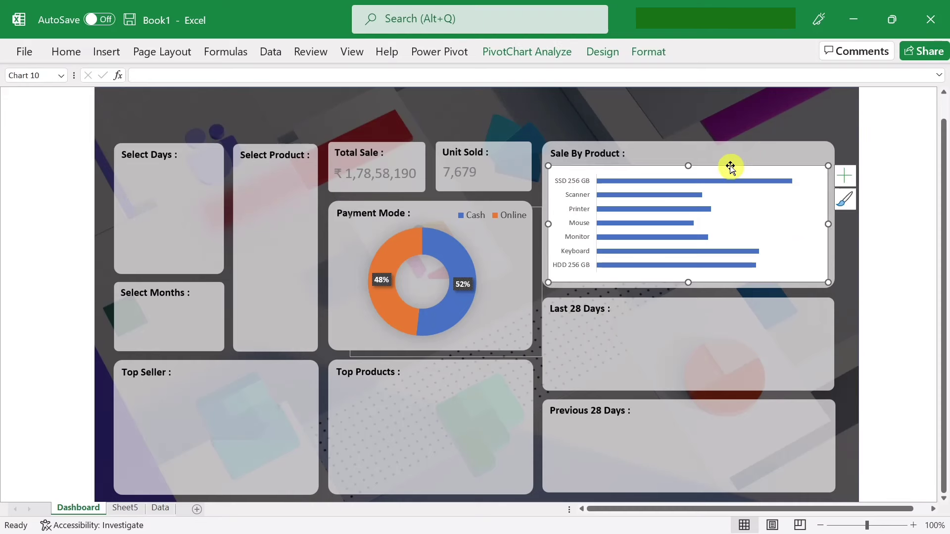
pyautogui.click(648, 52)
pyautogui.click(442, 75)
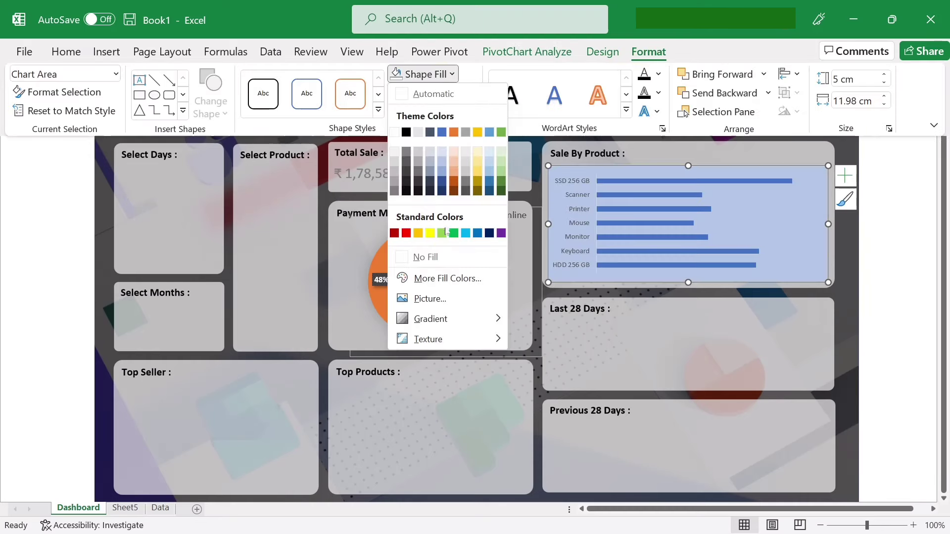
pyautogui.click(418, 254)
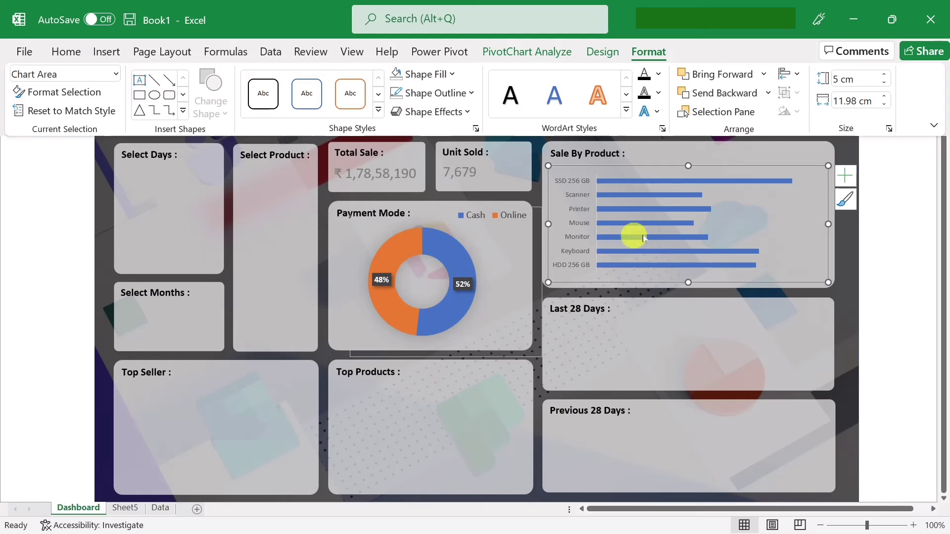
# - Enlarge the chart's product name axis labels to 12-point font
pyautogui.click(579, 205)
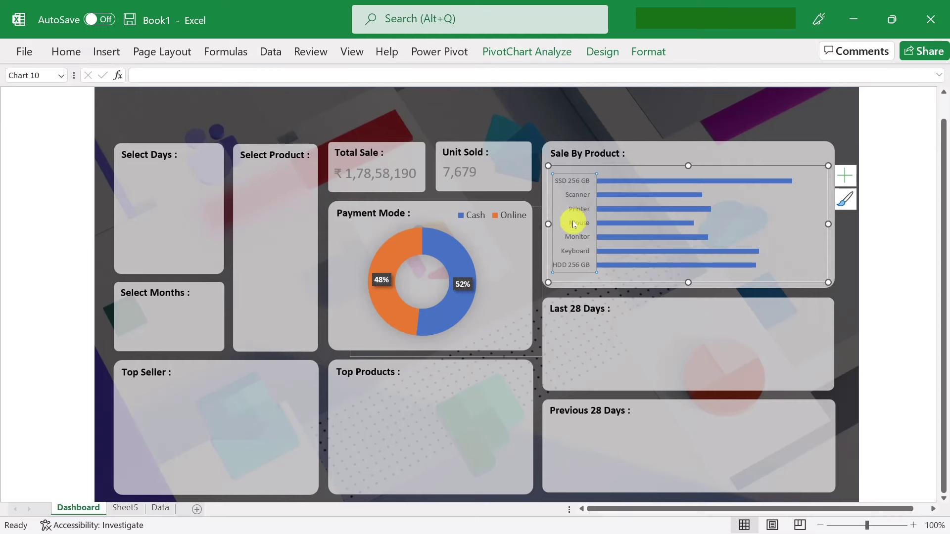
pyautogui.rightClick(574, 224)
pyautogui.click(609, 361)
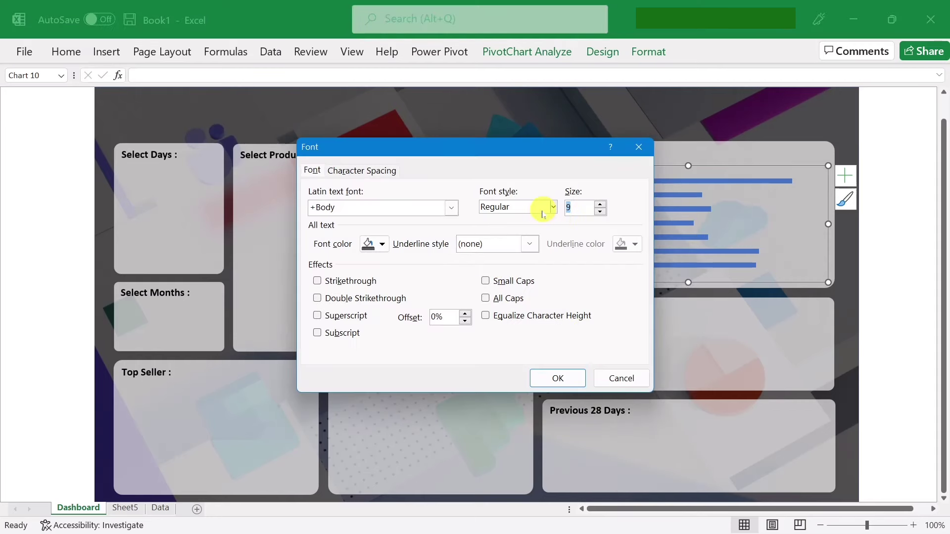
pyautogui.click(549, 381)
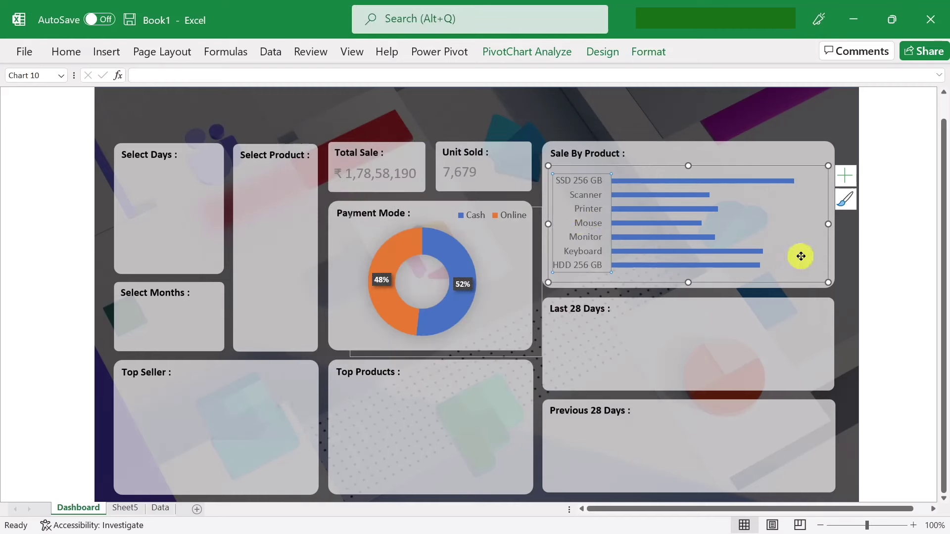
pyautogui.click(728, 197)
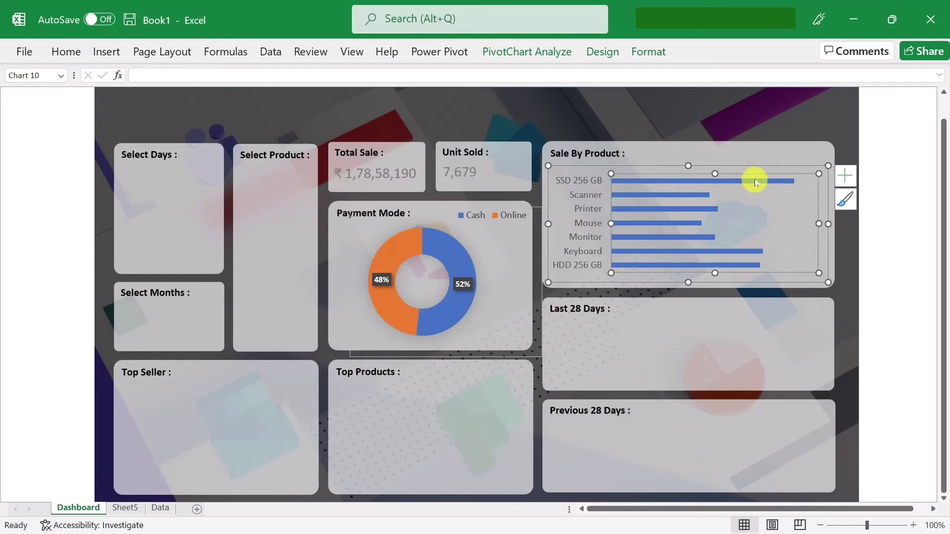
# - Add data labels to the product bars and make them bold
pyautogui.click(710, 185)
pyautogui.rightClick(730, 182)
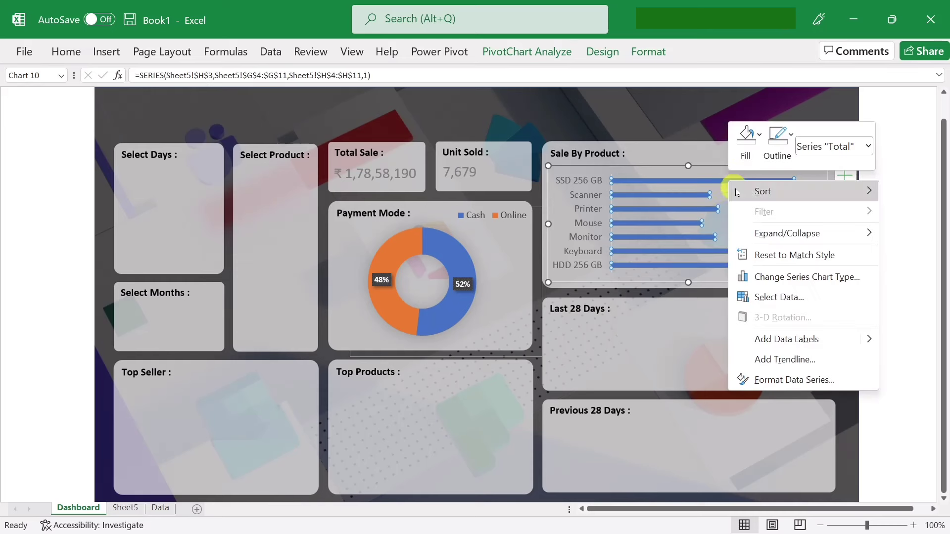
pyautogui.click(792, 342)
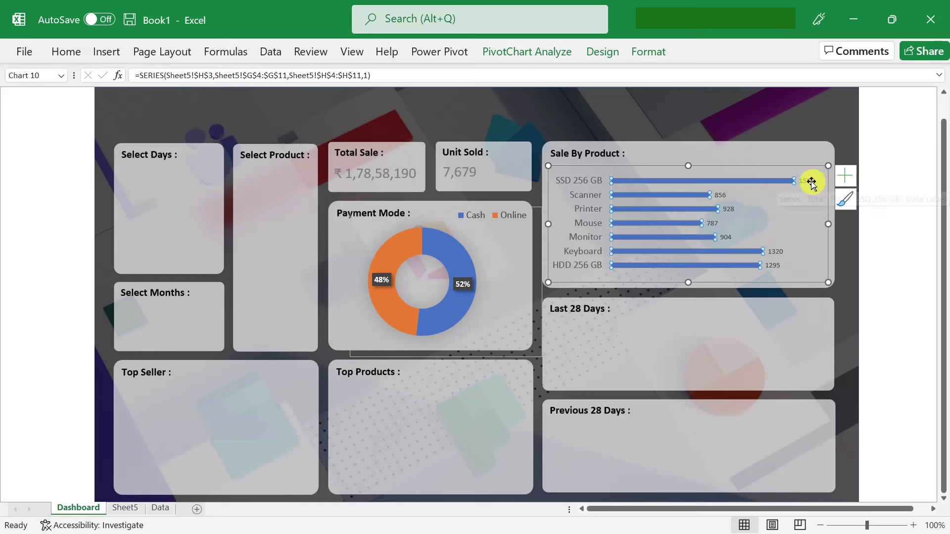
pyautogui.click(729, 207)
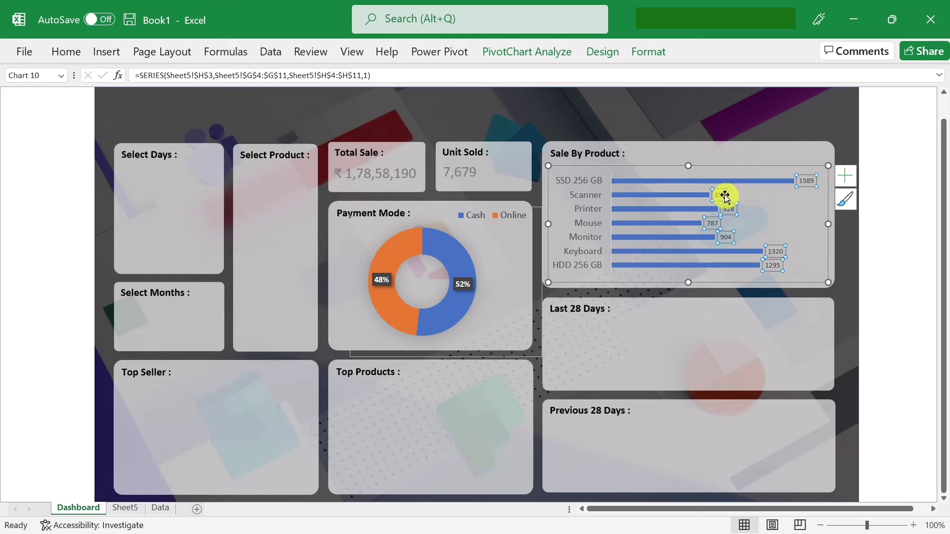
pyautogui.rightClick(719, 194)
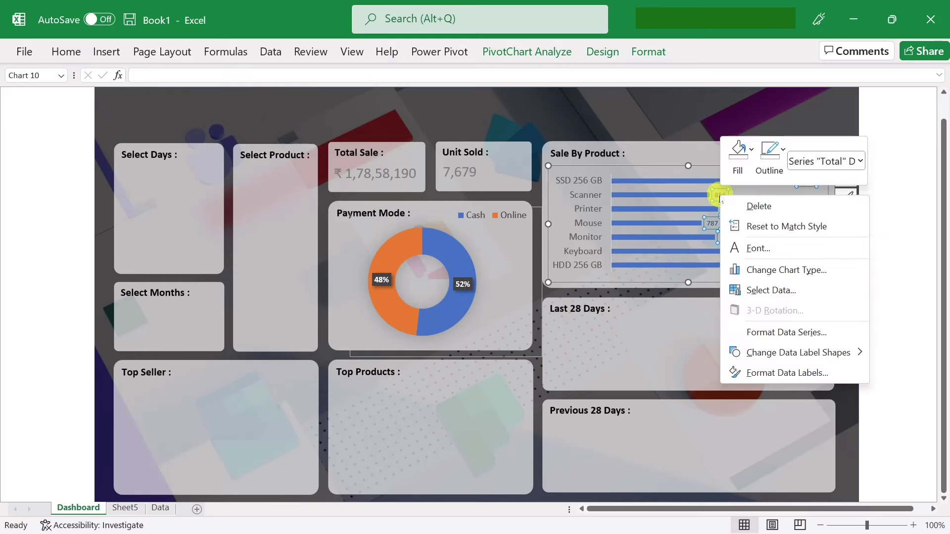
pyautogui.click(753, 248)
pyautogui.write('12')
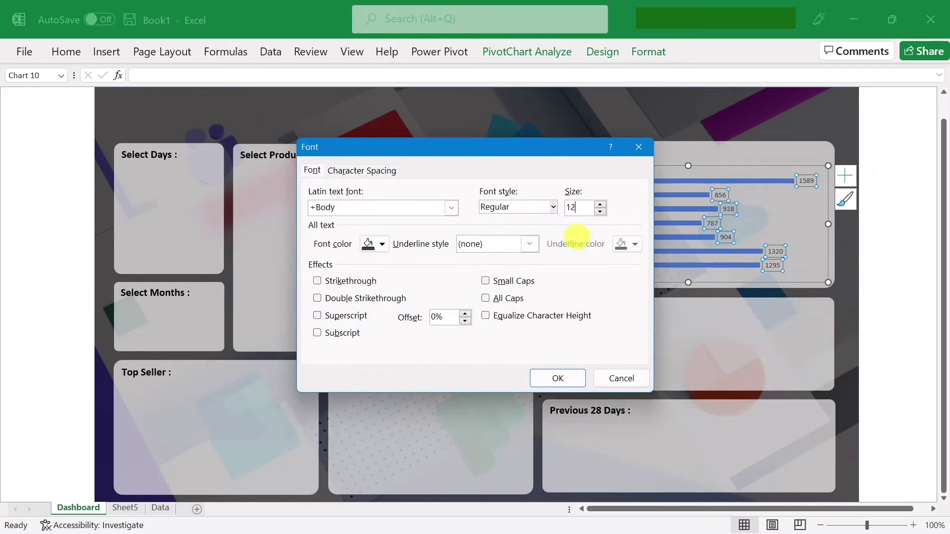
pyautogui.click(553, 207)
pyautogui.click(512, 250)
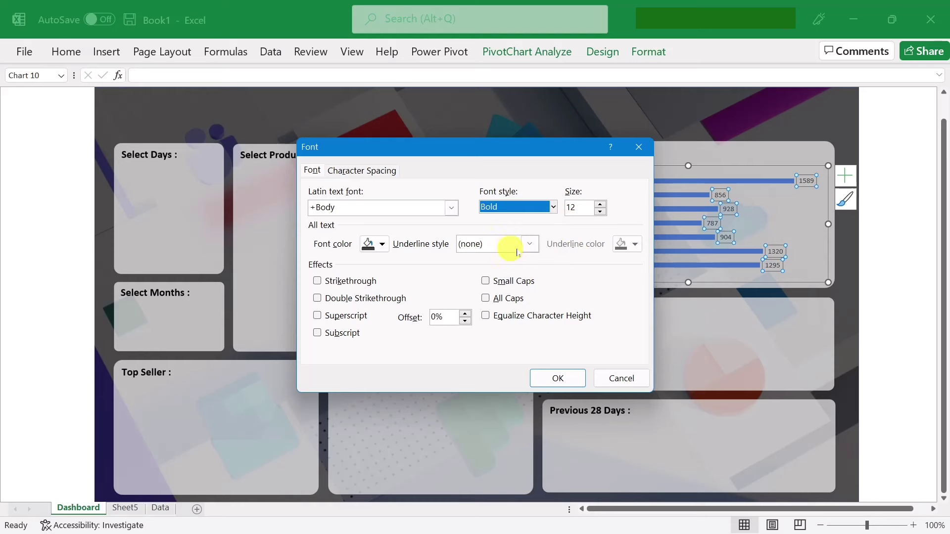
pyautogui.click(553, 379)
pyautogui.click(733, 327)
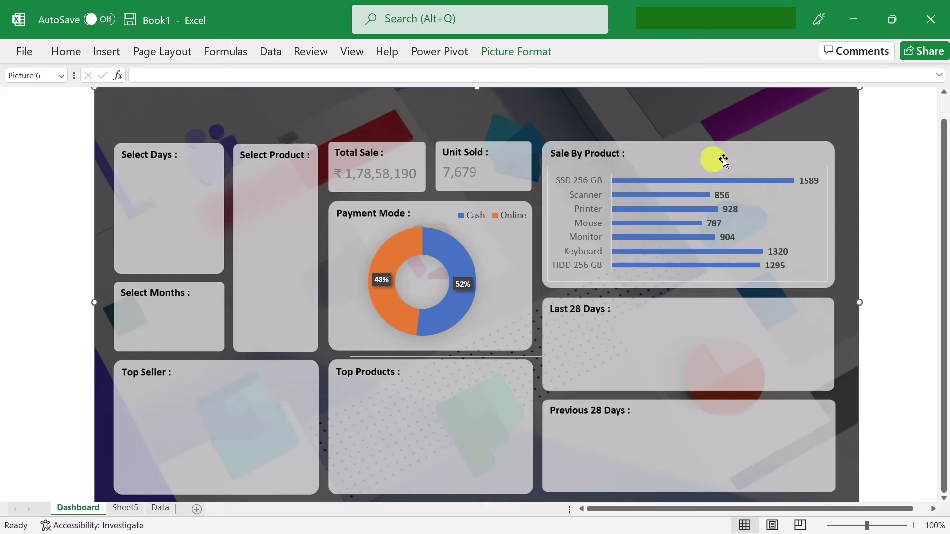
# - Set the Sale By Product chart's shape outline to No Outline
pyautogui.click(760, 164)
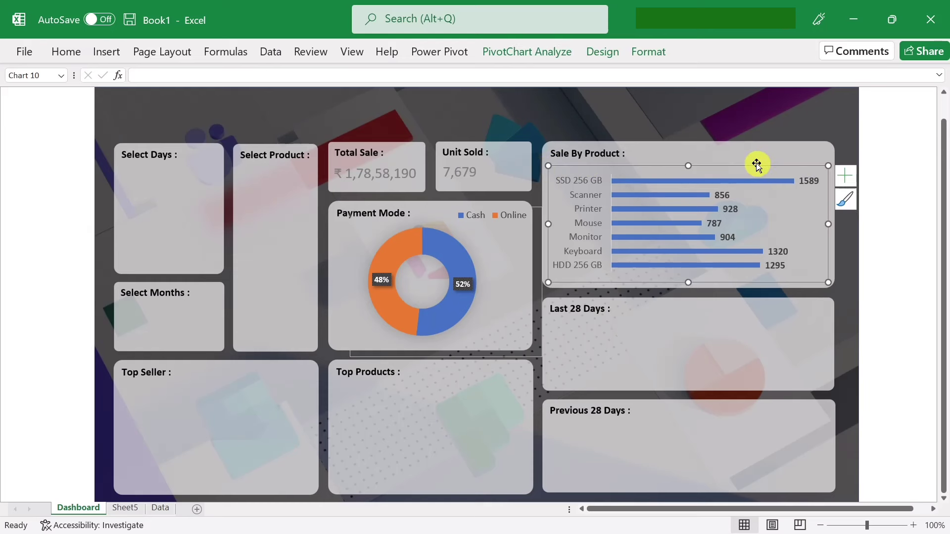
pyautogui.click(648, 53)
pyautogui.click(451, 94)
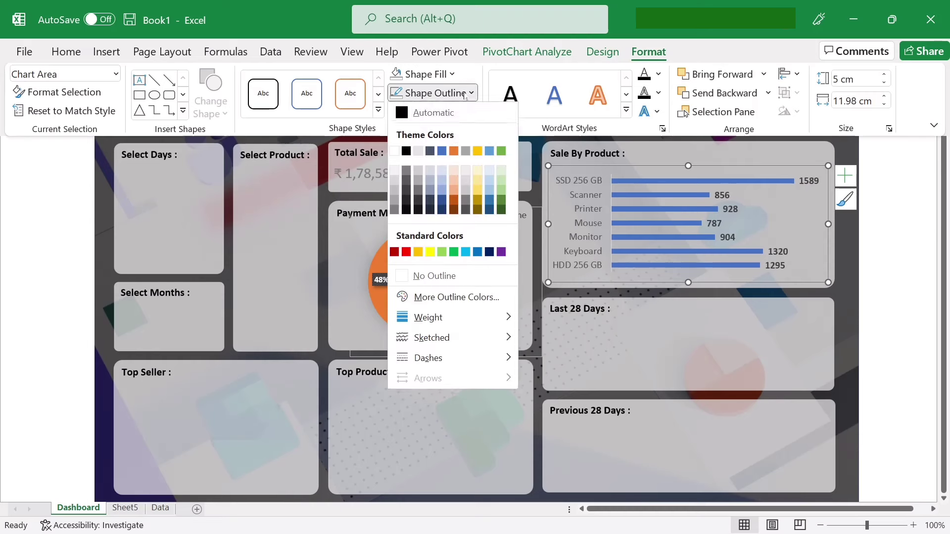
pyautogui.click(460, 275)
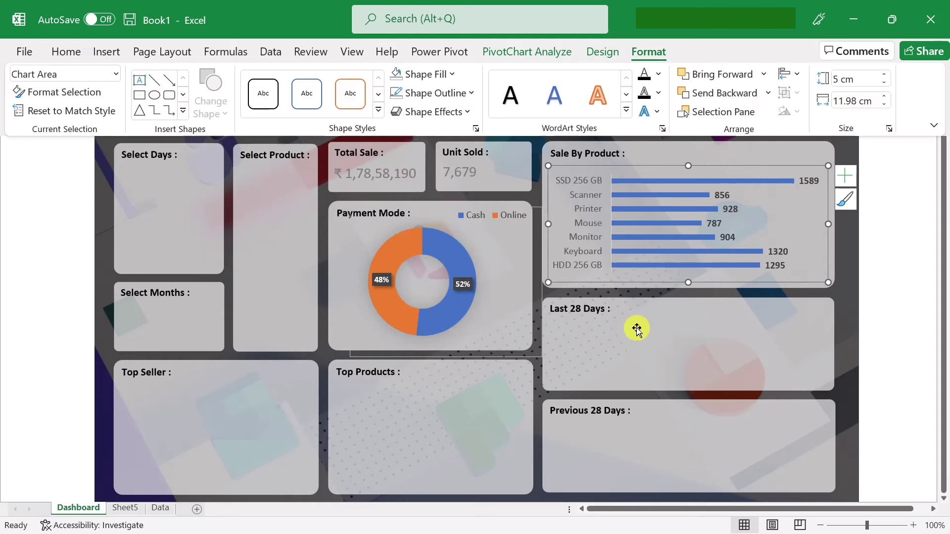
pyautogui.hotkey('ctrl', 'F1')
pyautogui.click(656, 321)
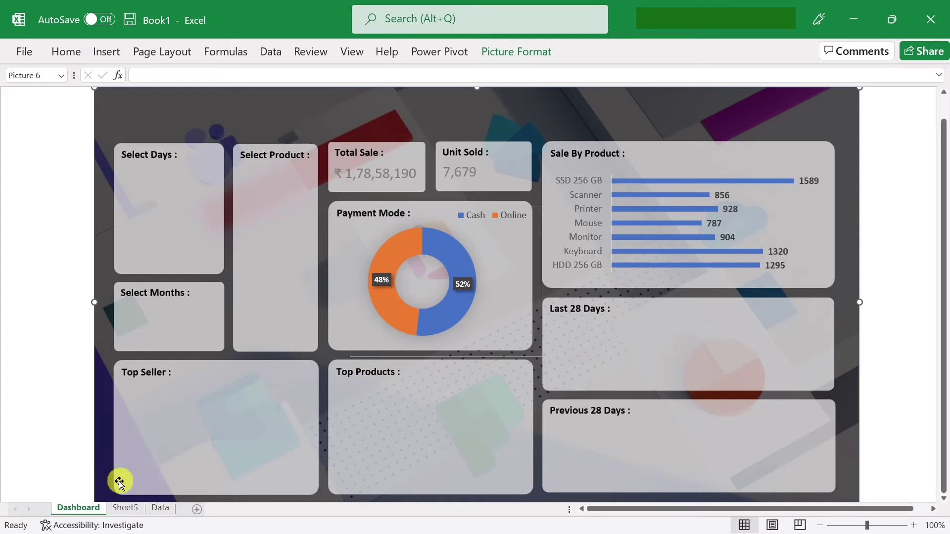
# - Copy the Payment Mode pivot from D3:E6 on Sheet5 and paste it at J3
pyautogui.click(119, 510)
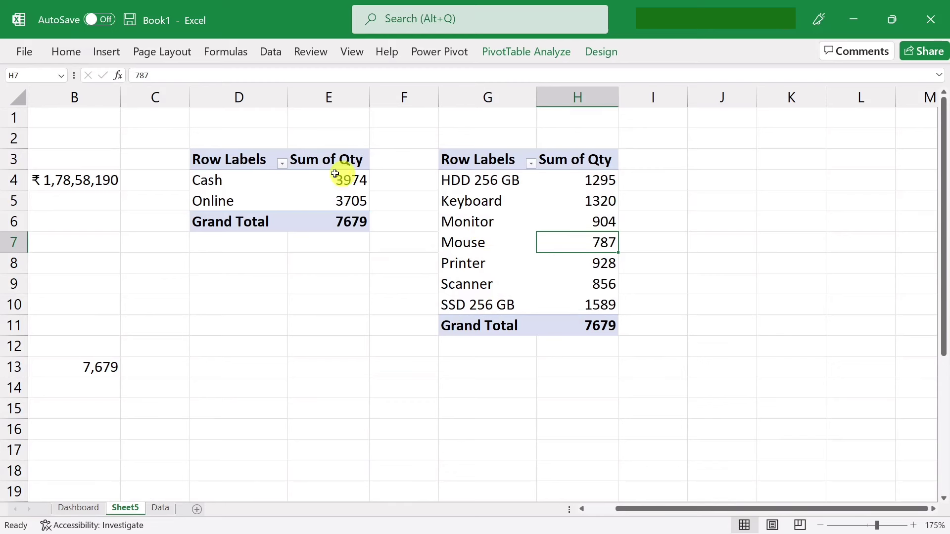
pyautogui.moveTo(189, 164); pyautogui.dragTo(326, 218)
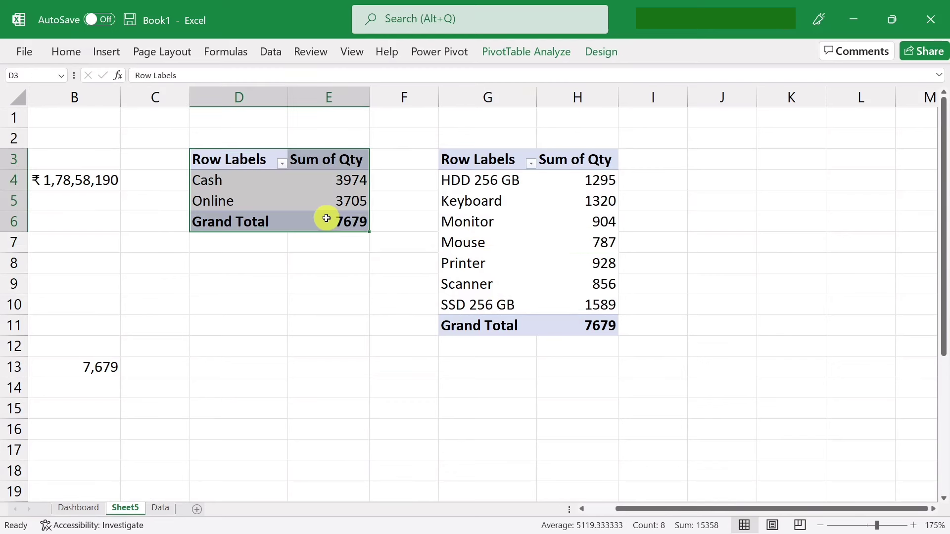
pyautogui.hotkey('ctrl', 'c')
pyautogui.click(724, 154)
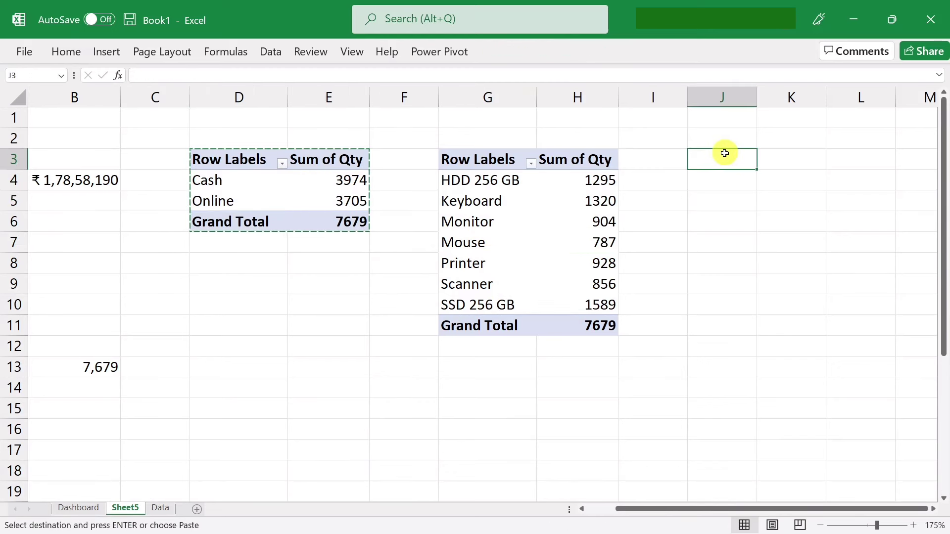
pyautogui.hotkey('ctrl', 'v')
pyautogui.press('Right')
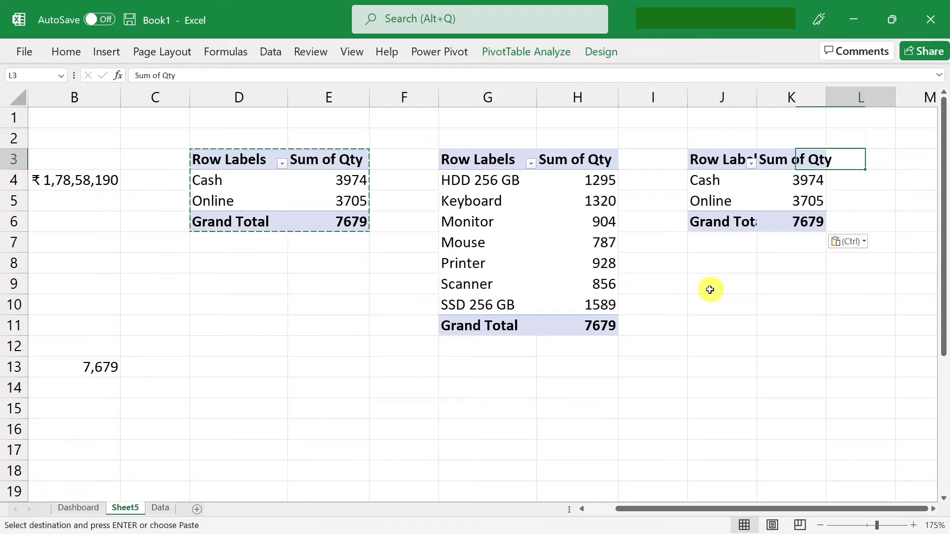
pyautogui.press('Right')
pyautogui.press('Right')
pyautogui.press('Right')
pyautogui.press('Right')
pyautogui.press('Right')
pyautogui.press('Right')
pyautogui.press('Right')
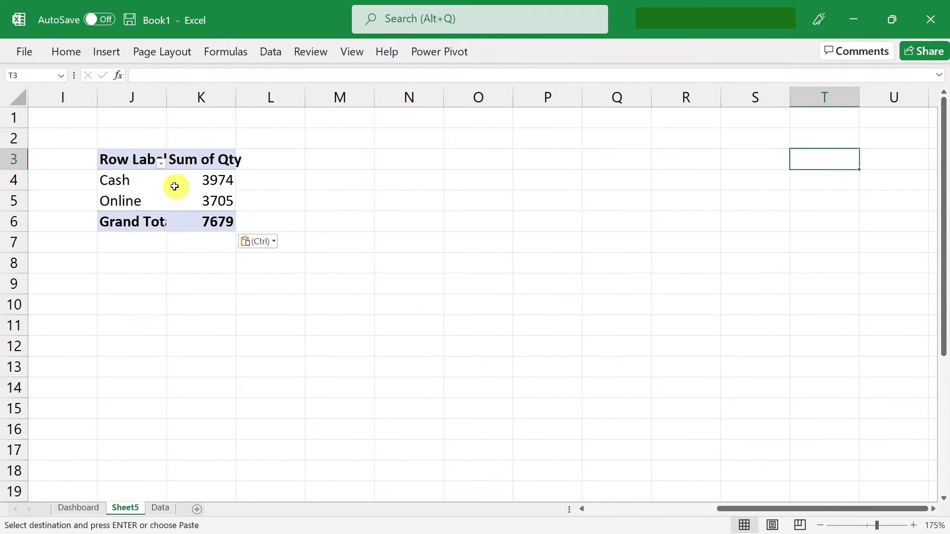
# - Rebuild the J3 pivot as Sum of Qty by daily Order Date, without Months grouping
pyautogui.click(174, 186)
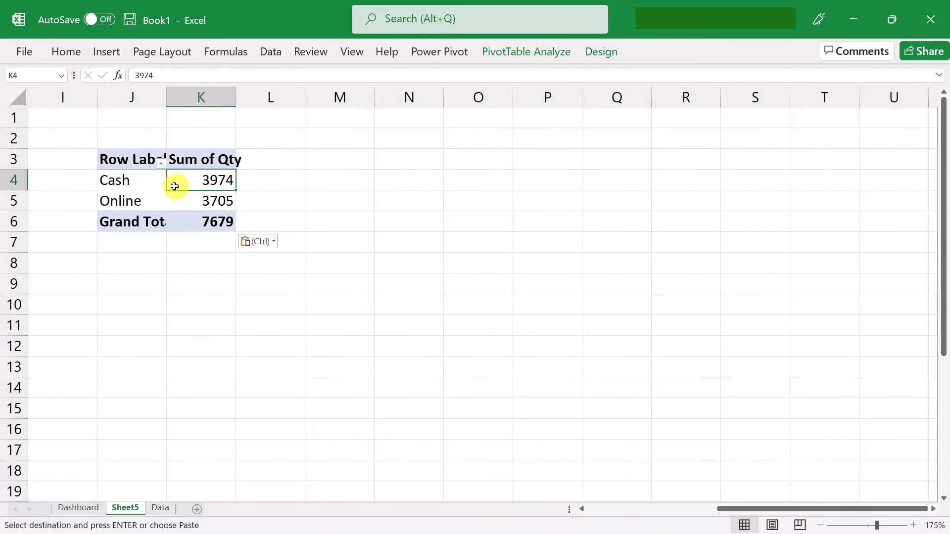
pyautogui.click(515, 51)
pyautogui.click(869, 91)
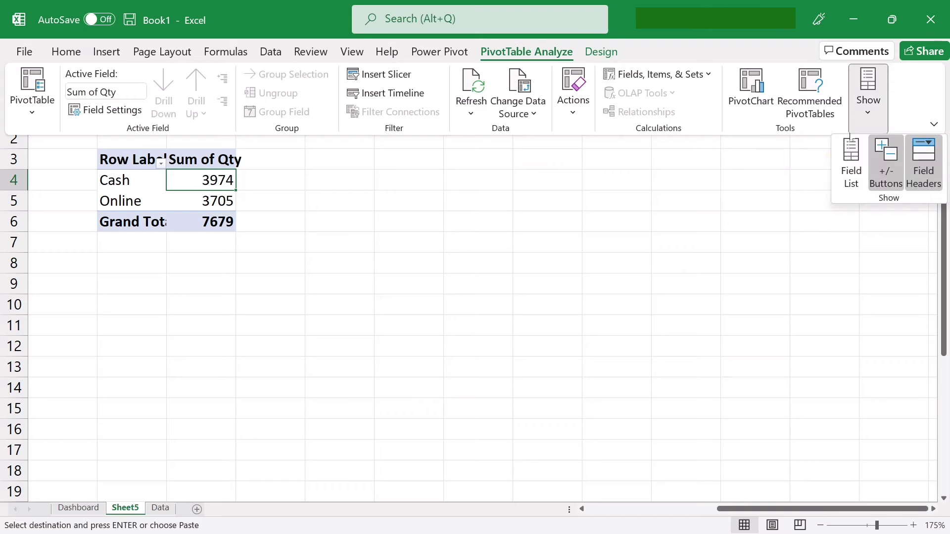
pyautogui.click(850, 163)
pyautogui.scroll(-3, 757, 292)
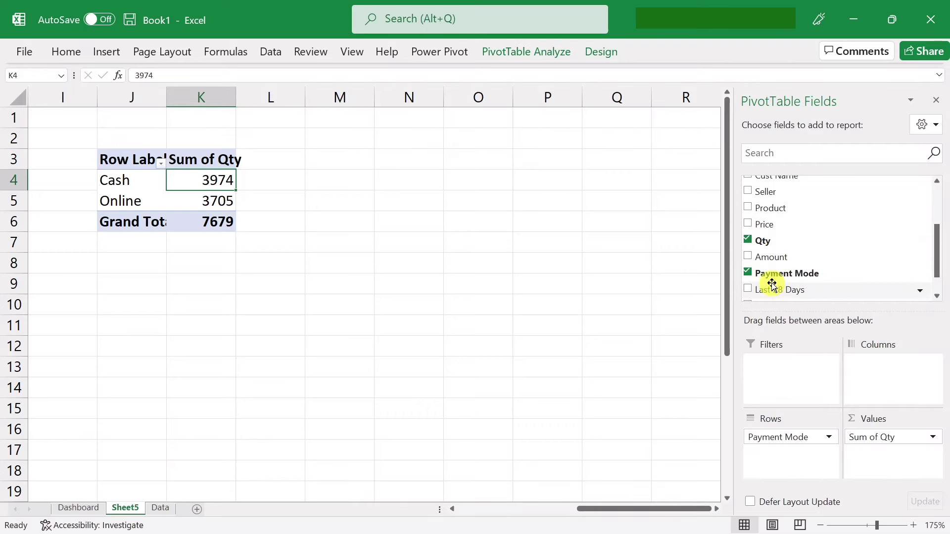
pyautogui.click(748, 240)
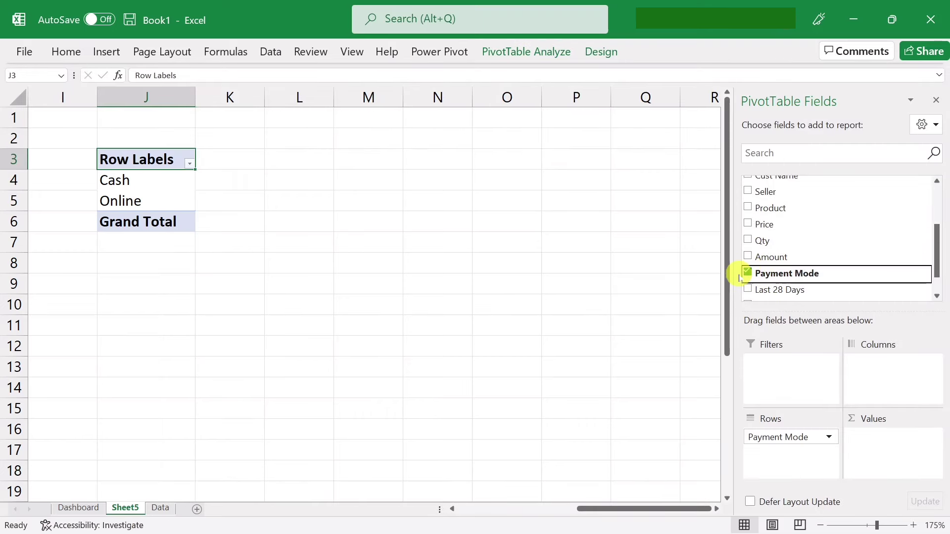
pyautogui.click(748, 273)
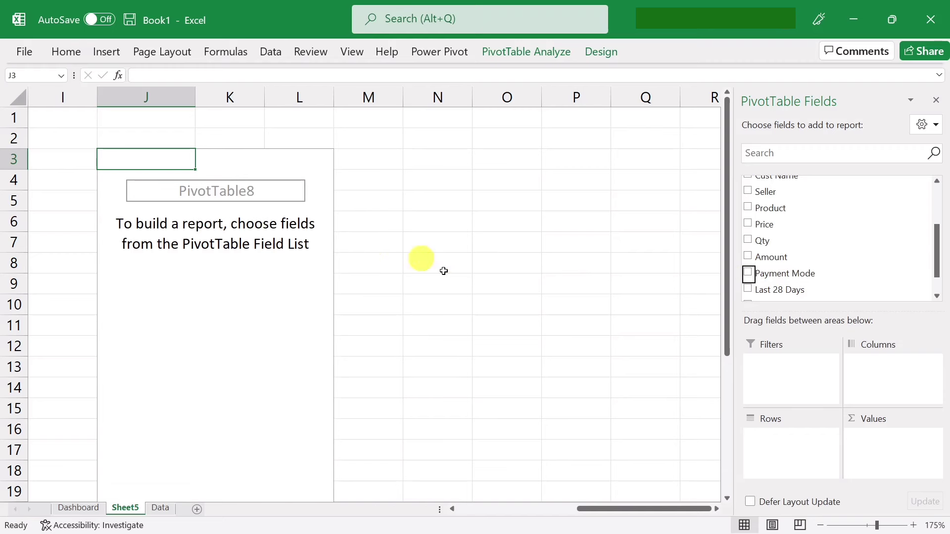
pyautogui.scroll(2, 786, 268)
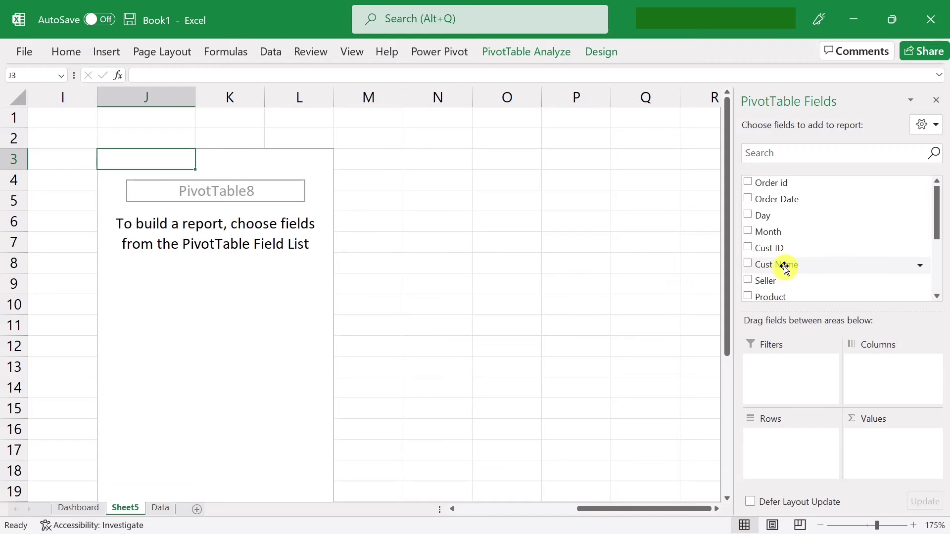
pyautogui.click(748, 199)
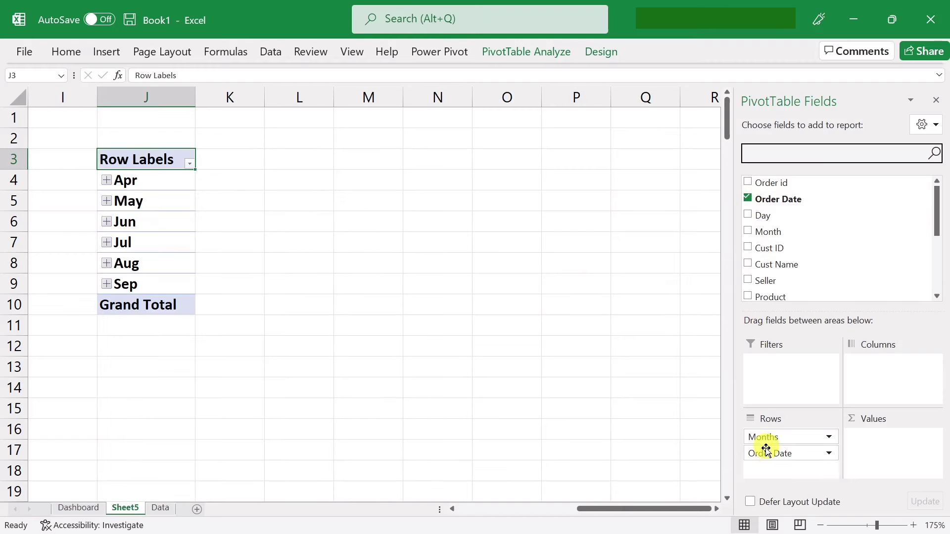
pyautogui.moveTo(770, 454); pyautogui.dragTo(190, 256)
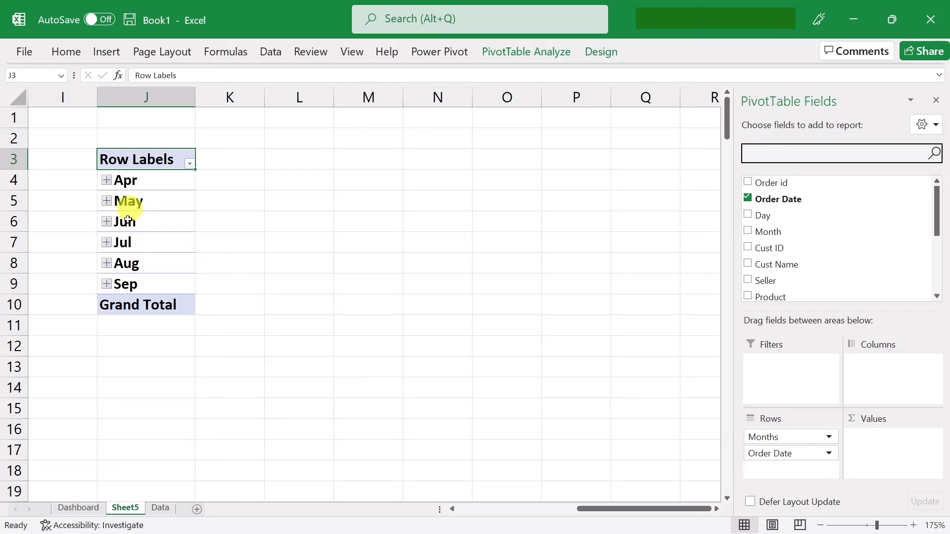
pyautogui.moveTo(774, 438); pyautogui.dragTo(815, 261)
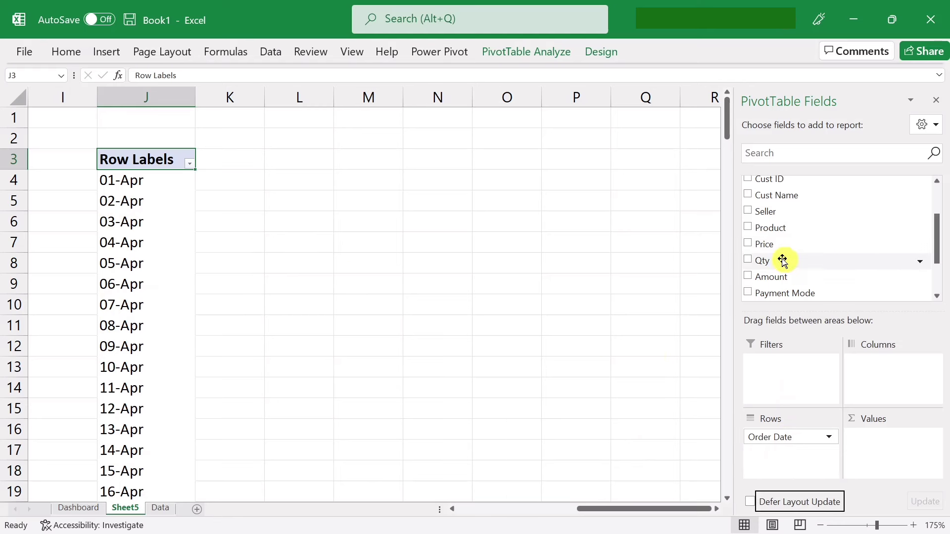
pyautogui.click(748, 261)
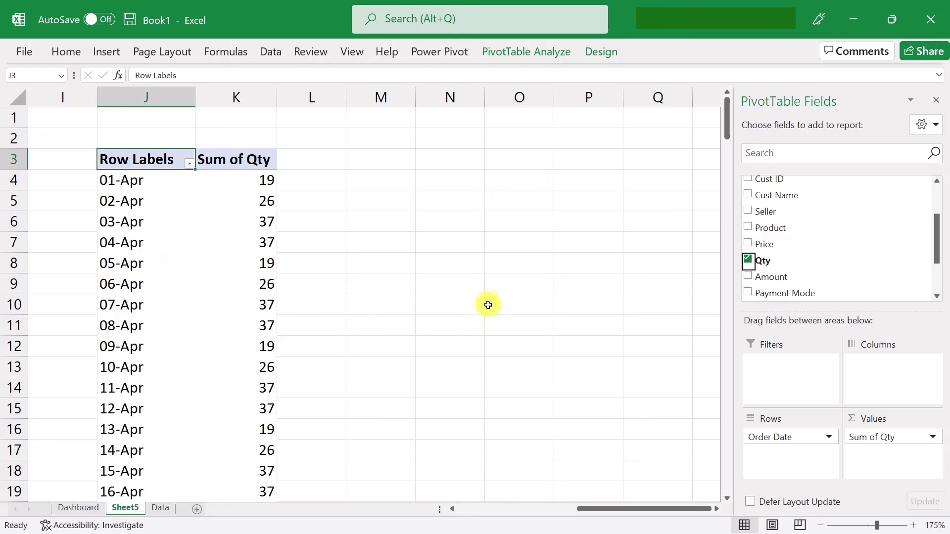
pyautogui.scroll(-2, 812, 250)
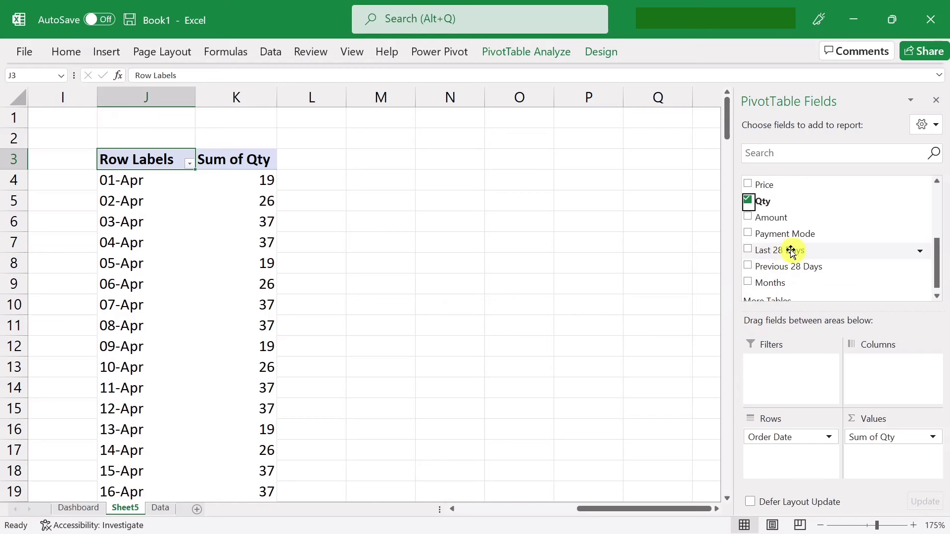
# - Add a Last 28 Days filter set to TRUE, leaving 16-Aug through 12-Sep totalling 3888
pyautogui.moveTo(774, 250); pyautogui.dragTo(795, 365)
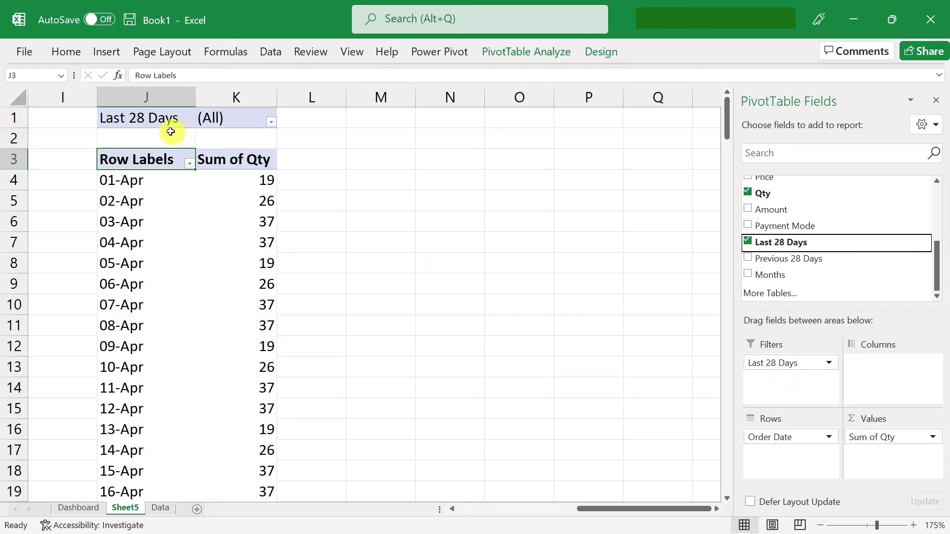
pyautogui.click(272, 123)
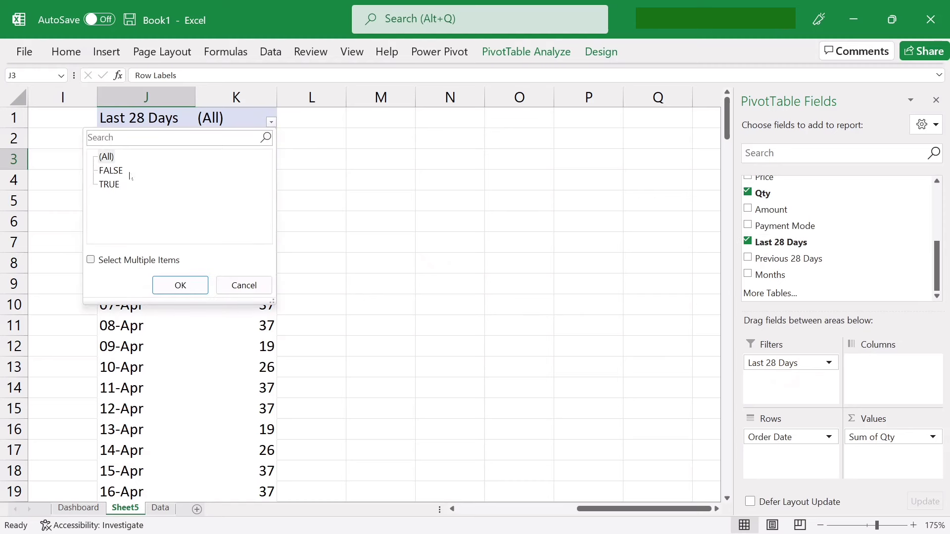
pyautogui.click(166, 288)
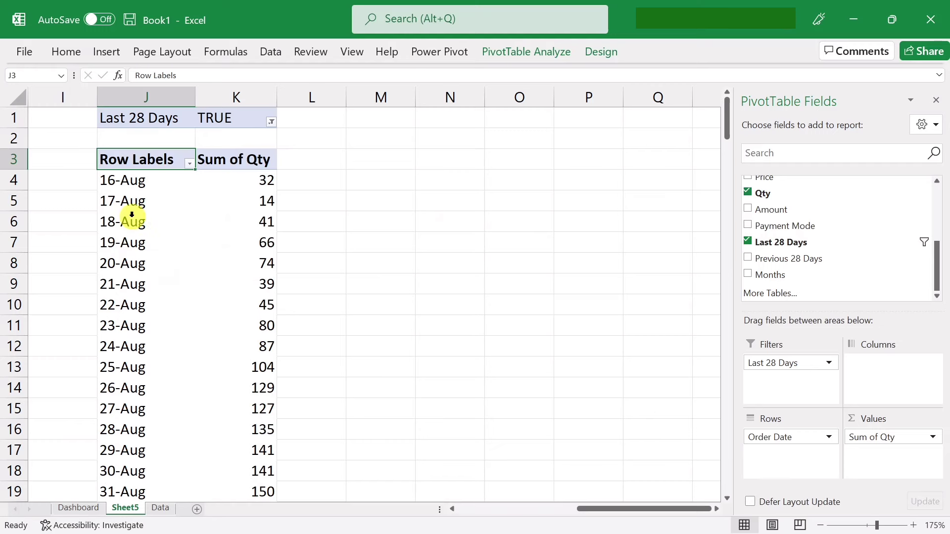
pyautogui.scroll(-3, 140, 287)
pyautogui.scroll(-5, 164, 289)
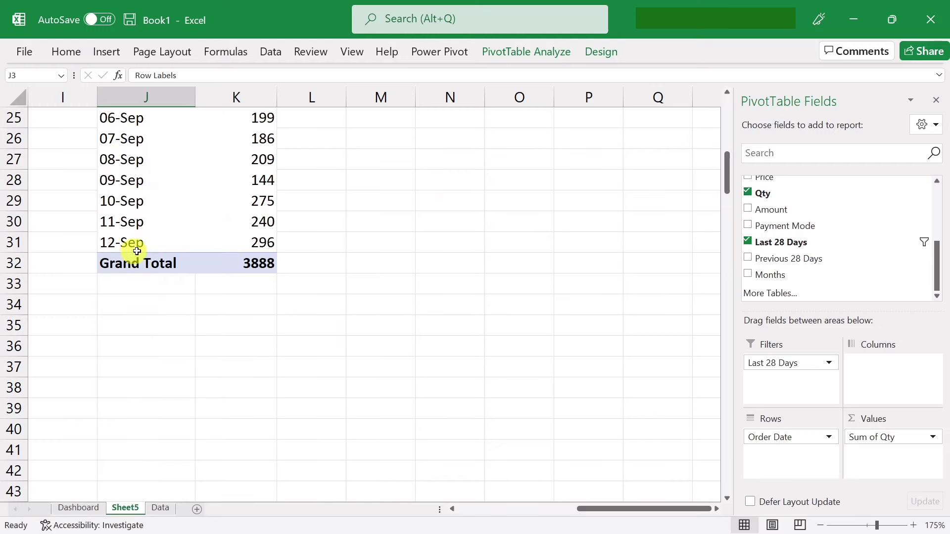
pyautogui.scroll(8, 355, 313)
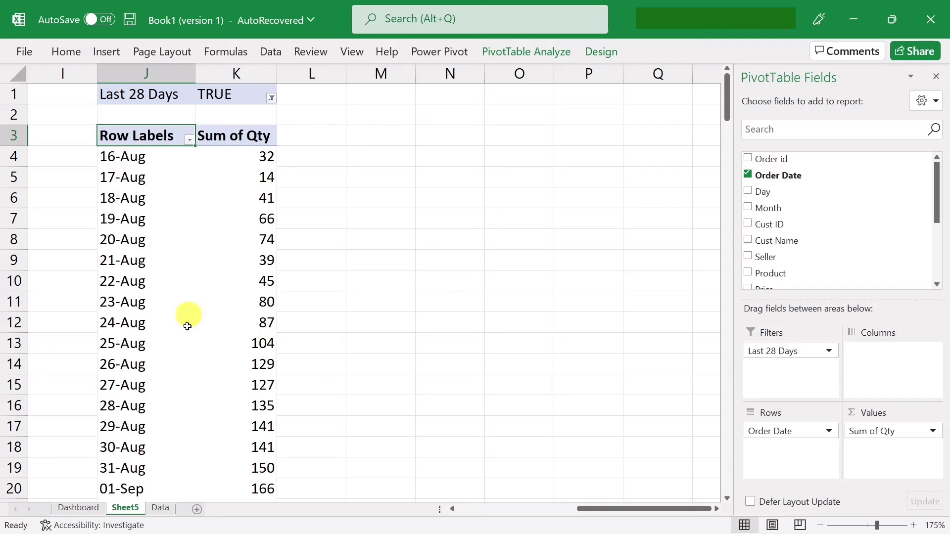
pyautogui.click(233, 282)
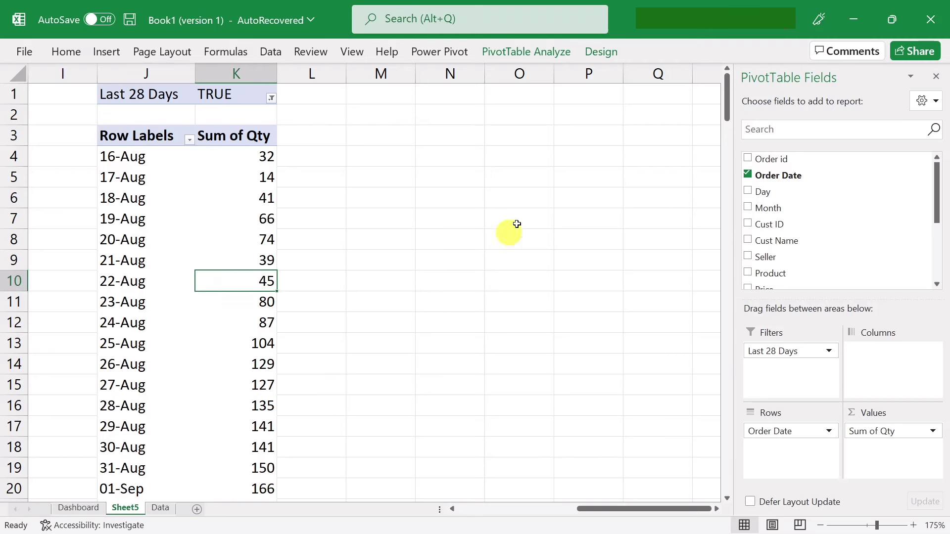
# - Insert a Line PivotChart from the daily quantity pivot
pyautogui.click(527, 55)
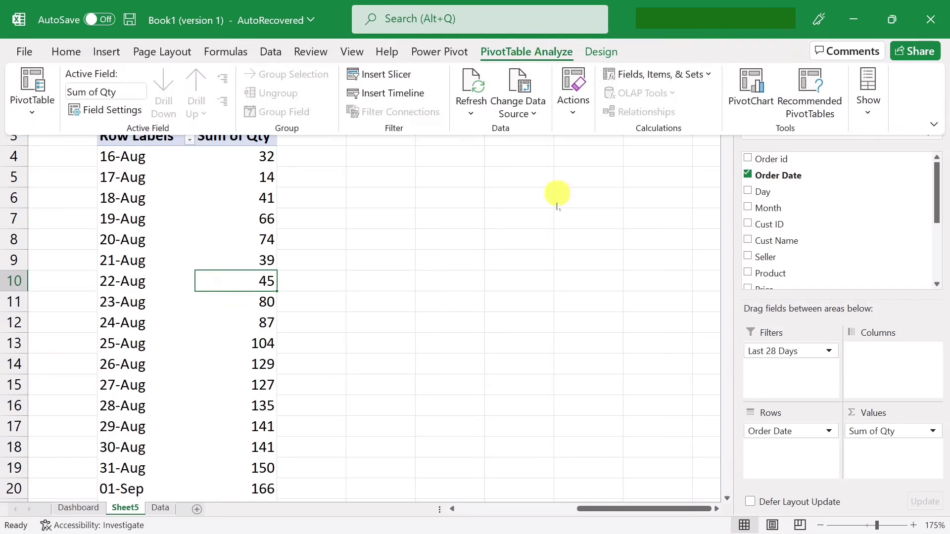
pyautogui.click(750, 89)
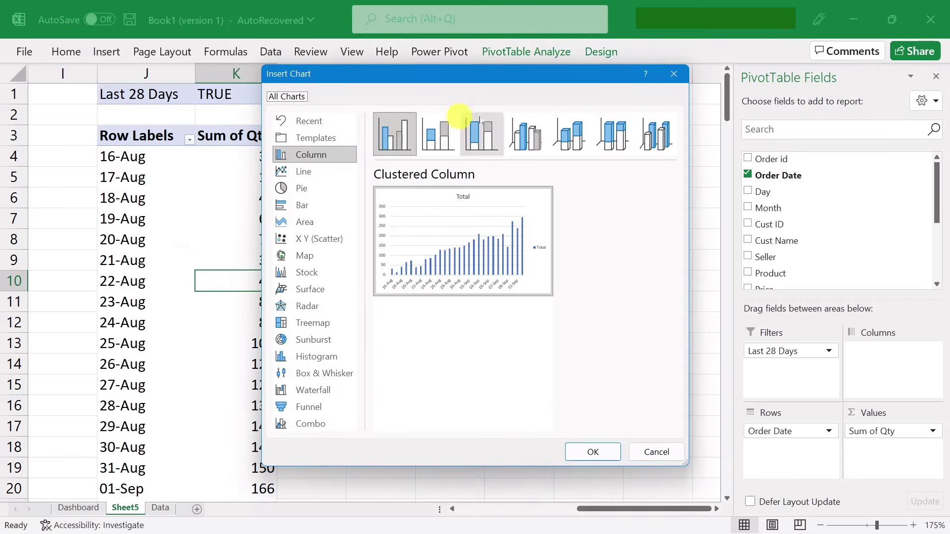
pyautogui.click(310, 173)
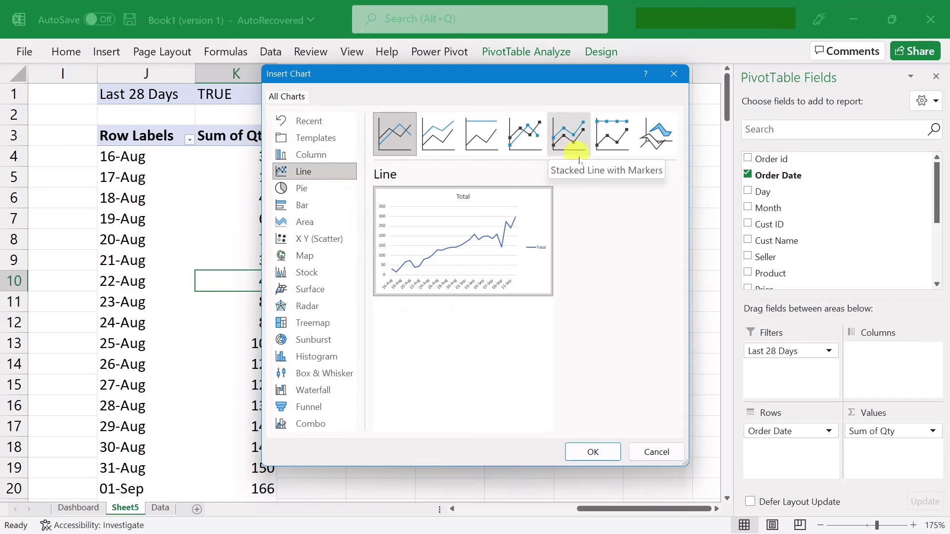
pyautogui.click(594, 453)
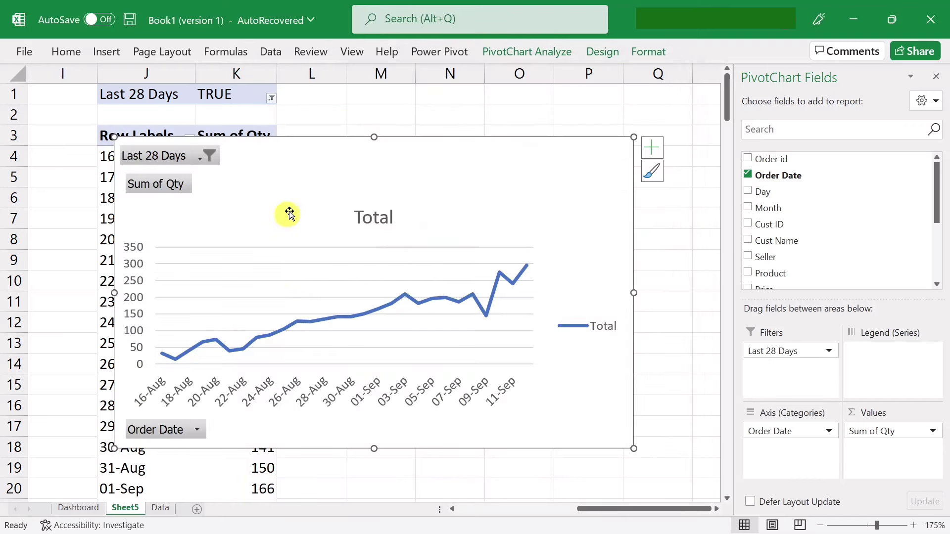
# - Hide field buttons, delete title, legend and date axis, shrink the line chart, and cut it
pyautogui.rightClick(166, 164)
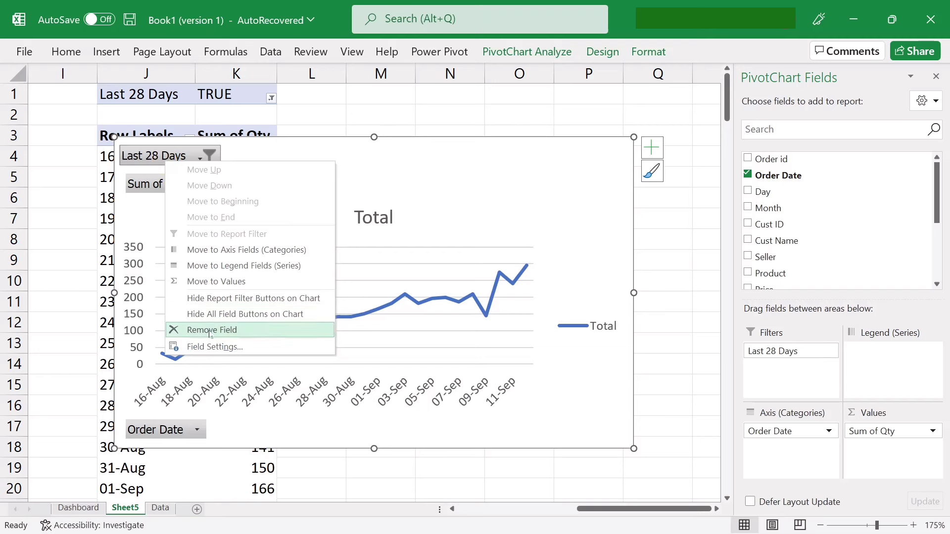
pyautogui.click(225, 317)
pyautogui.rightClick(375, 162)
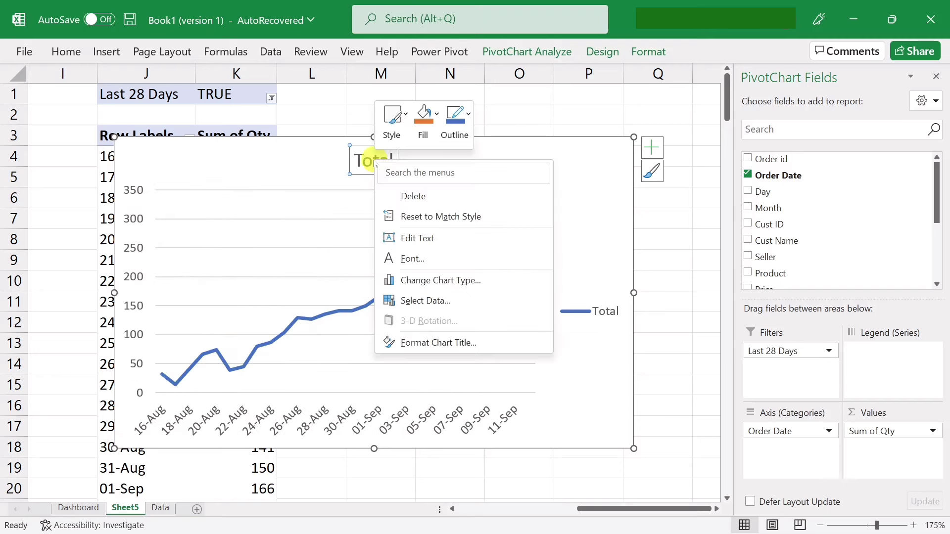
pyautogui.click(406, 196)
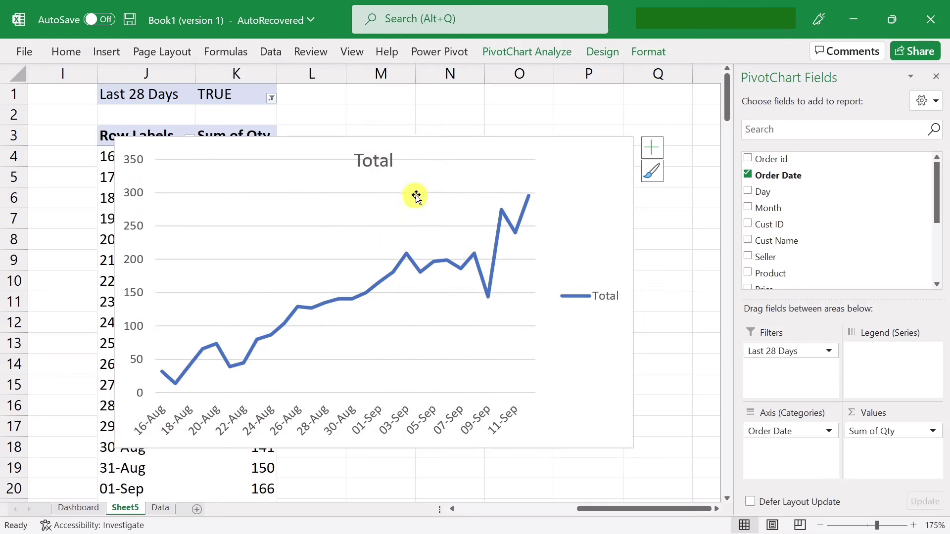
pyautogui.rightClick(580, 296)
pyautogui.click(632, 308)
pyautogui.rightClick(401, 420)
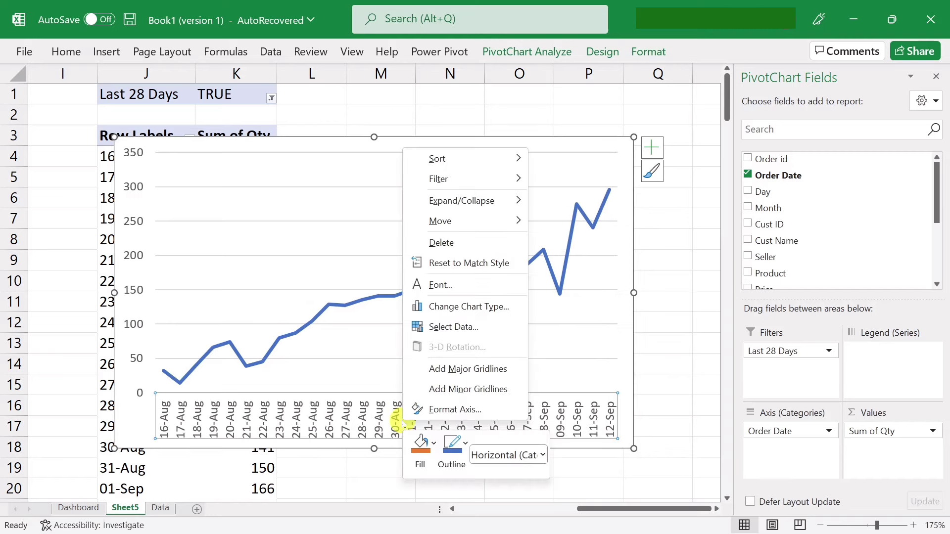
pyautogui.click(448, 242)
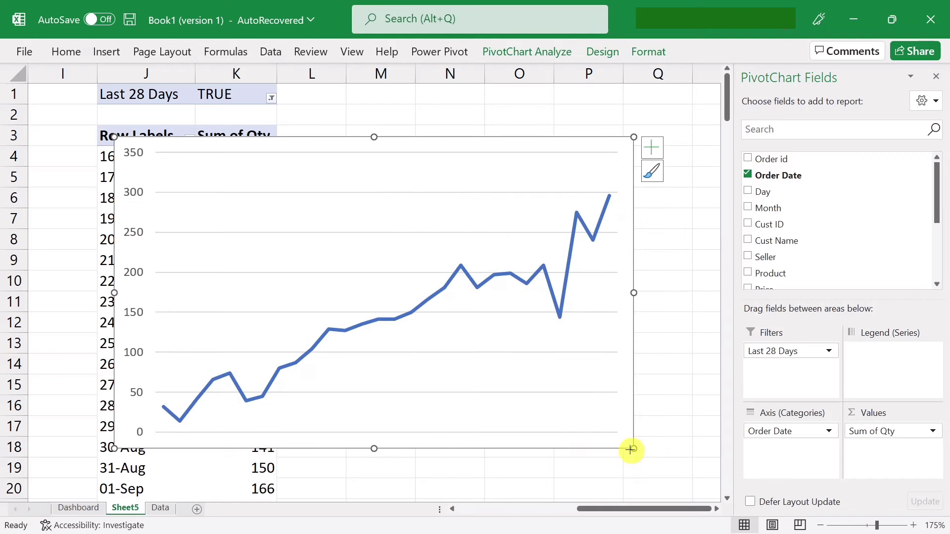
pyautogui.moveTo(631, 450); pyautogui.dragTo(575, 349)
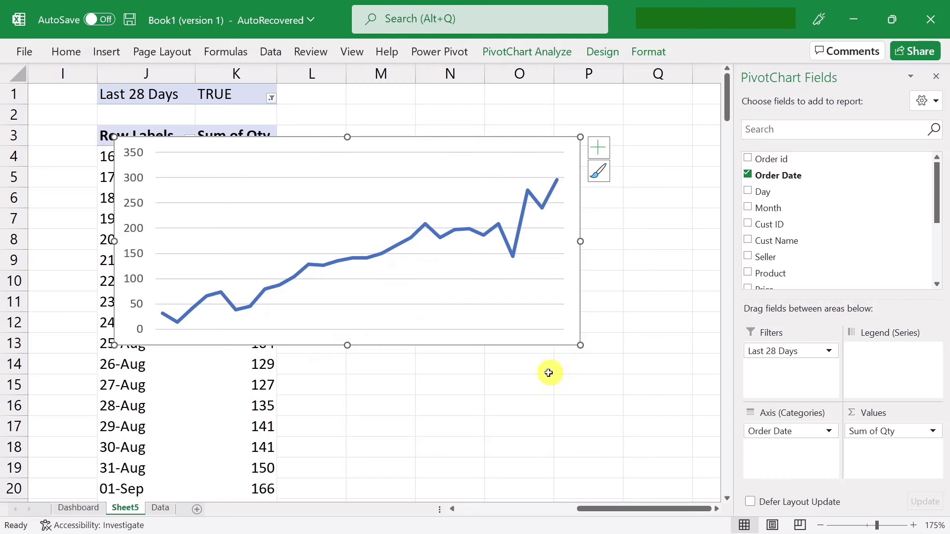
pyautogui.press('Delete')
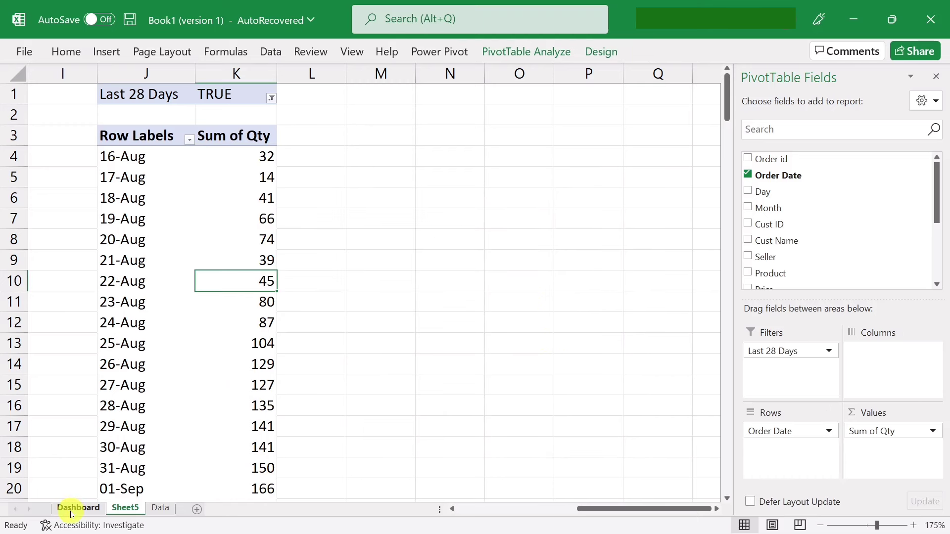
# - Paste the line chart onto the Dashboard and size it to fit the Last 28 Days panel
pyautogui.click(74, 508)
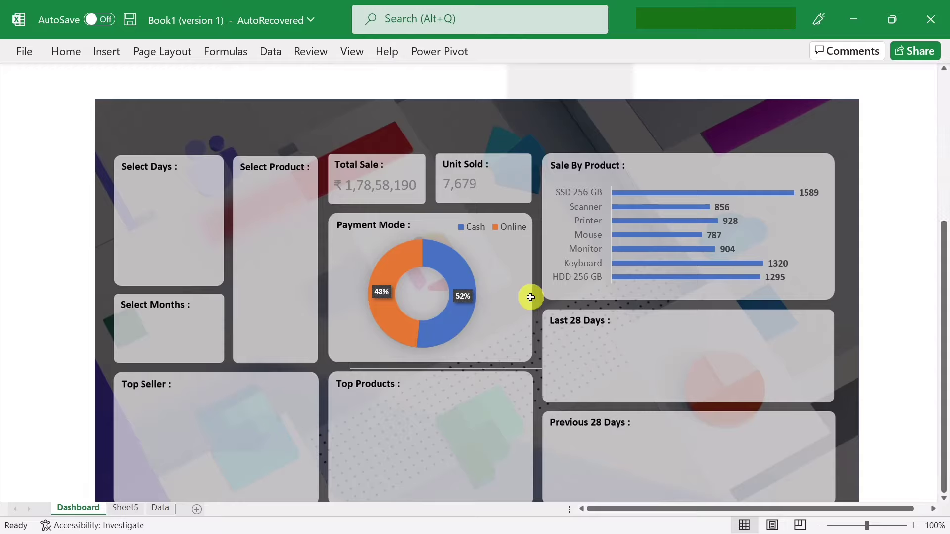
pyautogui.hotkey('ctrl', 'v')
pyautogui.click(419, 378)
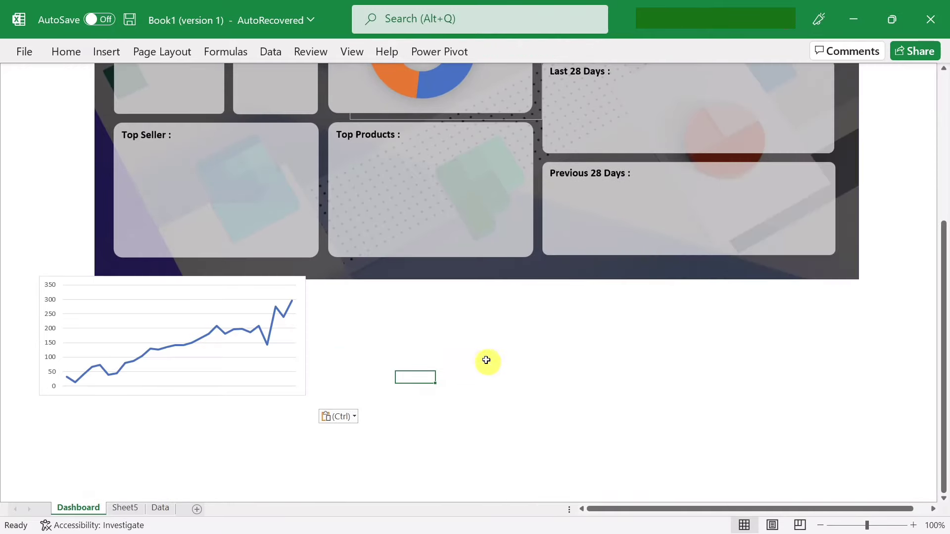
pyautogui.moveTo(301, 370); pyautogui.dragTo(655, 243)
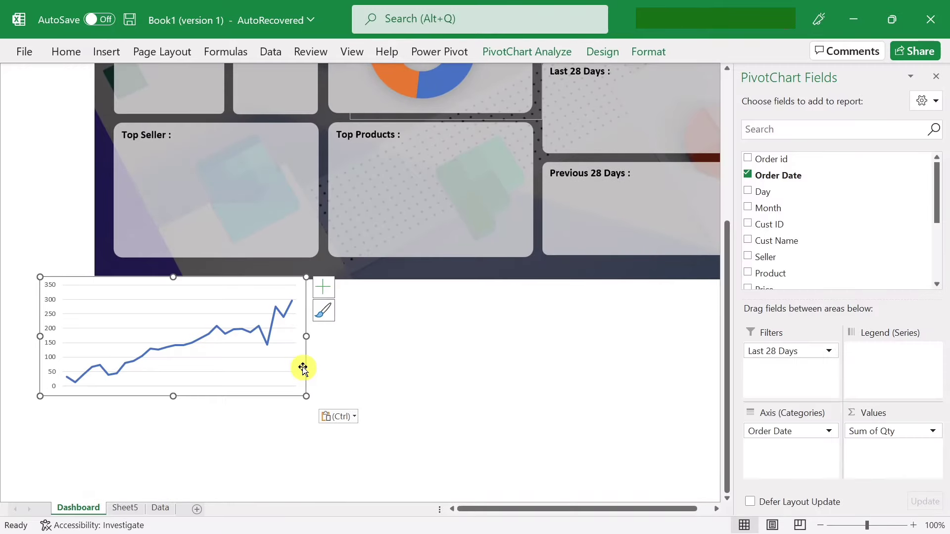
pyautogui.scroll(3, 658, 248)
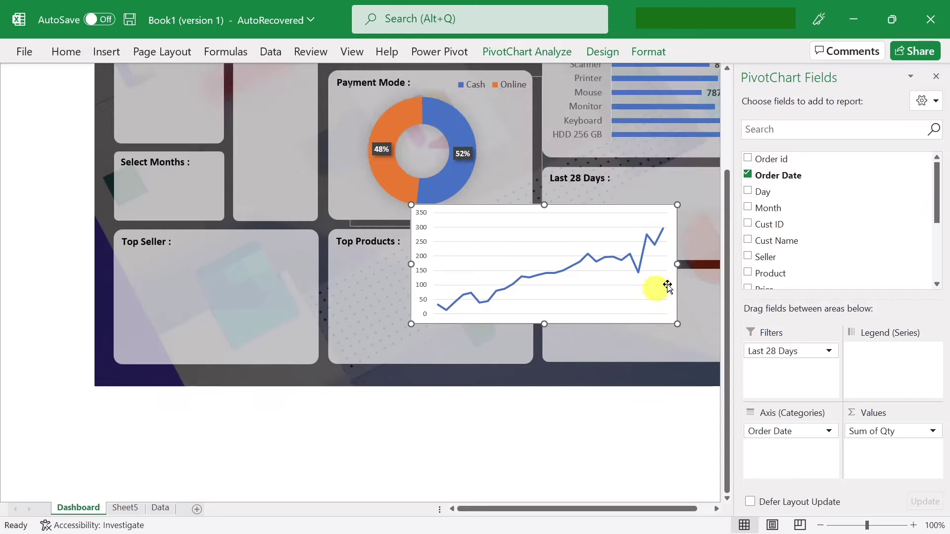
pyautogui.click(937, 78)
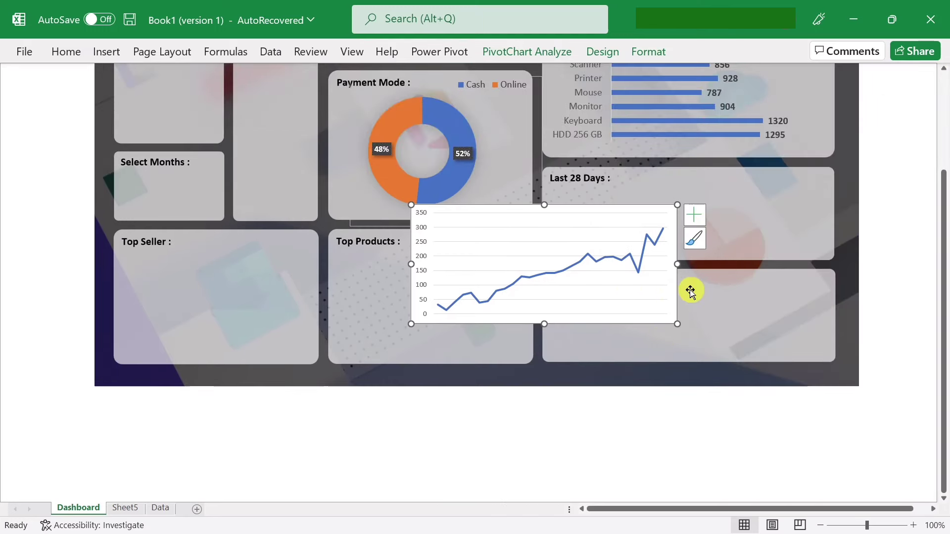
pyautogui.moveTo(676, 296); pyautogui.dragTo(789, 252)
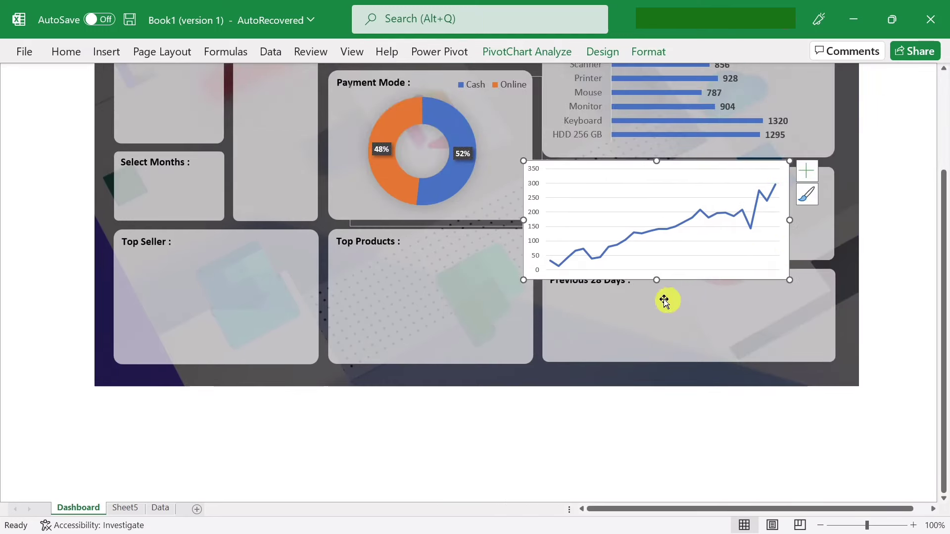
pyautogui.moveTo(656, 280); pyautogui.dragTo(657, 241)
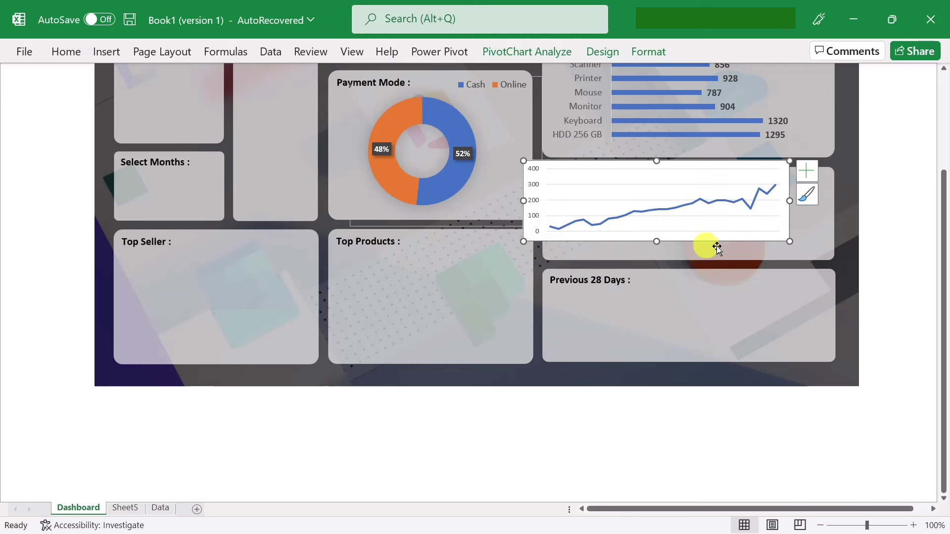
pyautogui.moveTo(786, 218); pyautogui.dragTo(807, 246)
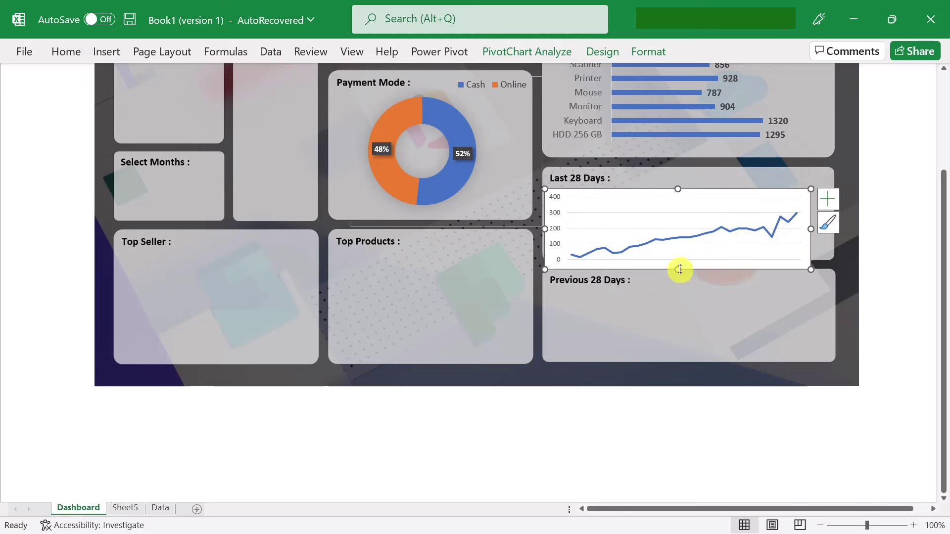
pyautogui.moveTo(679, 270); pyautogui.dragTo(678, 258)
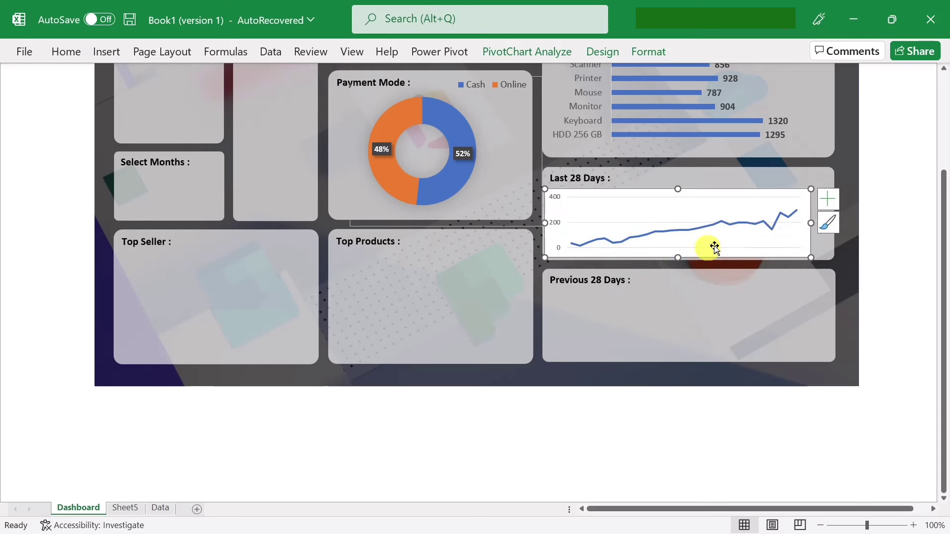
pyautogui.moveTo(808, 223); pyautogui.dragTo(827, 221)
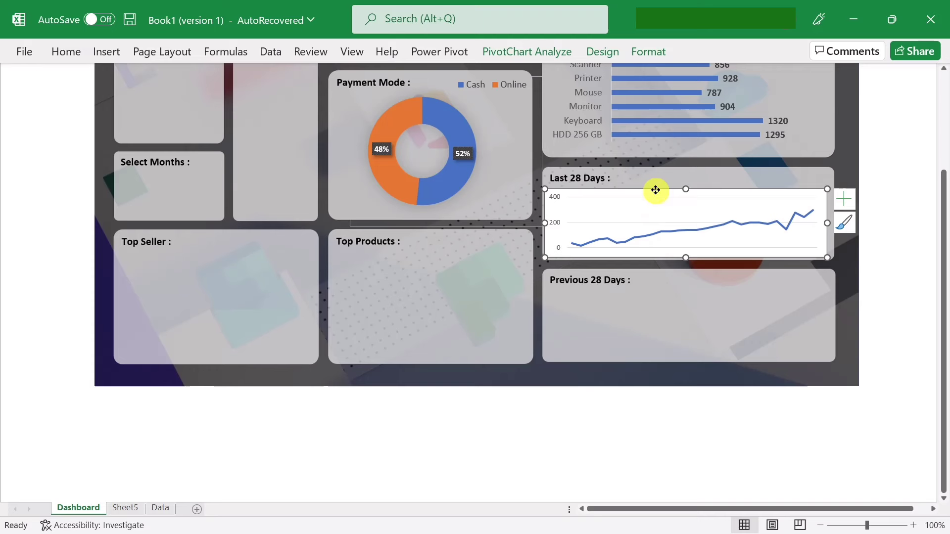
# - Set the Last 28 Days chart's shape fill to No Fill so the card shows through
pyautogui.click(649, 52)
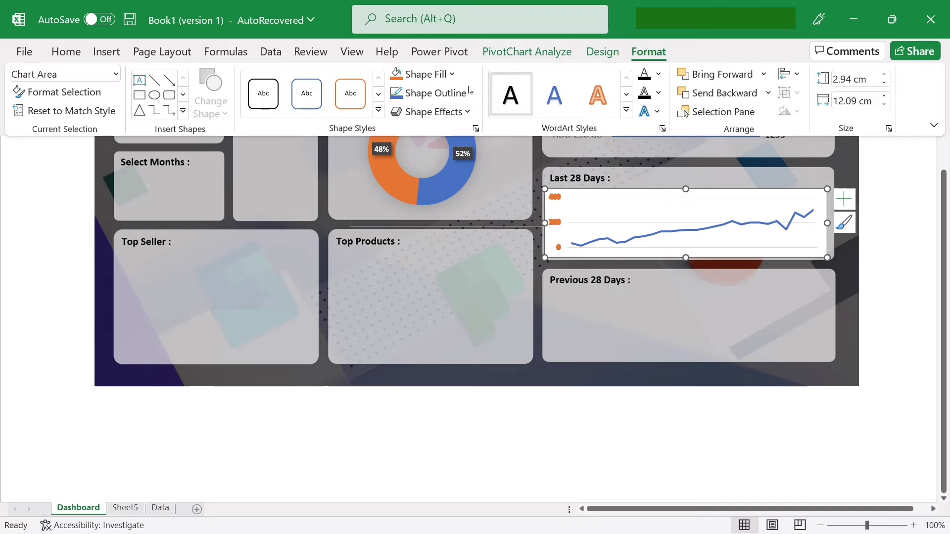
pyautogui.click(451, 76)
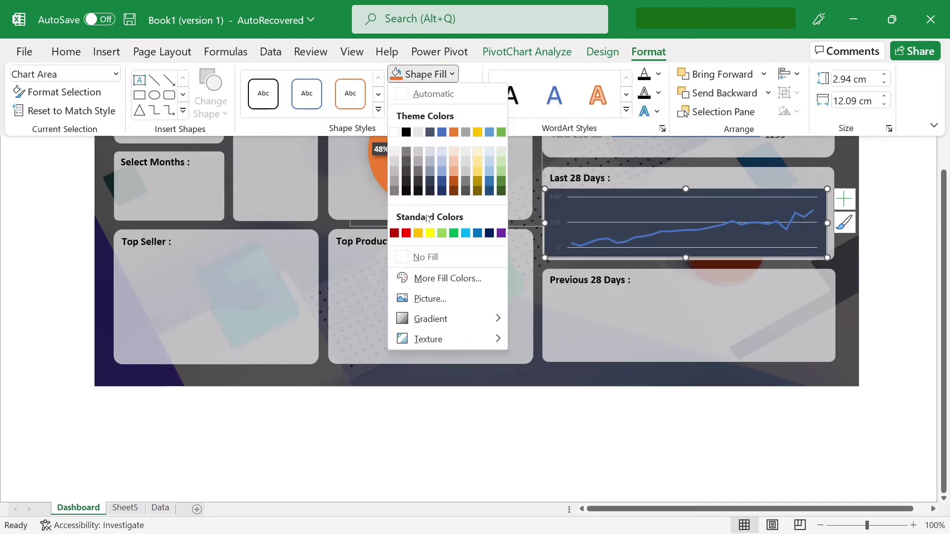
pyautogui.click(425, 254)
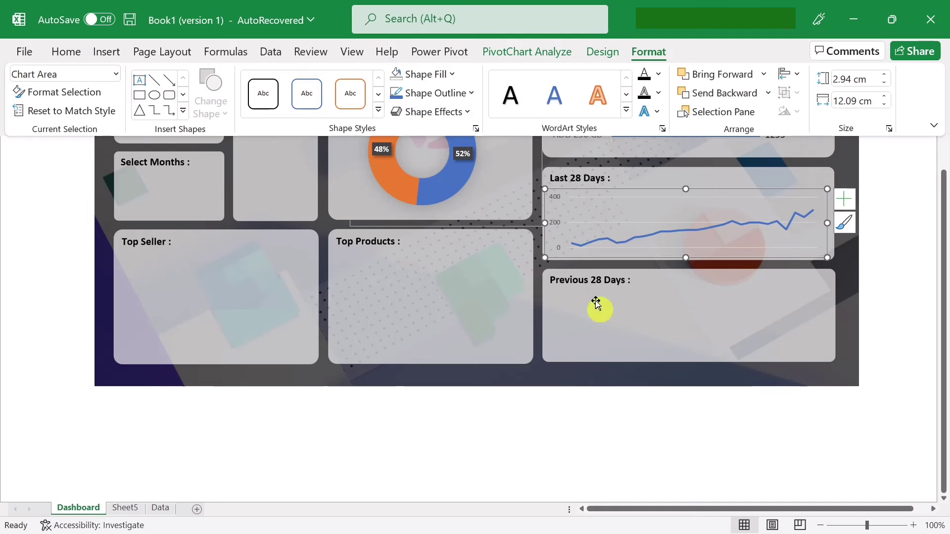
pyautogui.click(435, 93)
pyautogui.click(444, 276)
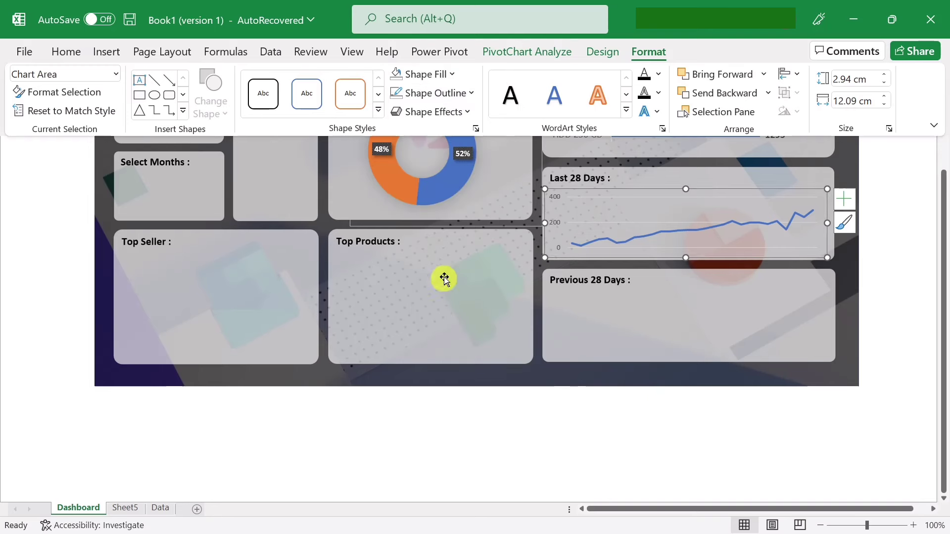
pyautogui.click(625, 423)
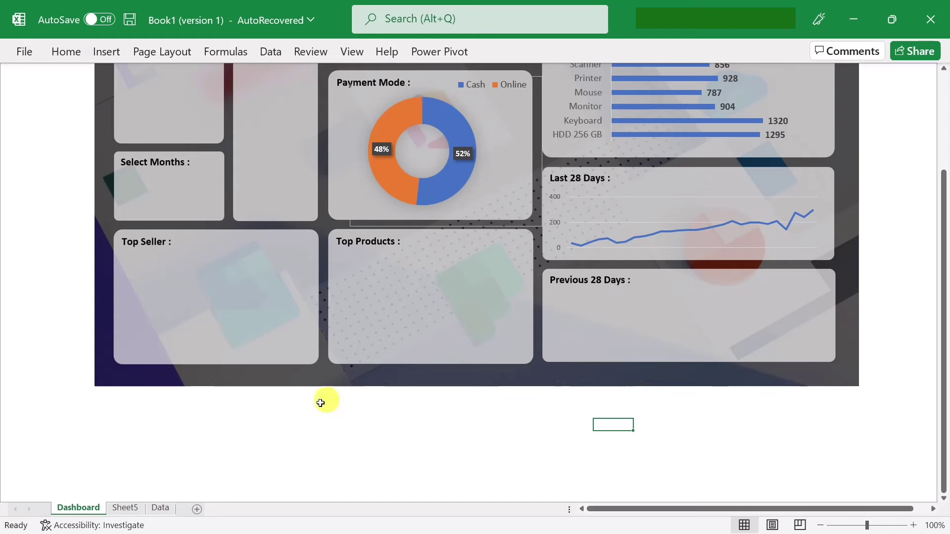
pyautogui.moveTo(660, 65)
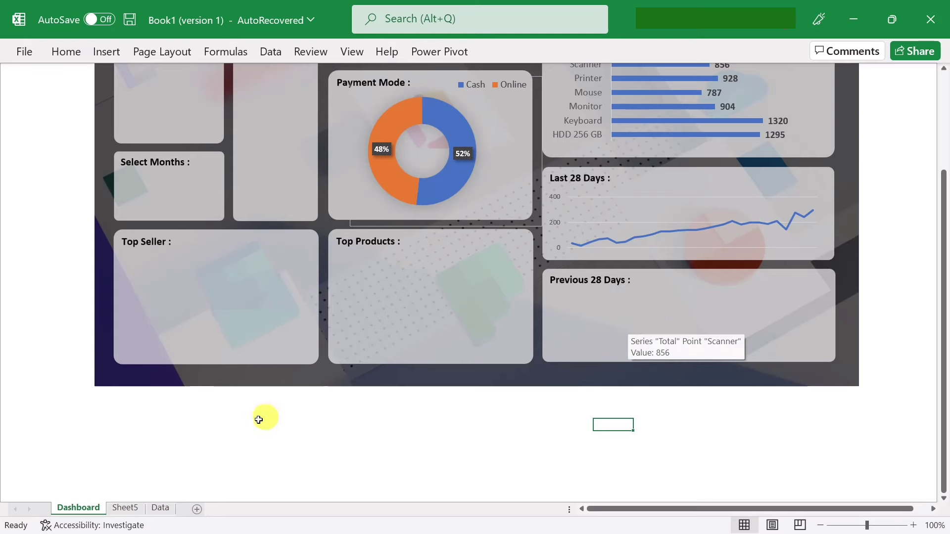
# - Copy the product pivot table G3:H11 on Sheet5 and paste it at M3
pyautogui.click(124, 508)
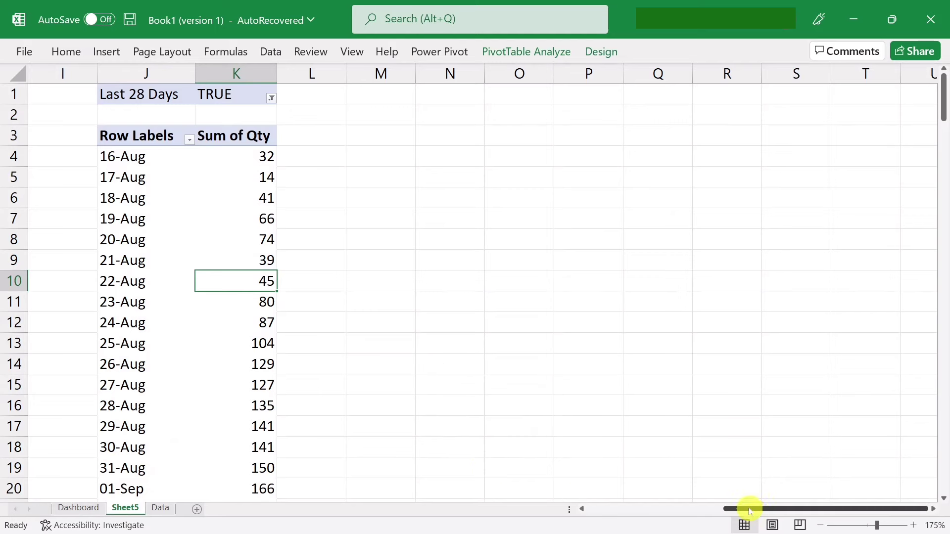
pyautogui.moveTo(750, 510); pyautogui.dragTo(720, 510)
pyautogui.click(142, 144)
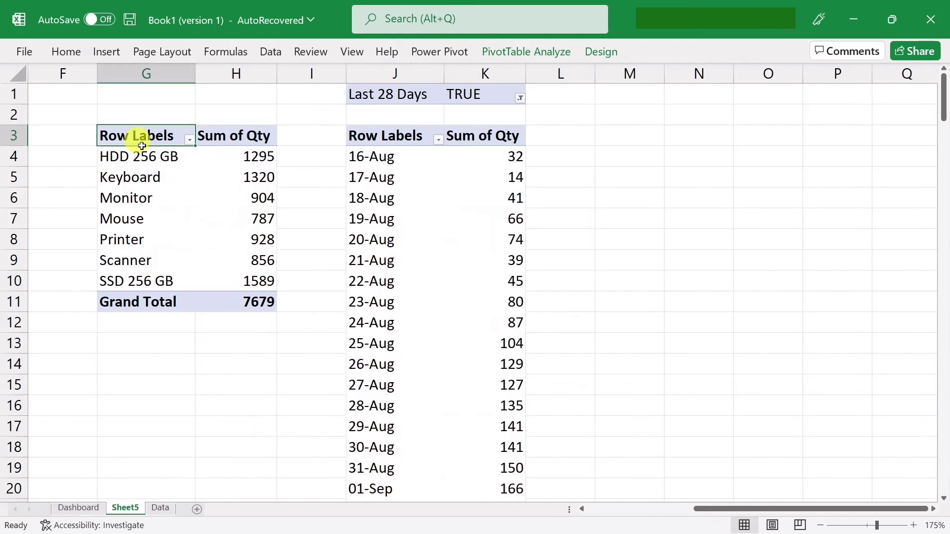
pyautogui.moveTo(142, 145); pyautogui.dragTo(257, 303)
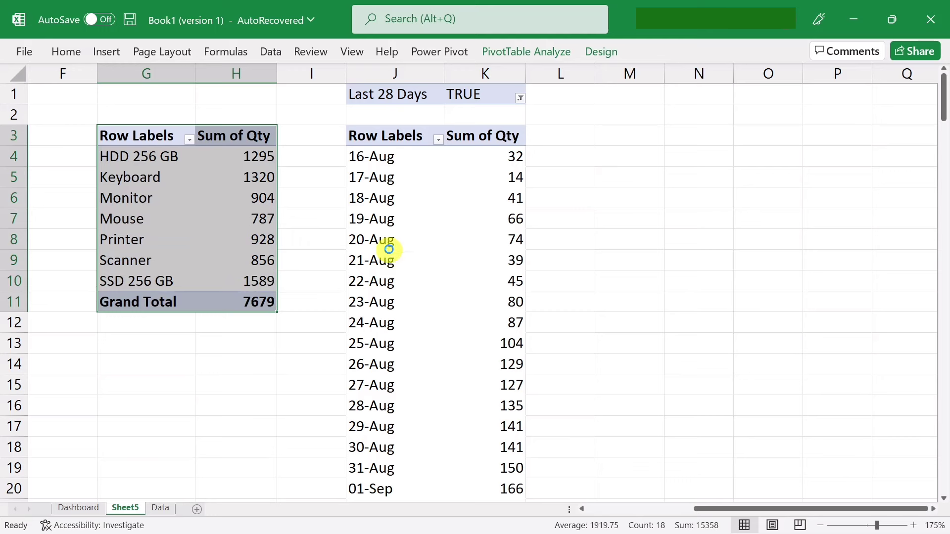
pyautogui.hotkey('ctrl', 'c')
pyautogui.click(652, 138)
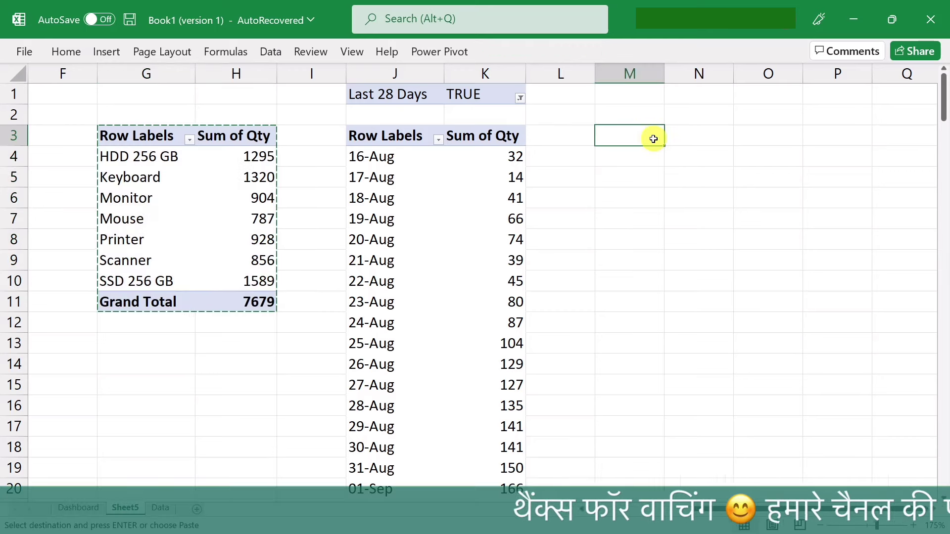
pyautogui.hotkey('ctrl', 'v')
# - Show the field list and uncheck Product and Qty in the copied pivot
pyautogui.click(651, 206)
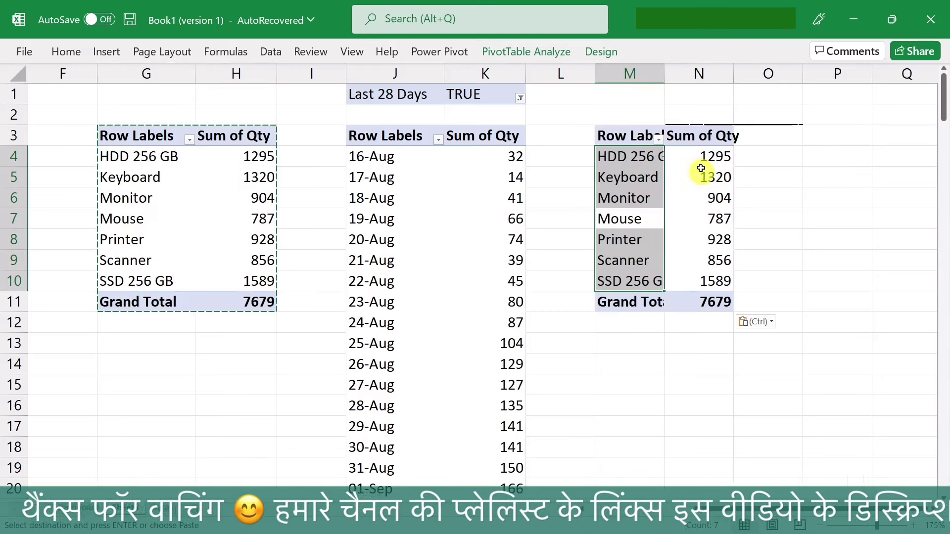
pyautogui.press('Right')
pyautogui.press('Right')
pyautogui.press('Right')
pyautogui.press('Right')
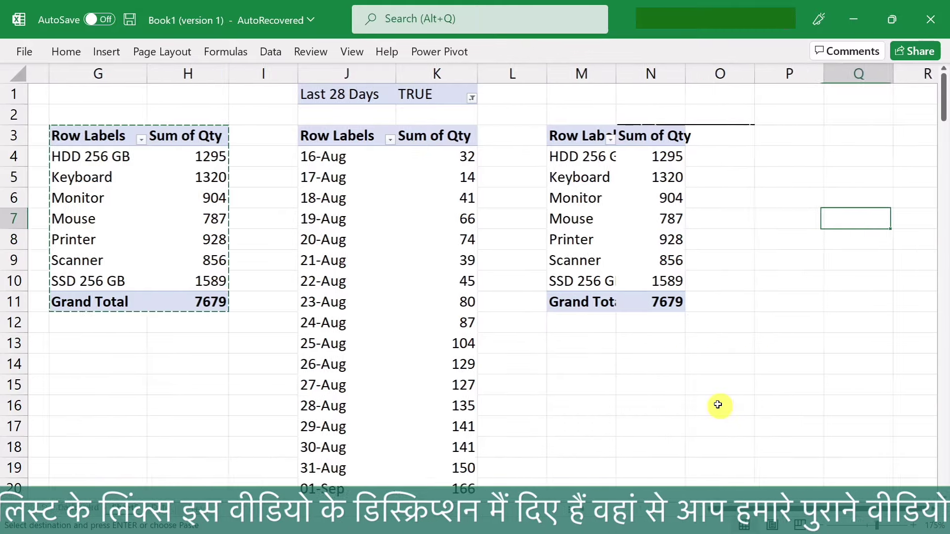
pyautogui.hscroll(3, 718, 404)
pyautogui.hscroll(2, 452, 292)
pyautogui.click(145, 201)
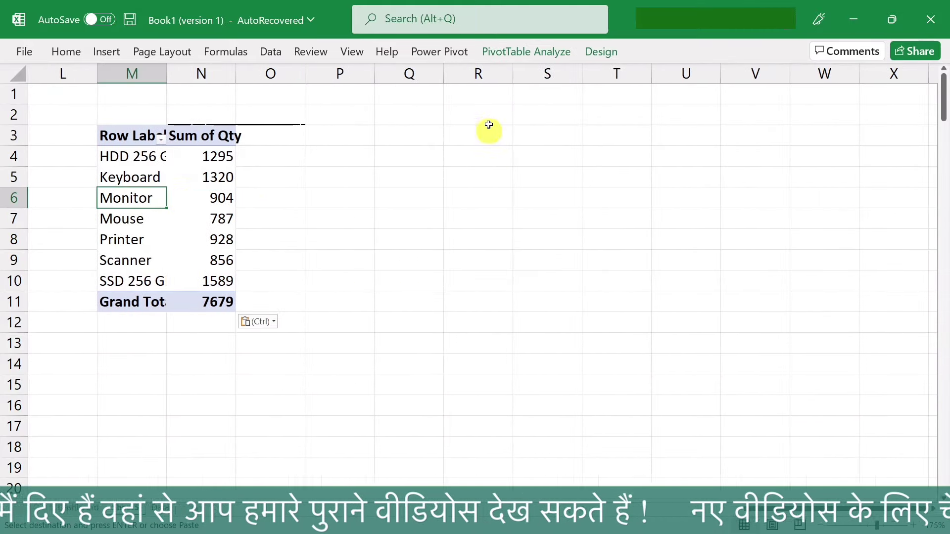
pyautogui.click(526, 52)
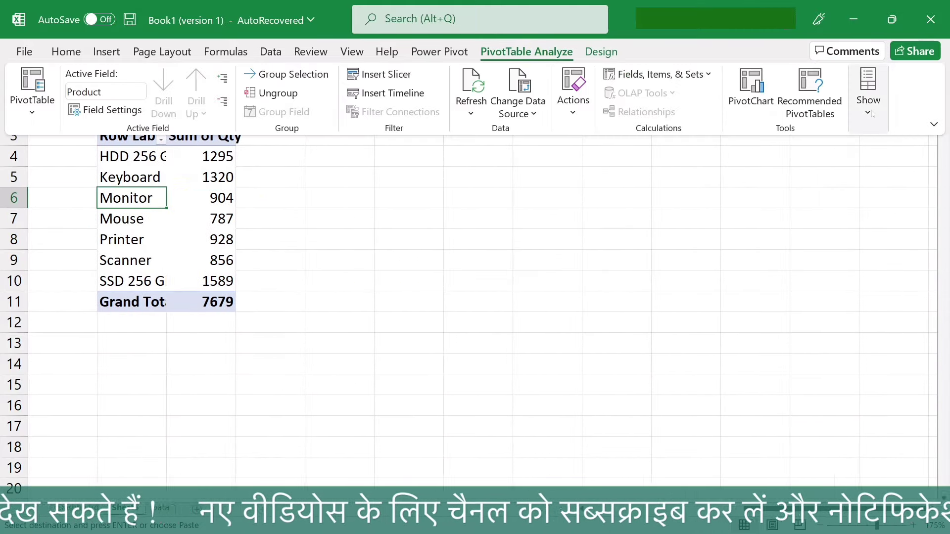
pyautogui.click(870, 114)
pyautogui.click(849, 163)
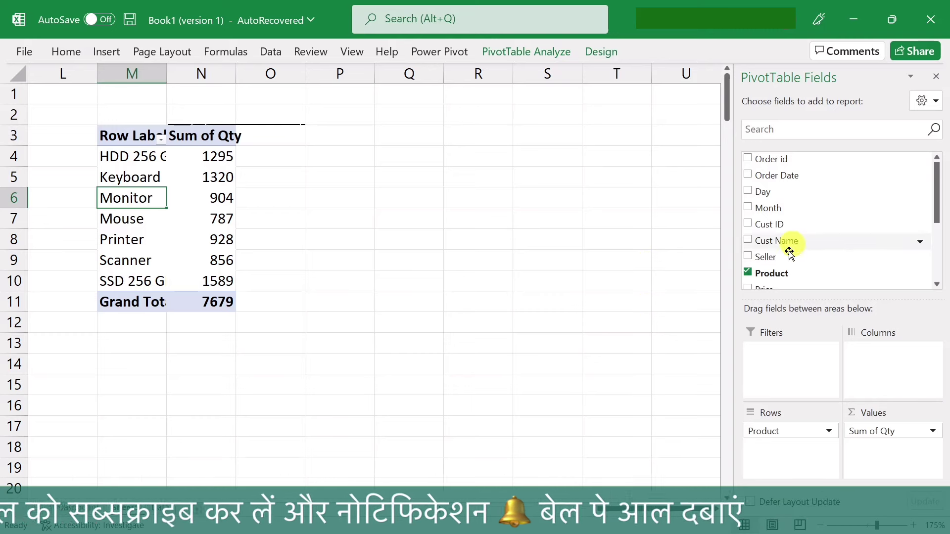
pyautogui.click(747, 272)
pyautogui.scroll(-2, 752, 268)
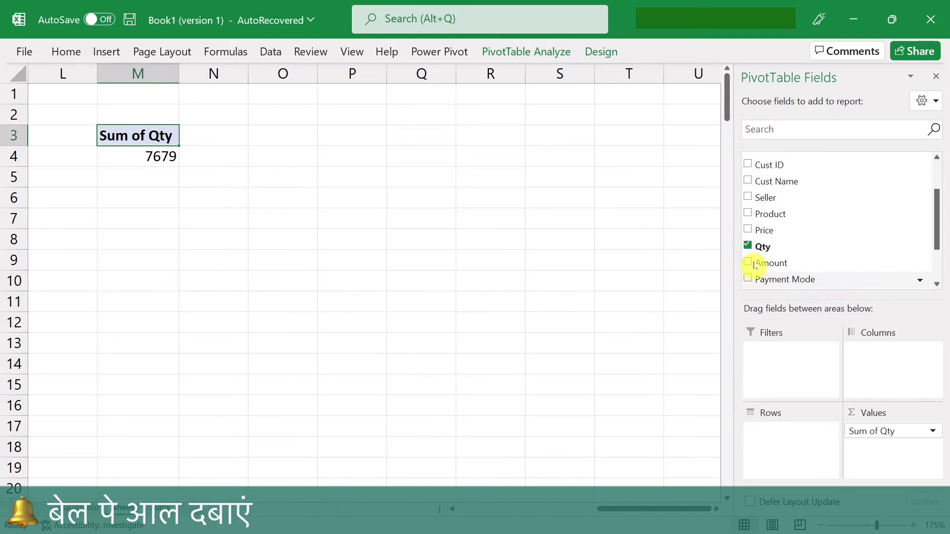
pyautogui.click(747, 245)
pyautogui.scroll(2, 756, 253)
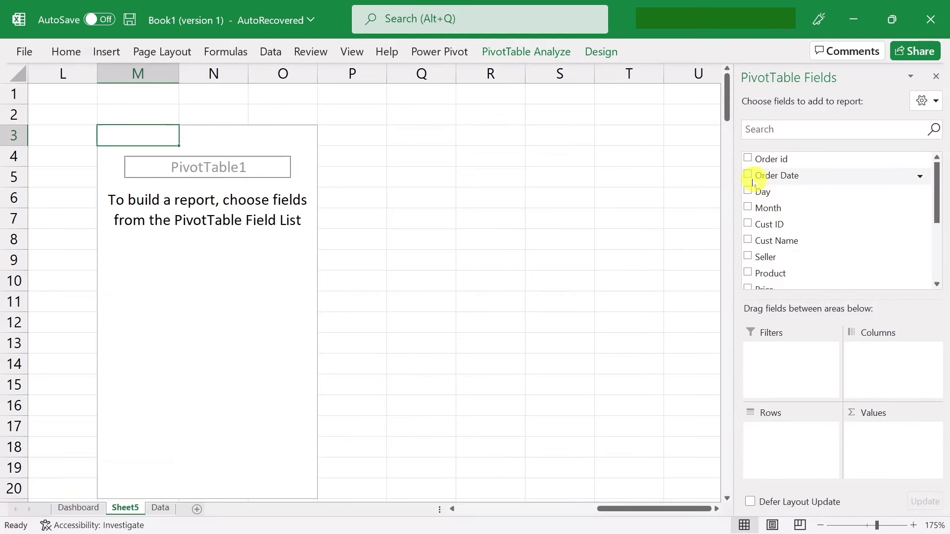
# - Put Order Date in rows without the Months grouping, with Sum of Qty as values
pyautogui.click(748, 175)
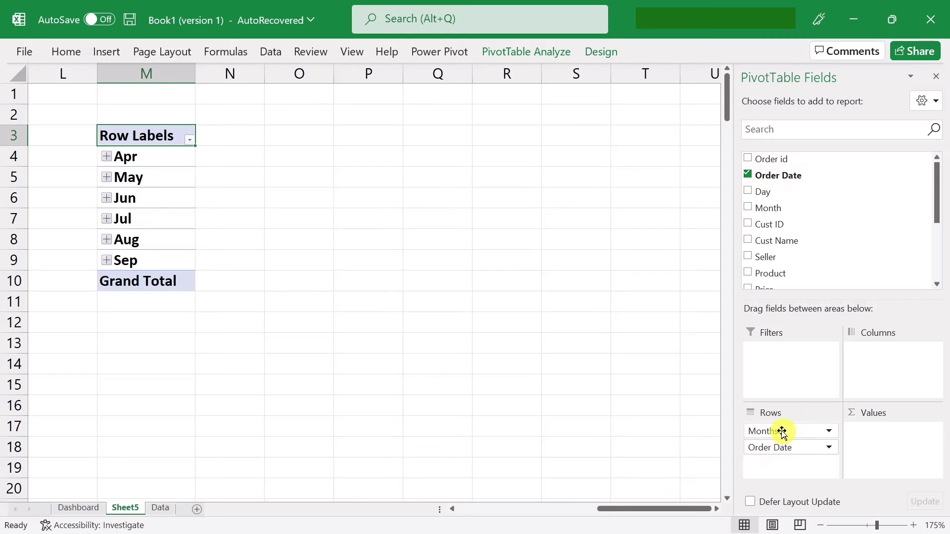
pyautogui.moveTo(781, 432); pyautogui.dragTo(816, 224)
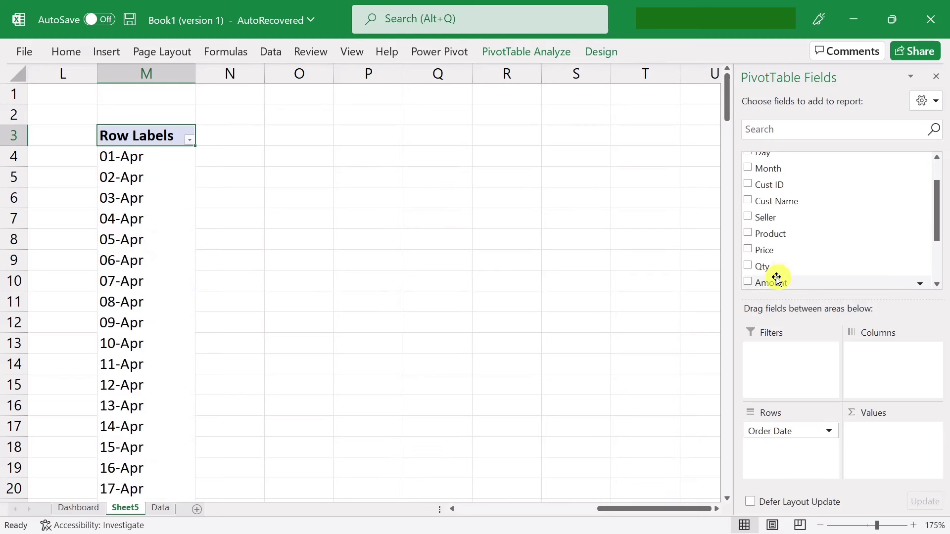
pyautogui.click(747, 267)
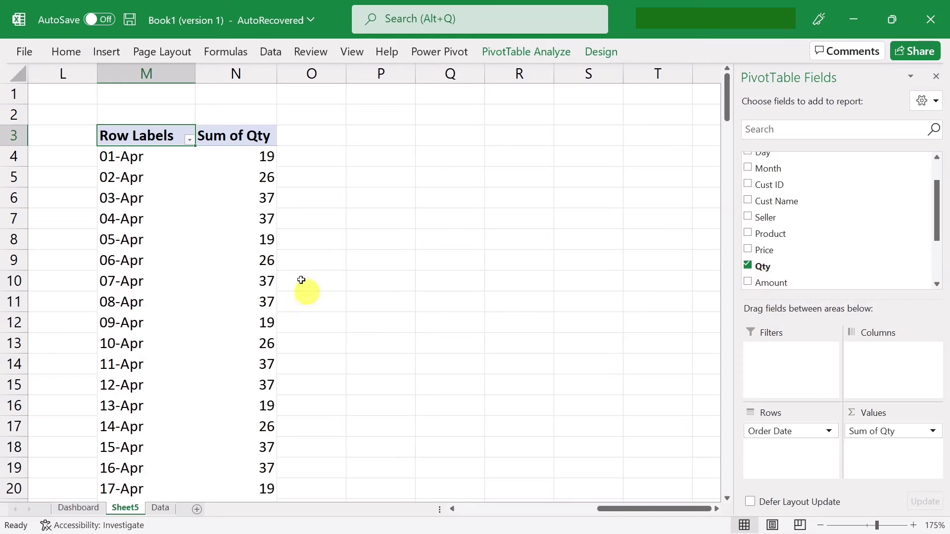
# - Add Previous 28 Days as a report filter set to TRUE
pyautogui.scroll(-3, 842, 273)
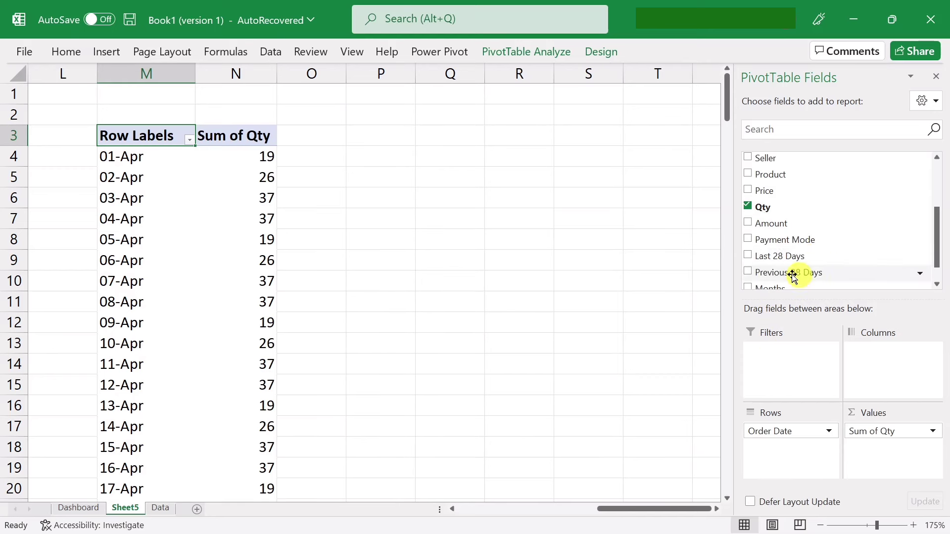
pyautogui.moveTo(776, 276); pyautogui.dragTo(771, 357)
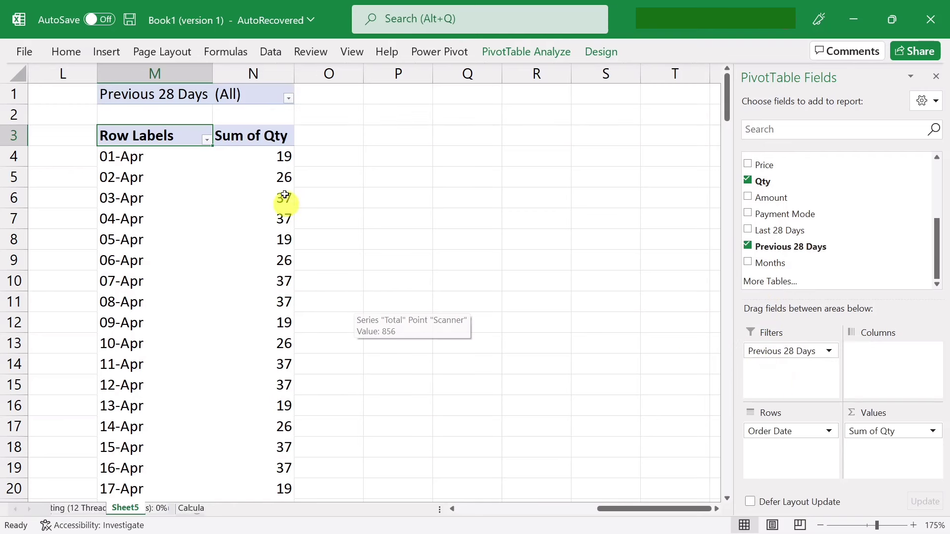
pyautogui.click(288, 98)
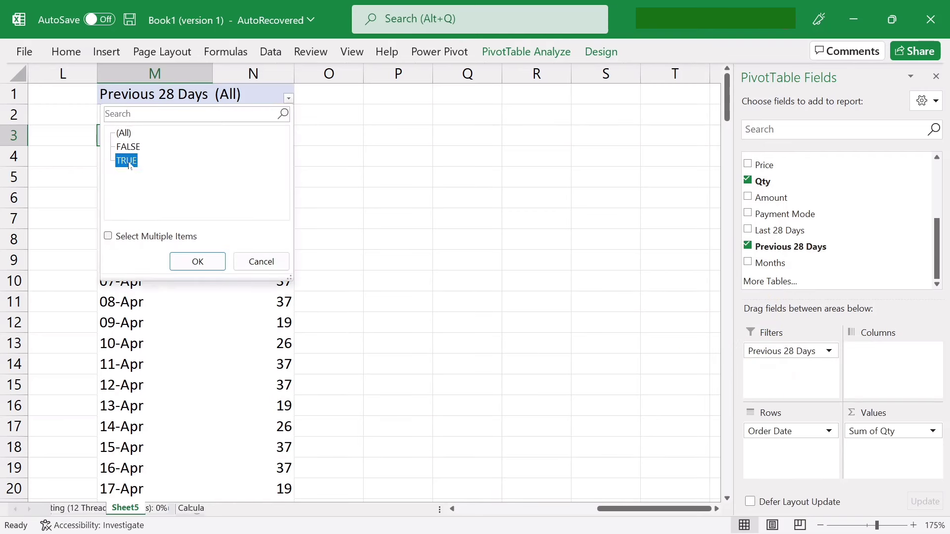
pyautogui.click(196, 263)
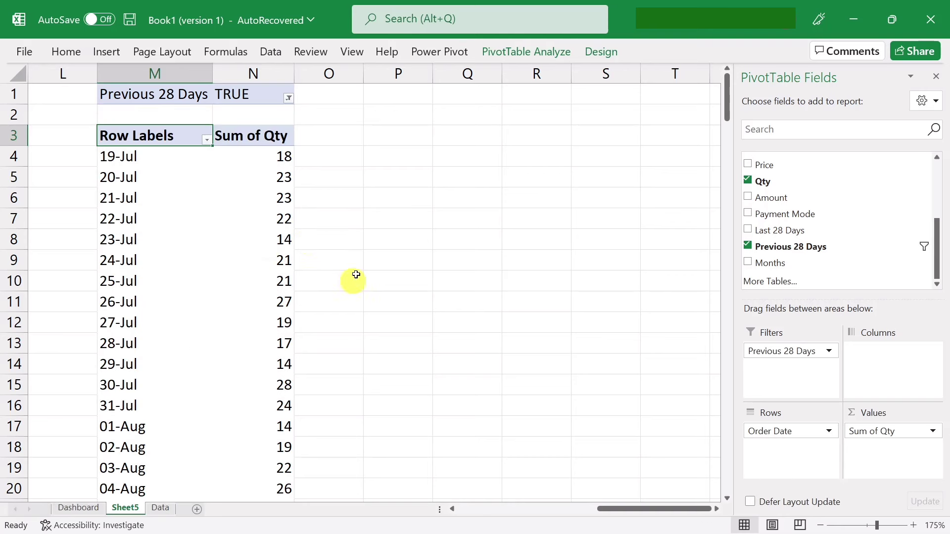
pyautogui.click(220, 279)
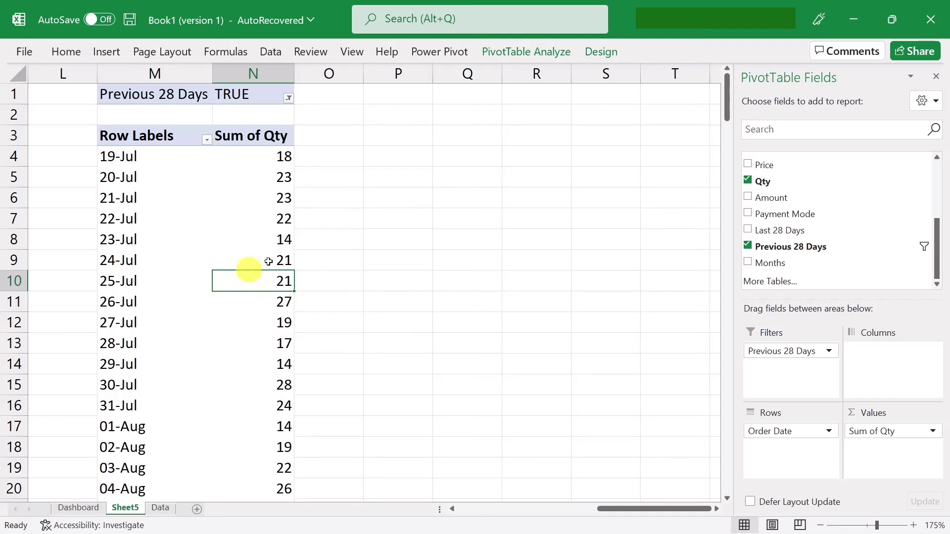
pyautogui.click(526, 51)
# - Insert a line PivotChart, then delete its date axis and hide its field buttons
pyautogui.click(749, 97)
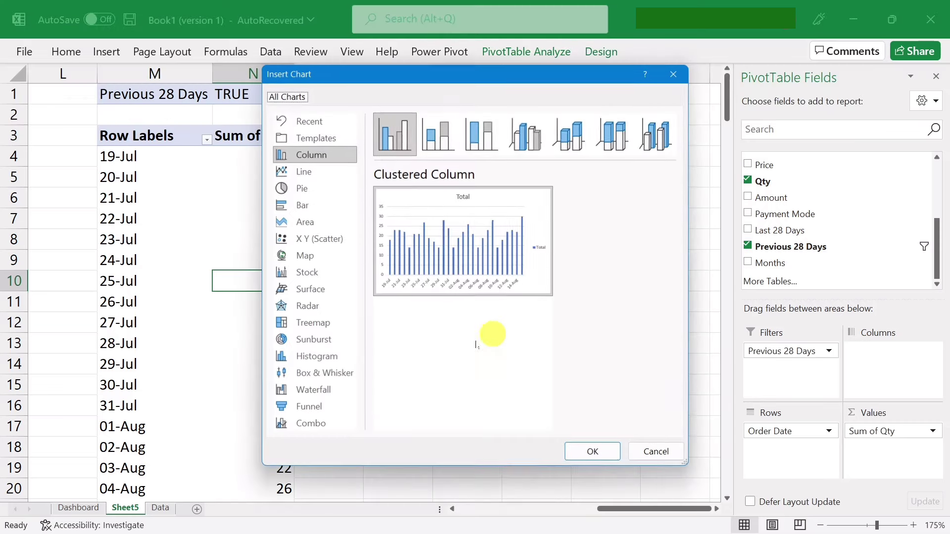
pyautogui.click(303, 172)
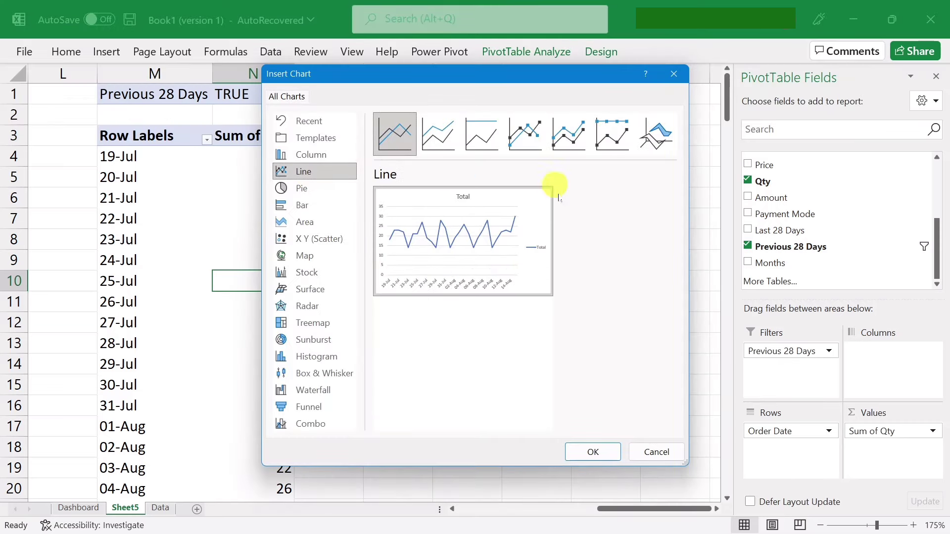
pyautogui.click(592, 452)
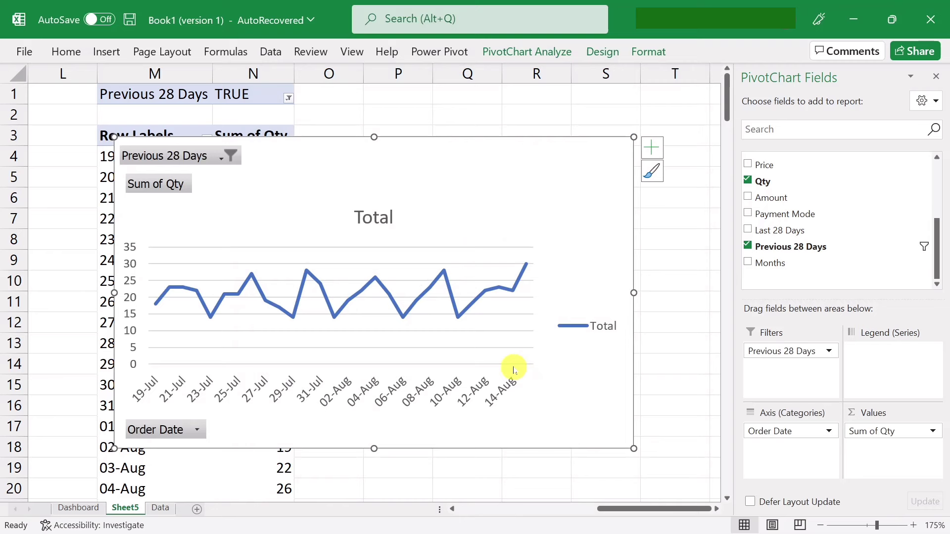
pyautogui.rightClick(372, 381)
pyautogui.click(411, 209)
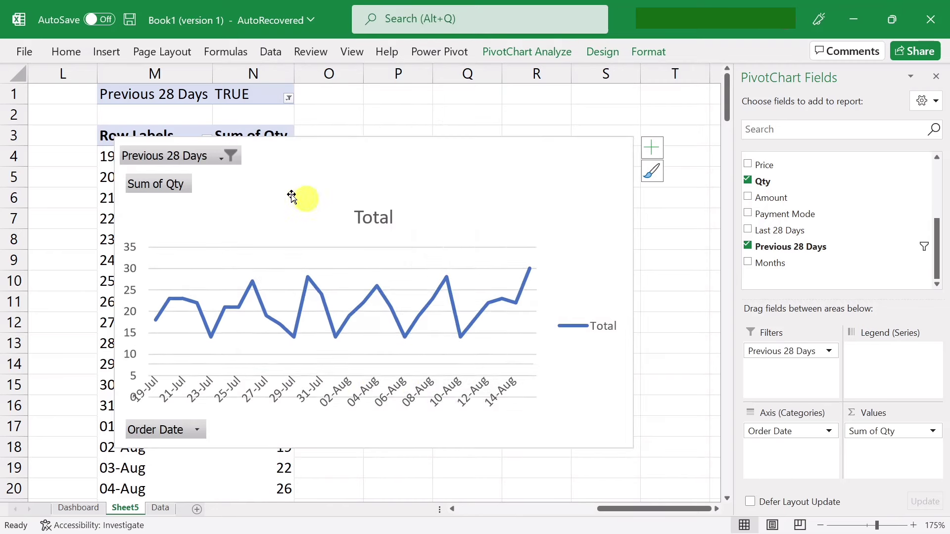
pyautogui.rightClick(155, 165)
pyautogui.click(216, 319)
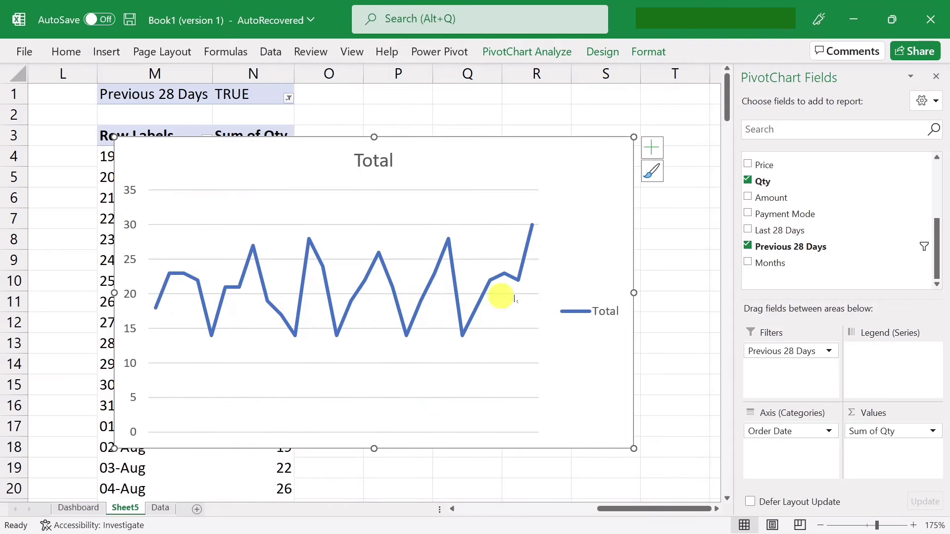
# - Delete the legend and Total title, shrink the chart, and cut it from Sheet5
pyautogui.rightClick(600, 312)
pyautogui.click(626, 321)
pyautogui.rightClick(370, 161)
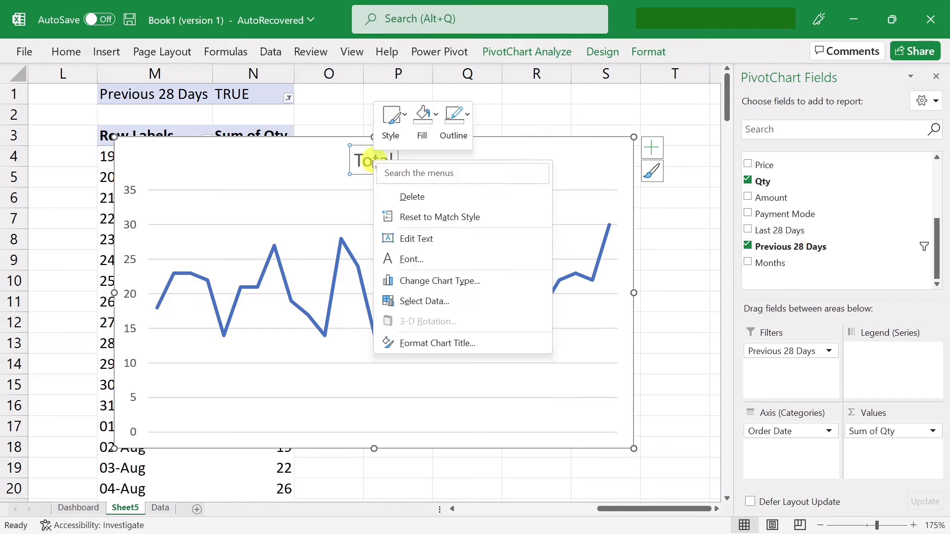
pyautogui.click(412, 198)
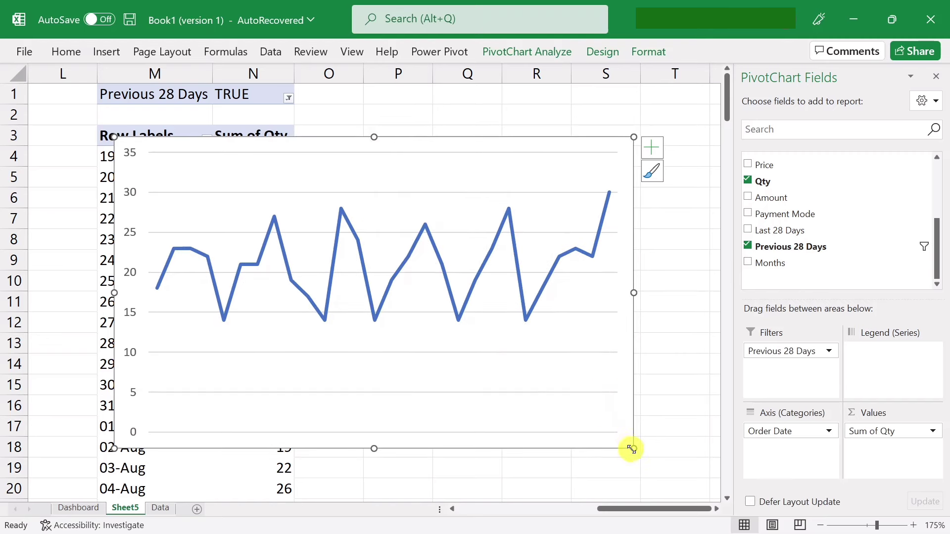
pyautogui.moveTo(633, 449); pyautogui.dragTo(578, 323)
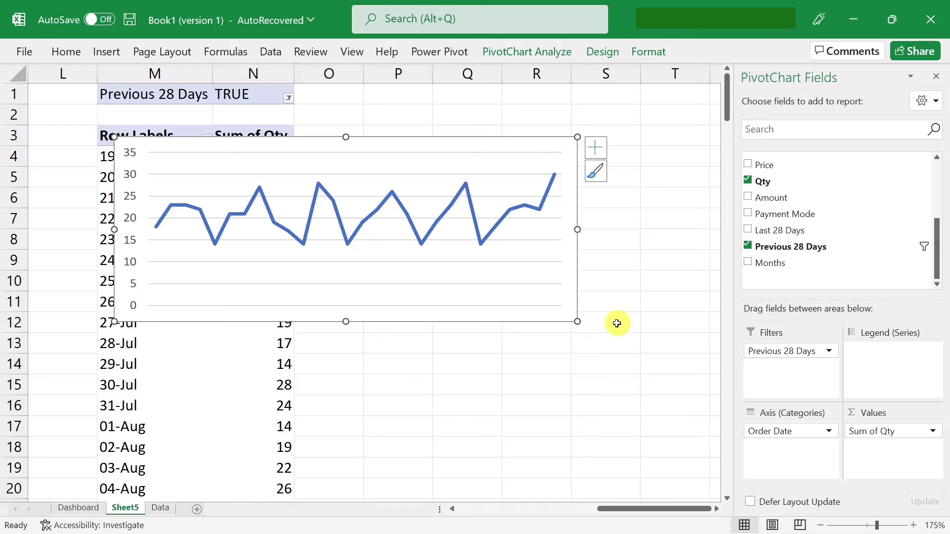
pyautogui.press('Delete')
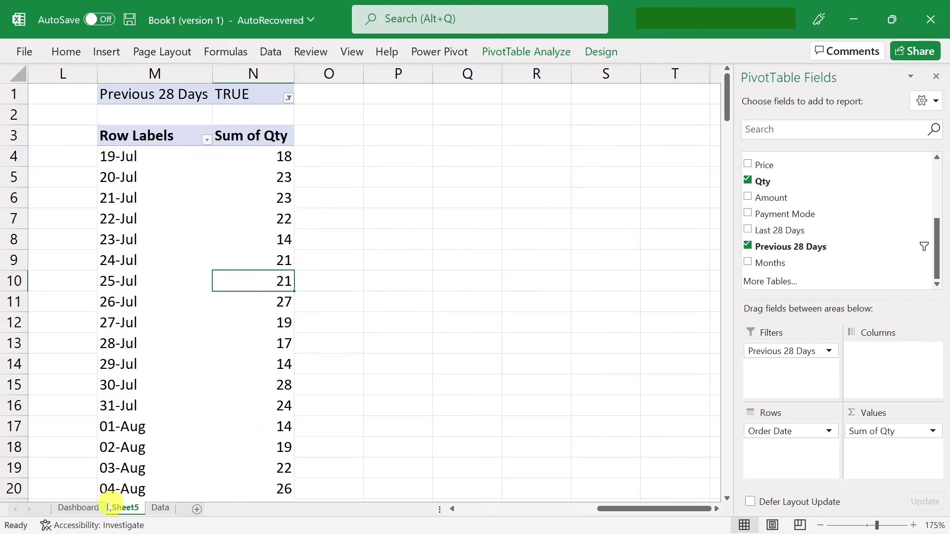
# - Paste the line chart onto the Dashboard and fit it inside the Previous 28 Days panel
pyautogui.click(83, 510)
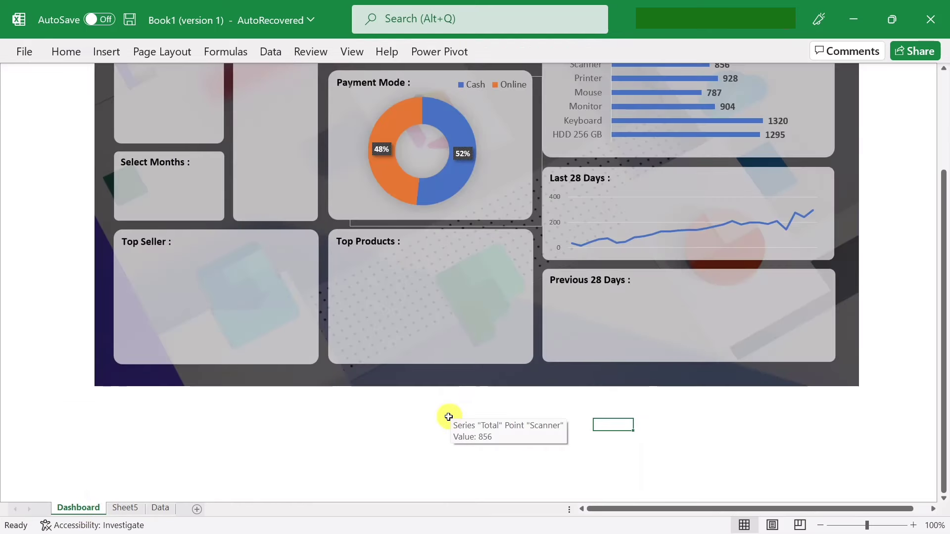
pyautogui.hotkey('ctrl', 'v')
pyautogui.moveTo(661, 417); pyautogui.dragTo(591, 297)
pyautogui.click(935, 79)
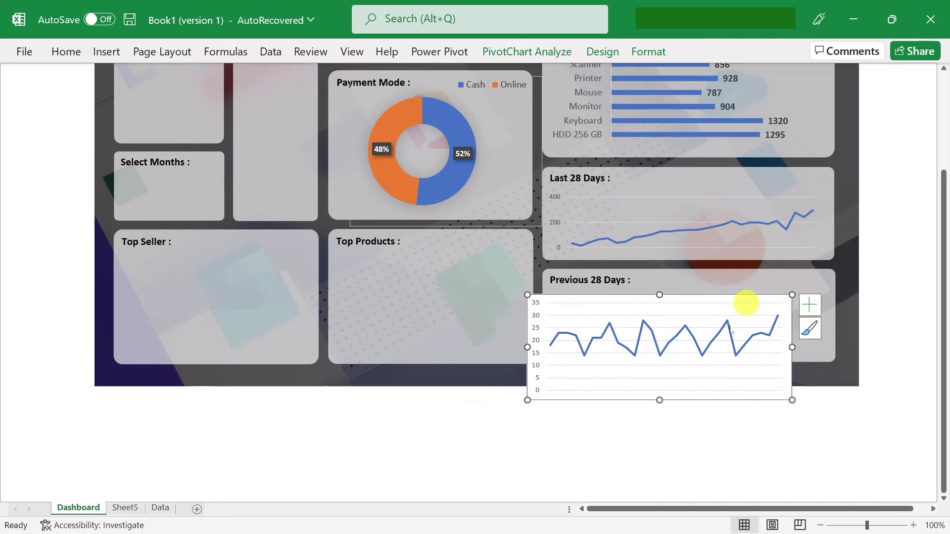
pyautogui.moveTo(715, 299); pyautogui.dragTo(740, 292)
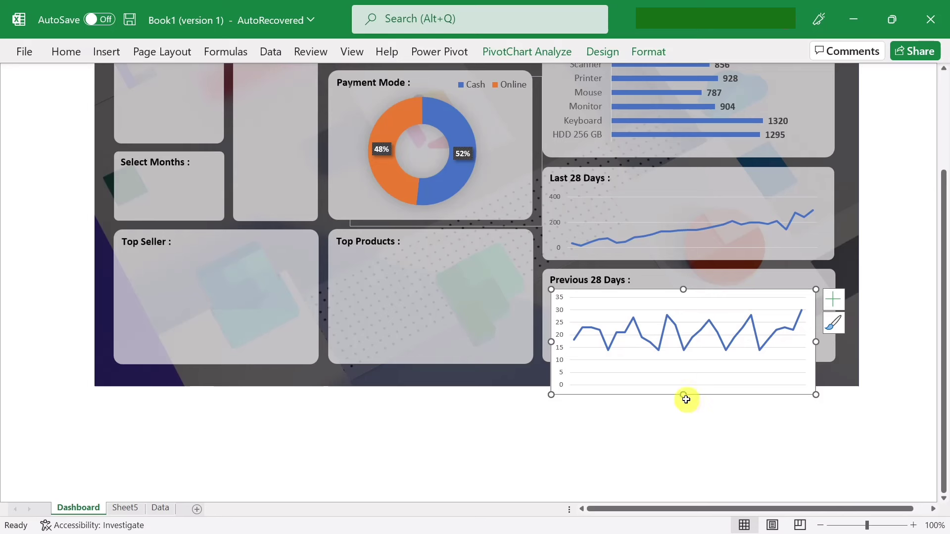
pyautogui.moveTo(685, 397); pyautogui.dragTo(684, 362)
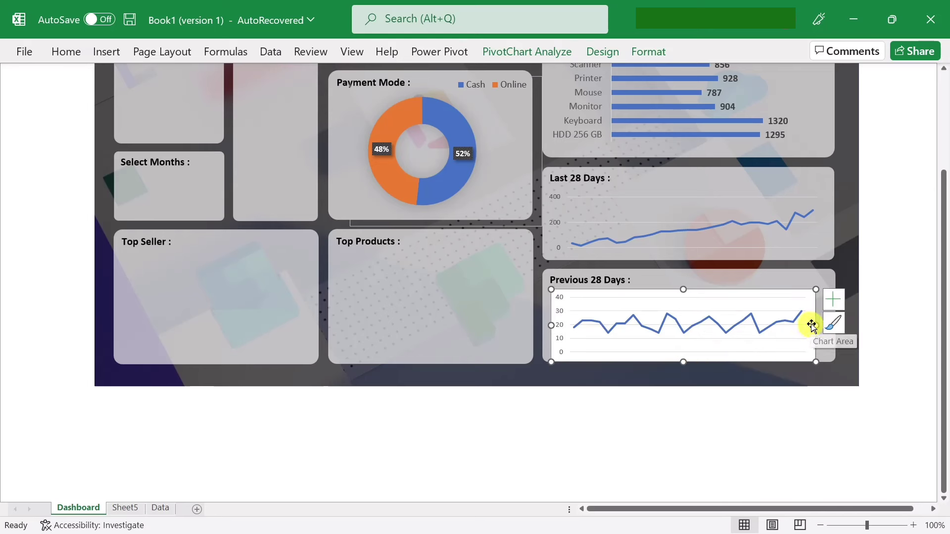
pyautogui.moveTo(812, 325); pyautogui.dragTo(827, 324)
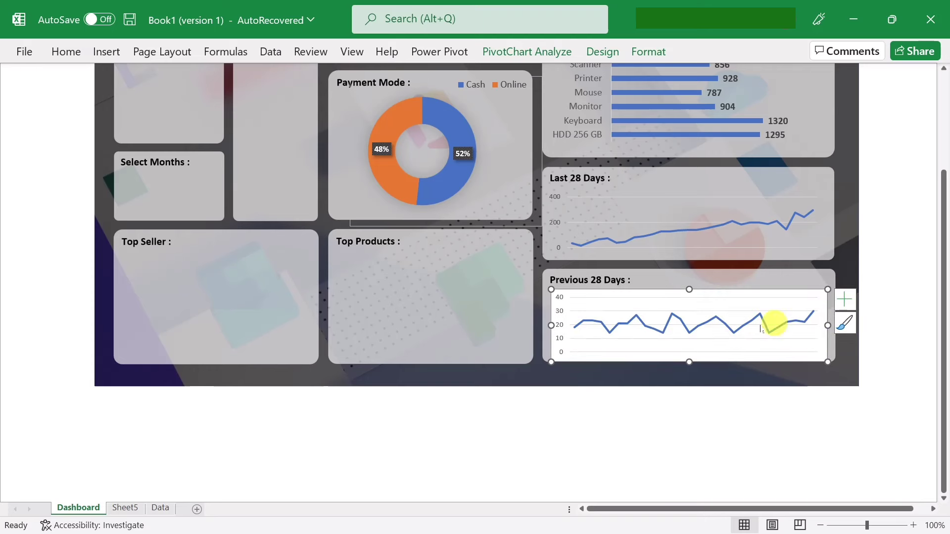
# - Set the chart's fill to No Fill and slightly enlarge the Last 28 Days plot area
pyautogui.click(648, 52)
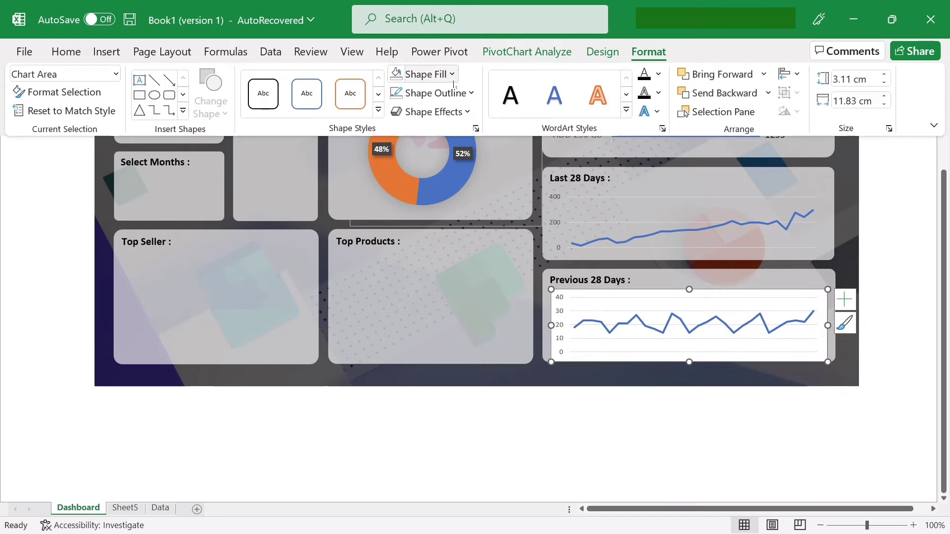
pyautogui.click(426, 74)
pyautogui.click(415, 262)
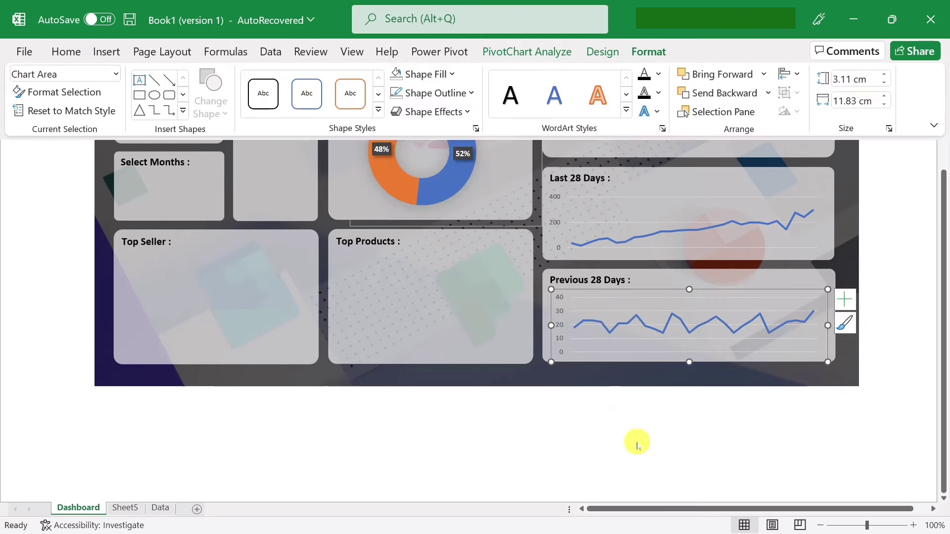
pyautogui.click(718, 458)
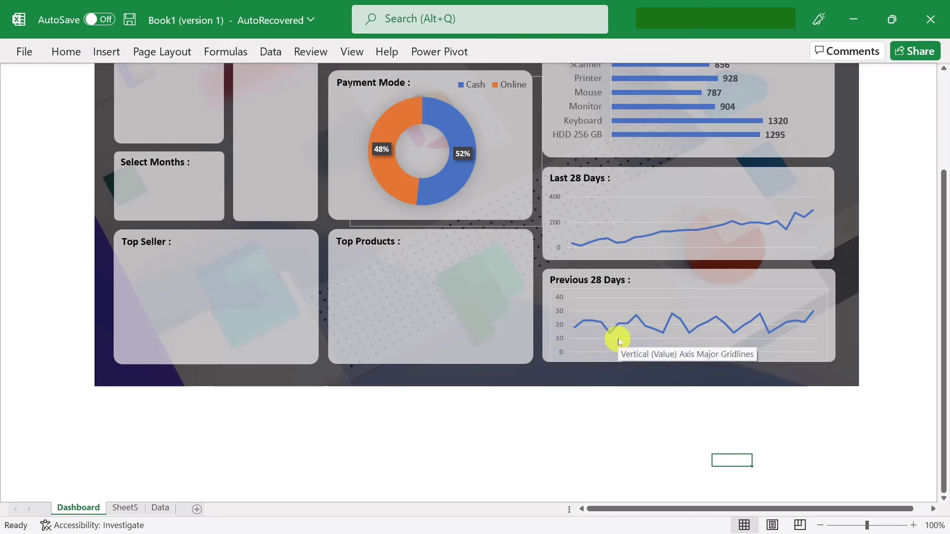
pyautogui.click(654, 228)
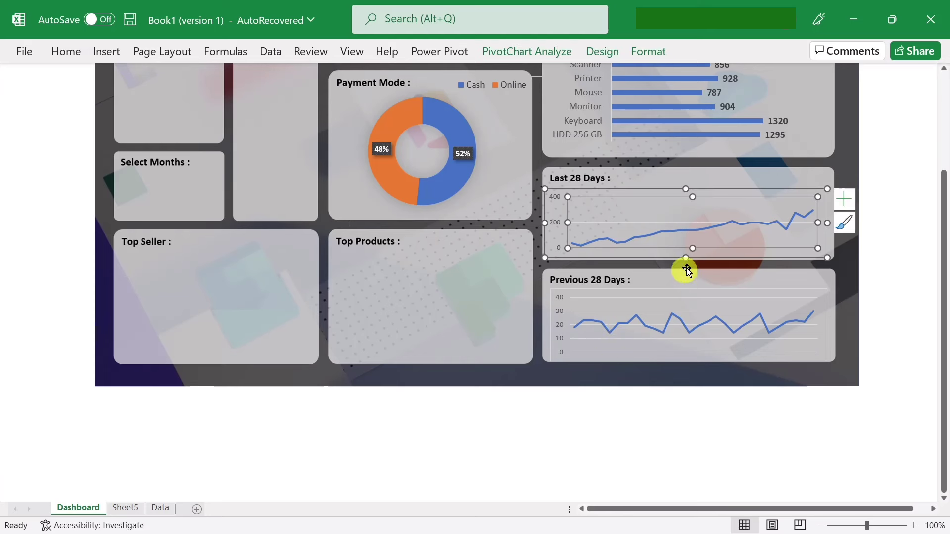
pyautogui.moveTo(691, 250); pyautogui.dragTo(689, 254)
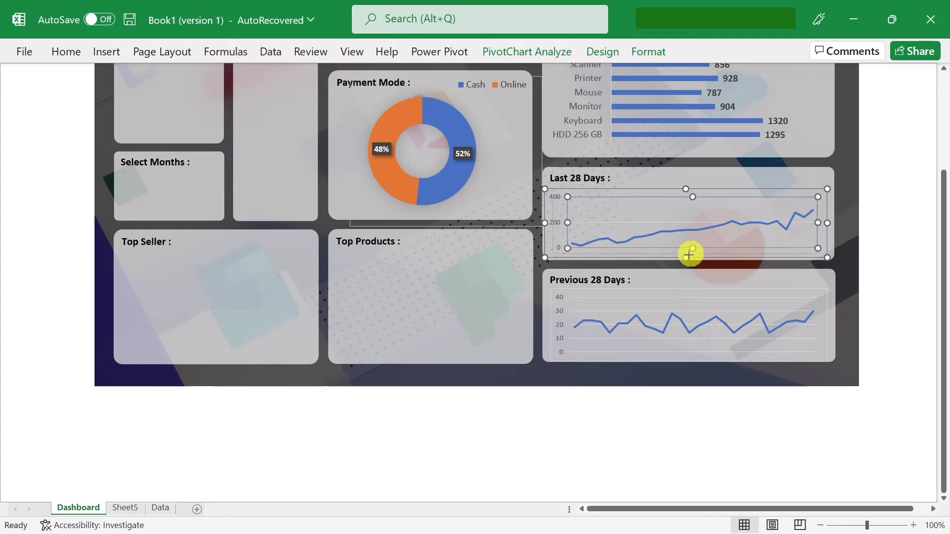
# - Give the Previous 28 Days chart No Outline
pyautogui.click(637, 296)
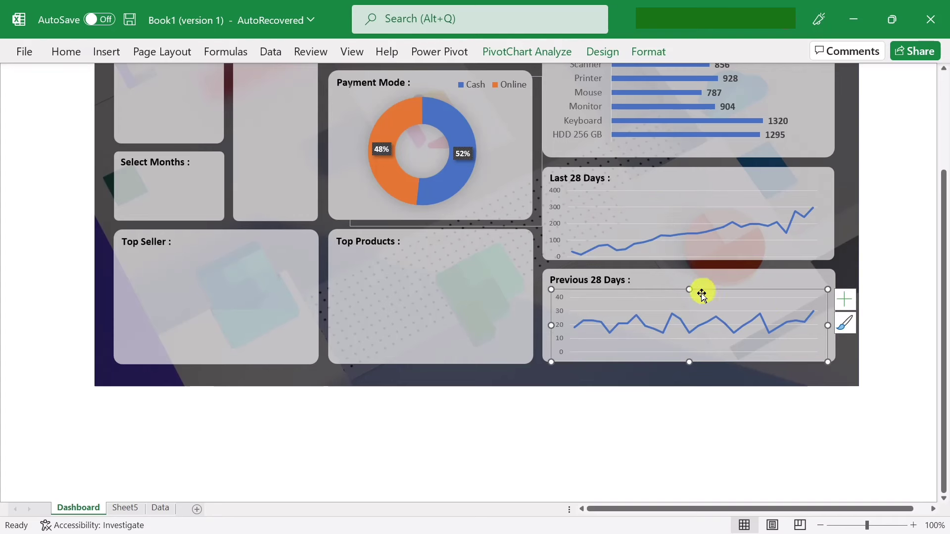
pyautogui.click(650, 52)
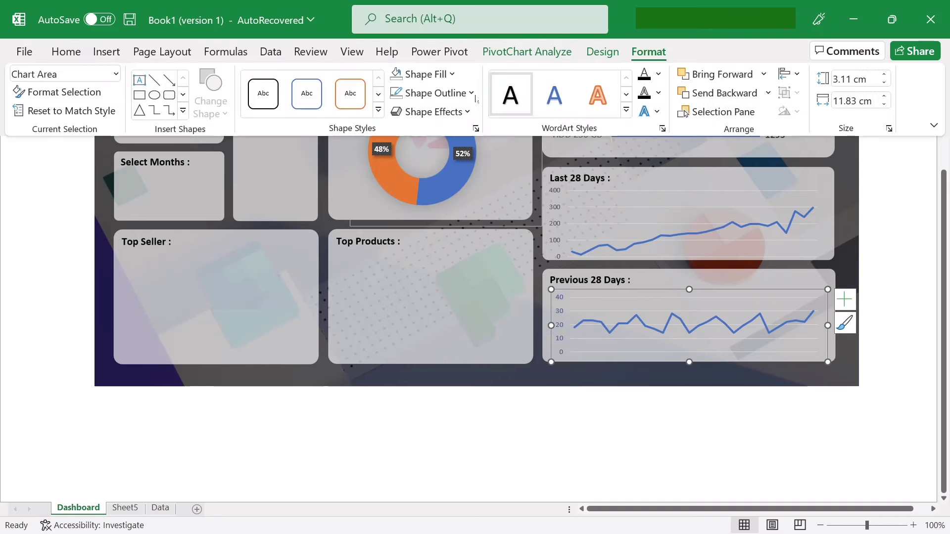
pyautogui.click(465, 94)
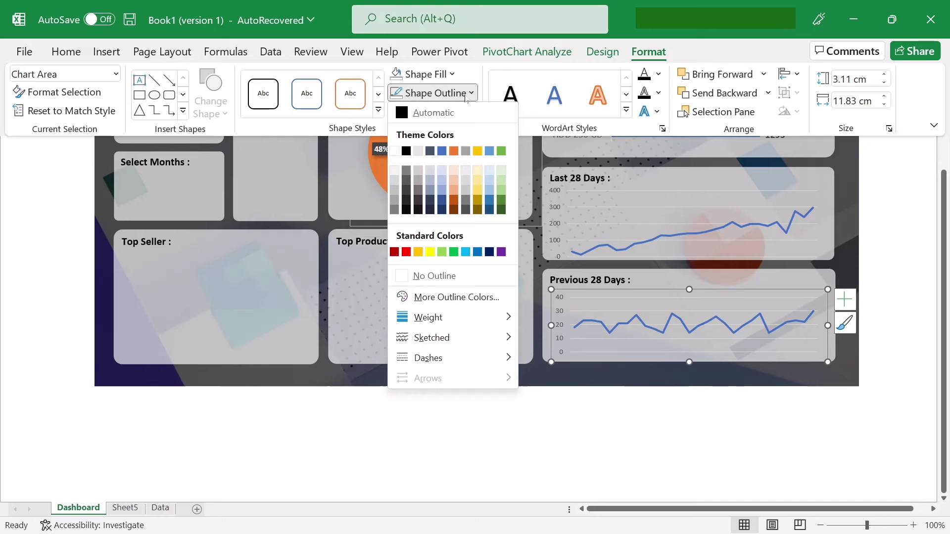
pyautogui.click(436, 275)
pyautogui.click(644, 440)
pyautogui.click(644, 440)
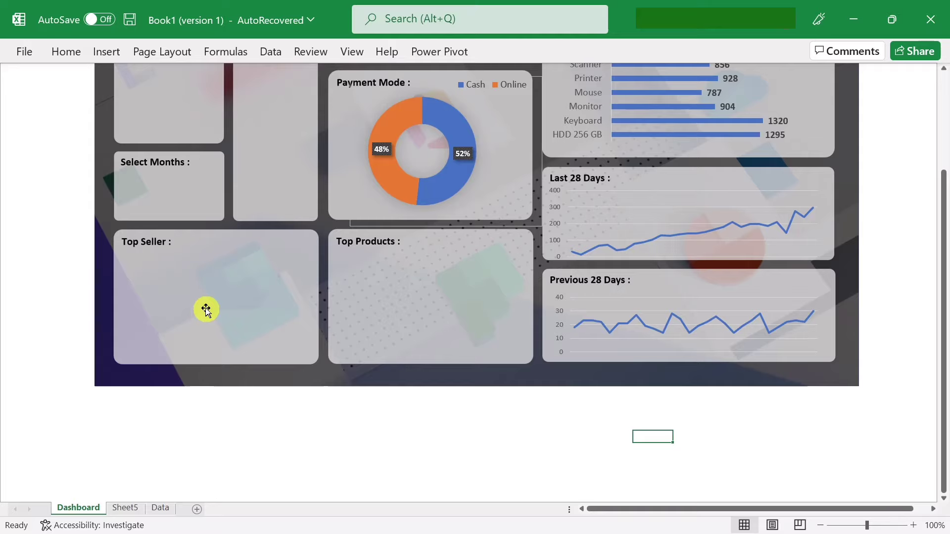
# - Copy the product pivot table G3:H11 on Sheet5 and paste it at P3
pyautogui.click(124, 509)
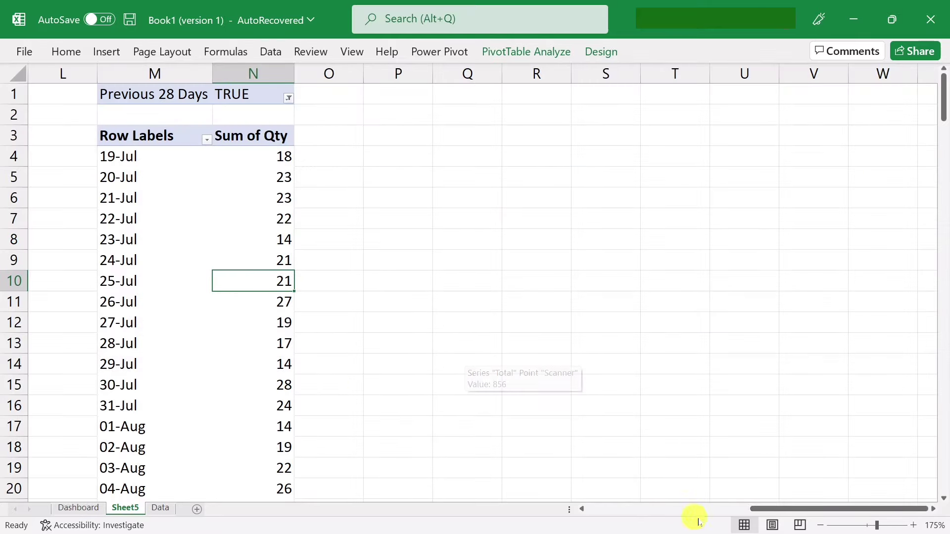
pyautogui.moveTo(759, 513)
pyautogui.mouseDown()
pyautogui.moveTo(712, 510)
pyautogui.moveTo(743, 512)
pyautogui.mouseUp()
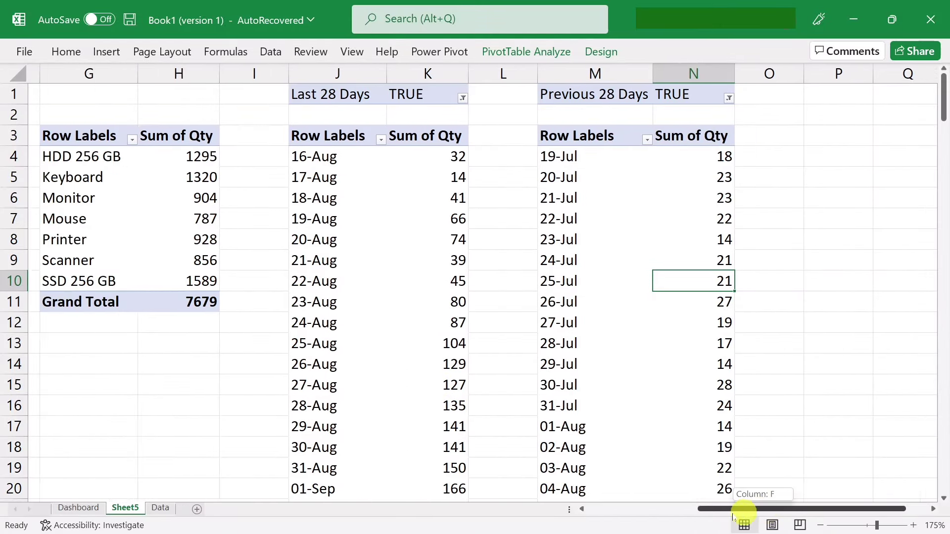
pyautogui.moveTo(133, 141); pyautogui.dragTo(262, 302)
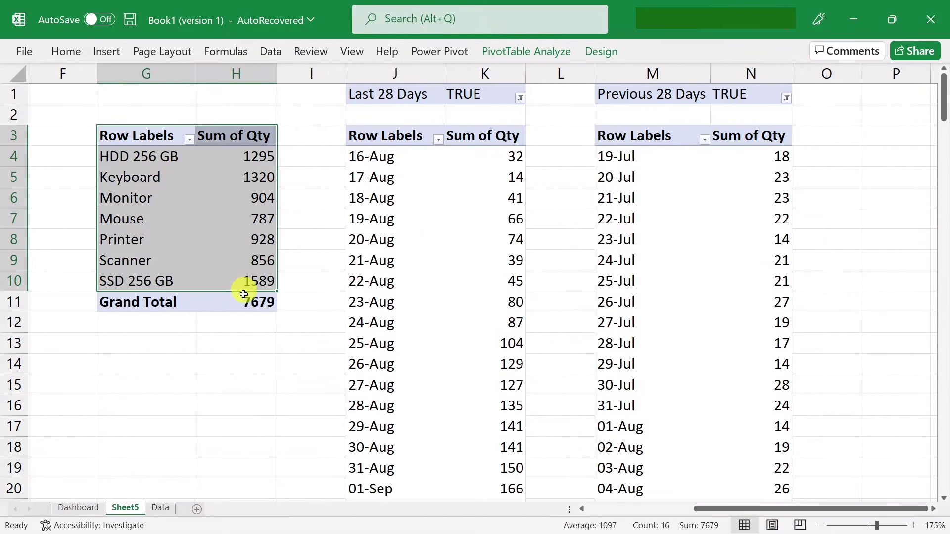
pyautogui.hotkey('ctrl', 'c')
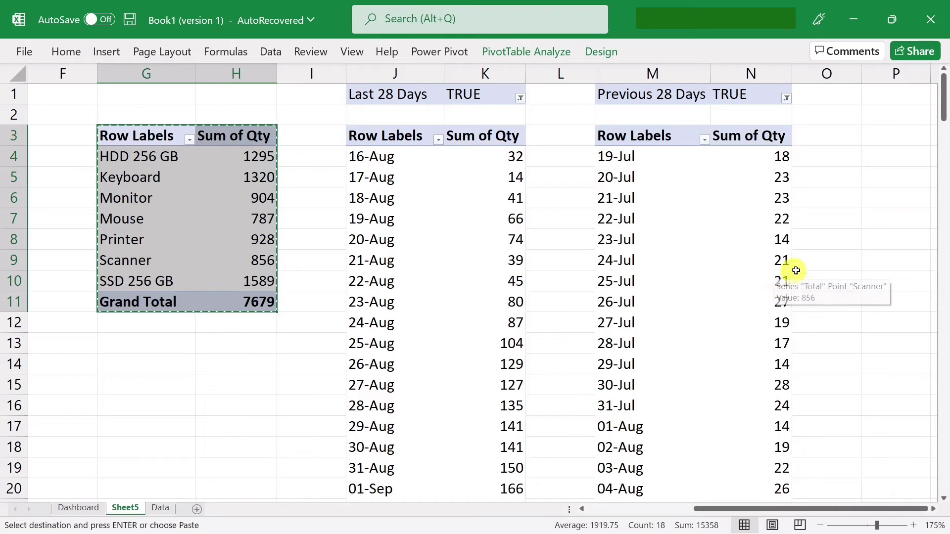
pyautogui.click(839, 224)
pyautogui.press('Right')
pyautogui.press('Right')
pyautogui.press('Right')
pyautogui.press('Right')
pyautogui.press('Right')
pyautogui.press('Right')
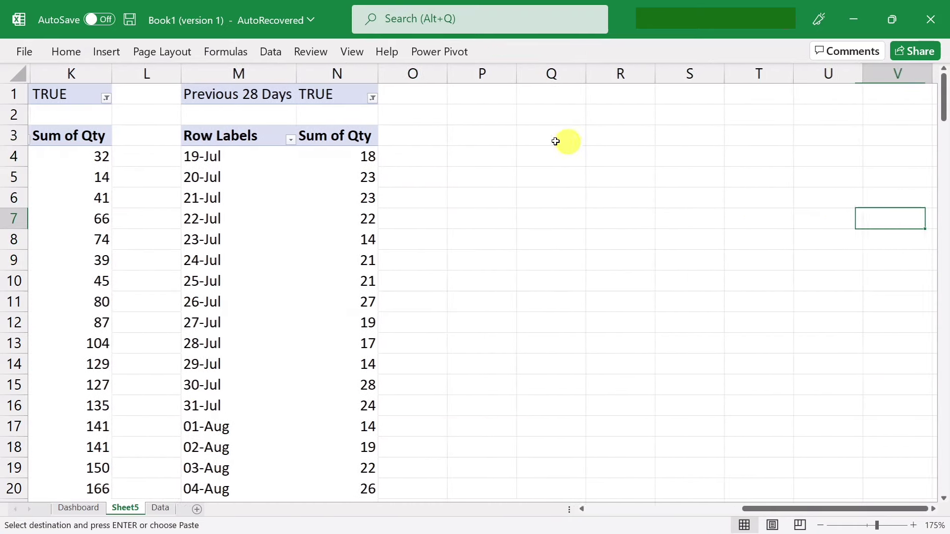
pyautogui.press('Right')
pyautogui.press('Right')
pyautogui.click(326, 135)
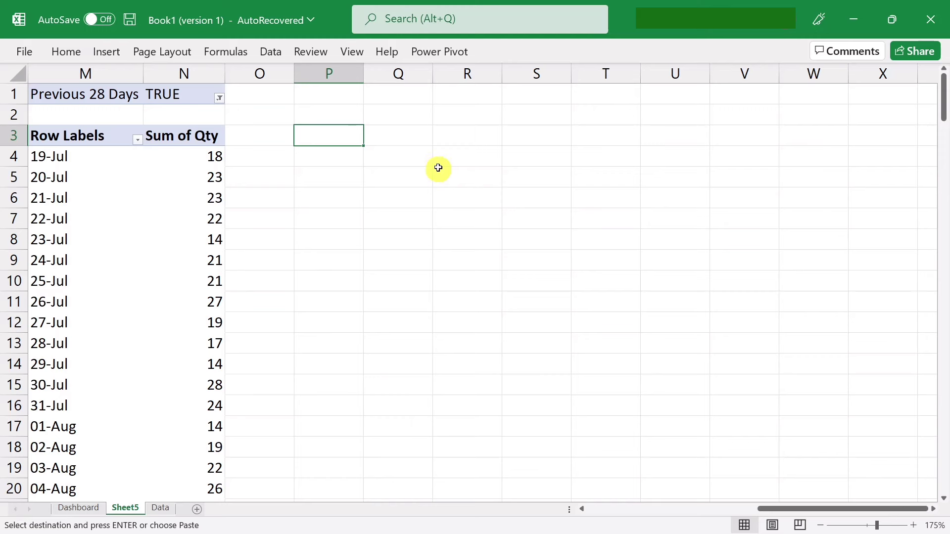
pyautogui.hotkey('ctrl', 'v')
# - Replace the copied pivot's fields with Seller in rows and Sum of Qty in values
pyautogui.click(382, 219)
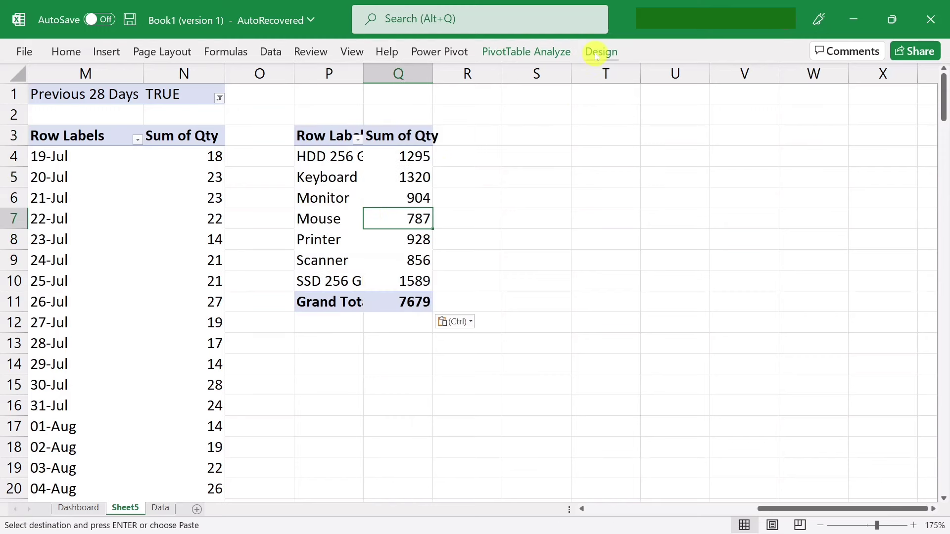
pyautogui.click(547, 53)
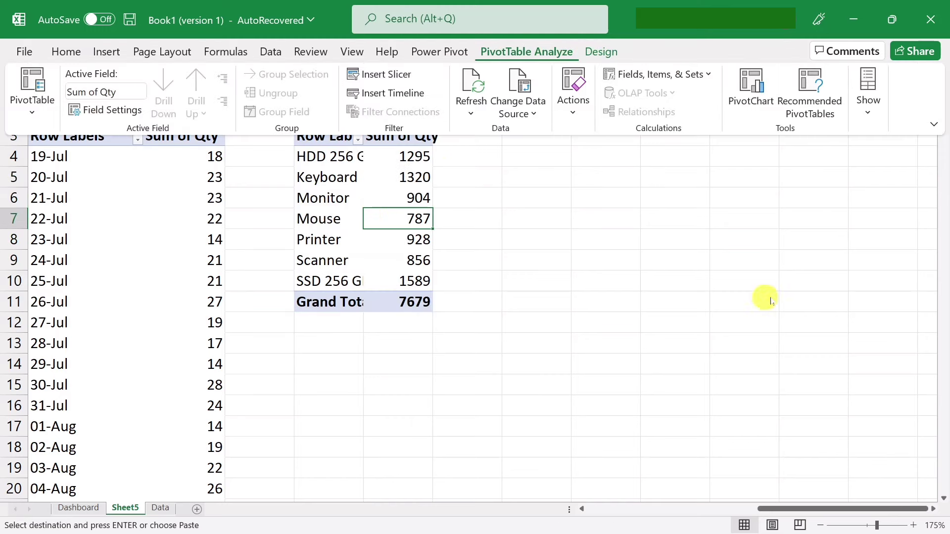
pyautogui.click(852, 127)
pyautogui.click(859, 159)
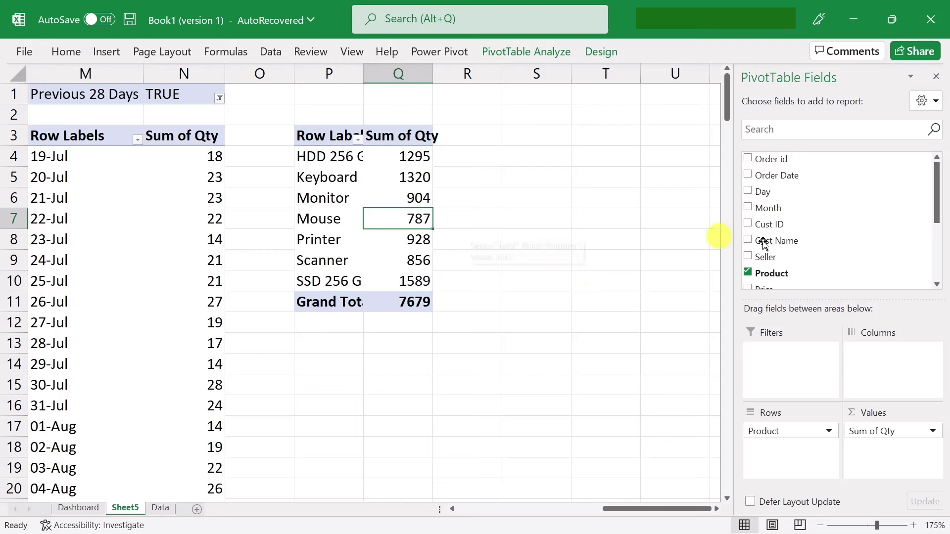
pyautogui.click(755, 276)
pyautogui.scroll(-2, 752, 263)
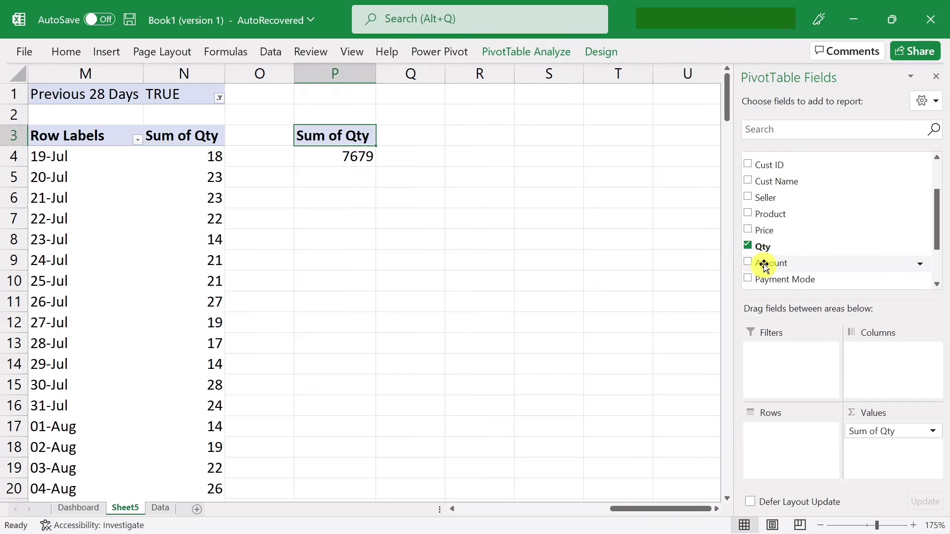
pyautogui.click(749, 246)
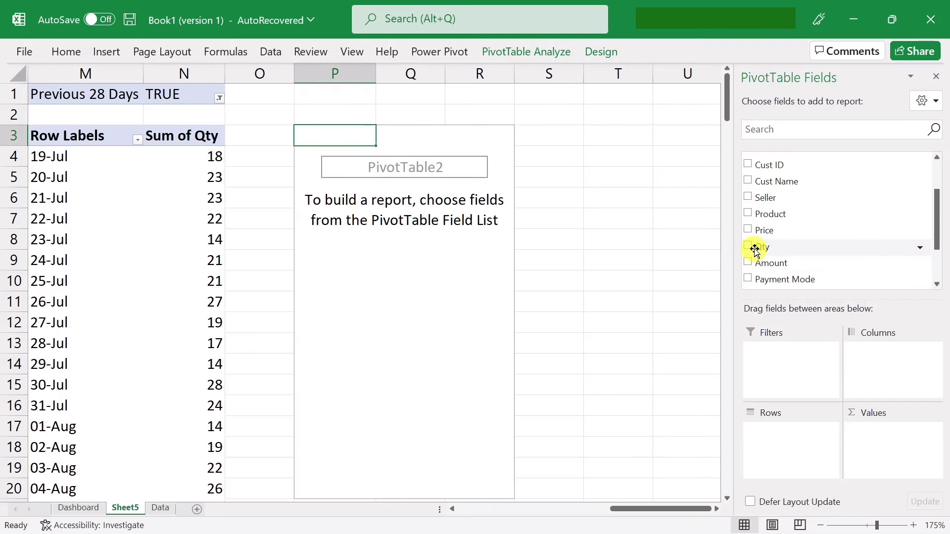
pyautogui.scroll(-1, 754, 250)
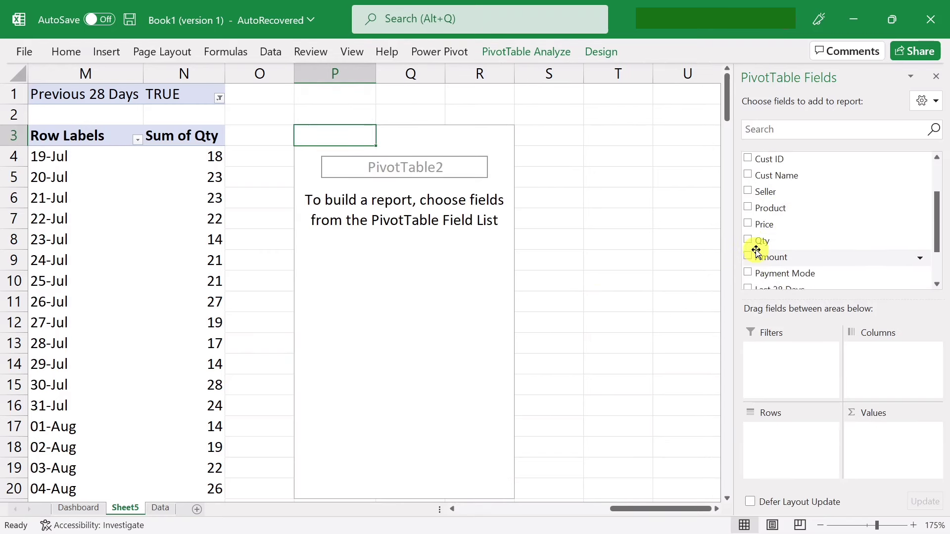
pyautogui.click(748, 192)
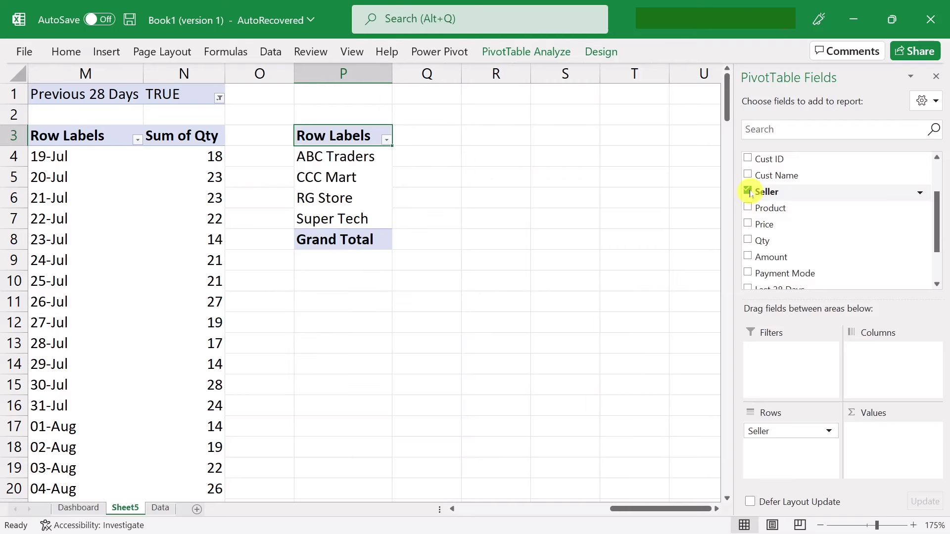
pyautogui.click(748, 241)
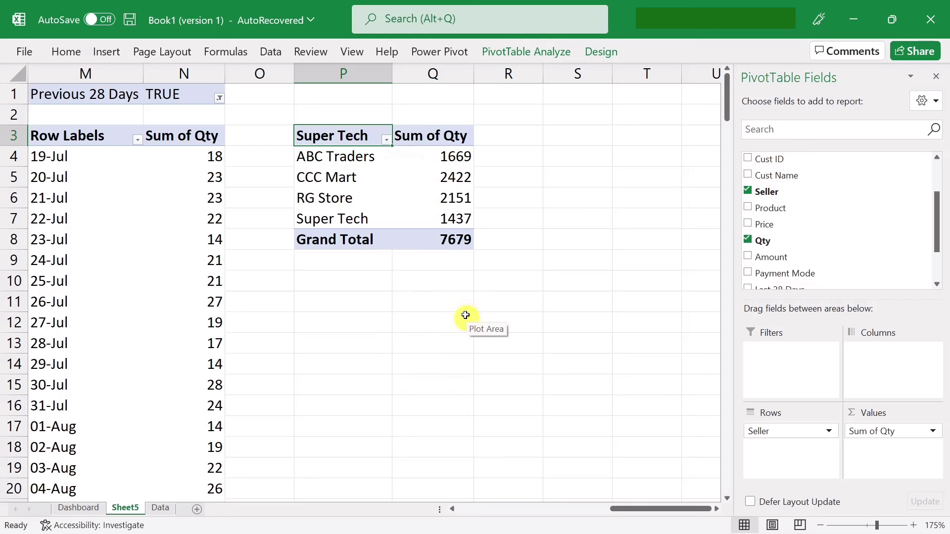
# - Sort sellers by Sum of Qty ascending and apply a Top 3 items filter on Seller
pyautogui.rightClick(435, 175)
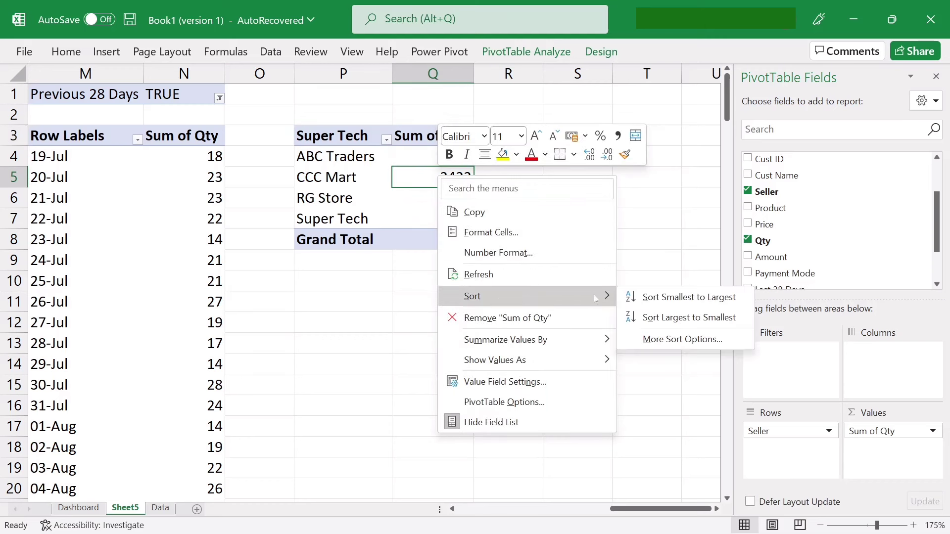
pyautogui.moveTo(472, 296)
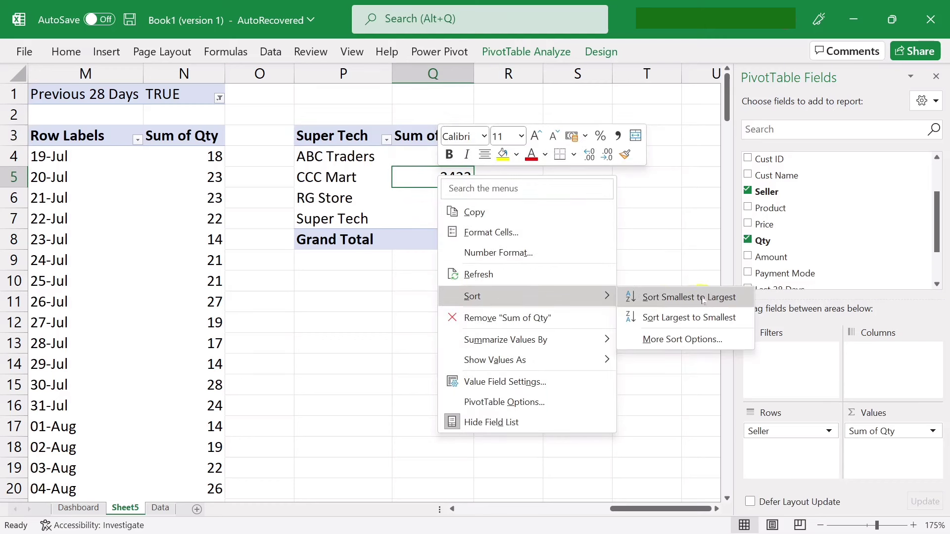
pyautogui.click(676, 302)
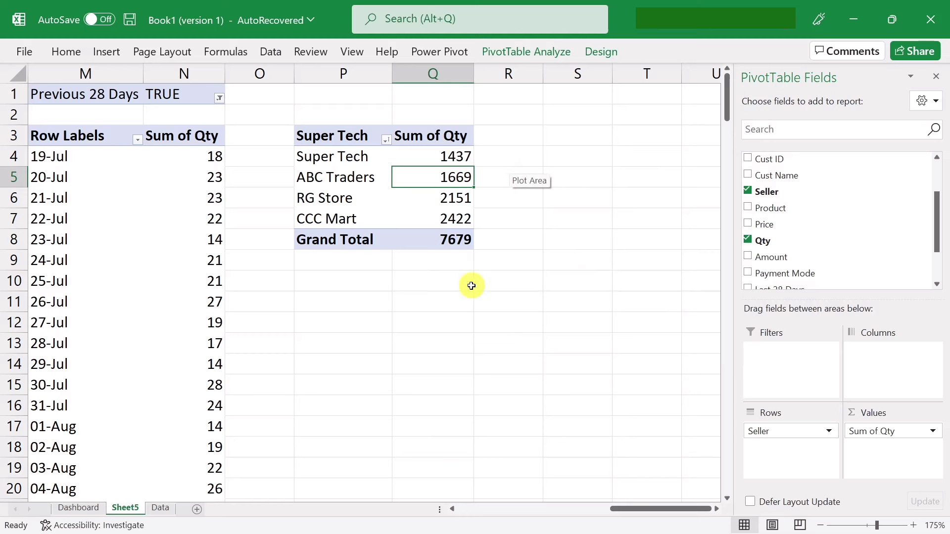
pyautogui.click(317, 177)
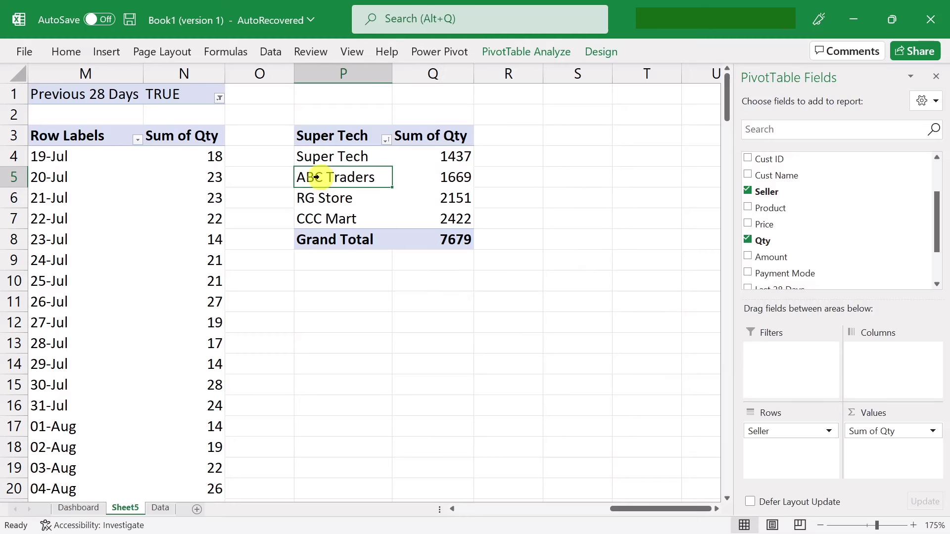
pyautogui.rightClick(314, 177)
pyautogui.moveTo(355, 298)
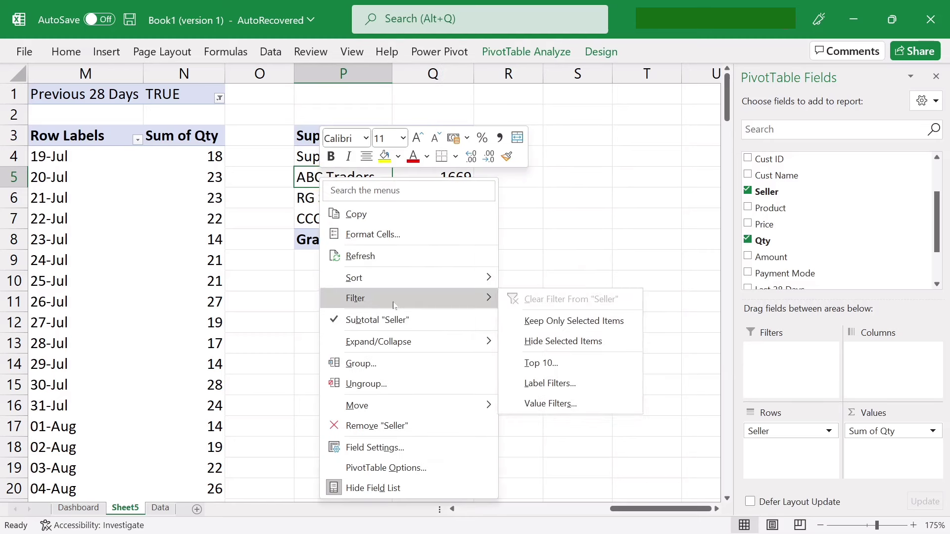
pyautogui.click(552, 364)
pyautogui.write('3')
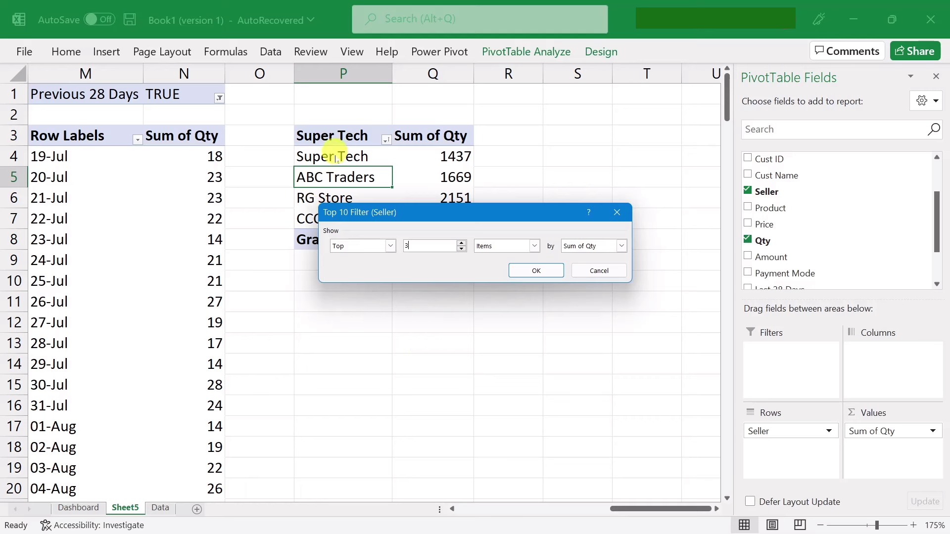
pyautogui.click(536, 271)
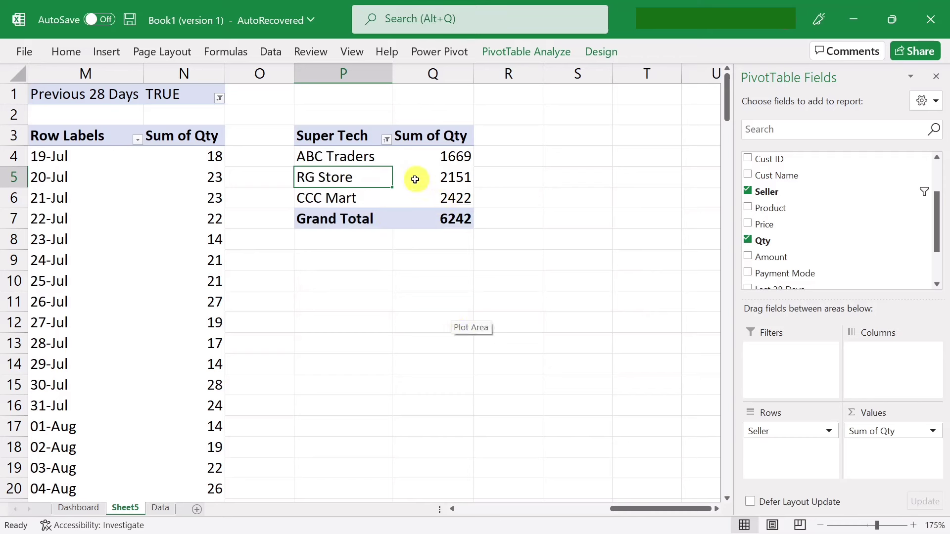
# - Insert a clustered bar PivotChart from the seller pivot and hide all its field buttons
pyautogui.click(520, 56)
pyautogui.click(750, 91)
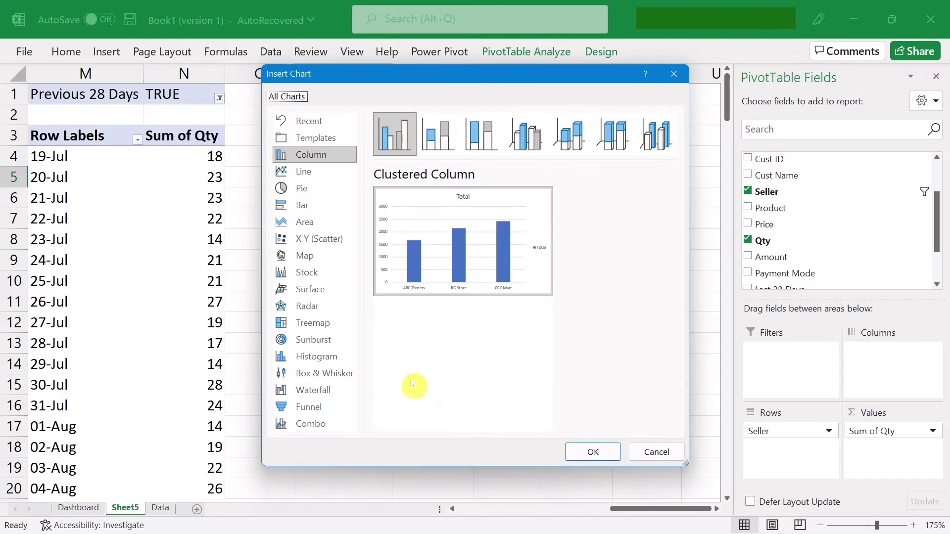
pyautogui.click(303, 206)
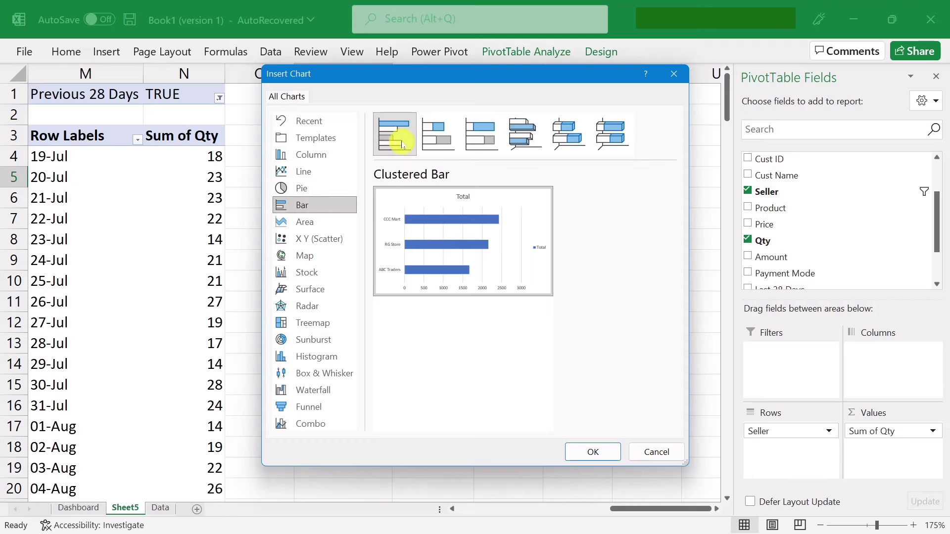
pyautogui.click(592, 449)
pyautogui.rightClick(145, 309)
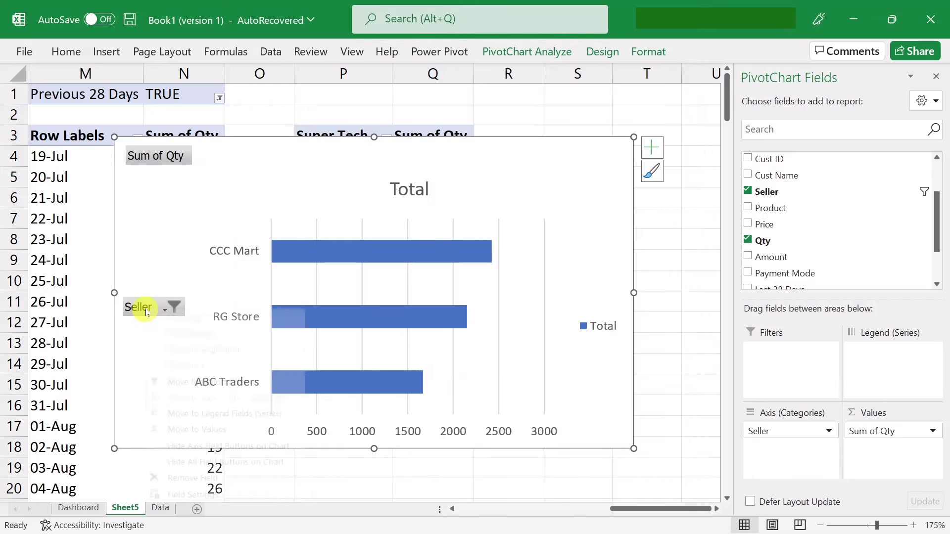
pyautogui.click(193, 462)
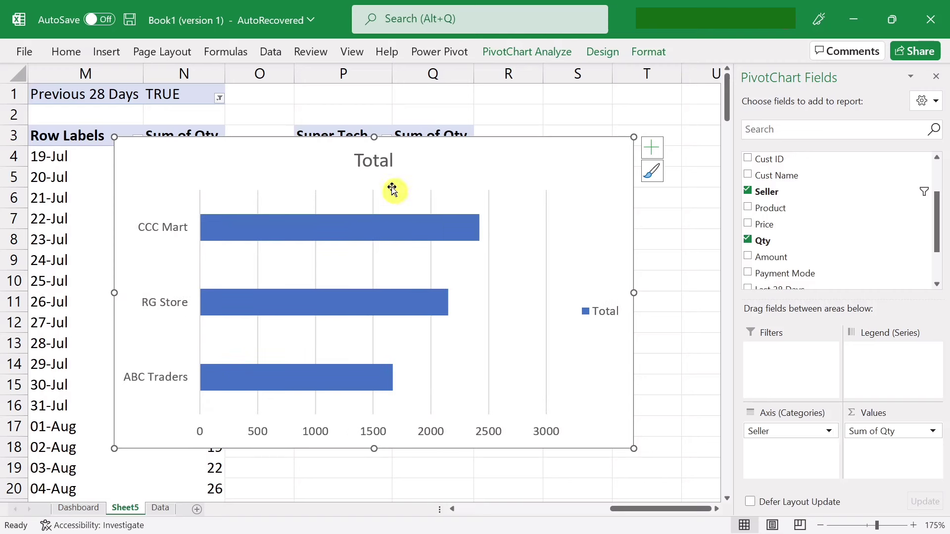
# - Delete the title, legend, gridlines and value axis, shrink the chart, and cut it
pyautogui.rightClick(377, 163)
pyautogui.click(418, 196)
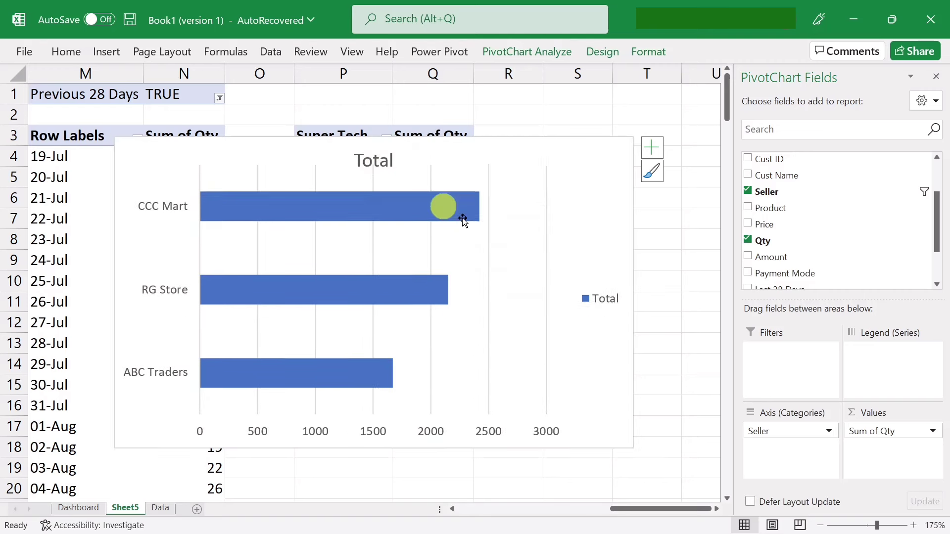
pyautogui.rightClick(607, 300)
pyautogui.click(642, 303)
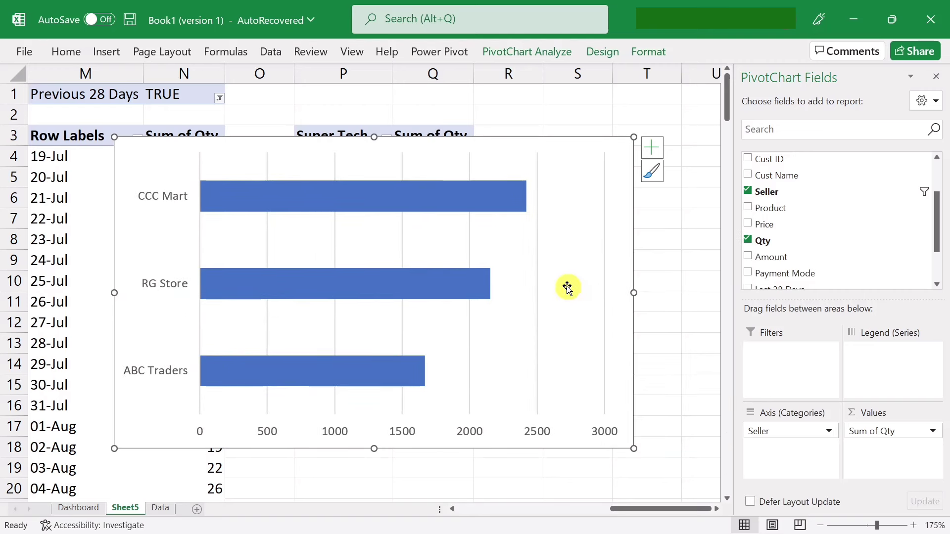
pyautogui.click(538, 257)
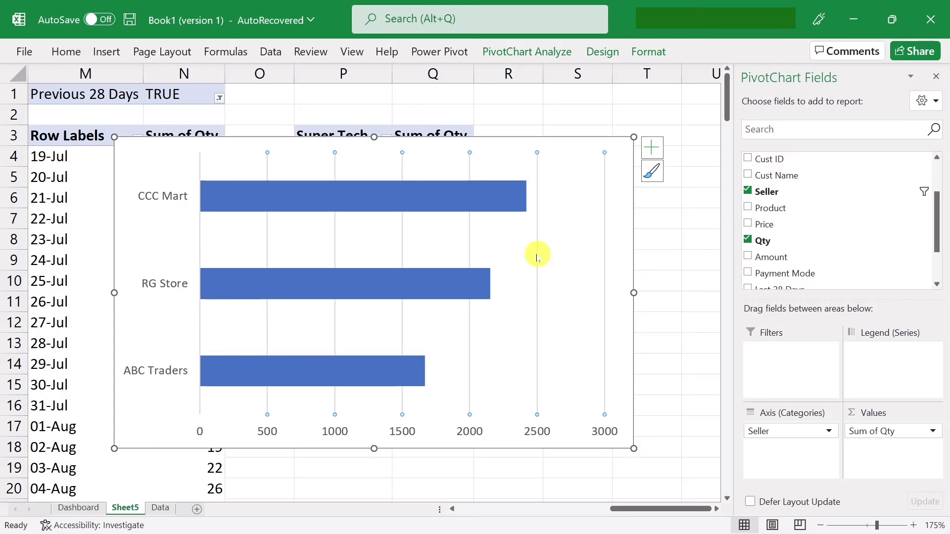
pyautogui.press('Delete')
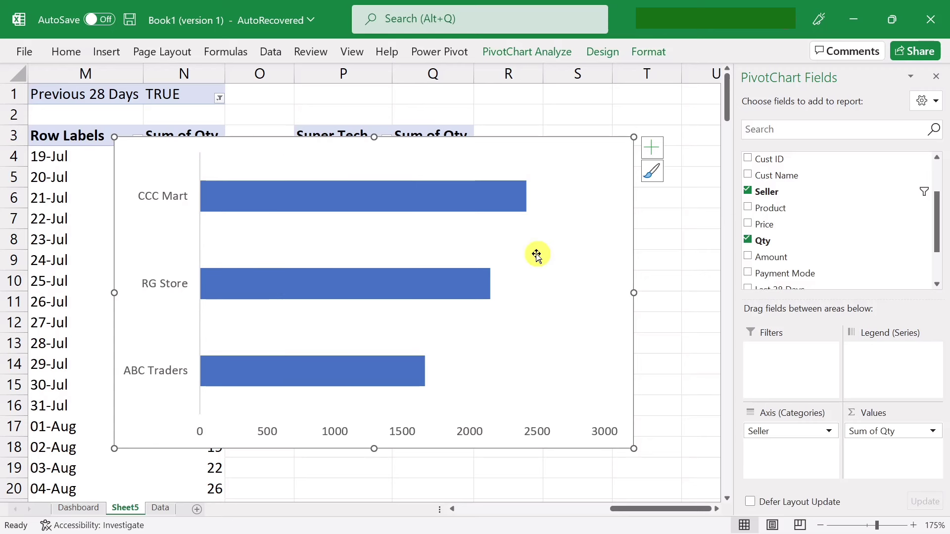
pyautogui.rightClick(339, 431)
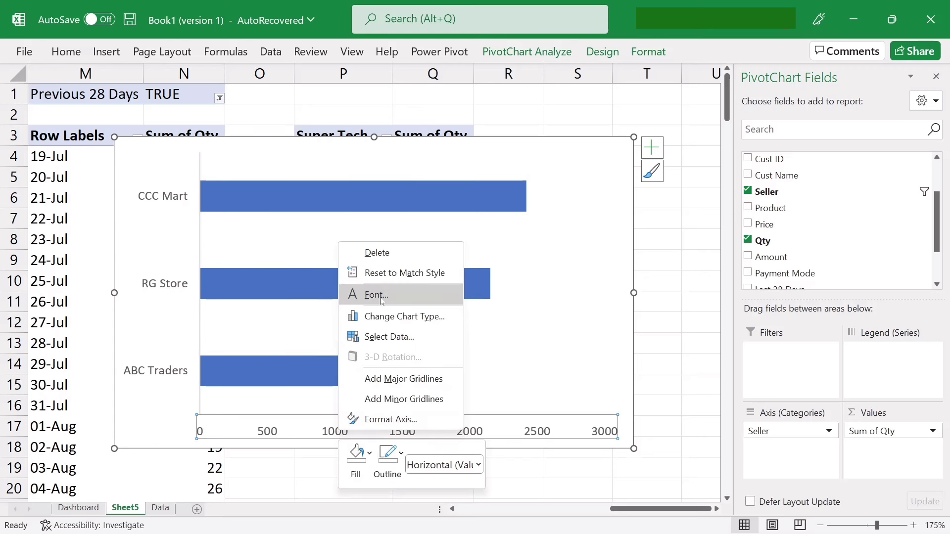
pyautogui.click(379, 254)
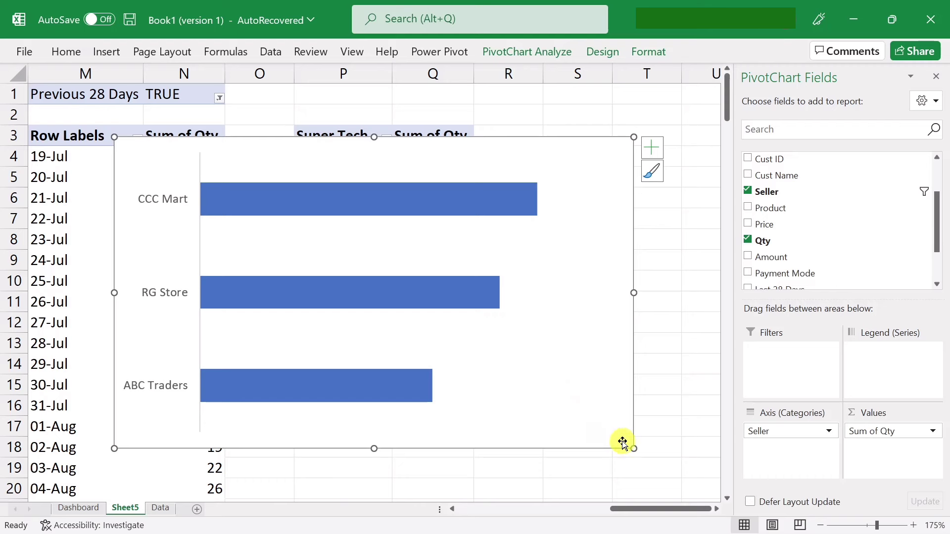
pyautogui.moveTo(629, 450); pyautogui.dragTo(546, 299)
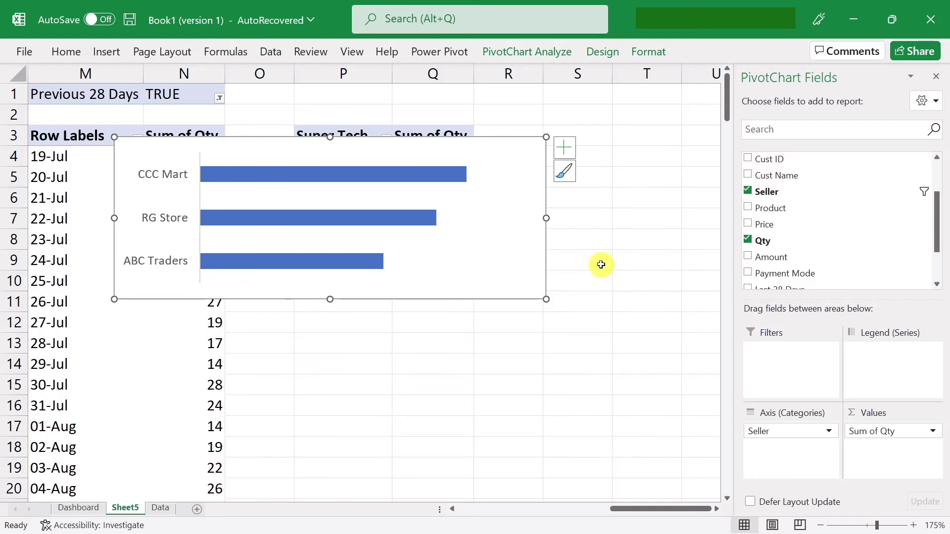
pyautogui.press('Delete')
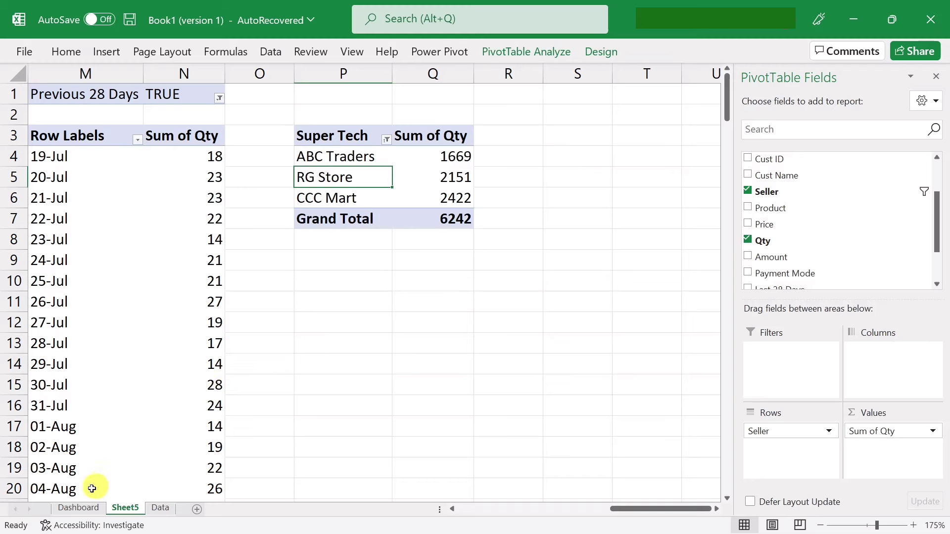
# - Paste the seller bar chart onto the Dashboard and fit it inside the Top Seller card
pyautogui.click(77, 508)
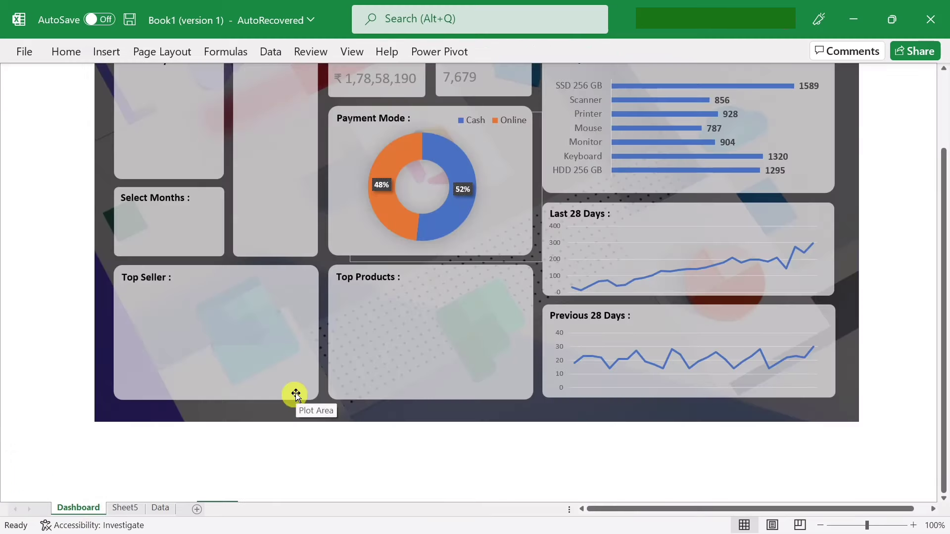
pyautogui.hotkey('ctrl', 'v')
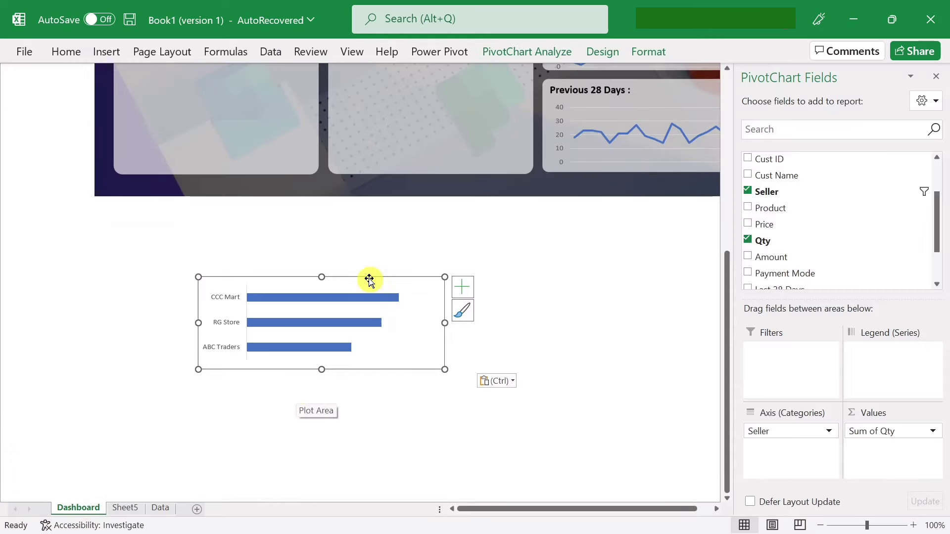
pyautogui.moveTo(369, 277)
pyautogui.mouseDown()
pyautogui.moveTo(281, 105)
pyautogui.moveTo(296, 70)
pyautogui.mouseUp()
pyautogui.scroll(7, 297, 357)
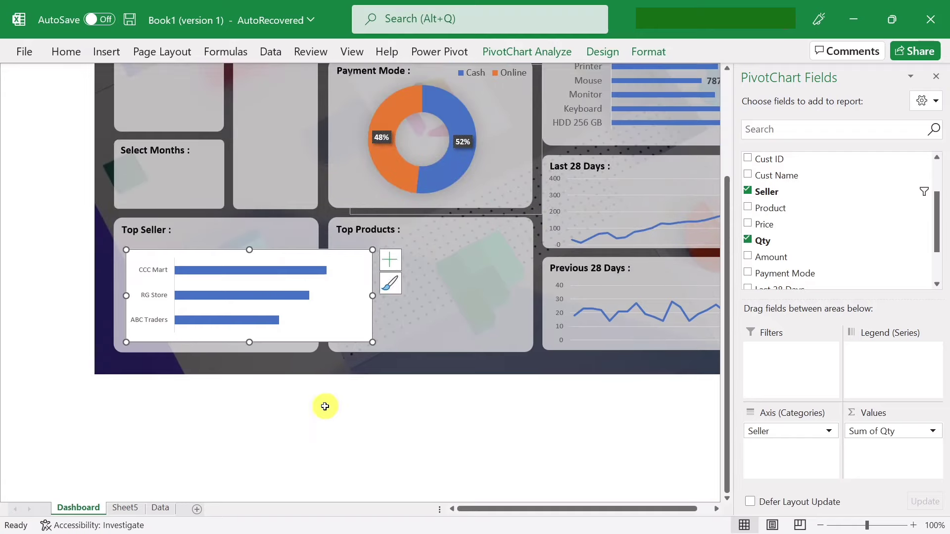
pyautogui.moveTo(372, 331)
pyautogui.mouseDown()
pyautogui.moveTo(304, 323)
pyautogui.moveTo(312, 322)
pyautogui.mouseUp()
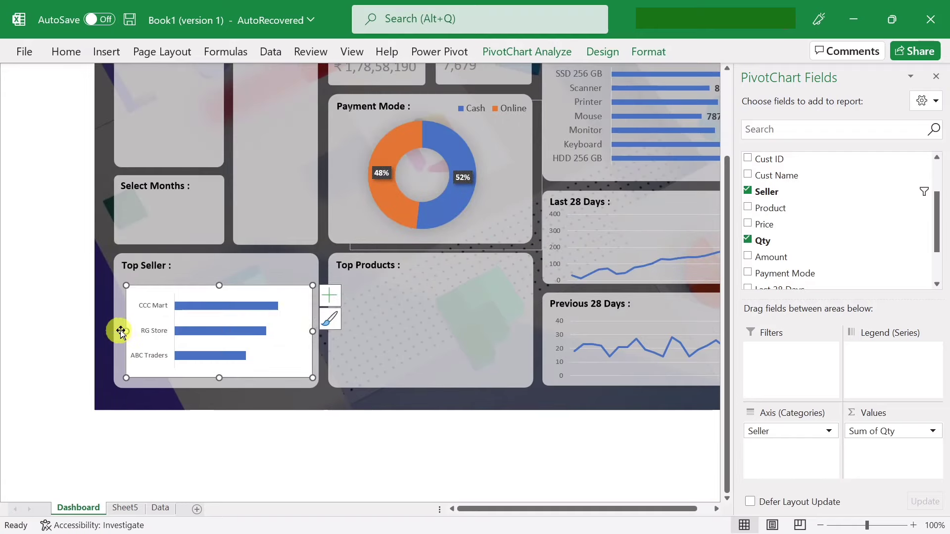
pyautogui.moveTo(114, 330); pyautogui.dragTo(115, 331)
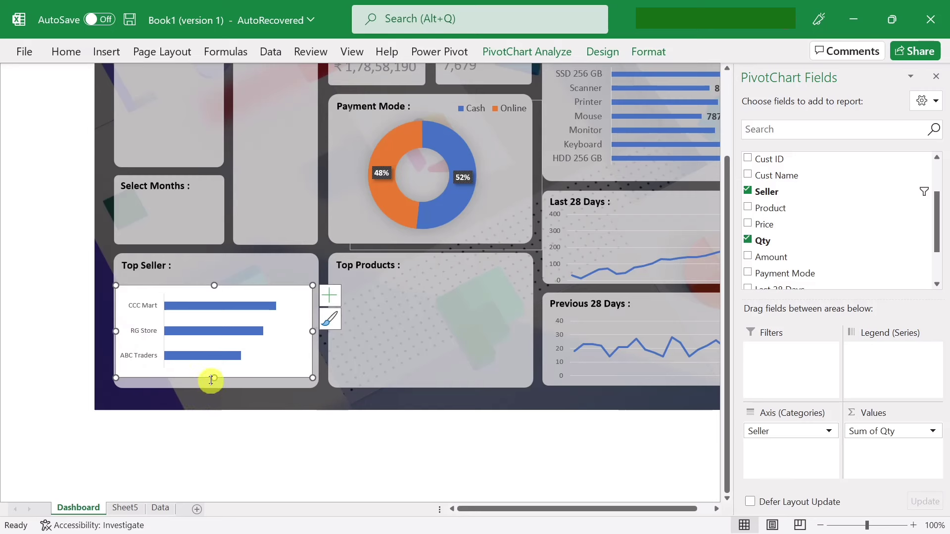
pyautogui.moveTo(211, 380); pyautogui.dragTo(211, 388)
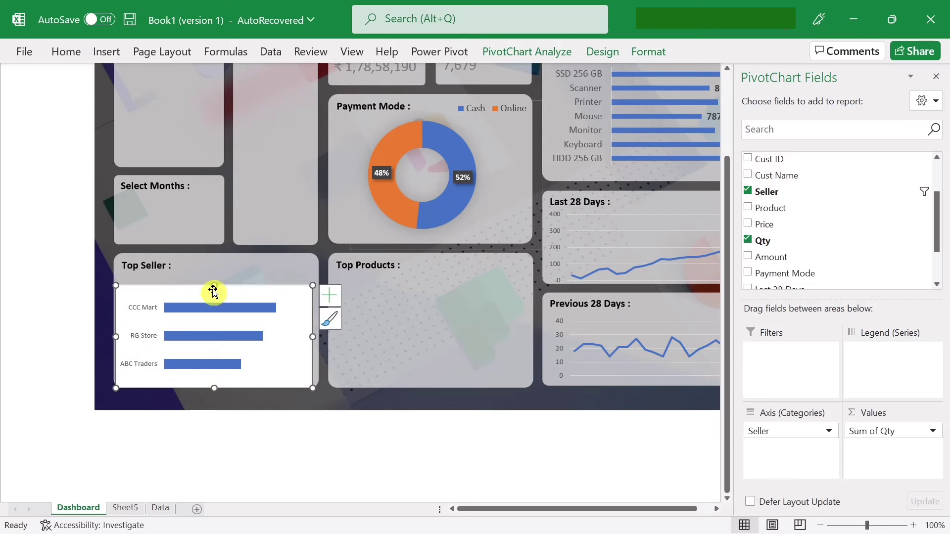
pyautogui.moveTo(212, 287); pyautogui.dragTo(212, 279)
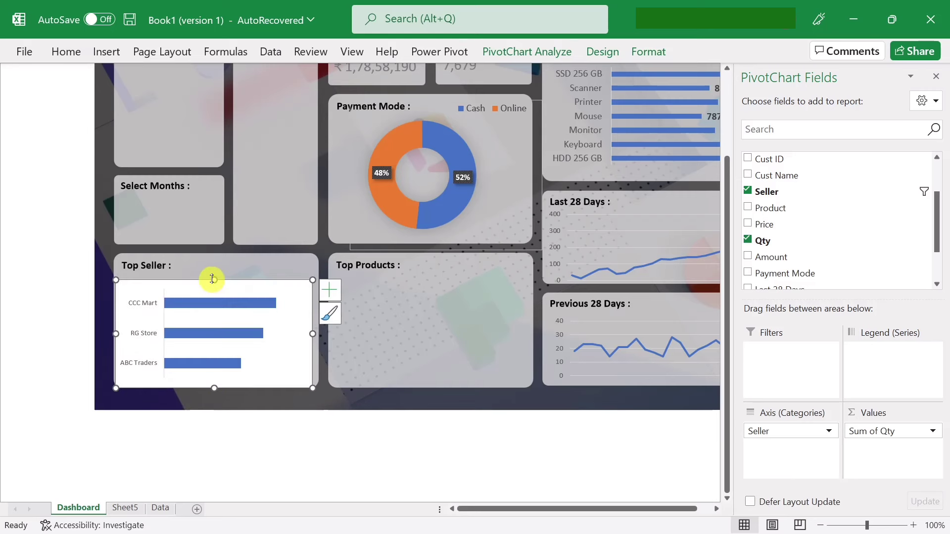
# - Give the Top Seller chart no background fill and no border outline
pyautogui.click(652, 53)
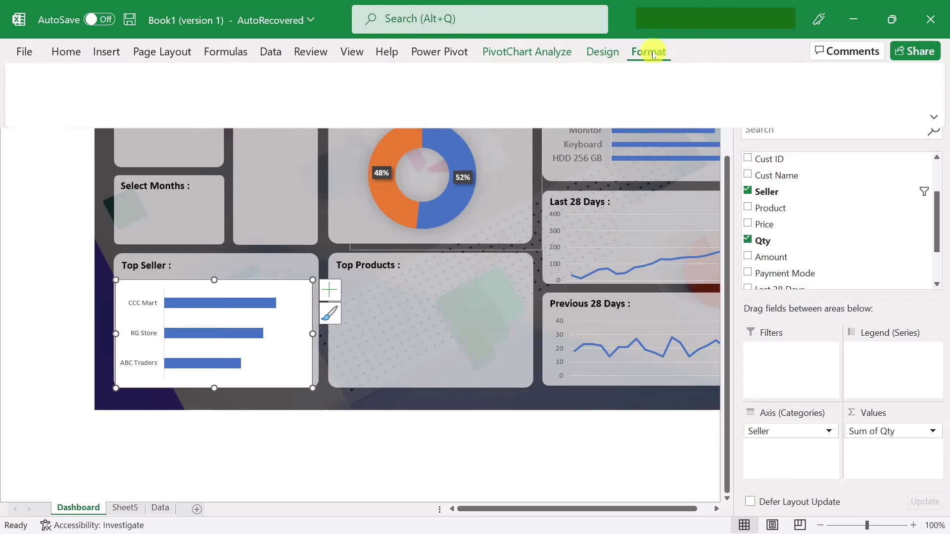
pyautogui.click(452, 74)
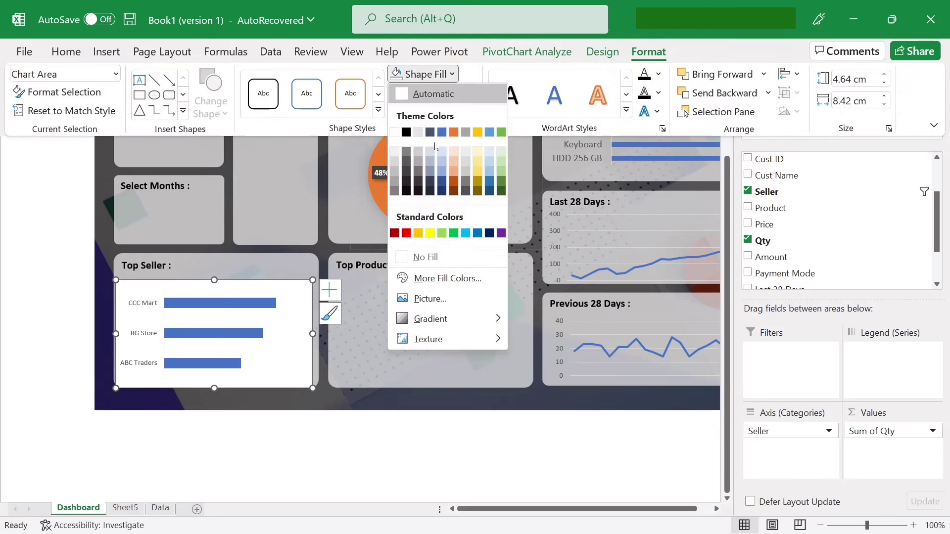
pyautogui.click(426, 256)
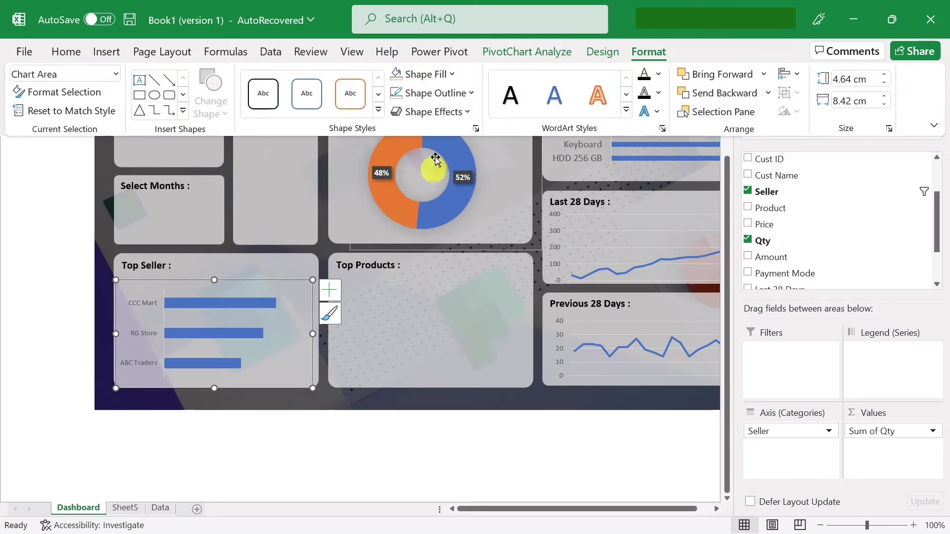
pyautogui.click(471, 93)
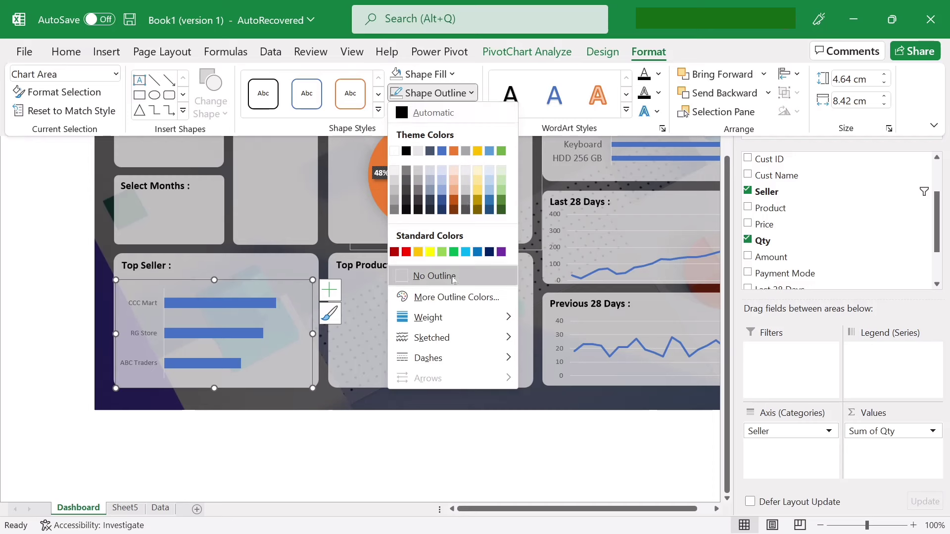
pyautogui.click(425, 276)
# - Set the chart's seller name labels to font size 12
pyautogui.click(141, 320)
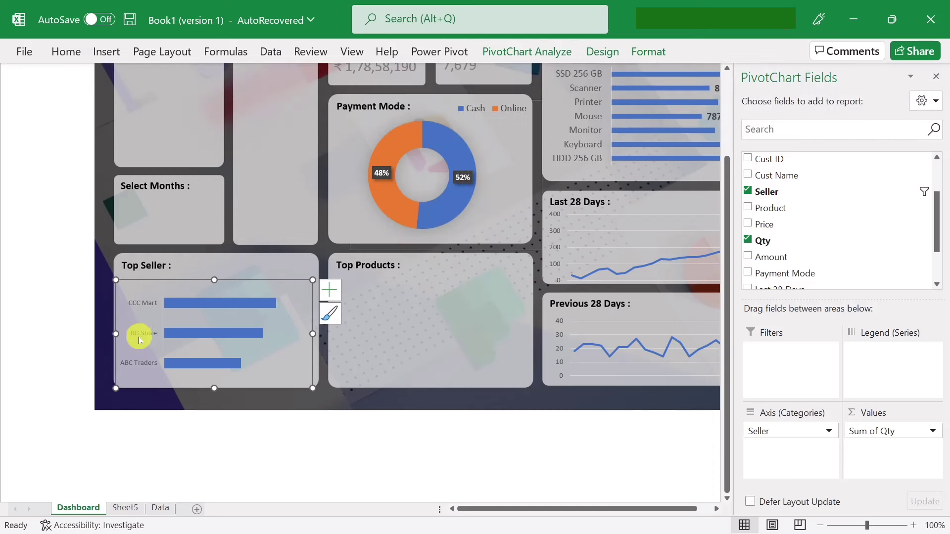
pyautogui.rightClick(141, 336)
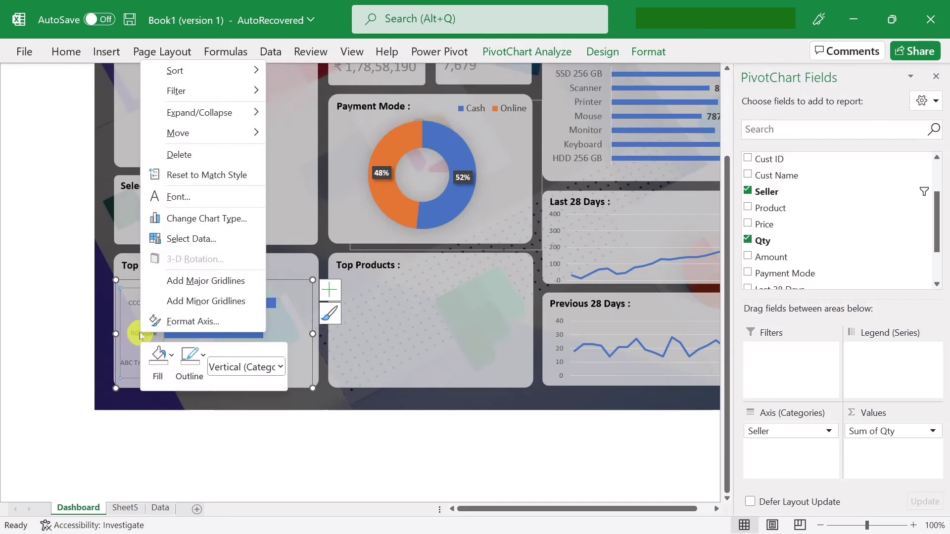
pyautogui.click(181, 197)
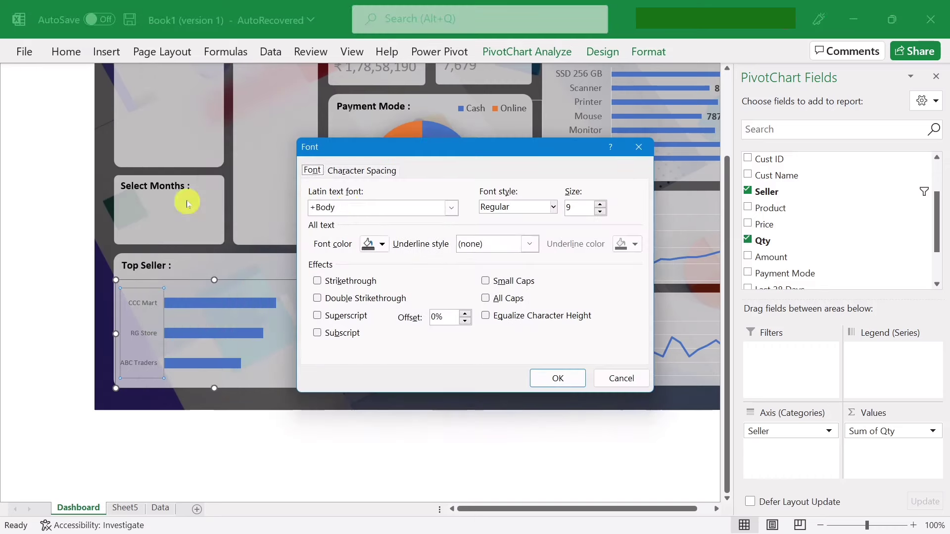
pyautogui.doubleClick(576, 208)
pyautogui.write('12')
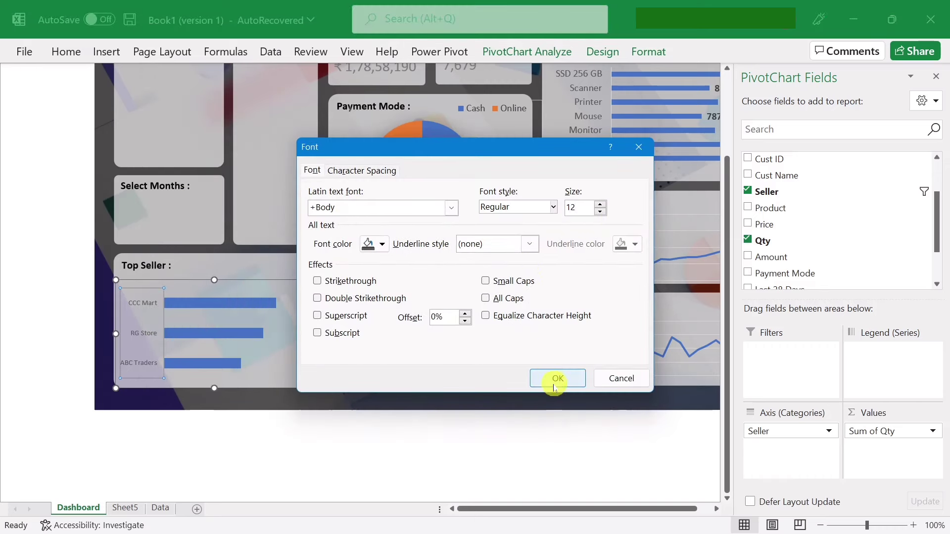
pyautogui.click(554, 379)
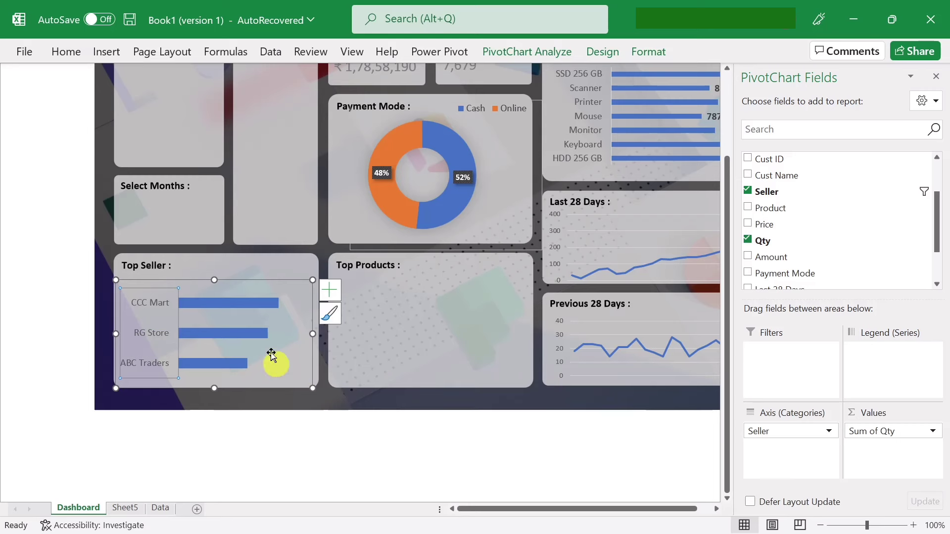
# - Add quantity data labels to the bars and make them bold
pyautogui.click(266, 310)
pyautogui.rightClick(267, 310)
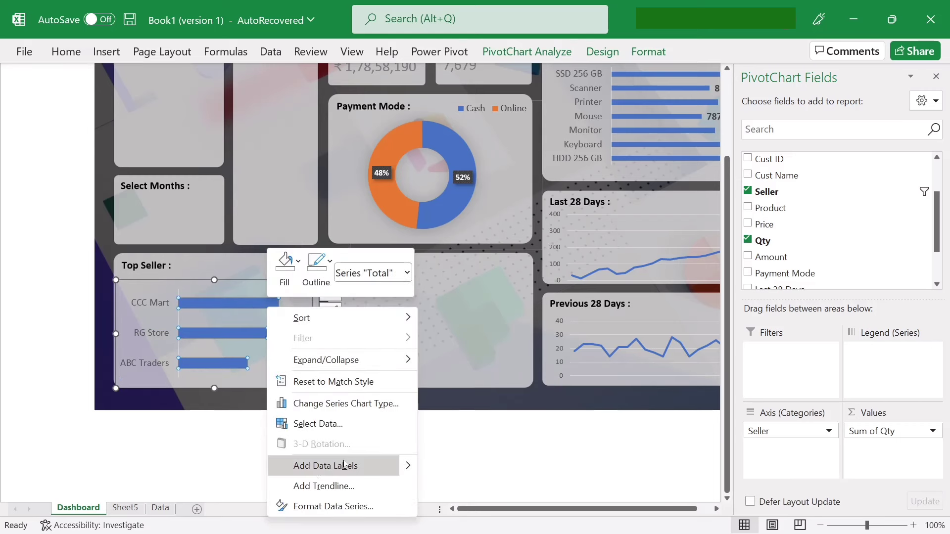
pyautogui.click(345, 466)
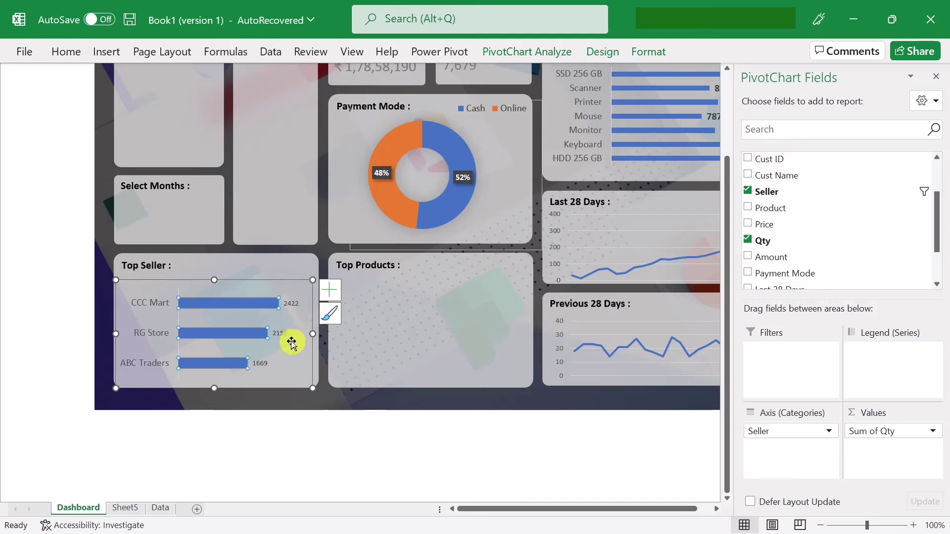
pyautogui.rightClick(280, 337)
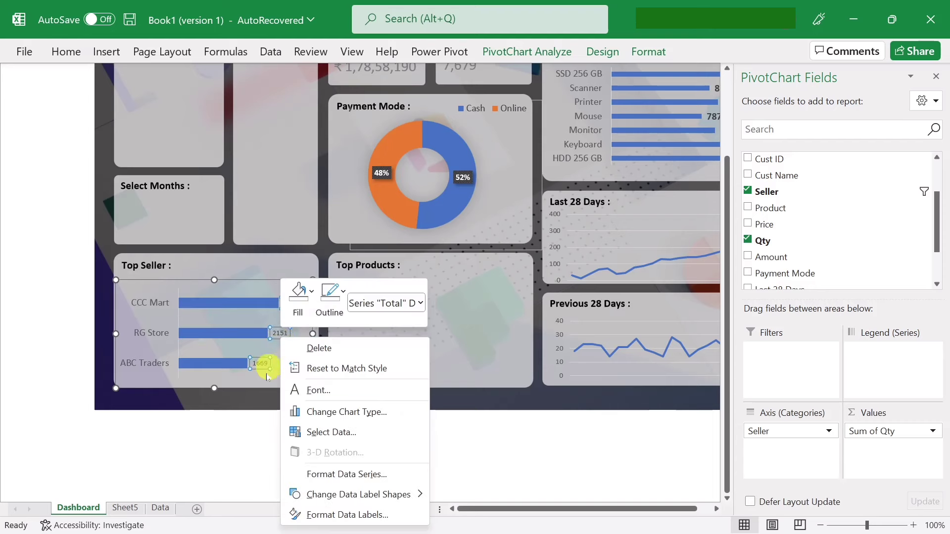
pyautogui.click(327, 391)
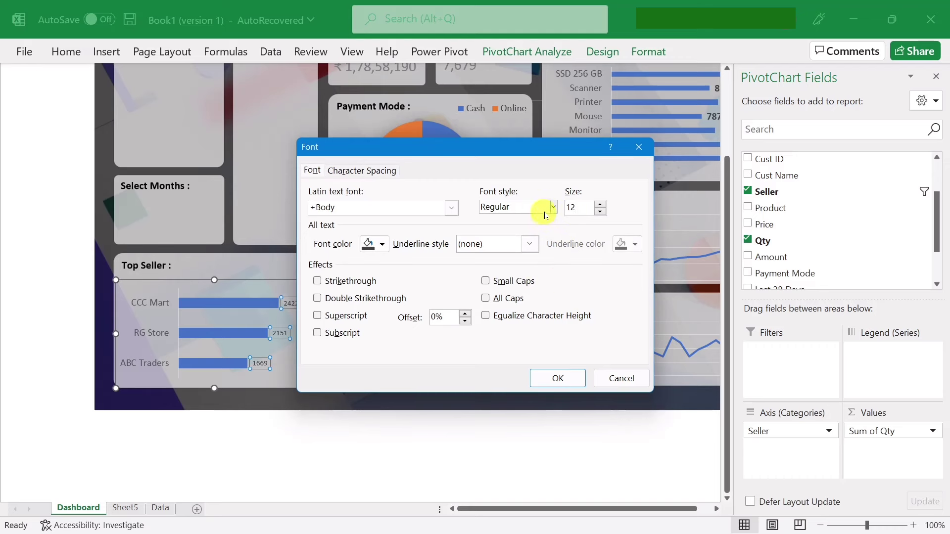
pyautogui.click(541, 207)
pyautogui.click(502, 251)
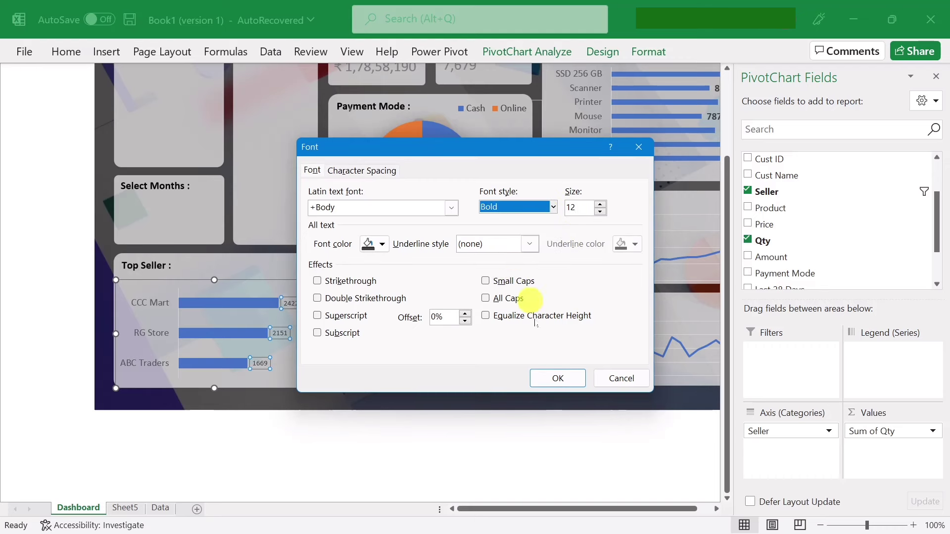
pyautogui.click(548, 377)
pyautogui.click(307, 450)
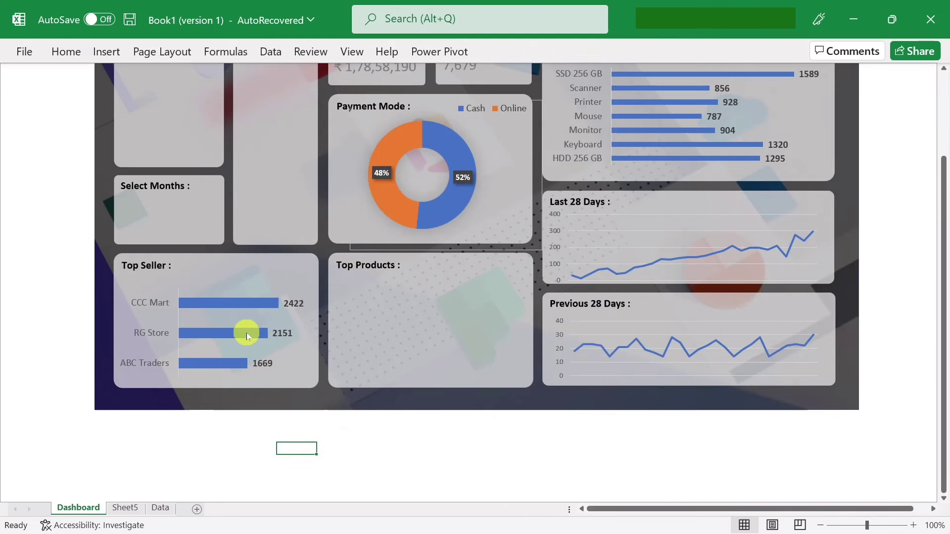
pyautogui.click(404, 465)
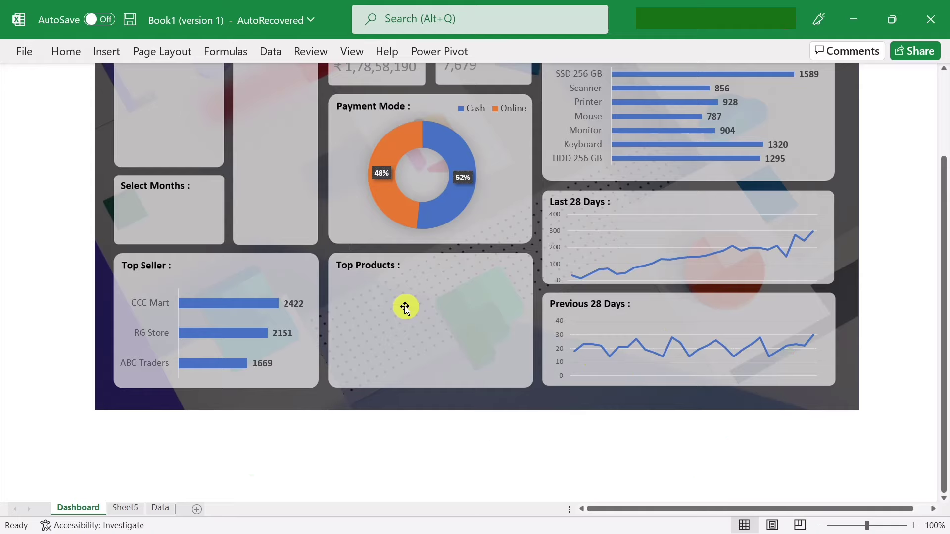
# - On Sheet5, copy the seller pivot table P3:Q7 and paste it at S3
pyautogui.click(125, 508)
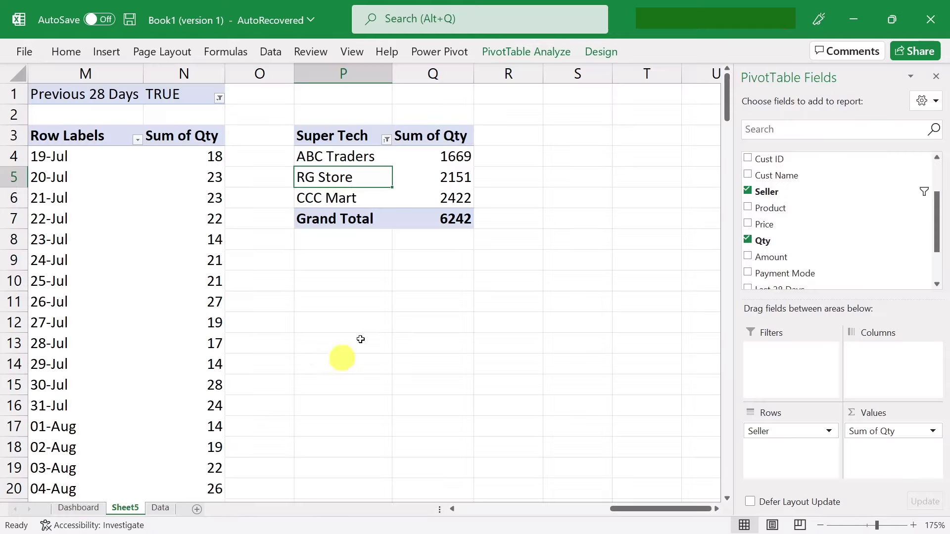
pyautogui.moveTo(319, 140); pyautogui.dragTo(418, 208)
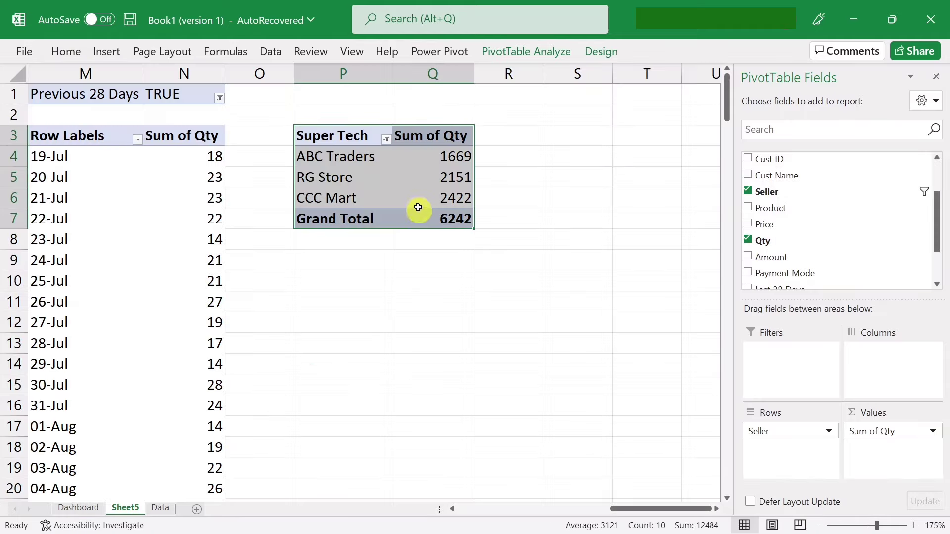
pyautogui.hotkey('ctrl', 'c')
pyautogui.click(565, 134)
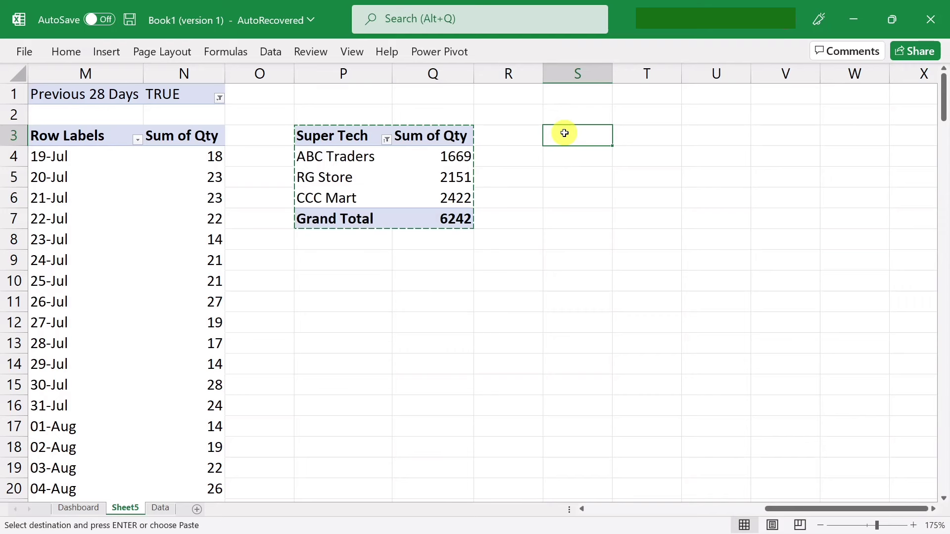
pyautogui.hotkey('ctrl', 'v')
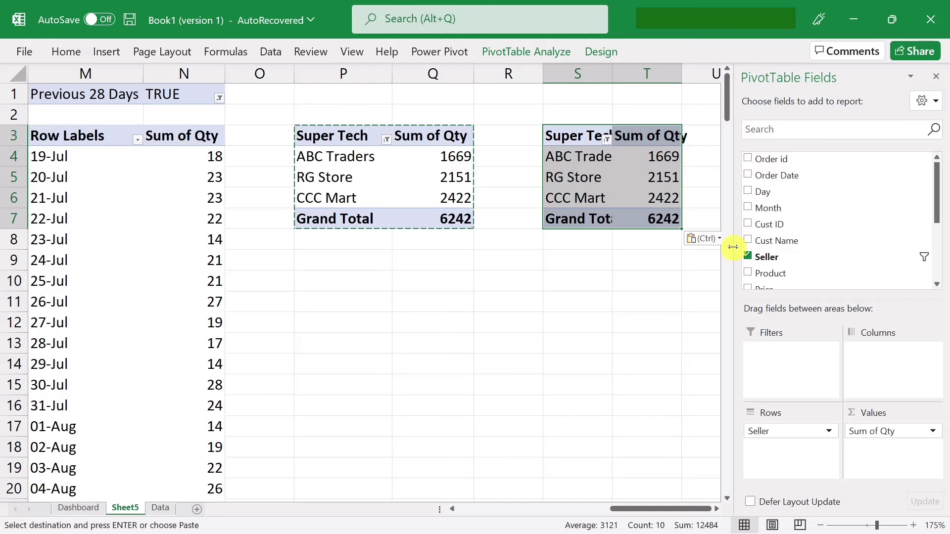
# - Change the copied pivot's fields to Product rows with Sum of Qty, totalling 7679
pyautogui.click(747, 257)
pyautogui.scroll(-2, 763, 247)
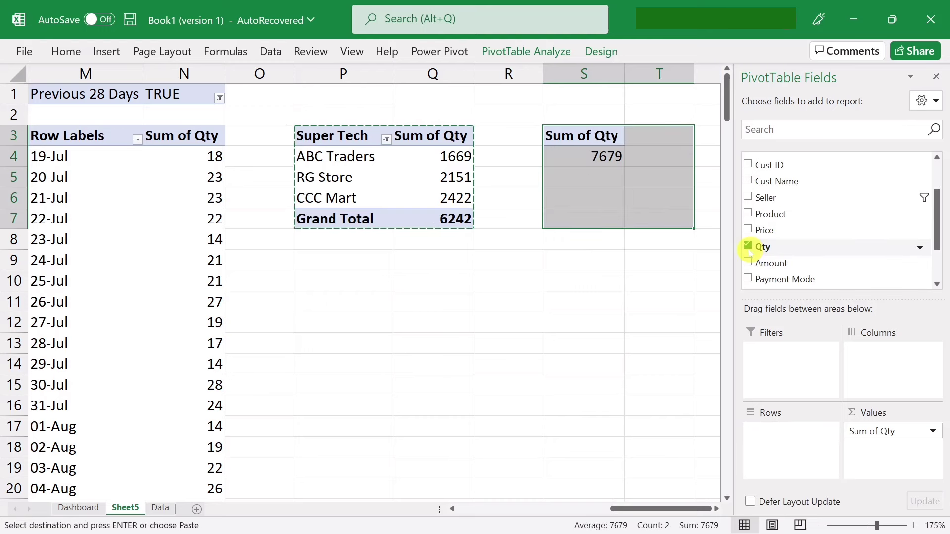
pyautogui.click(747, 246)
pyautogui.scroll(2, 806, 159)
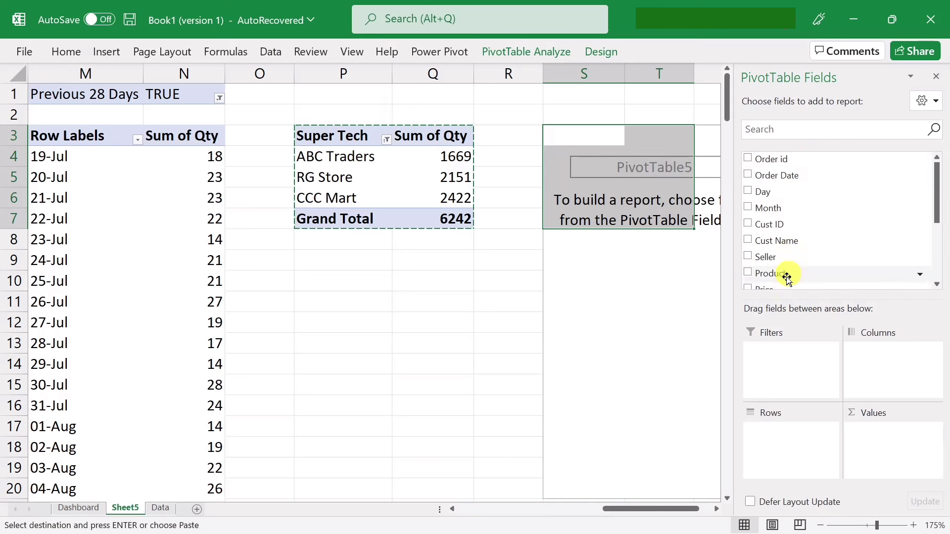
pyautogui.click(748, 273)
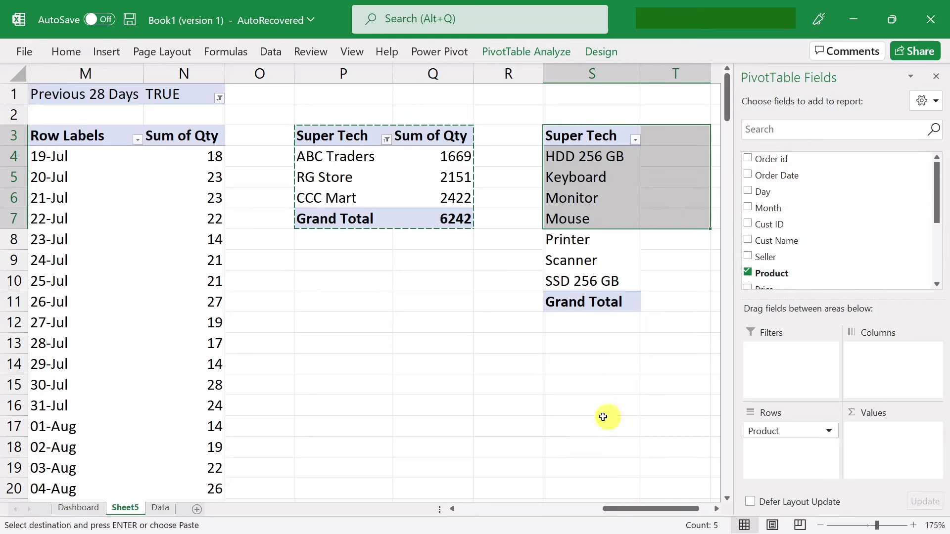
pyautogui.scroll(-1, 794, 222)
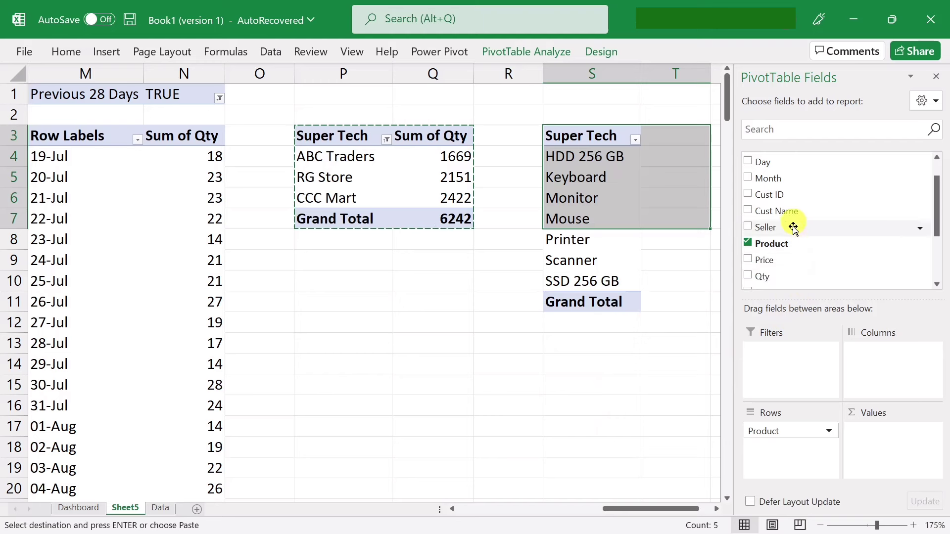
pyautogui.scroll(-1, 772, 260)
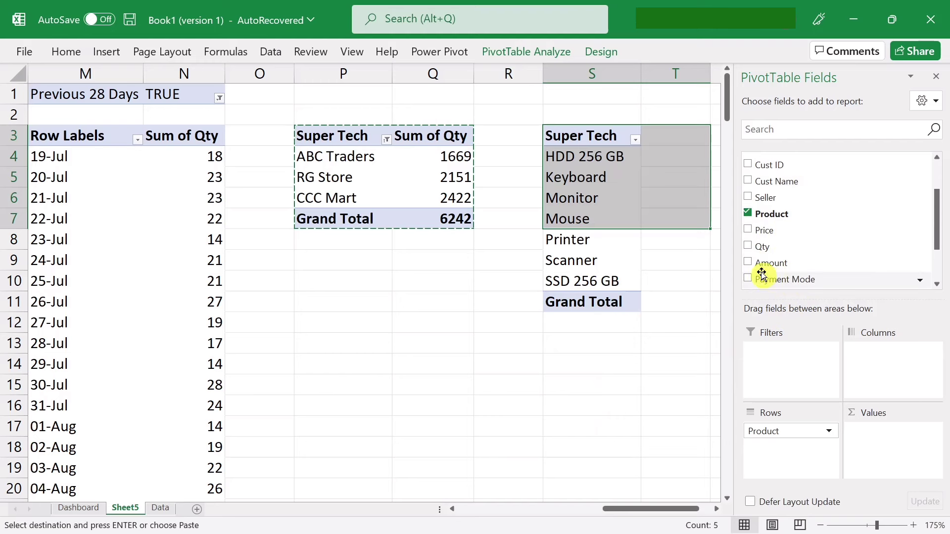
pyautogui.click(748, 248)
pyautogui.click(579, 384)
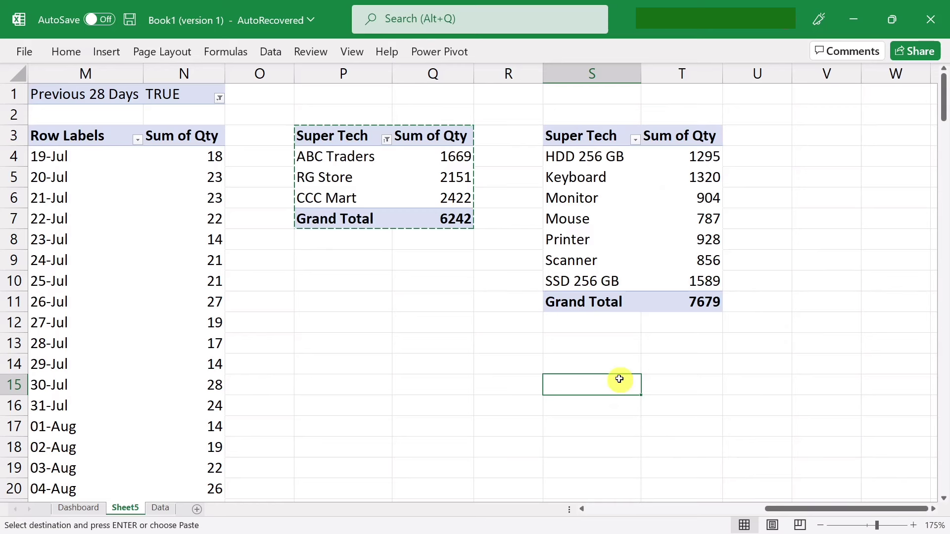
# - Sort the product pivot by quantity from smallest to largest
pyautogui.click(695, 218)
pyautogui.rightClick(695, 219)
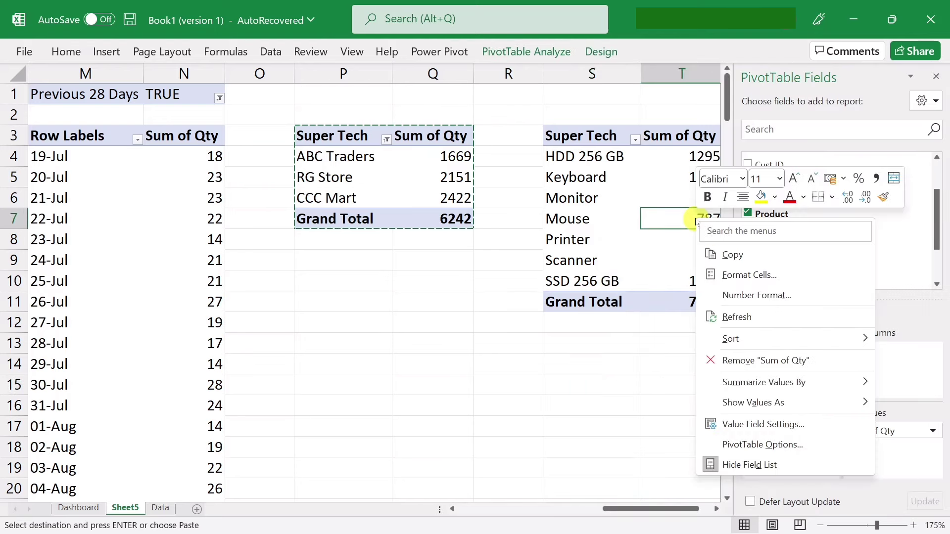
pyautogui.moveTo(730, 339)
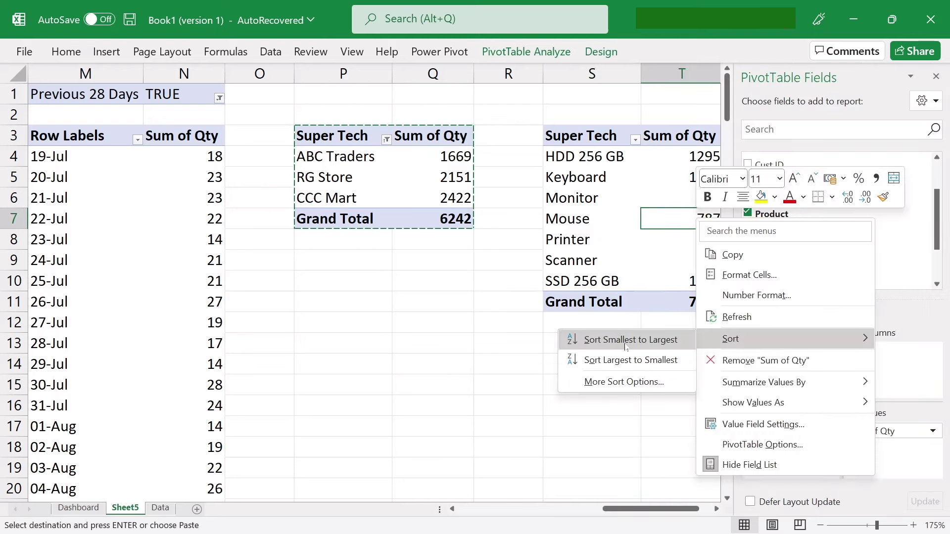
pyautogui.click(625, 343)
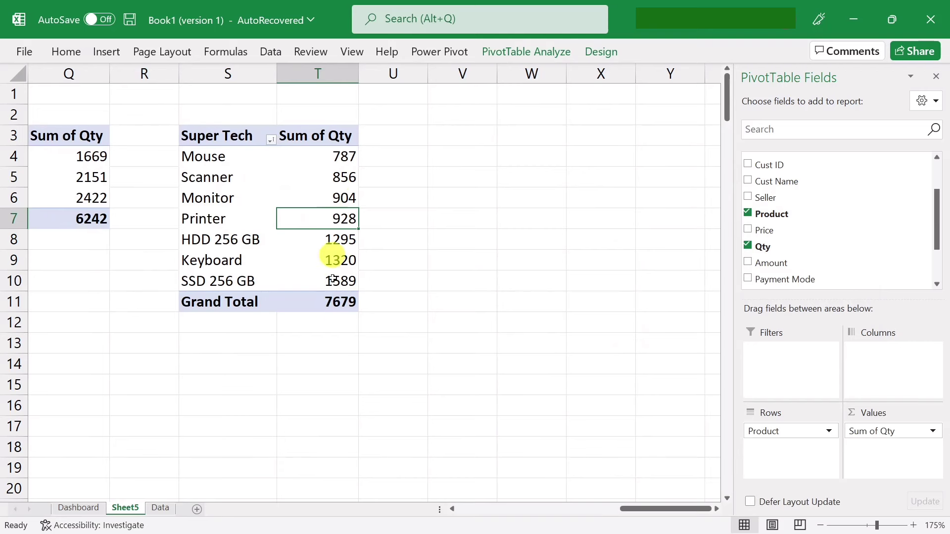
# - Apply a Top 3 Items filter on Product, leaving HDD 256 GB, Keyboard and SSD 256 GB
pyautogui.click(201, 208)
pyautogui.rightClick(198, 213)
pyautogui.moveTo(237, 331)
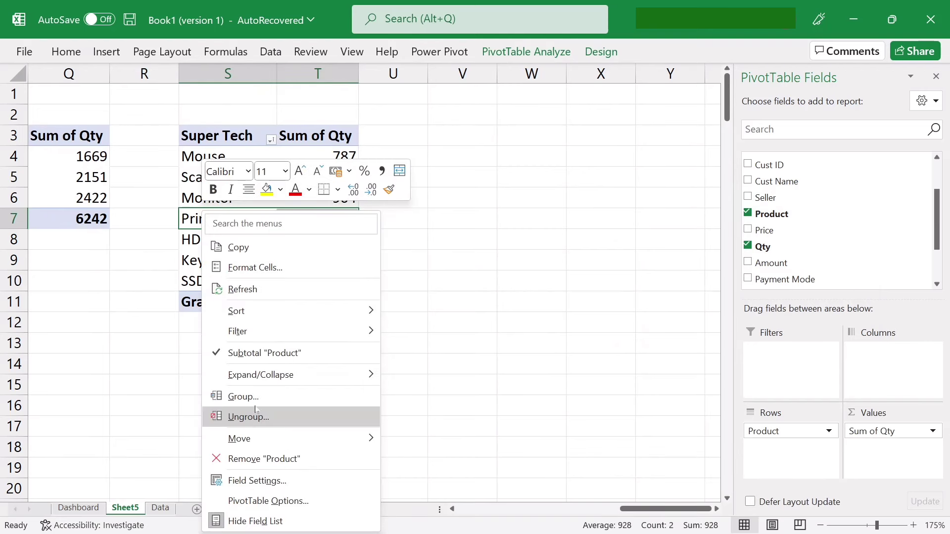
pyautogui.click(435, 399)
pyautogui.write('3')
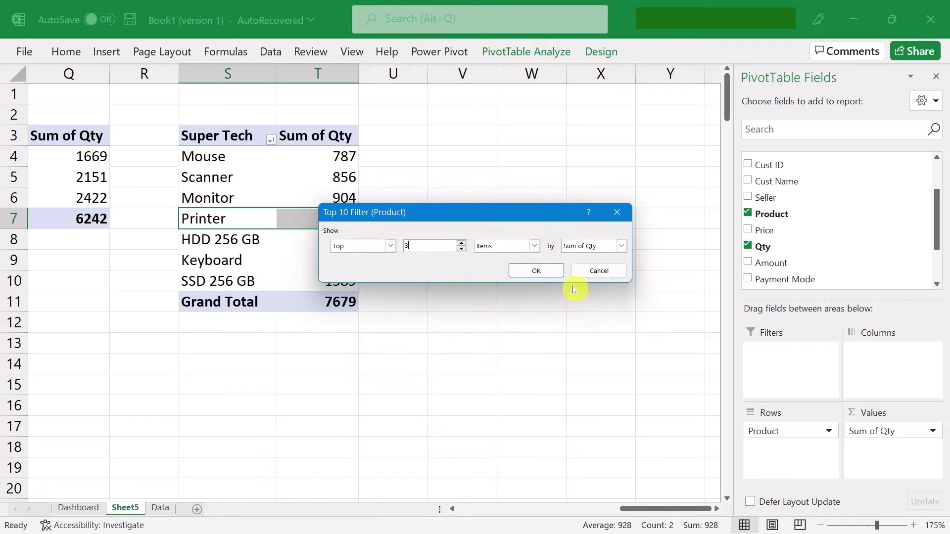
pyautogui.click(544, 270)
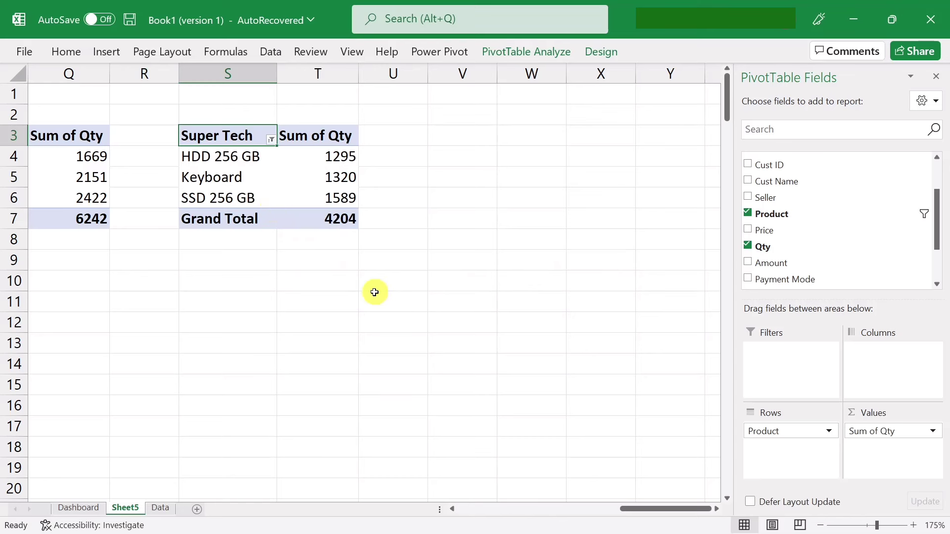
pyautogui.click(317, 185)
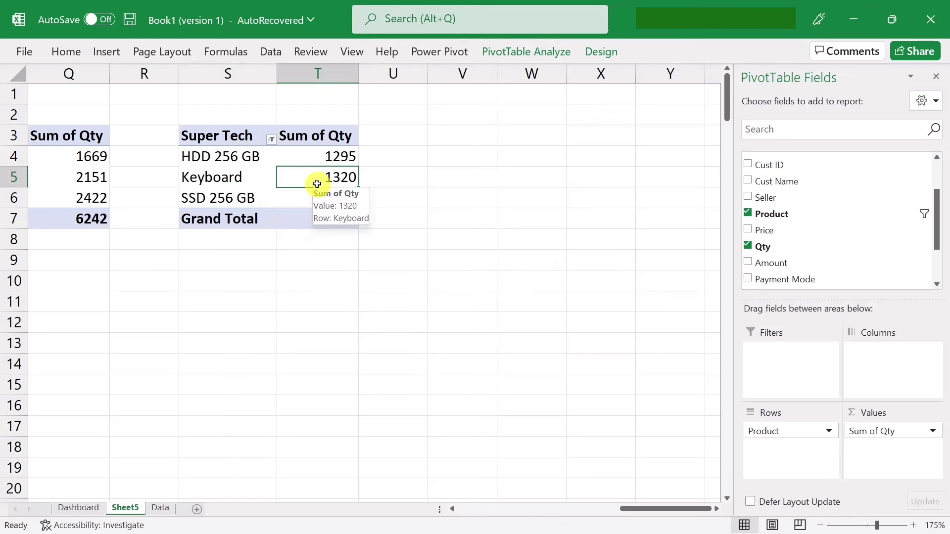
# - Insert a clustered bar PivotChart from the product pivot
pyautogui.click(520, 52)
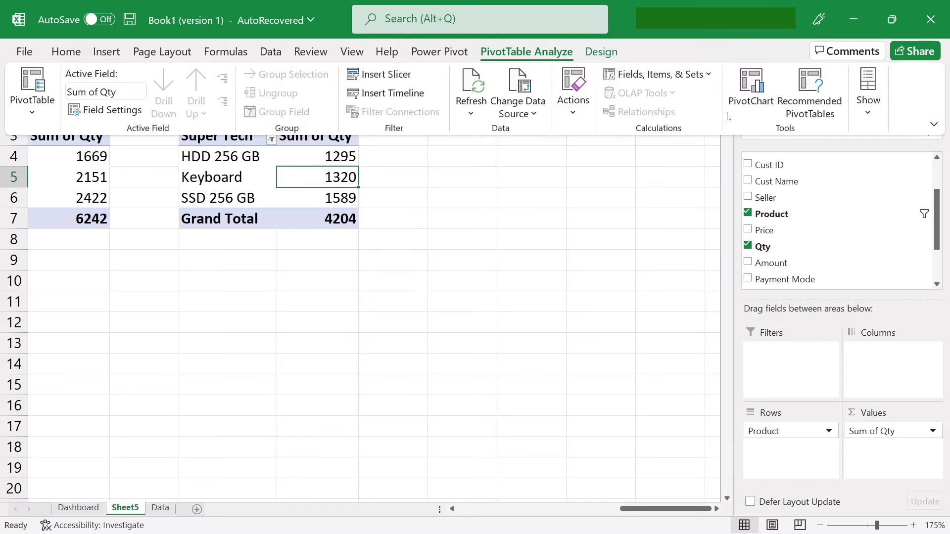
pyautogui.click(747, 89)
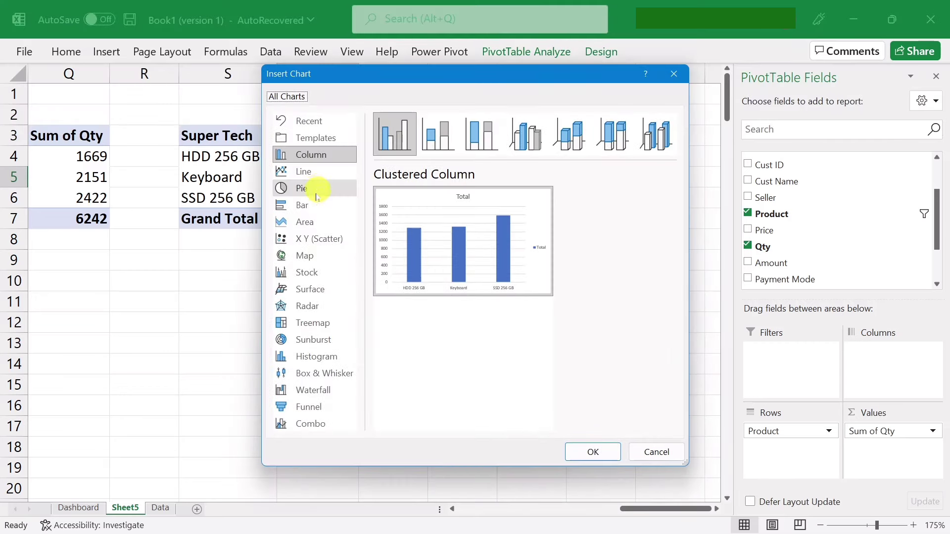
pyautogui.click(312, 208)
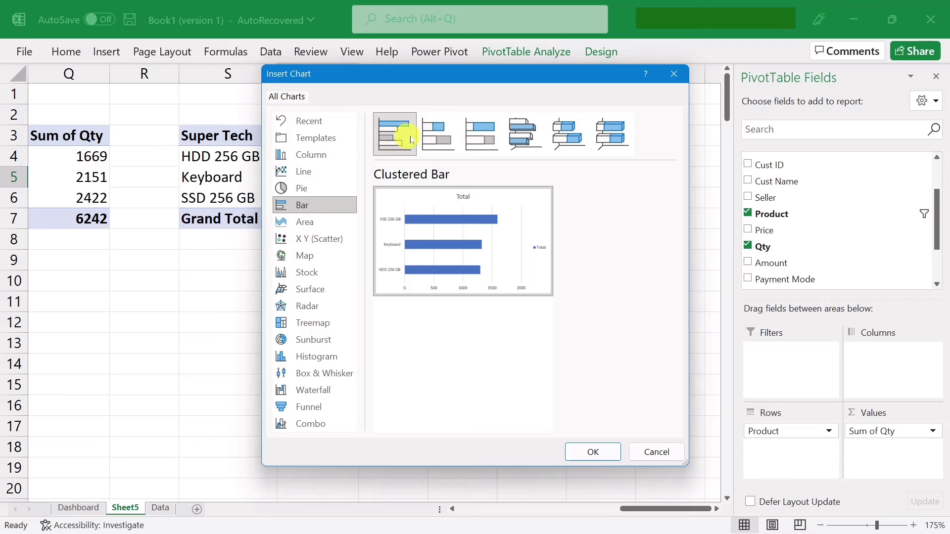
pyautogui.click(592, 451)
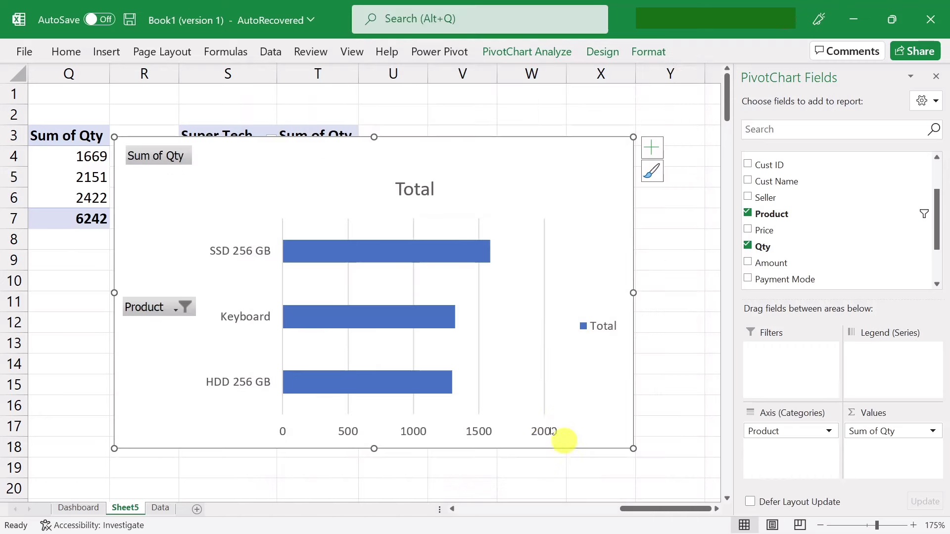
# - Hide field buttons, delete title, legend, gridlines and value axis, then shrink and cut the chart
pyautogui.rightClick(168, 317)
pyautogui.click(232, 465)
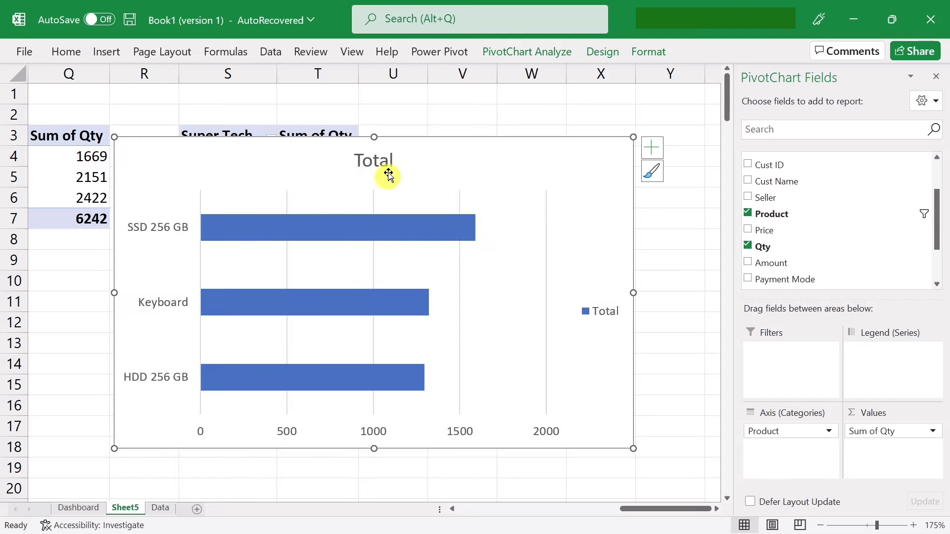
pyautogui.rightClick(388, 174)
pyautogui.click(425, 201)
pyautogui.rightClick(589, 297)
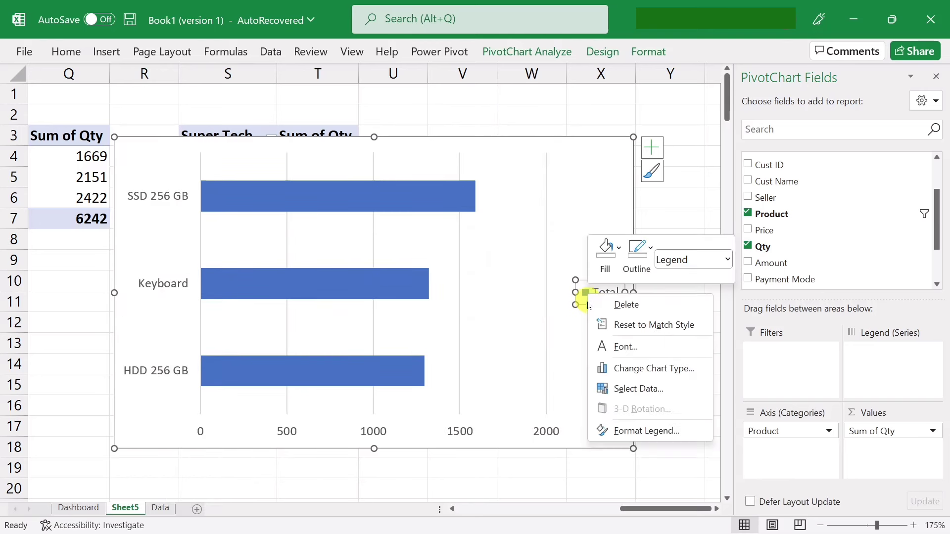
pyautogui.click(618, 305)
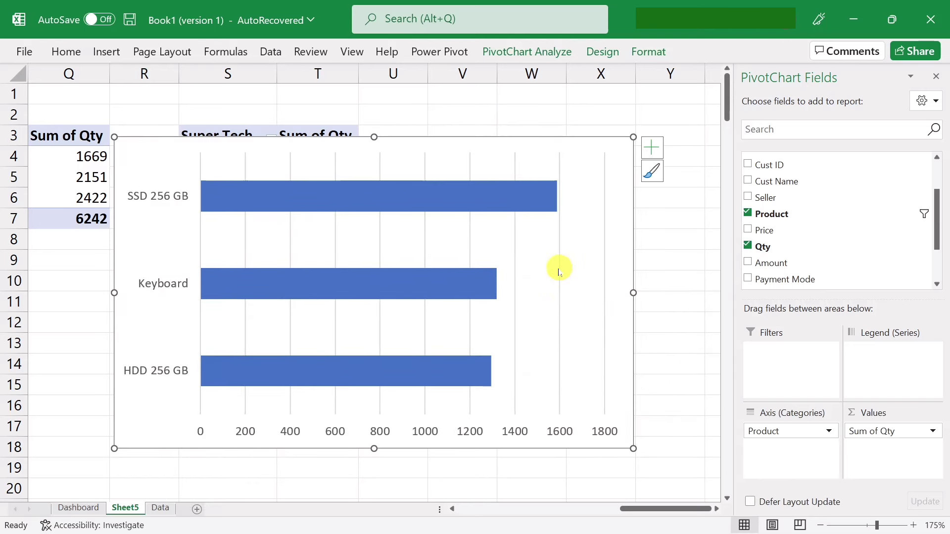
pyautogui.press('Delete')
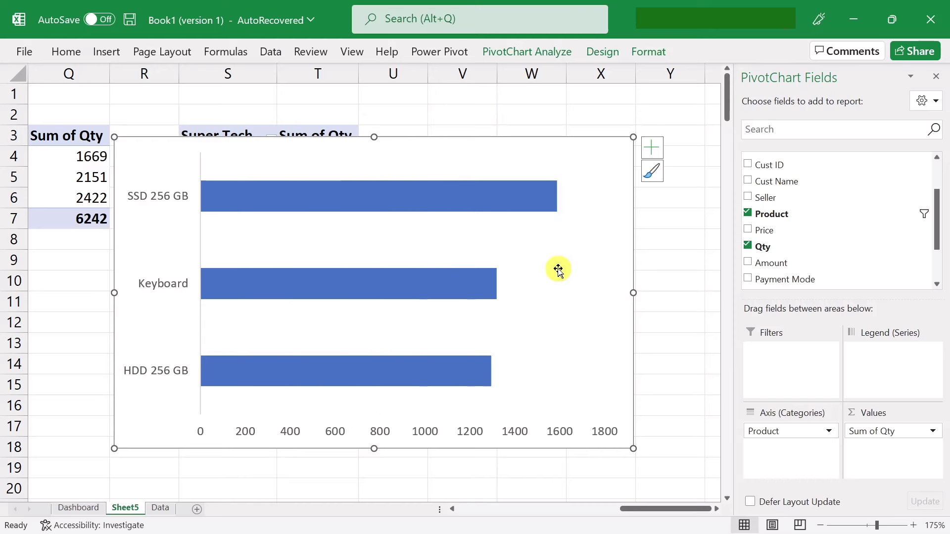
pyautogui.rightClick(430, 431)
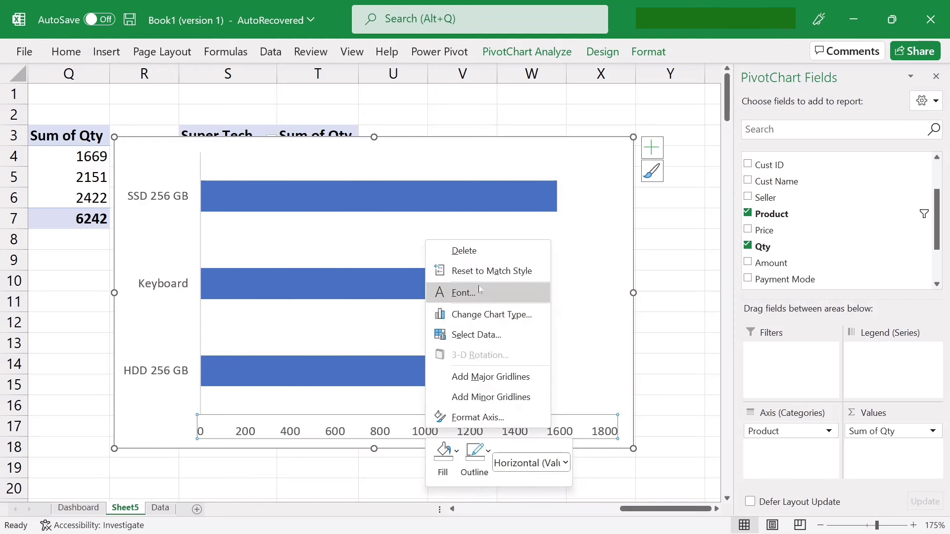
pyautogui.click(464, 251)
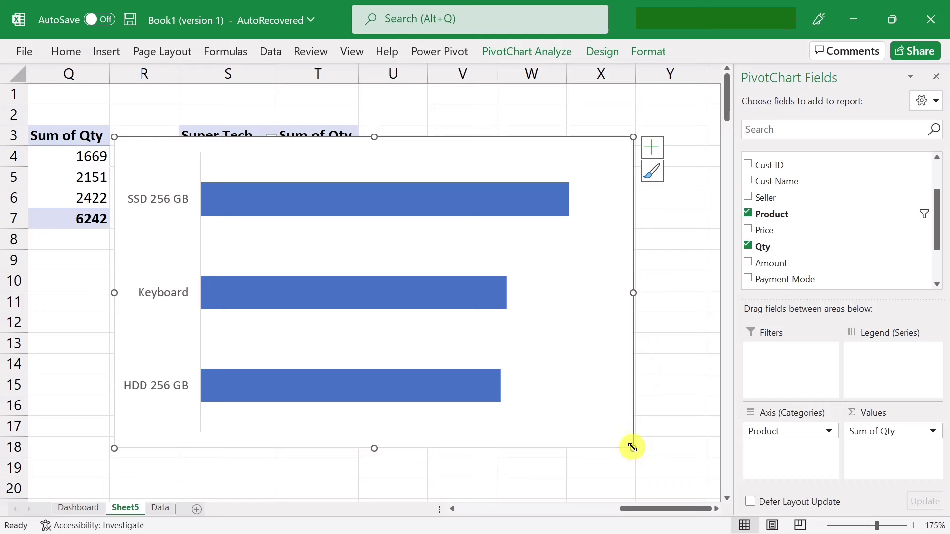
pyautogui.moveTo(633, 447); pyautogui.dragTo(469, 304)
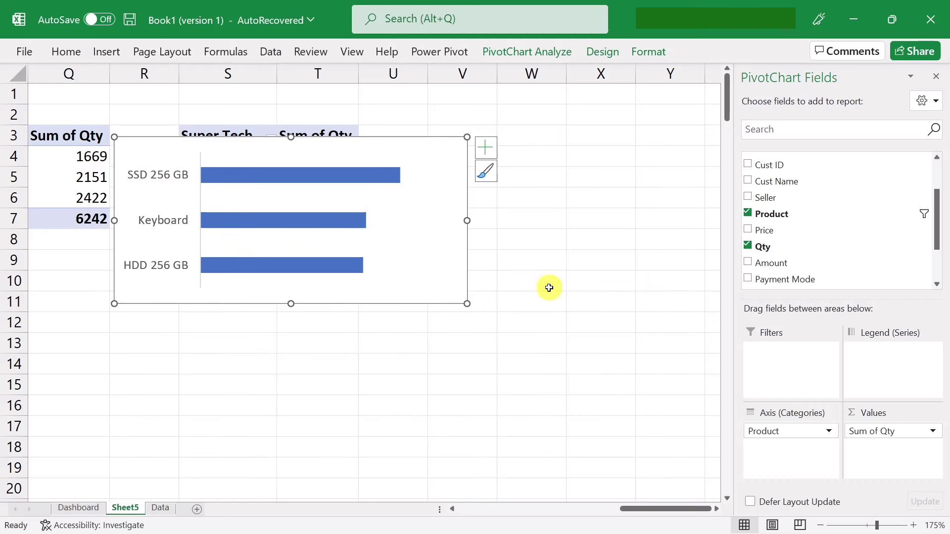
pyautogui.hotkey('ctrl', 'x')
# - Paste the product bar chart onto the Dashboard and move it into the Top Products panel
pyautogui.click(79, 507)
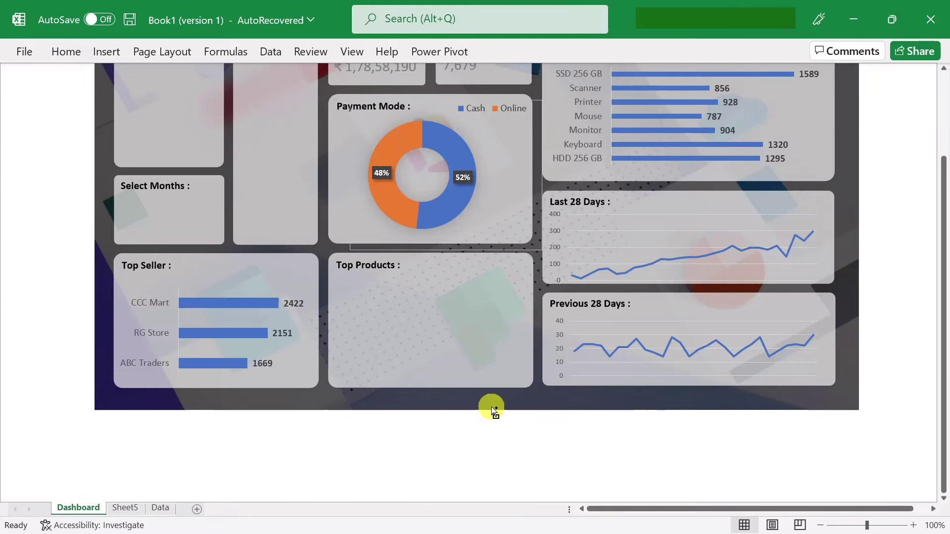
pyautogui.hotkey('ctrl', 'v')
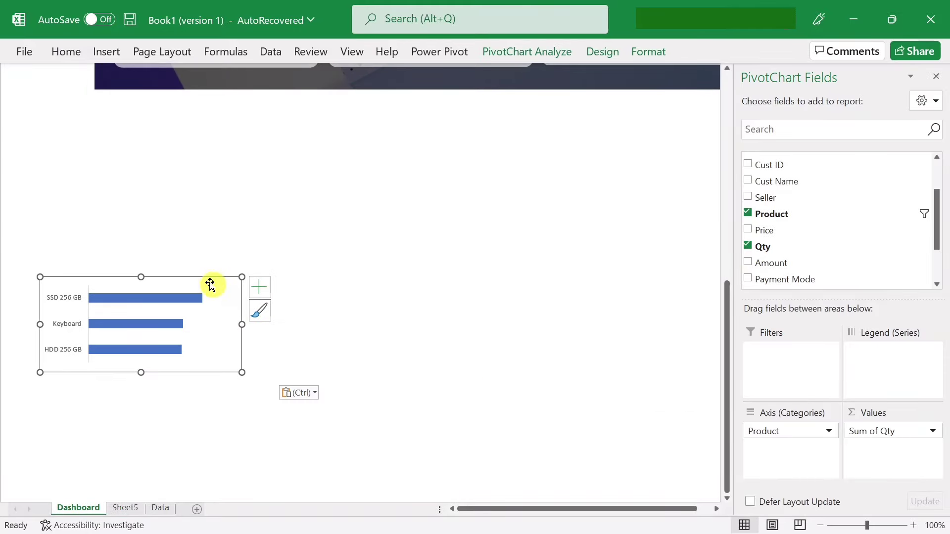
pyautogui.moveTo(206, 279); pyautogui.dragTo(442, 119)
pyautogui.scroll(4, 526, 333)
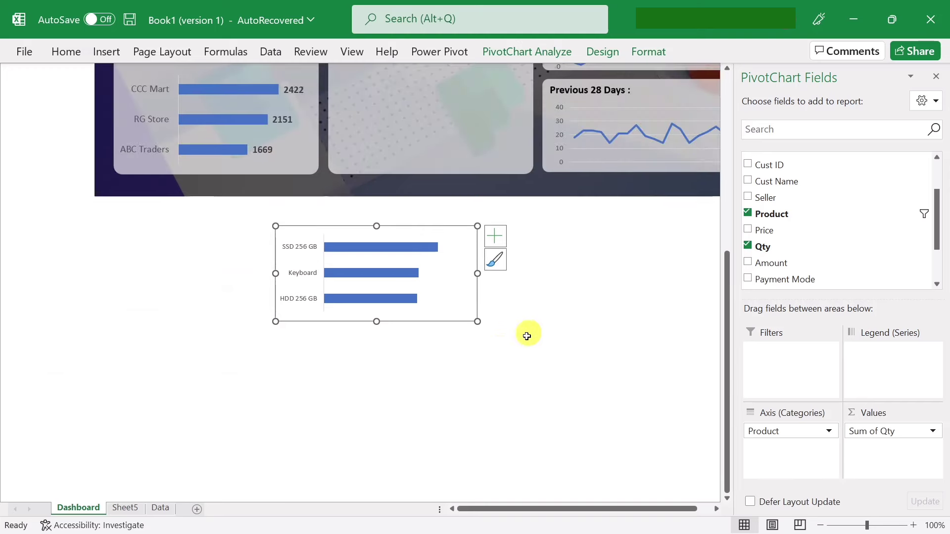
pyautogui.scroll(4, 433, 364)
pyautogui.moveTo(410, 337); pyautogui.dragTo(463, 178)
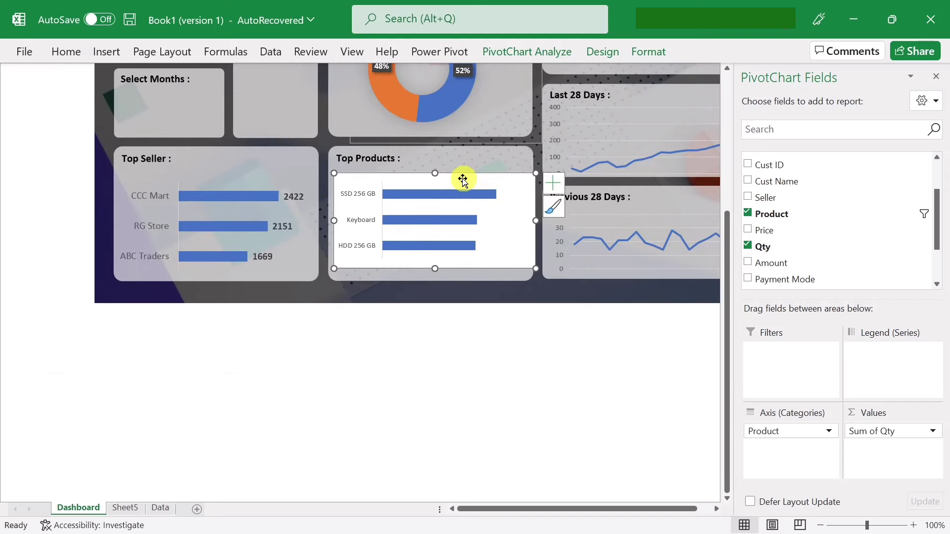
# - Remove the chart's background fill and border outline, and narrow it to fit the panel
pyautogui.click(646, 53)
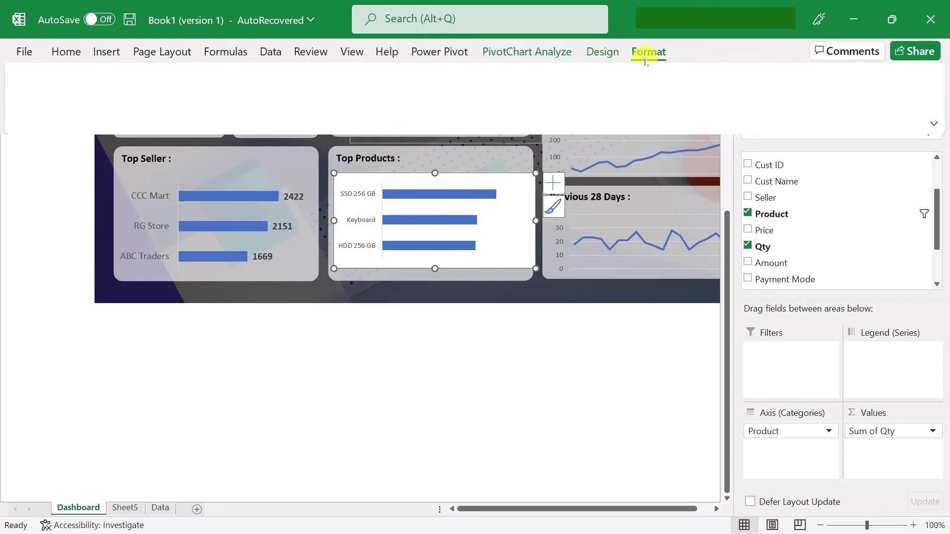
pyautogui.click(423, 75)
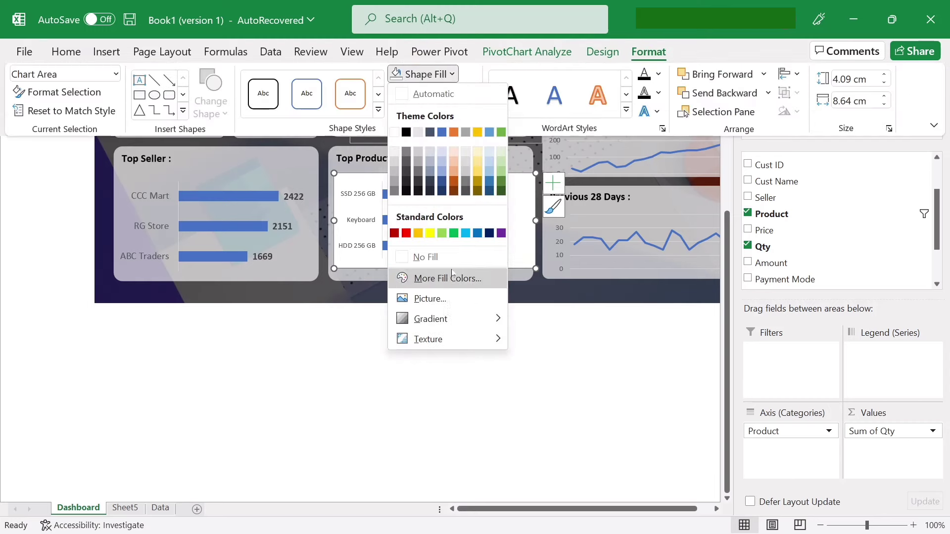
pyautogui.click(454, 252)
pyautogui.click(471, 93)
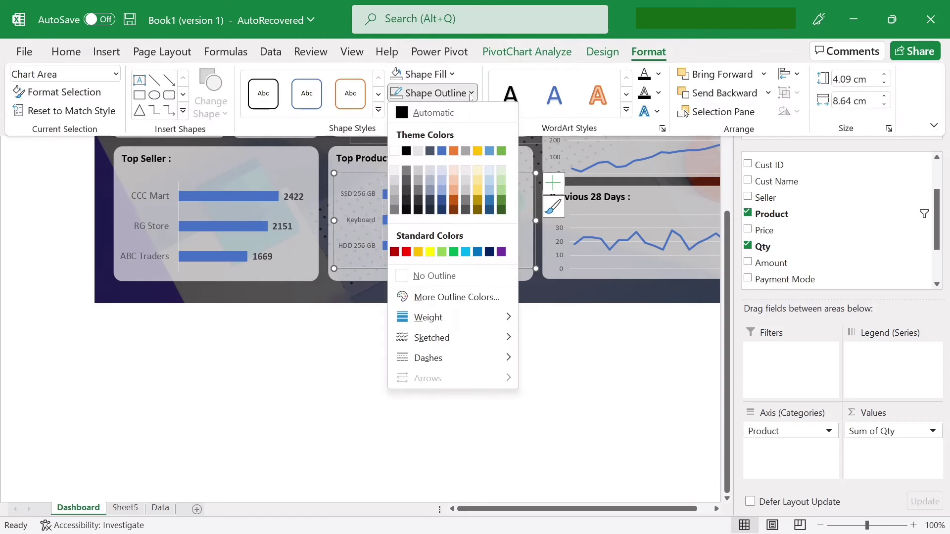
pyautogui.click(430, 276)
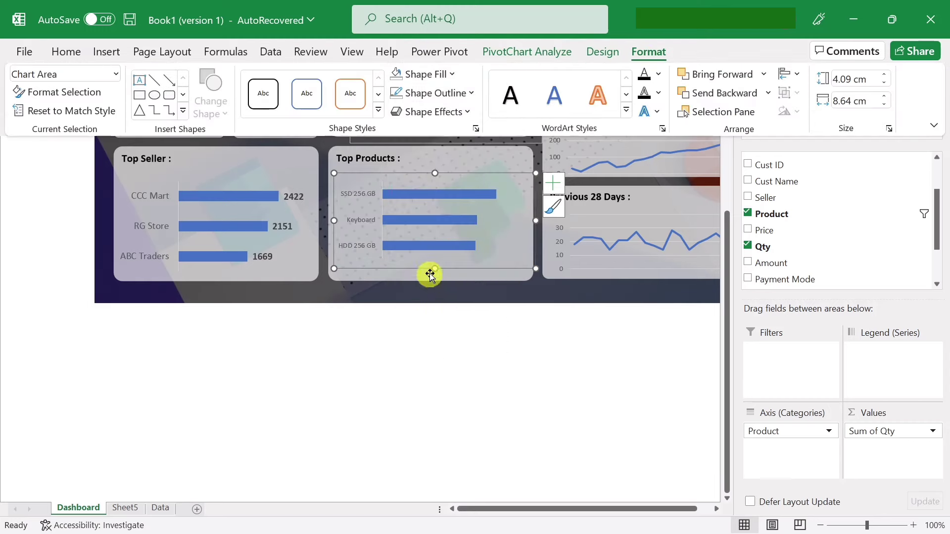
pyautogui.click(538, 223)
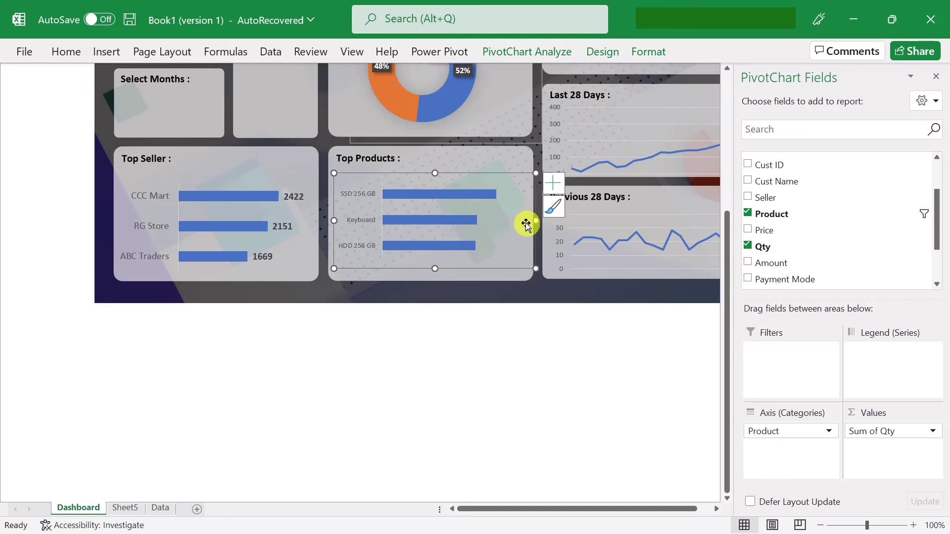
pyautogui.moveTo(534, 220); pyautogui.dragTo(528, 221)
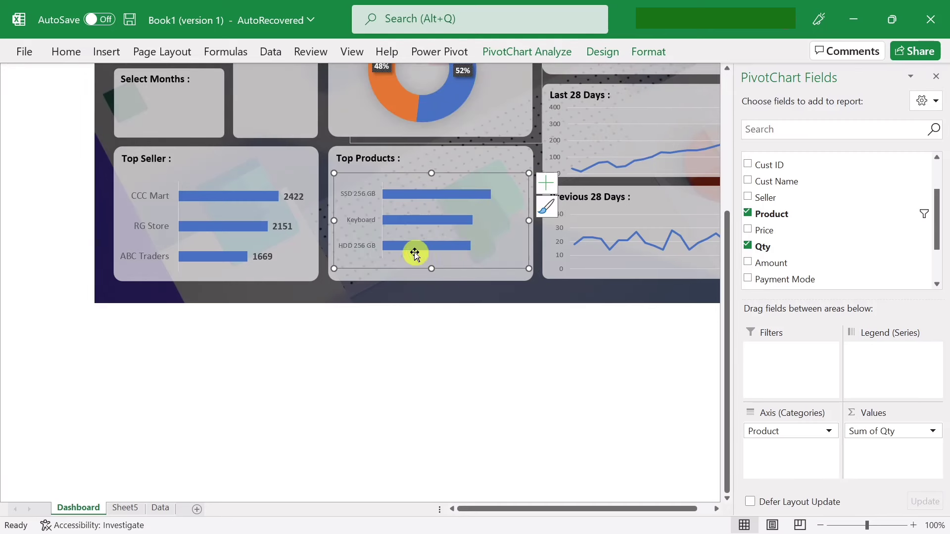
# - Set the product category labels to font size 12
pyautogui.rightClick(359, 226)
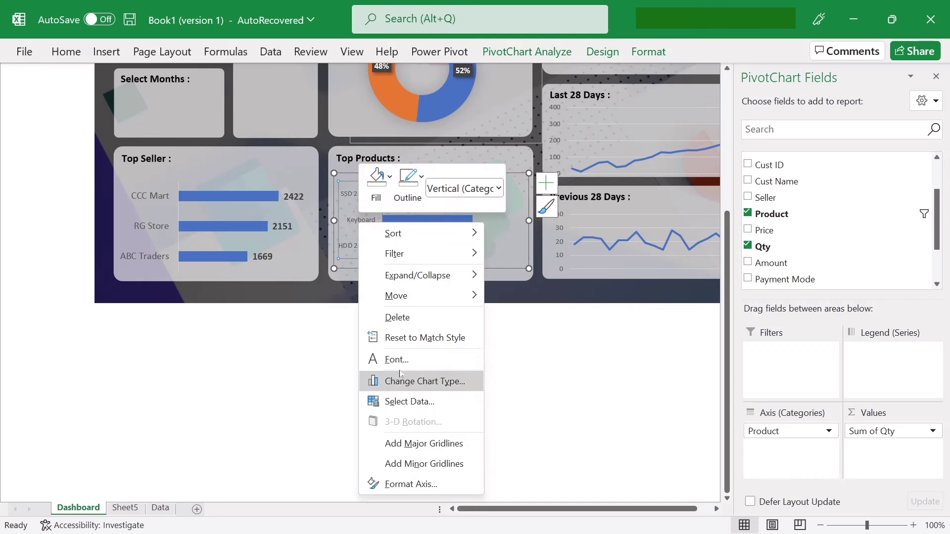
pyautogui.click(399, 360)
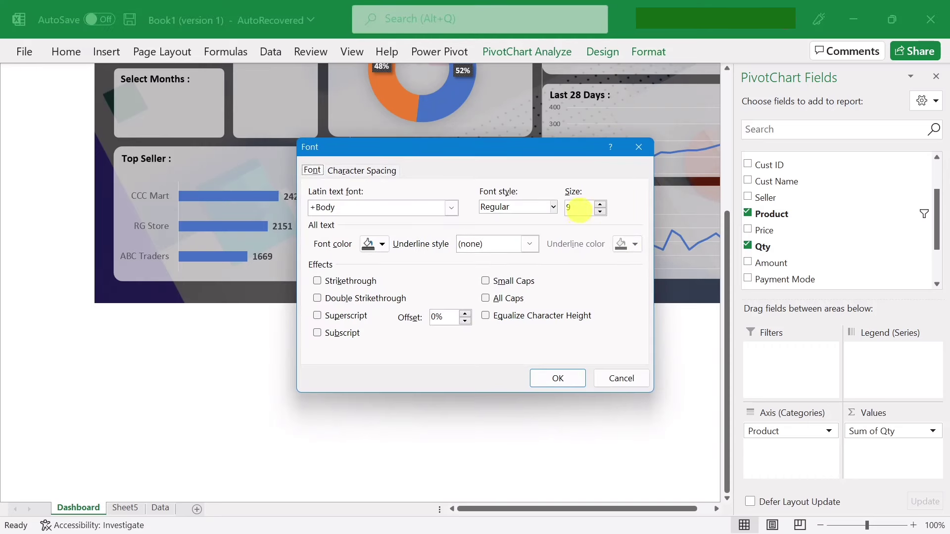
pyautogui.doubleClick(578, 209)
pyautogui.write('2')
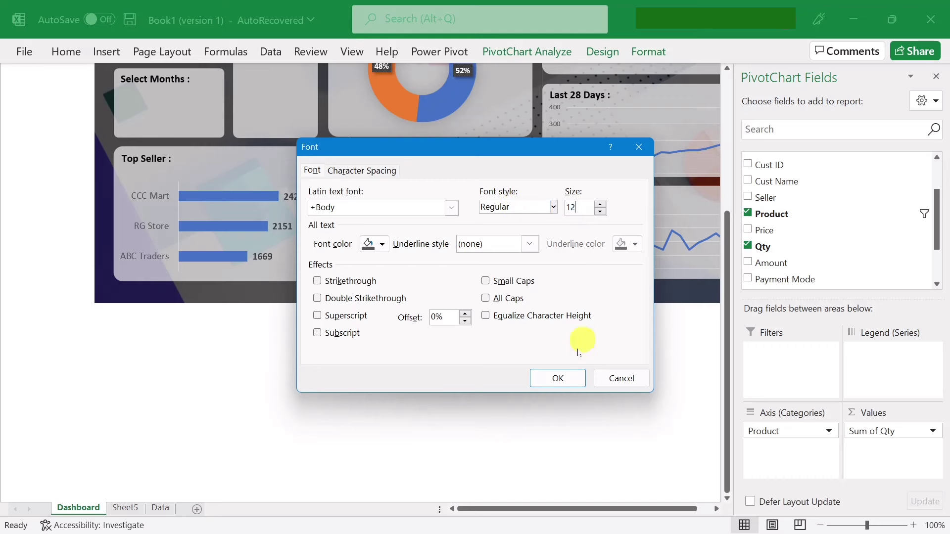
pyautogui.click(548, 378)
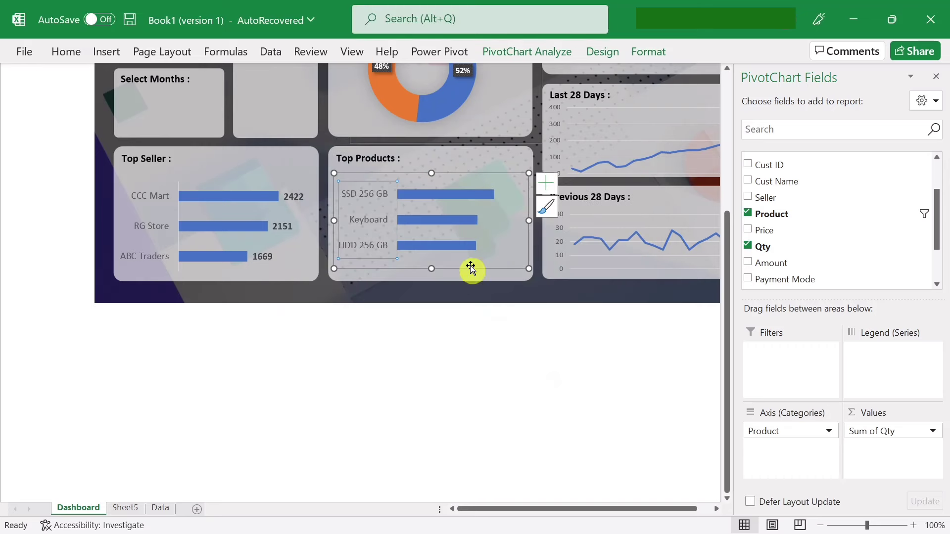
# - Add data labels to the bars, formatted bold at size 12
pyautogui.rightClick(474, 195)
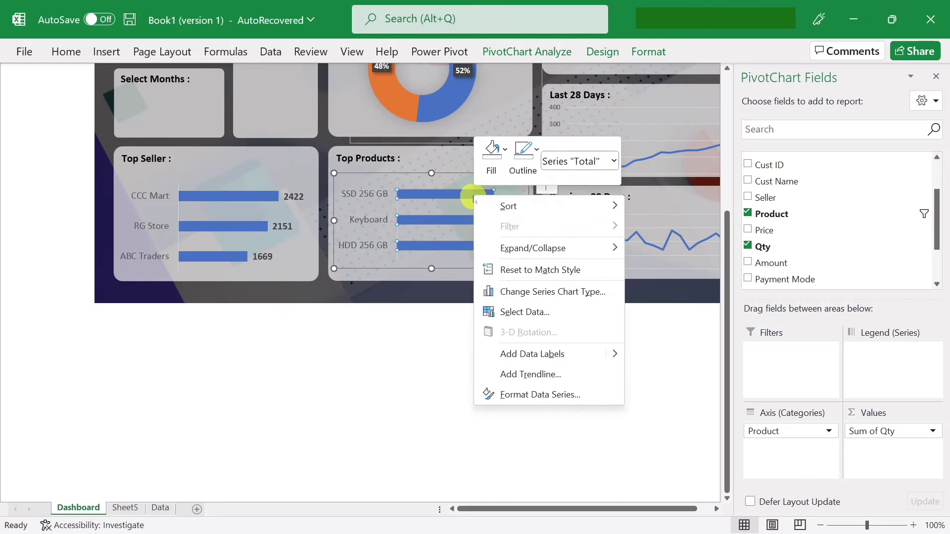
pyautogui.click(551, 355)
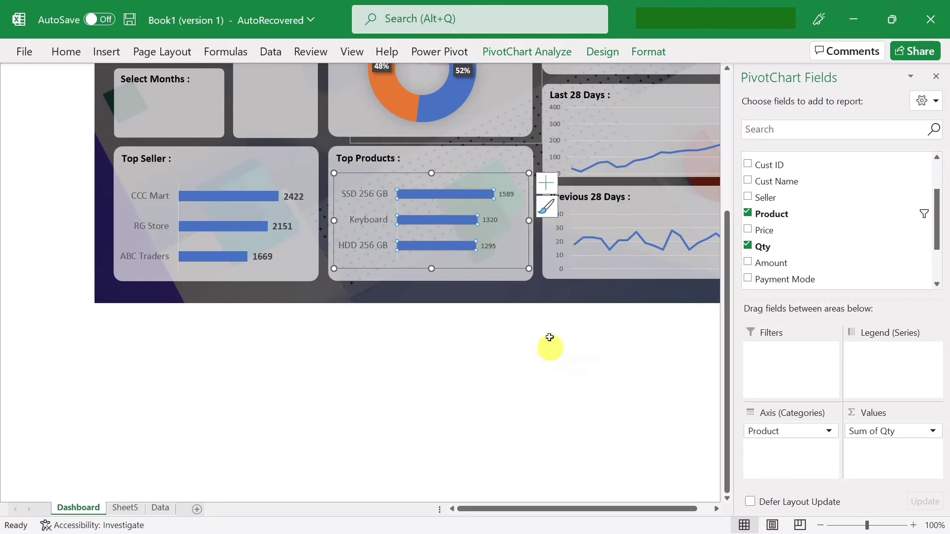
pyautogui.rightClick(505, 198)
pyautogui.click(530, 248)
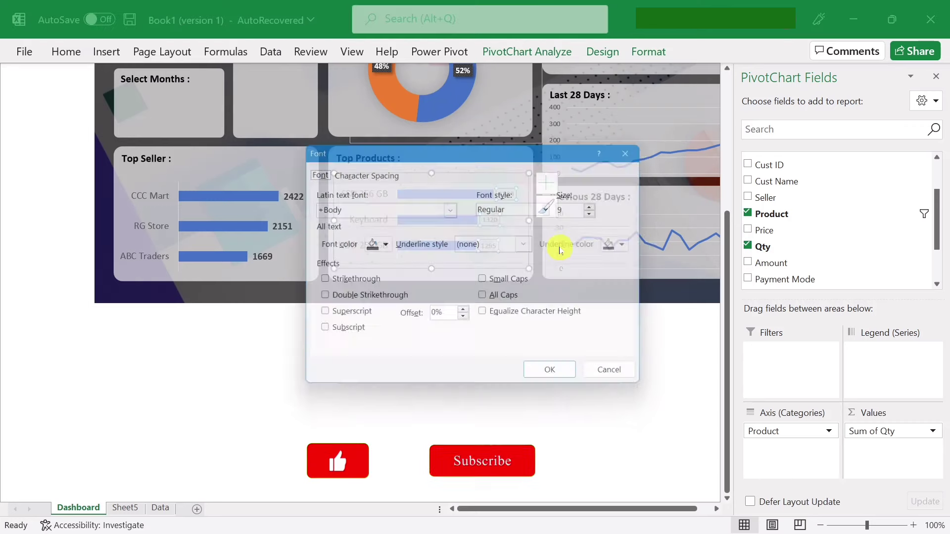
pyautogui.click(526, 210)
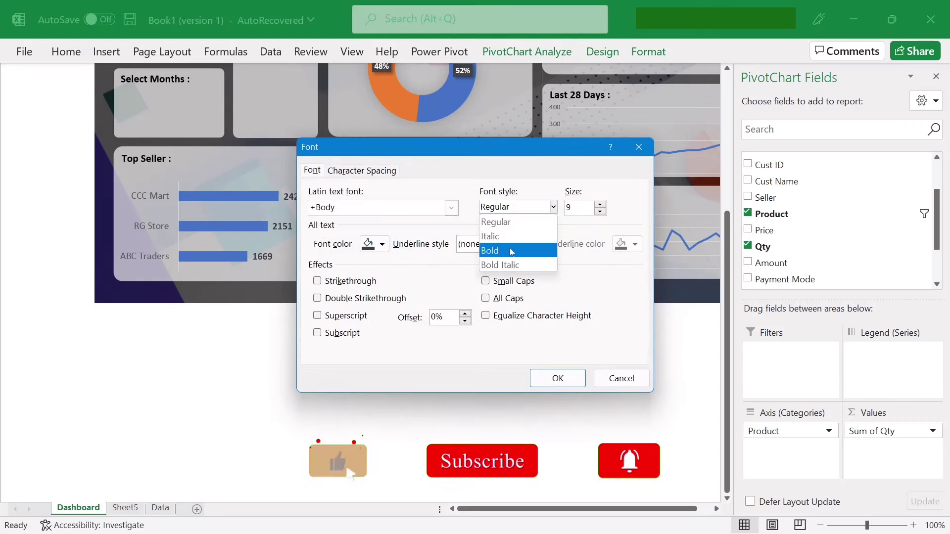
pyautogui.click(543, 248)
pyautogui.doubleClick(577, 208)
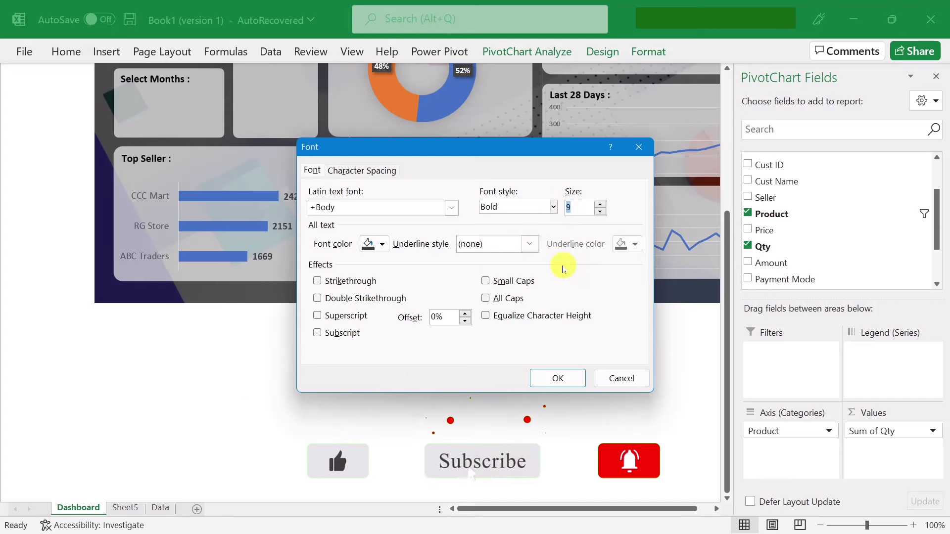
pyautogui.write('12')
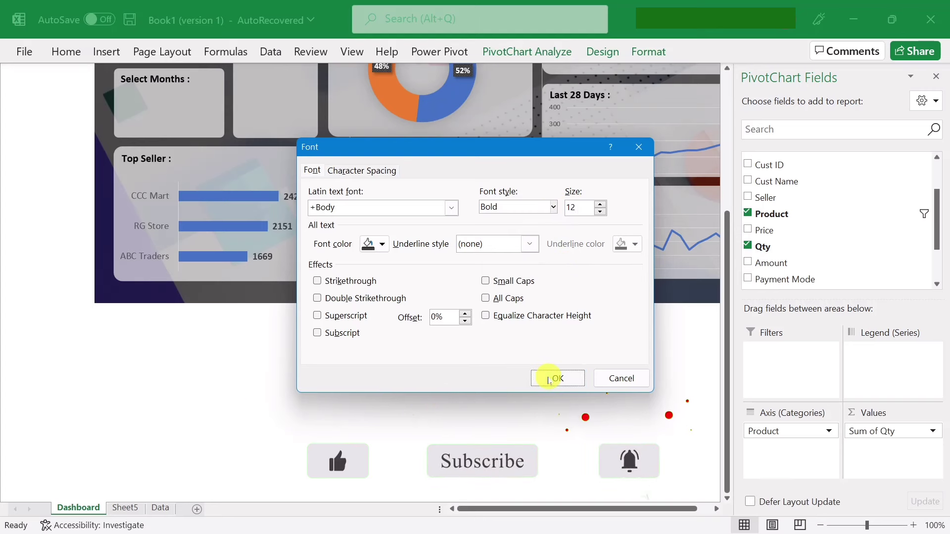
pyautogui.click(558, 378)
# - Make the Top Products chart slightly taller within its panel and review the dashboard
pyautogui.click(466, 393)
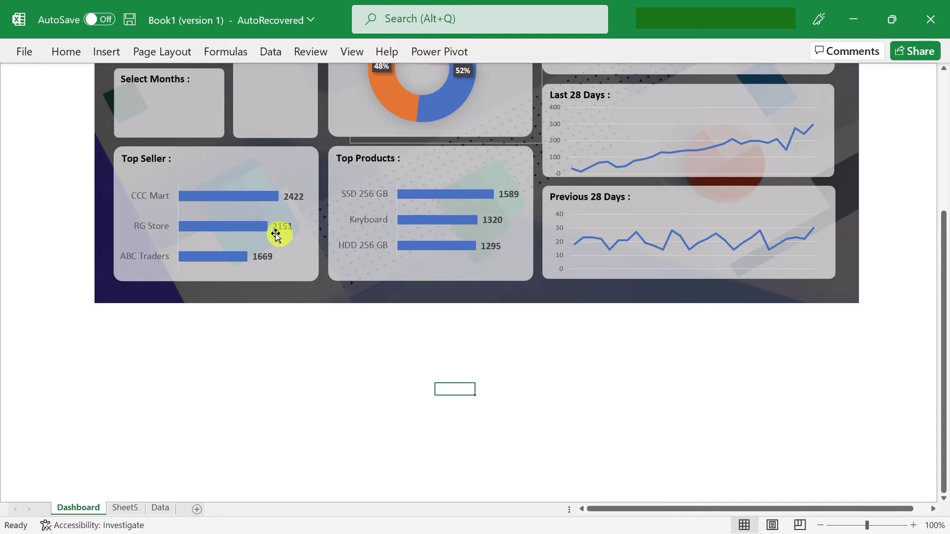
pyautogui.click(255, 234)
pyautogui.click(401, 262)
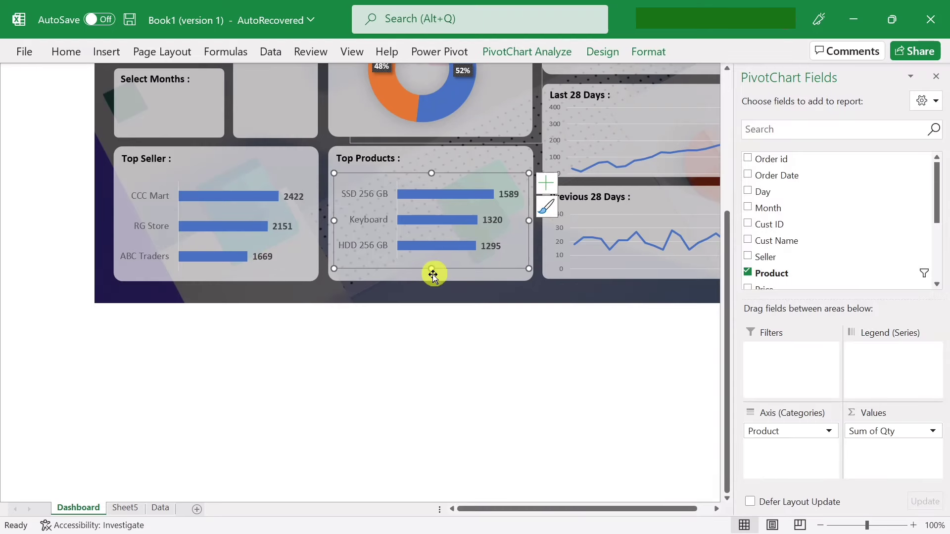
pyautogui.moveTo(429, 271); pyautogui.dragTo(429, 282)
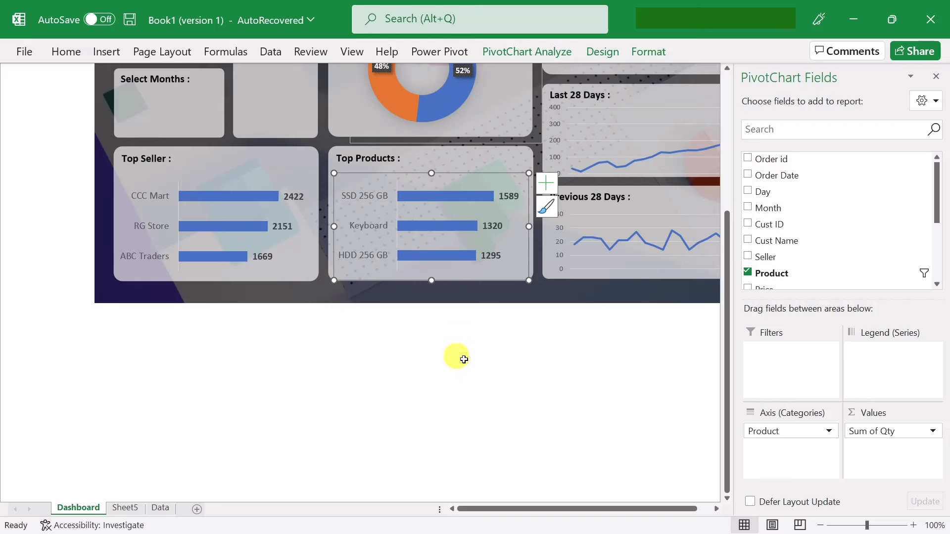
pyautogui.click(524, 367)
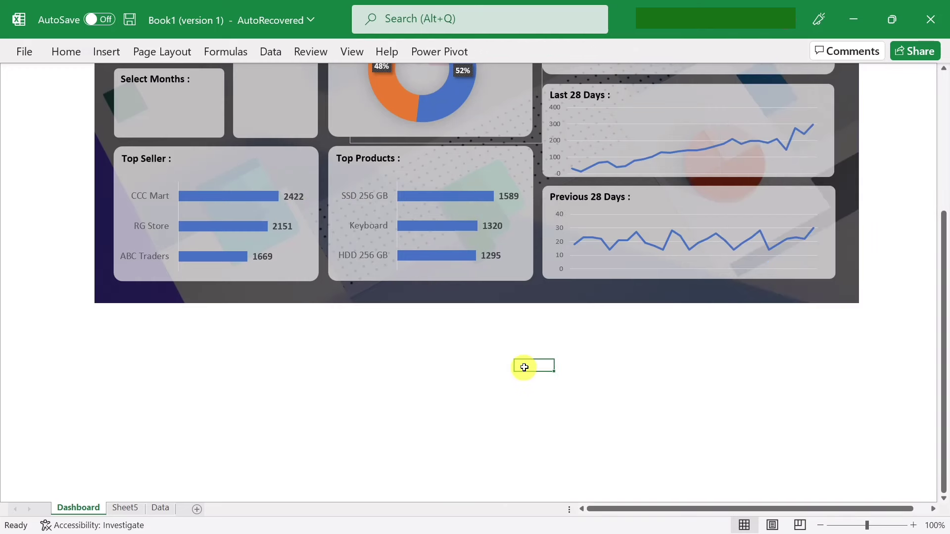
pyautogui.scroll(5, 524, 368)
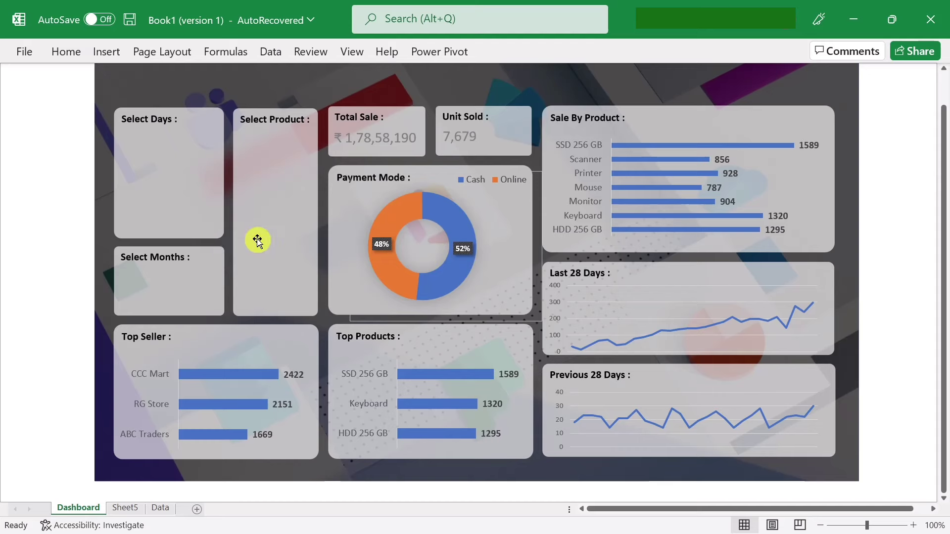
# - Insert Day, Month and Product slicers for the Super Tech pivot table on Sheet5
pyautogui.click(123, 508)
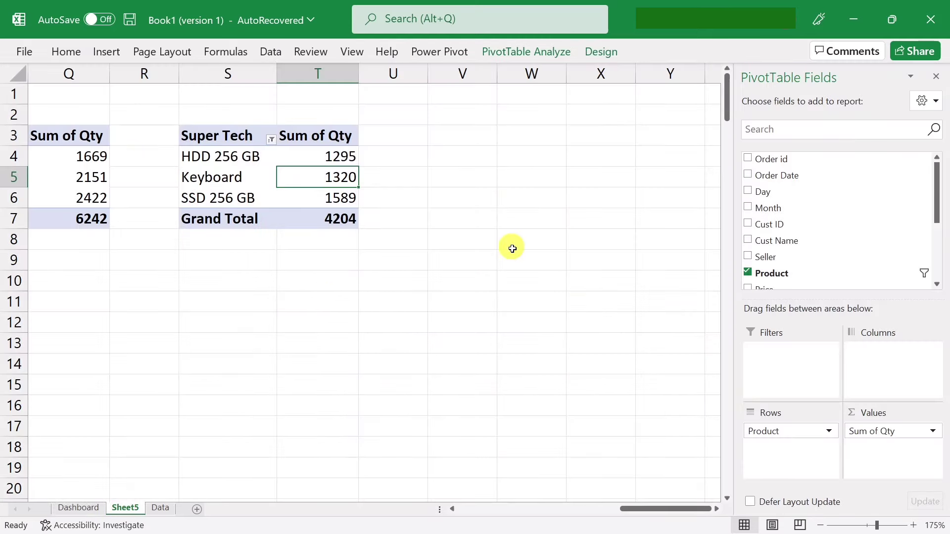
pyautogui.click(265, 181)
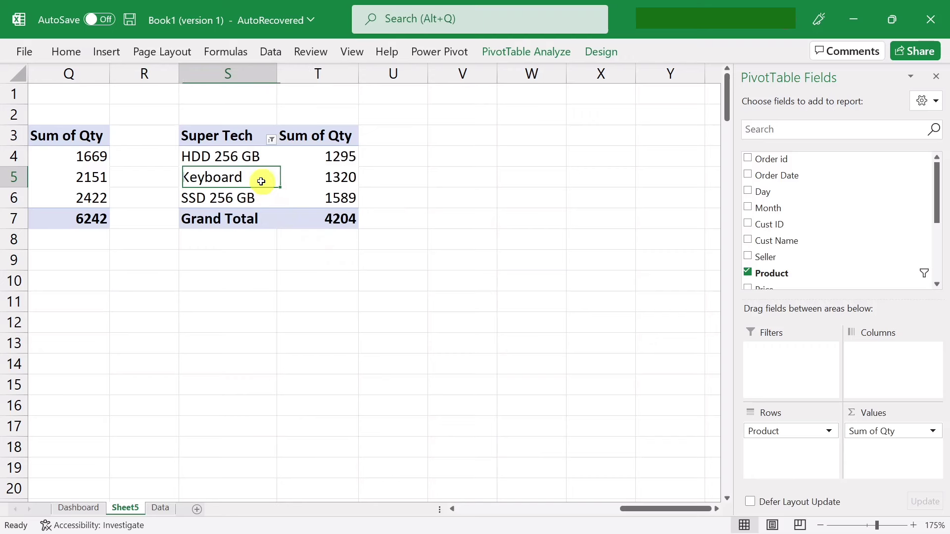
pyautogui.click(533, 56)
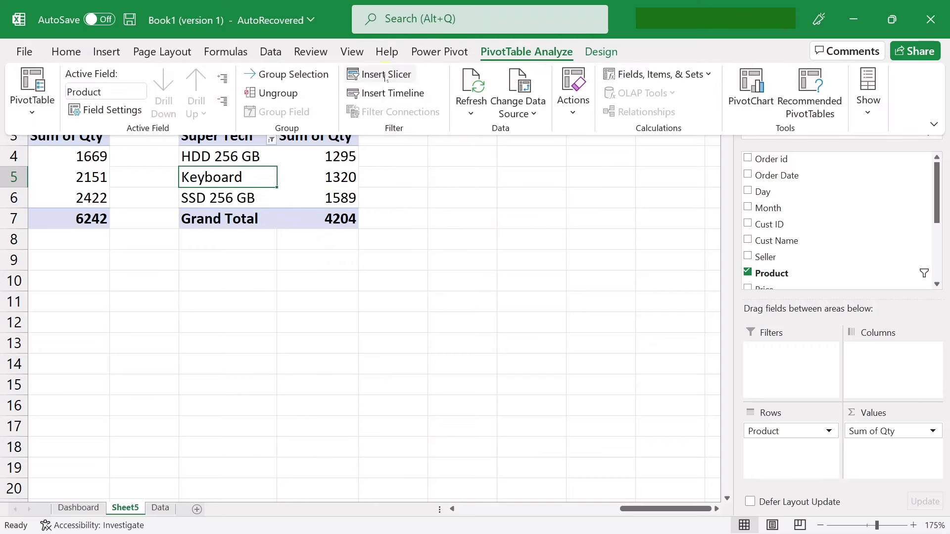
pyautogui.click(386, 74)
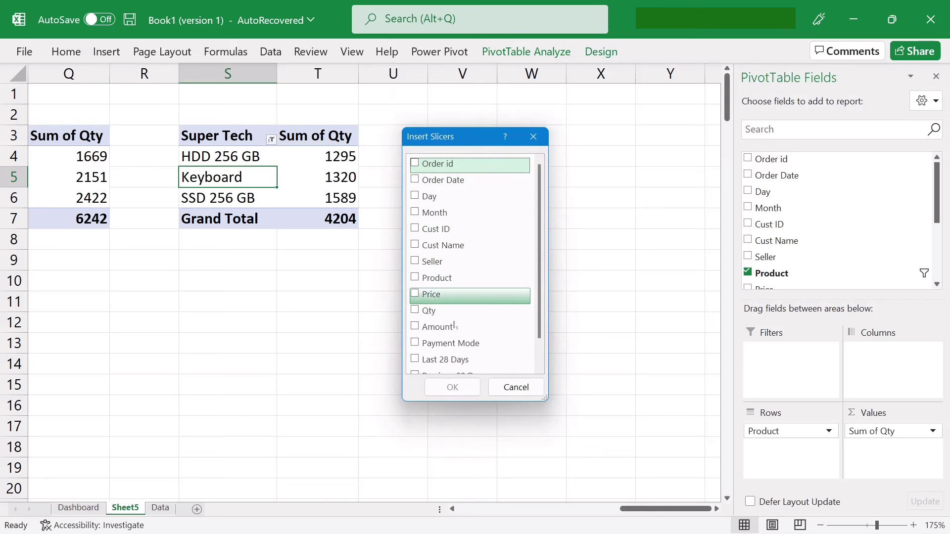
pyautogui.click(418, 197)
pyautogui.click(416, 213)
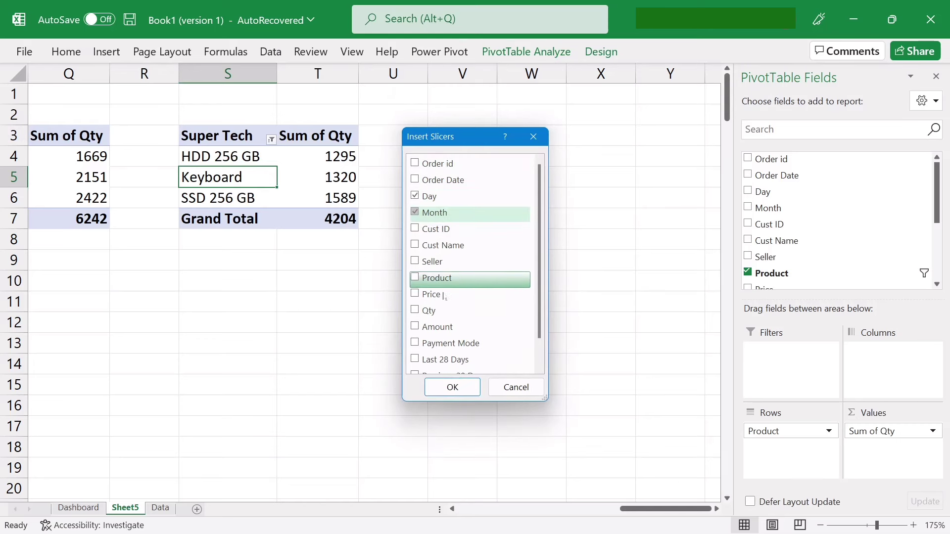
pyautogui.click(417, 279)
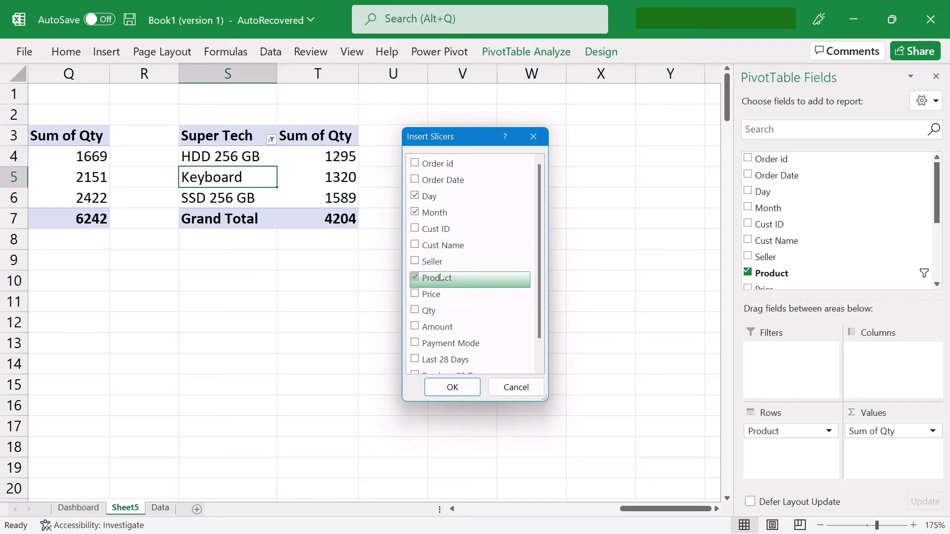
pyautogui.click(452, 387)
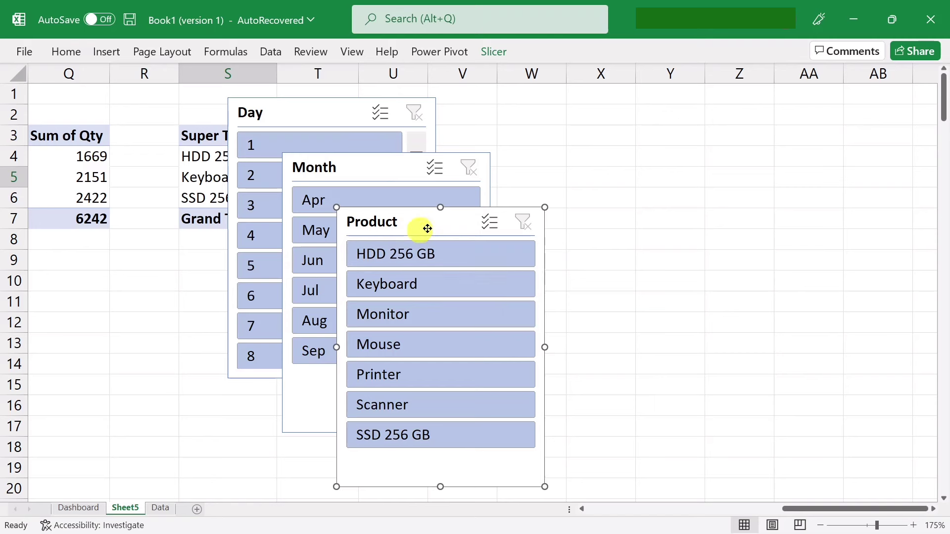
# - Spread the Product and Month slicers apart, then select all three slicers
pyautogui.moveTo(428, 229); pyautogui.dragTo(596, 190)
pyautogui.moveTo(365, 173); pyautogui.dragTo(235, 207)
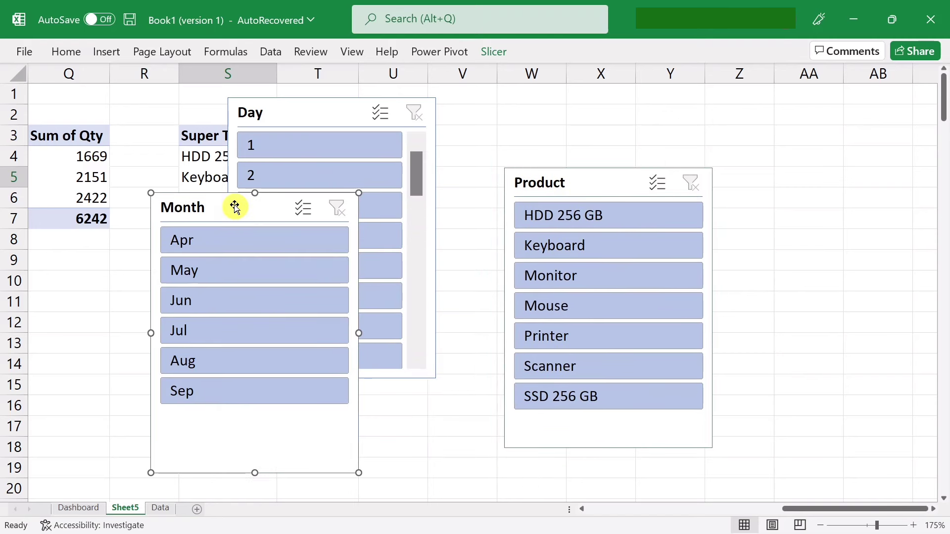
pyautogui.keyDown('ctrl'); pyautogui.click(296, 114); pyautogui.keyUp('ctrl')
pyautogui.keyDown('ctrl'); pyautogui.click(583, 186); pyautogui.keyUp('ctrl')
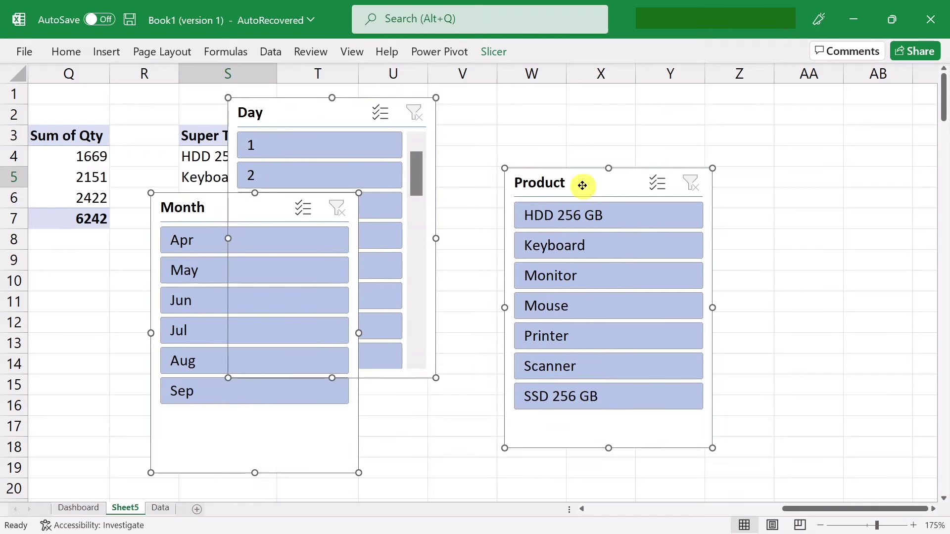
# - Turn off Display header in the Day, Month and Product slicers' settings
pyautogui.rightClick(292, 242)
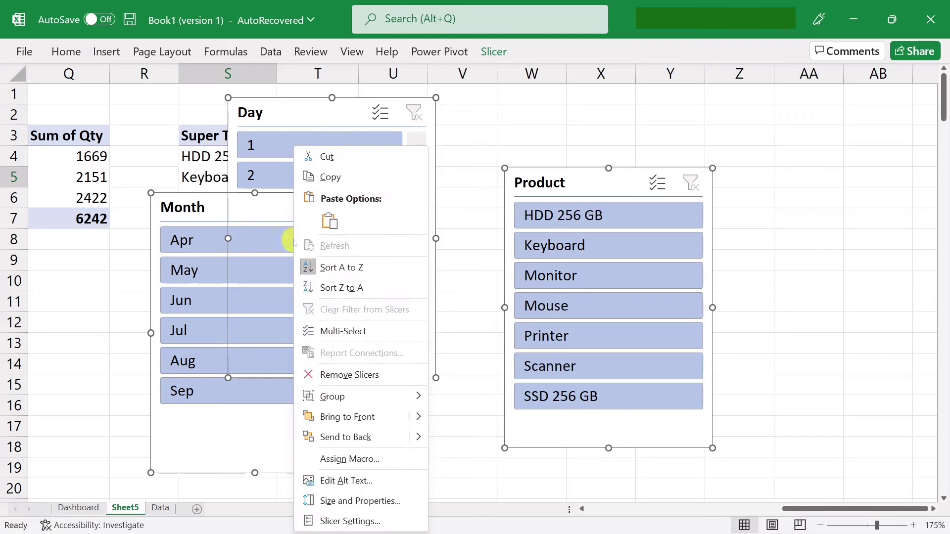
pyautogui.click(352, 520)
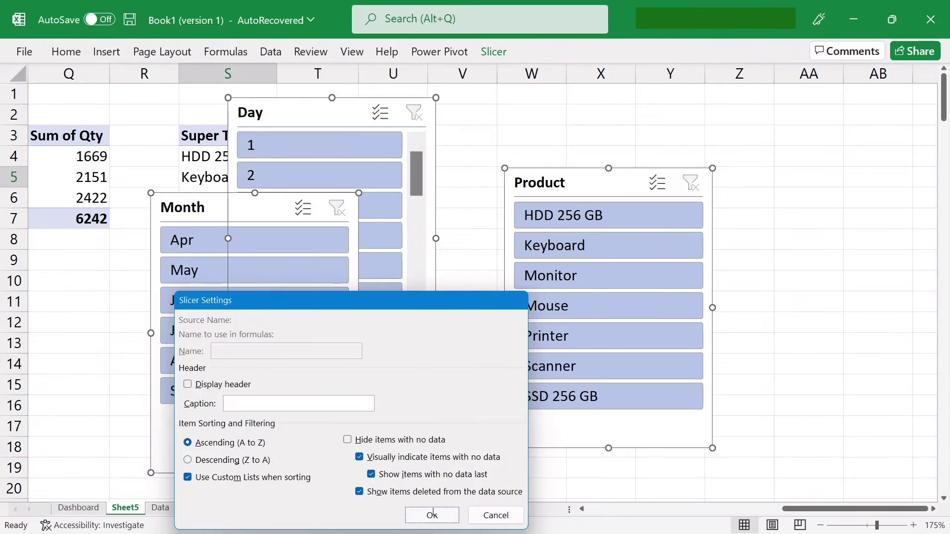
pyautogui.click(492, 508)
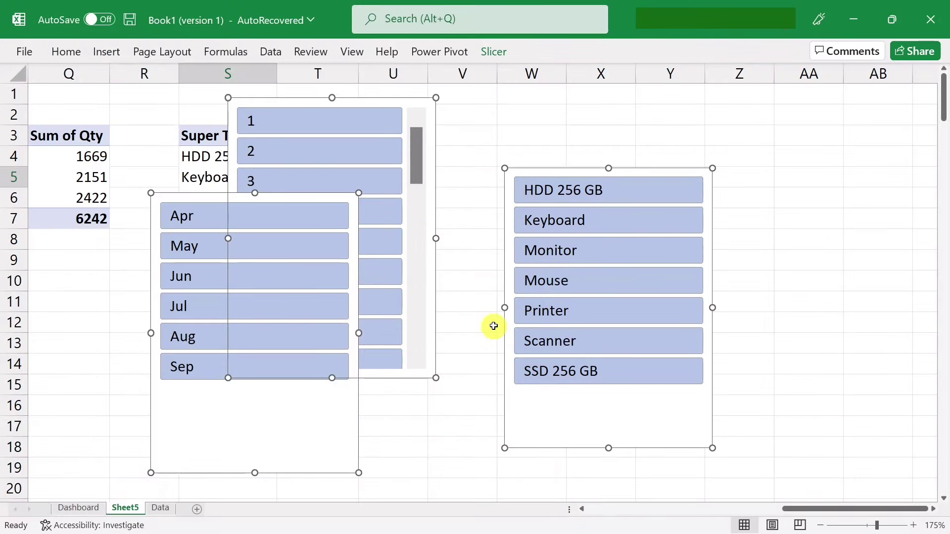
pyautogui.click(774, 362)
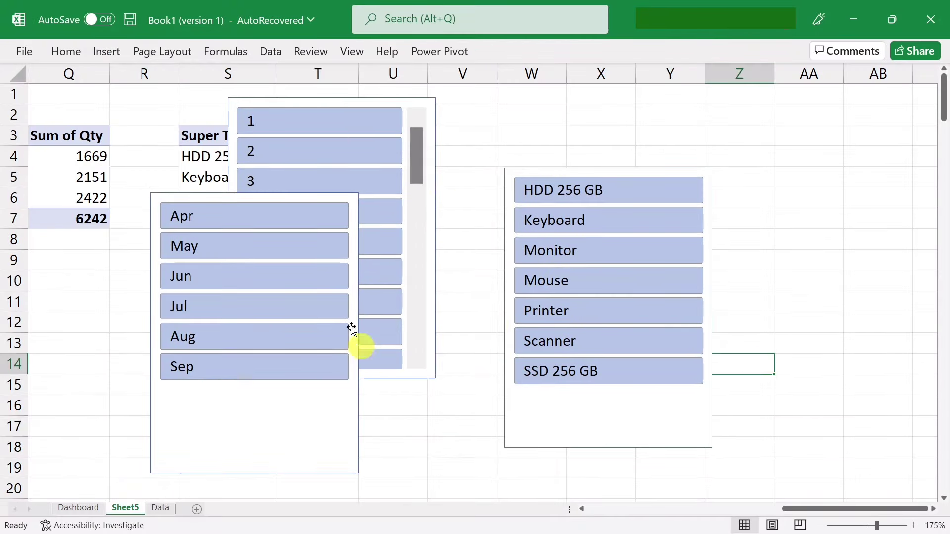
# - Select all three slicers together and cut them off Sheet5
pyautogui.click(434, 143)
pyautogui.keyDown('ctrl'); pyautogui.click(288, 193); pyautogui.keyUp('ctrl')
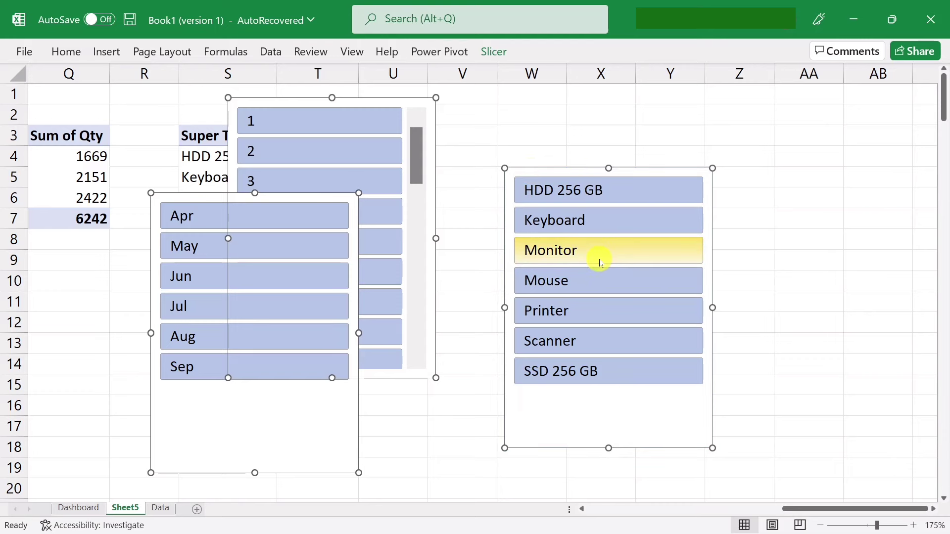
pyautogui.press('Delete')
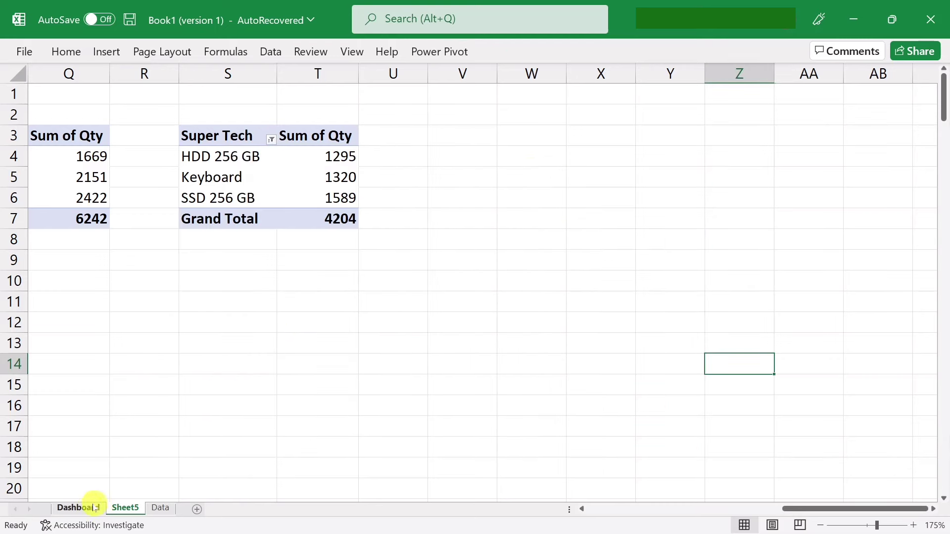
# - Paste the three slicers onto the Dashboard sheet
pyautogui.click(94, 509)
pyautogui.hotkey('ctrl', 'v')
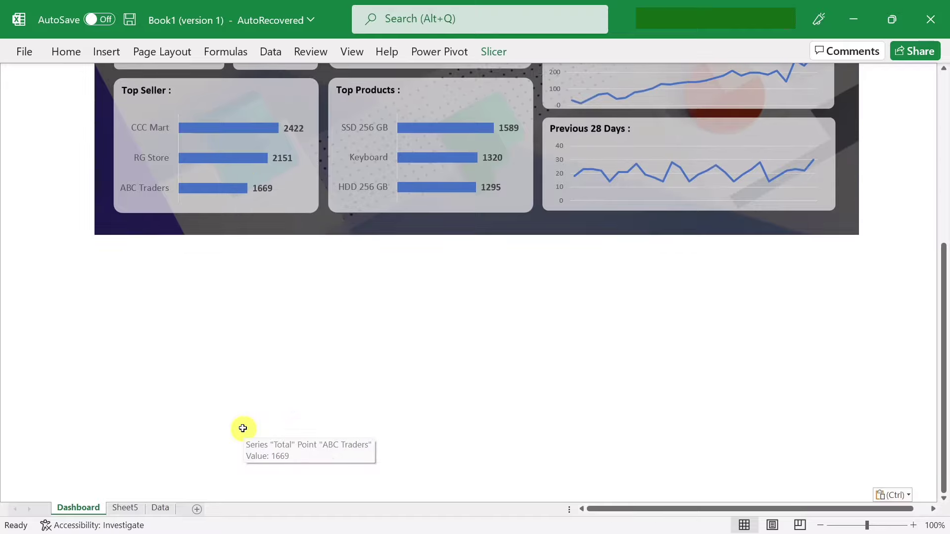
pyautogui.click(389, 365)
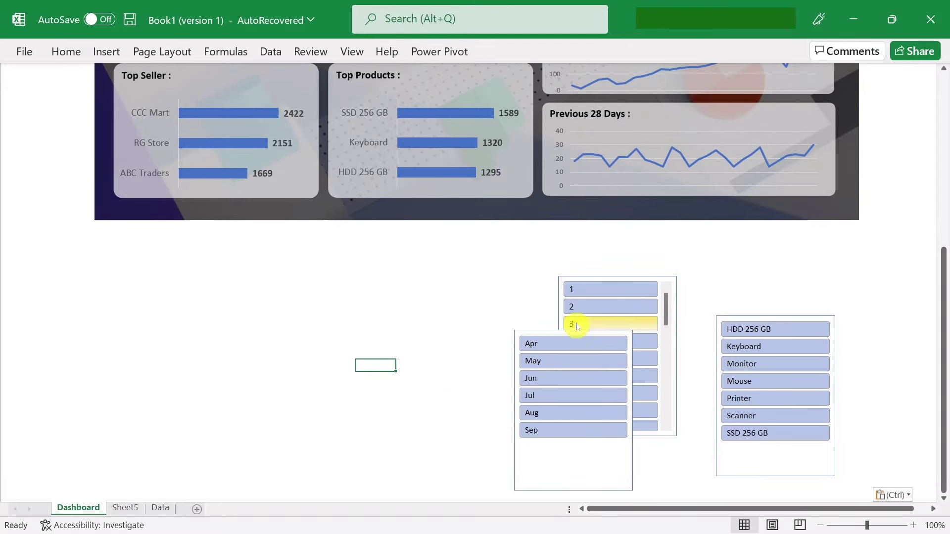
# - Move the Day slicer into the Select Days card and resize it to fit
pyautogui.click(591, 278)
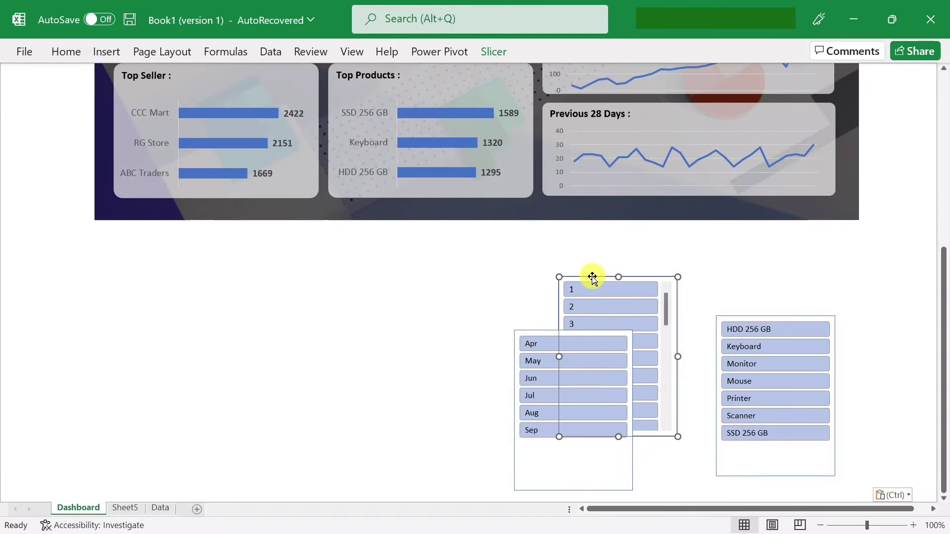
pyautogui.moveTo(593, 278); pyautogui.dragTo(262, 122)
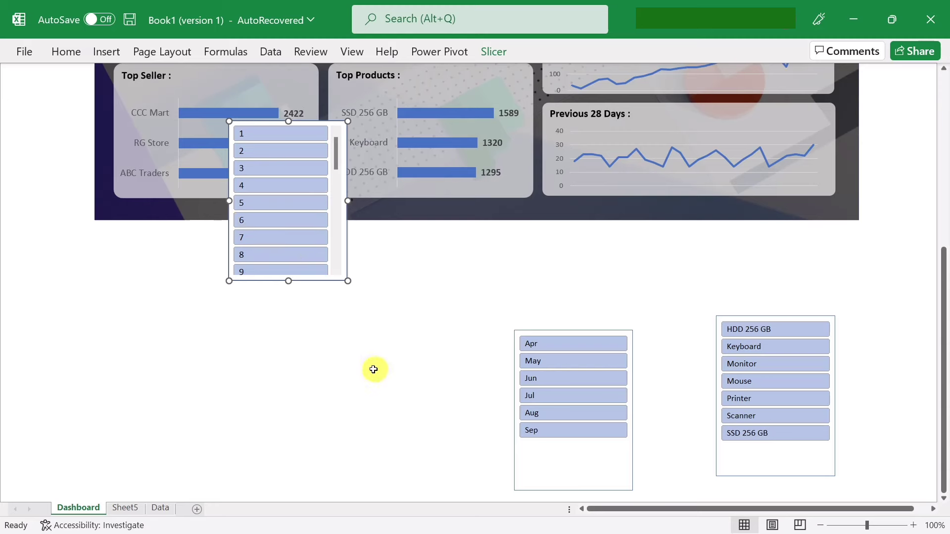
pyautogui.scroll(4, 373, 370)
pyautogui.scroll(2, 372, 369)
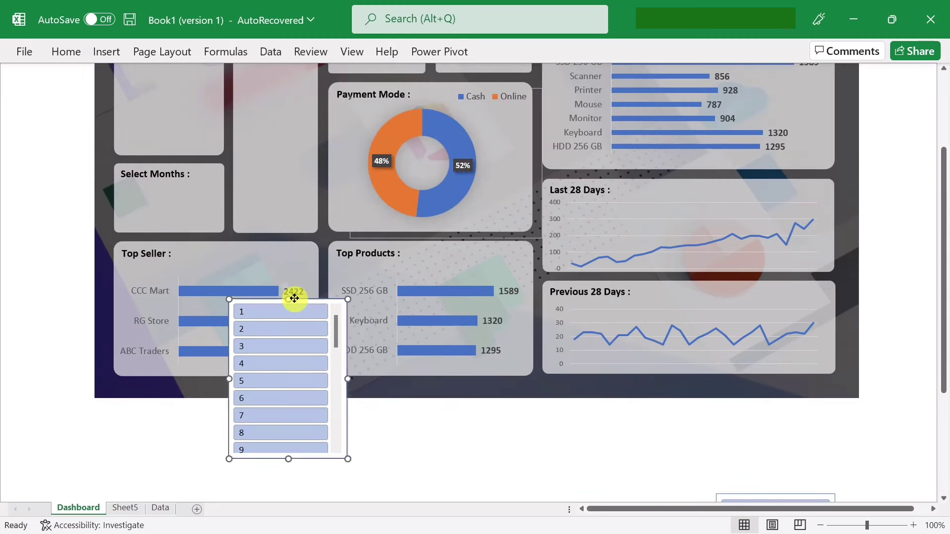
pyautogui.moveTo(294, 299); pyautogui.dragTo(192, 92)
pyautogui.scroll(5, 202, 367)
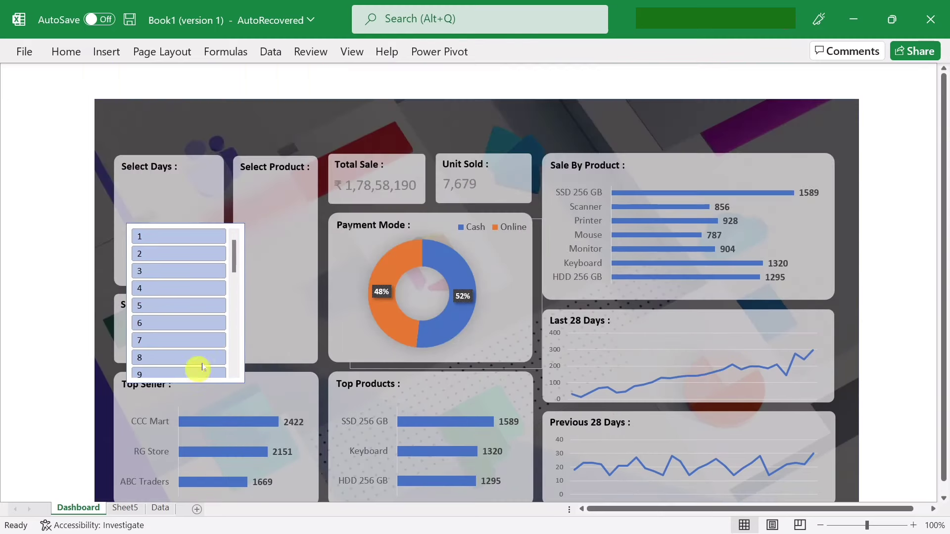
pyautogui.moveTo(200, 226); pyautogui.dragTo(194, 177)
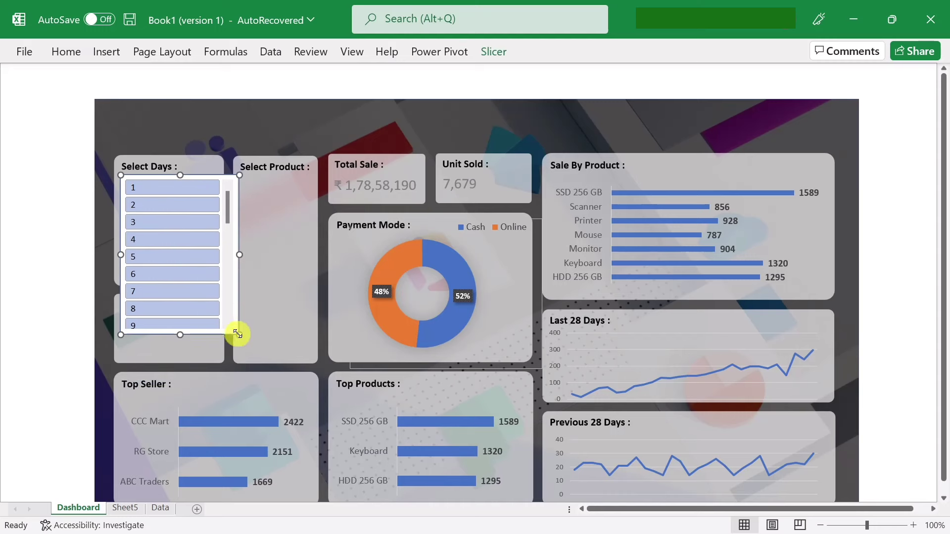
pyautogui.moveTo(237, 332); pyautogui.dragTo(209, 284)
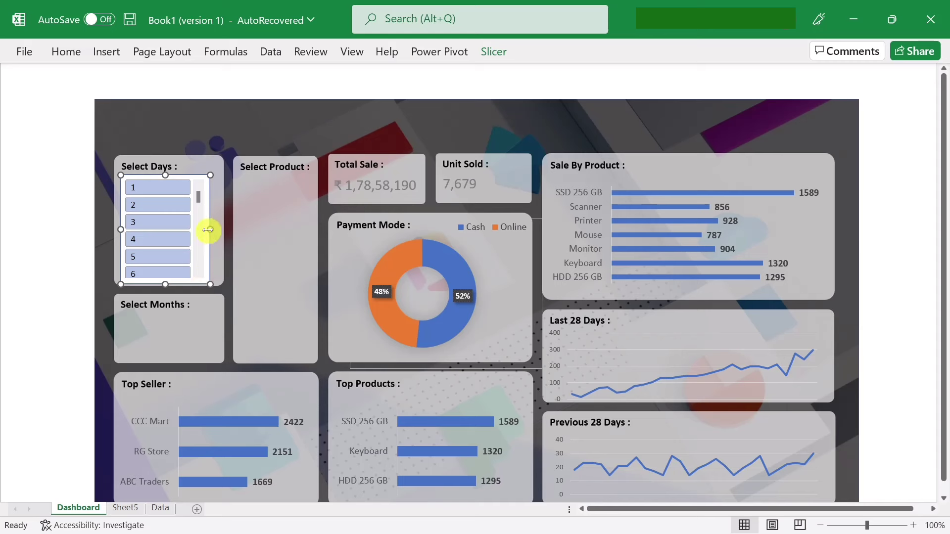
pyautogui.moveTo(208, 229); pyautogui.dragTo(216, 230)
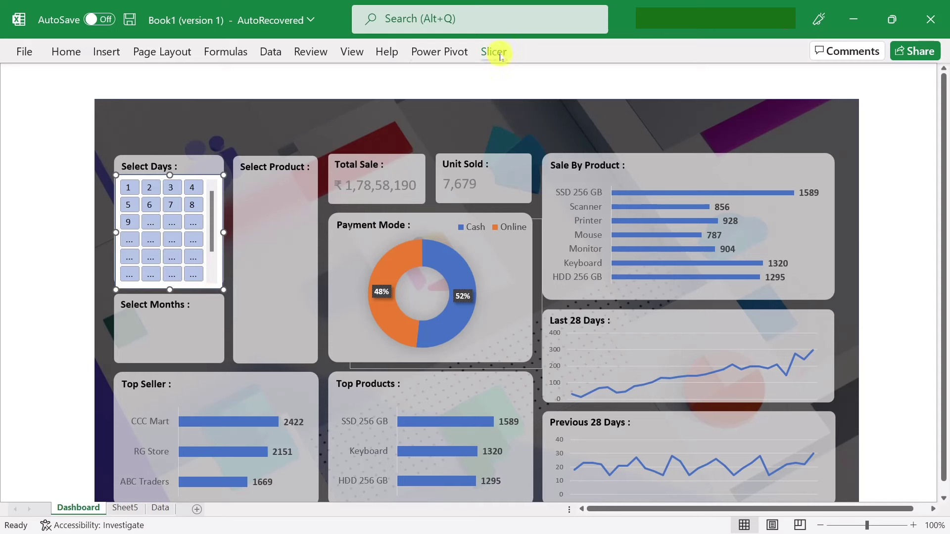
# - Give the Day slicer 0.4 cm high buttons in 4 columns, 0.98 cm wide
pyautogui.click(497, 52)
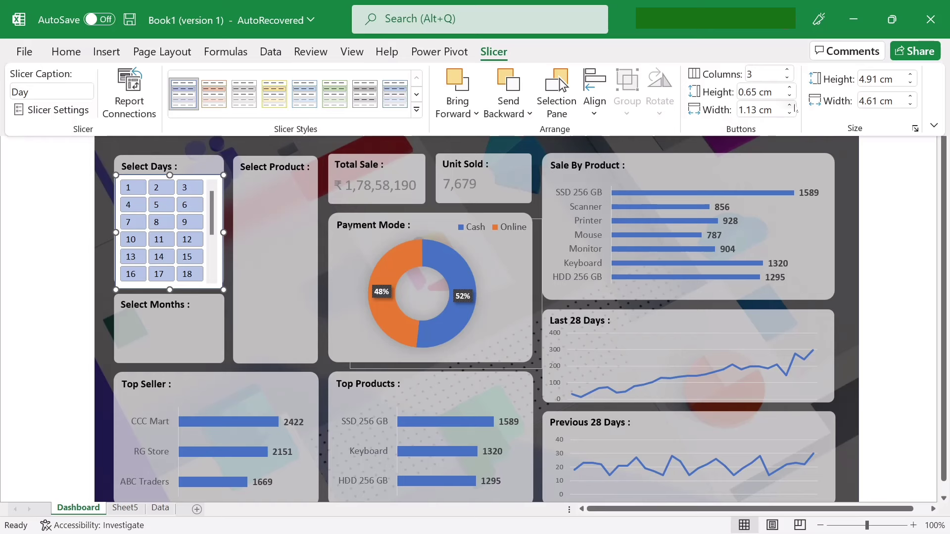
pyautogui.click(790, 95)
pyautogui.click(790, 95)
pyautogui.click(790, 96)
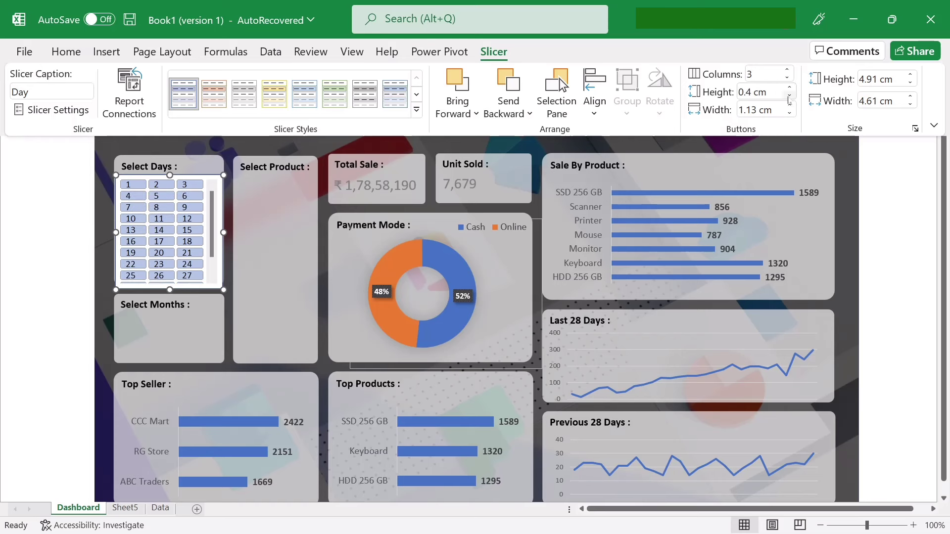
pyautogui.click(790, 96)
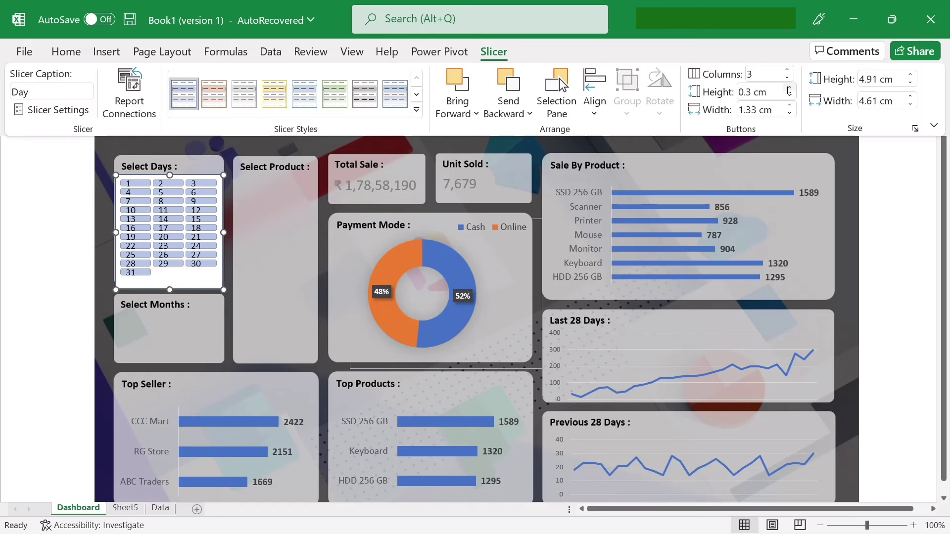
pyautogui.click(789, 88)
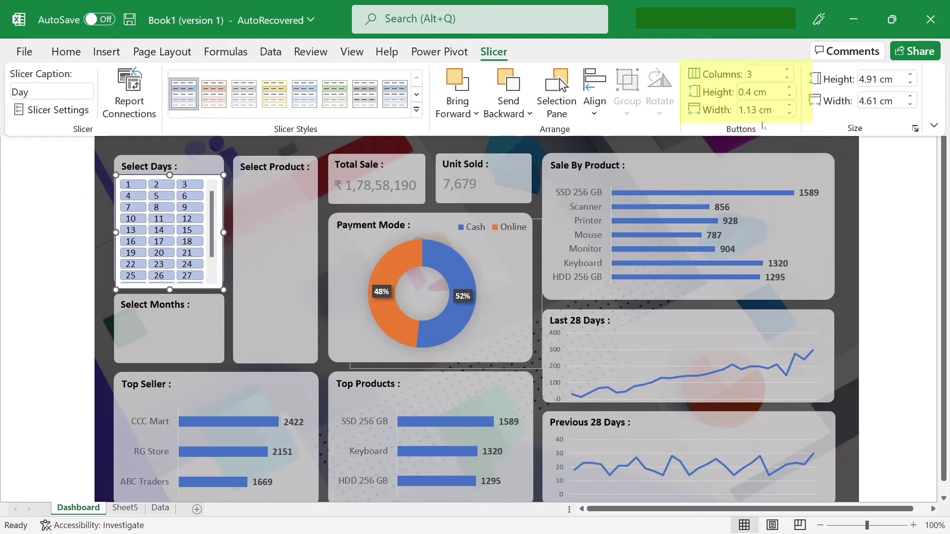
pyautogui.click(788, 71)
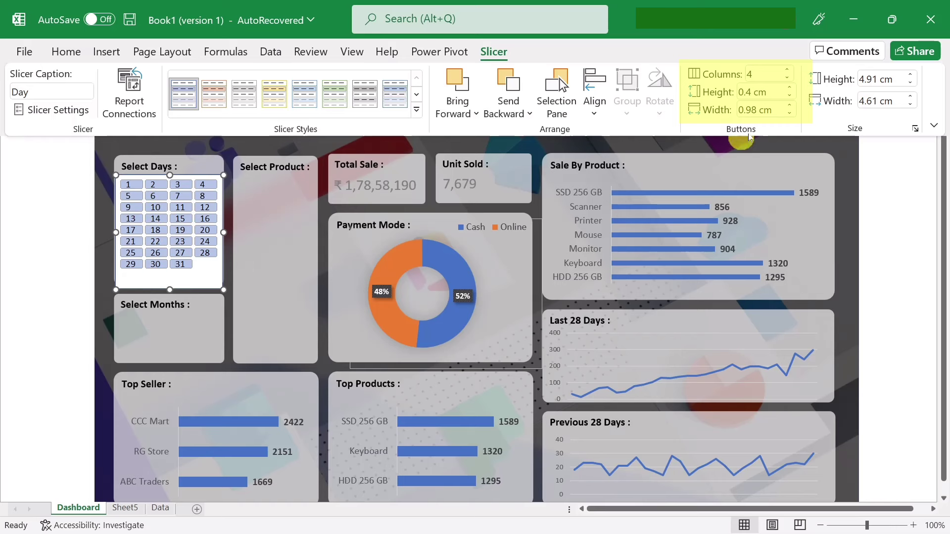
# - Keep the Days slicer buttons at their earlier height and deselect the slicer
pyautogui.click(791, 90)
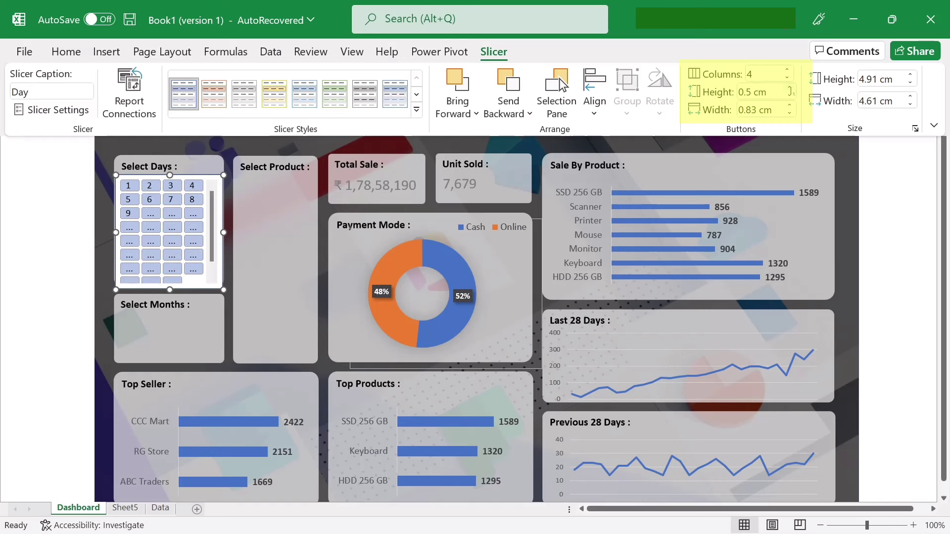
pyautogui.click(790, 95)
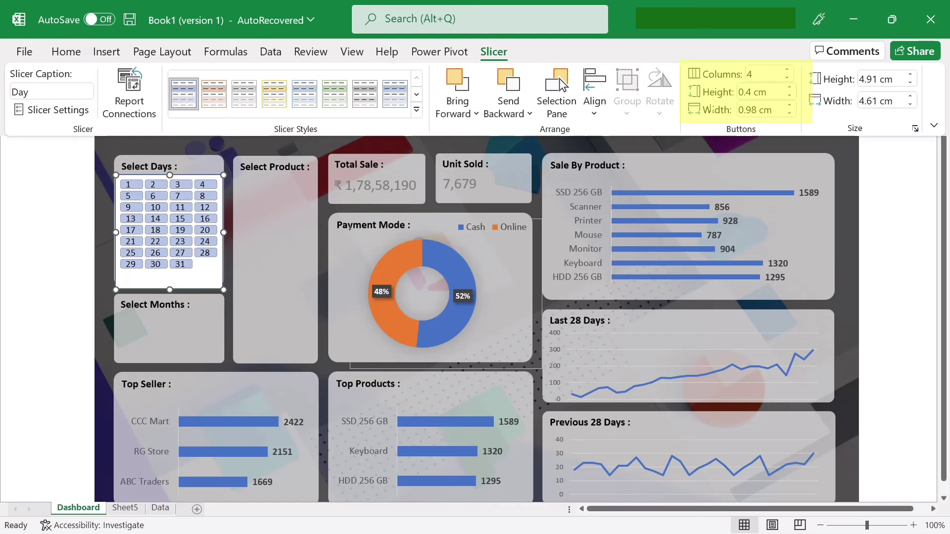
pyautogui.click(172, 295)
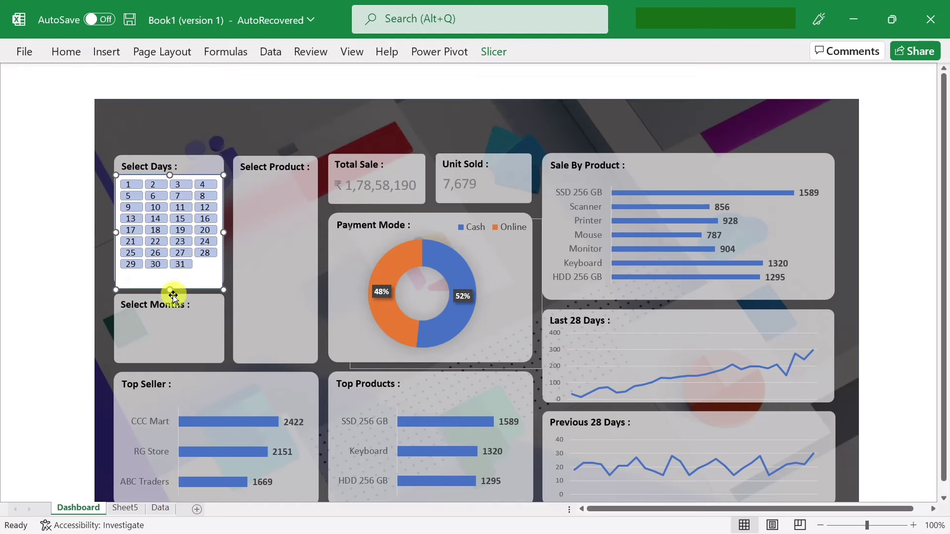
pyautogui.click(151, 326)
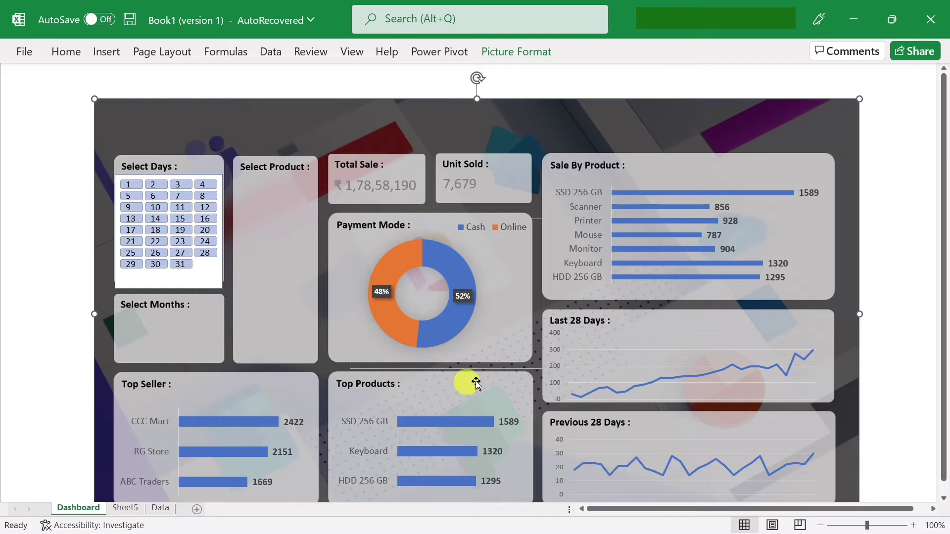
# - Move the Month slicer up onto the dashboard into the Select Months panel
pyautogui.scroll(-4, 475, 381)
pyautogui.scroll(-3, 583, 384)
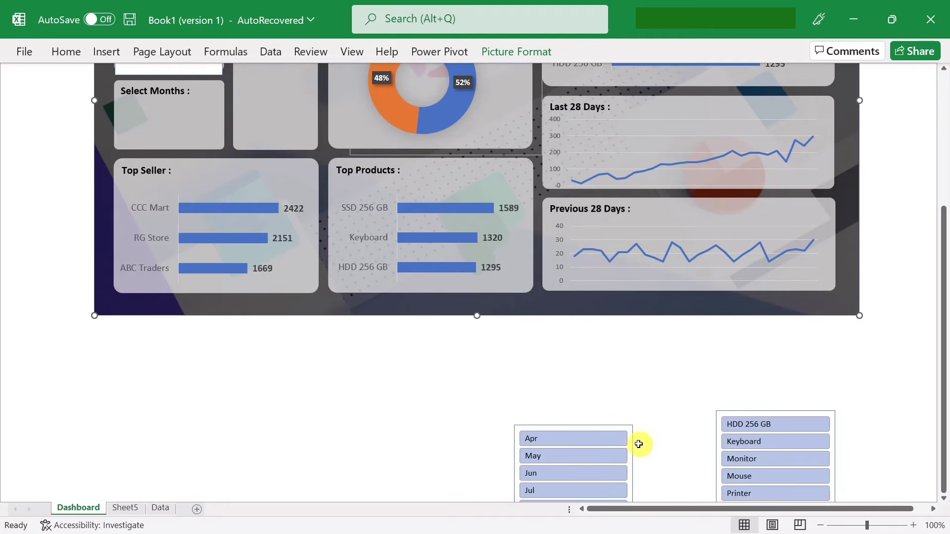
pyautogui.moveTo(639, 444)
pyautogui.mouseDown()
pyautogui.moveTo(364, 170)
pyautogui.moveTo(303, 94)
pyautogui.mouseUp()
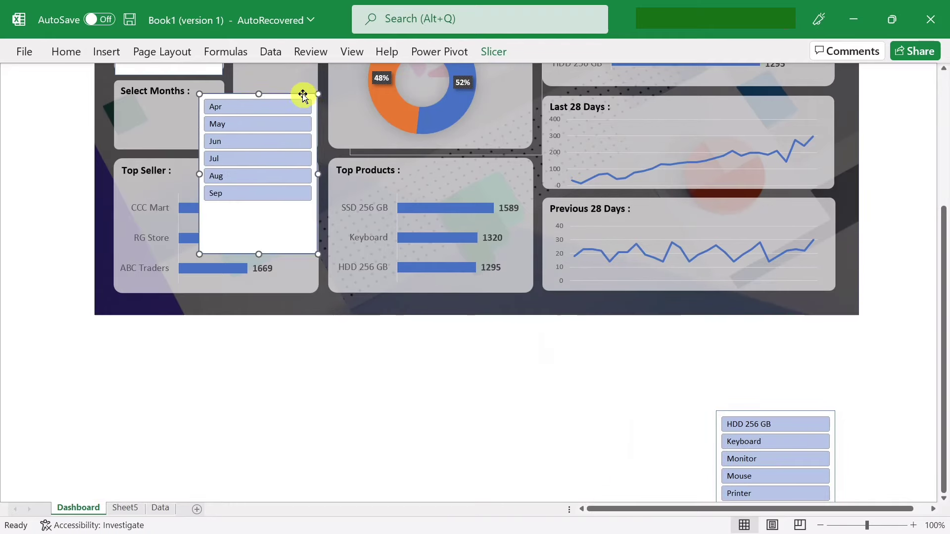
pyautogui.scroll(4, 303, 94)
pyautogui.moveTo(271, 235); pyautogui.dragTo(190, 240)
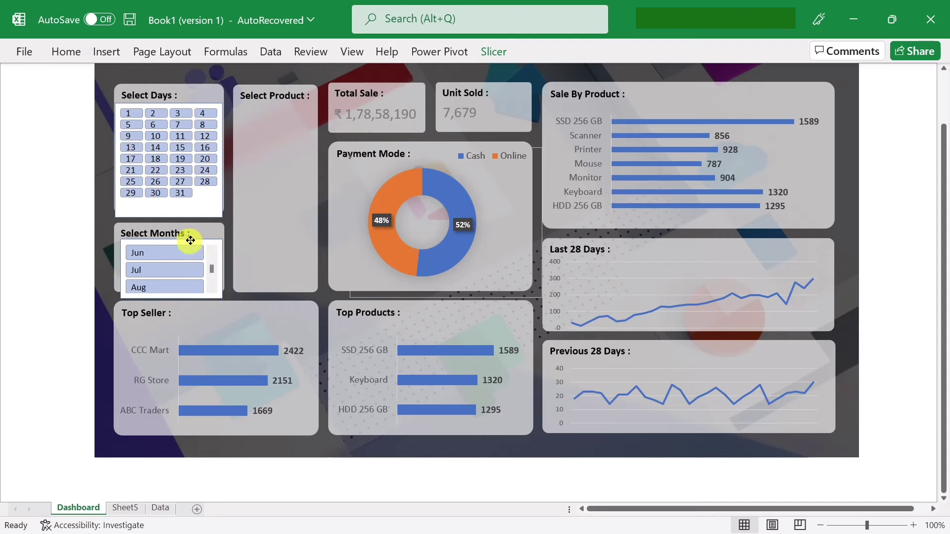
# - Set the Month slicer to 3 button columns and shrink it to fit the panel
pyautogui.click(503, 58)
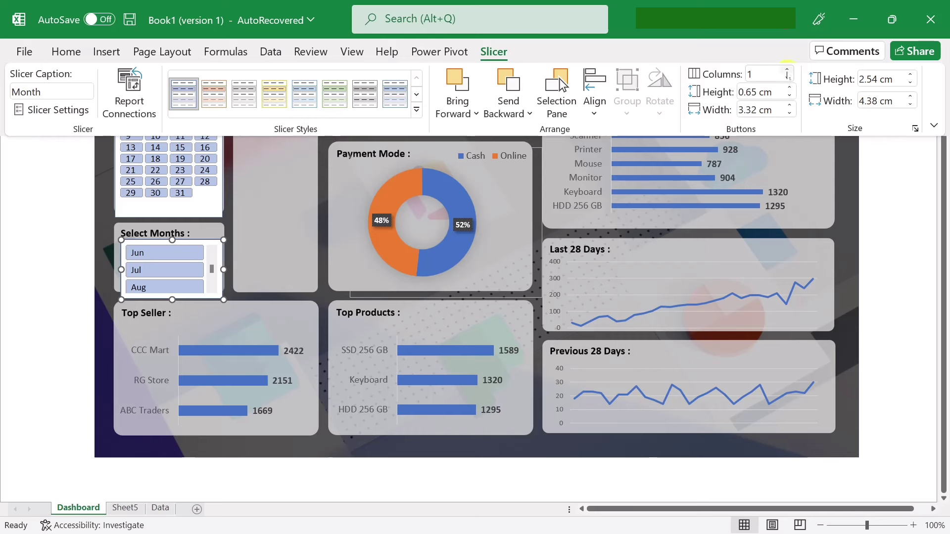
pyautogui.click(786, 71)
pyautogui.click(786, 70)
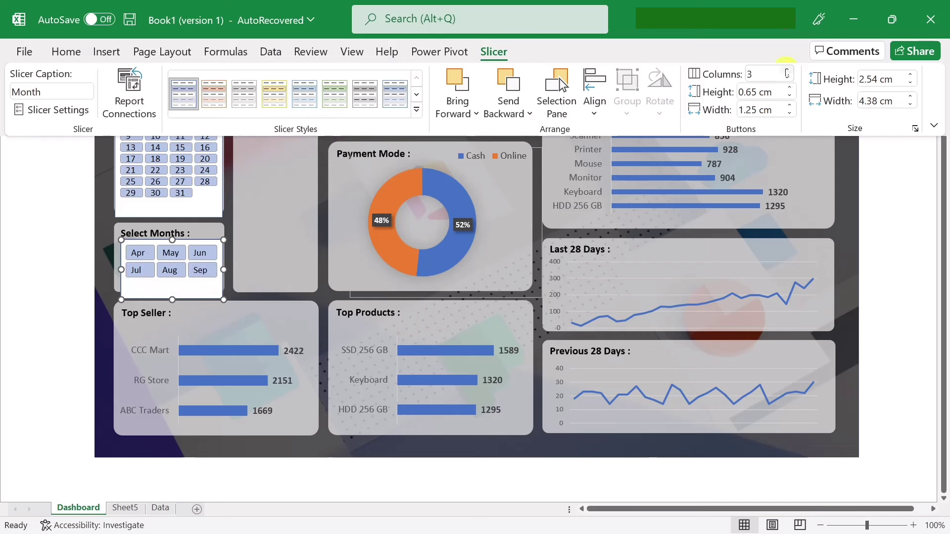
pyautogui.hotkey('ctrl', 'F1')
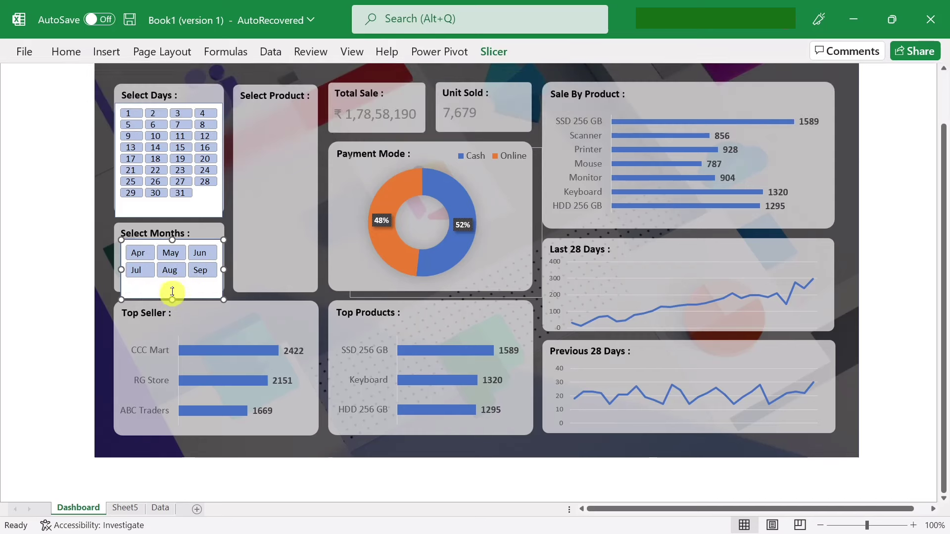
pyautogui.moveTo(174, 298); pyautogui.dragTo(173, 289)
pyautogui.moveTo(204, 242); pyautogui.dragTo(201, 244)
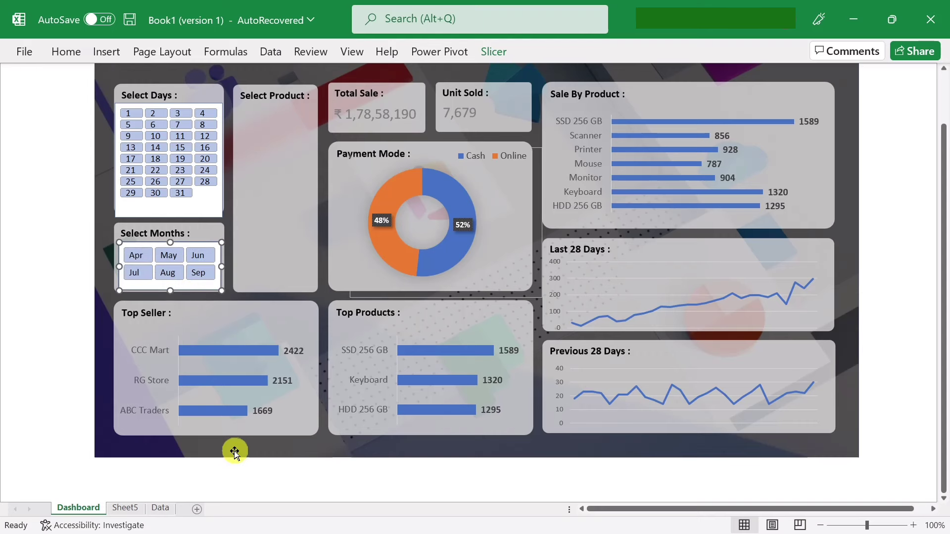
# - Move the Product slicer into the Select Product panel and resize it narrower and taller
pyautogui.click(304, 487)
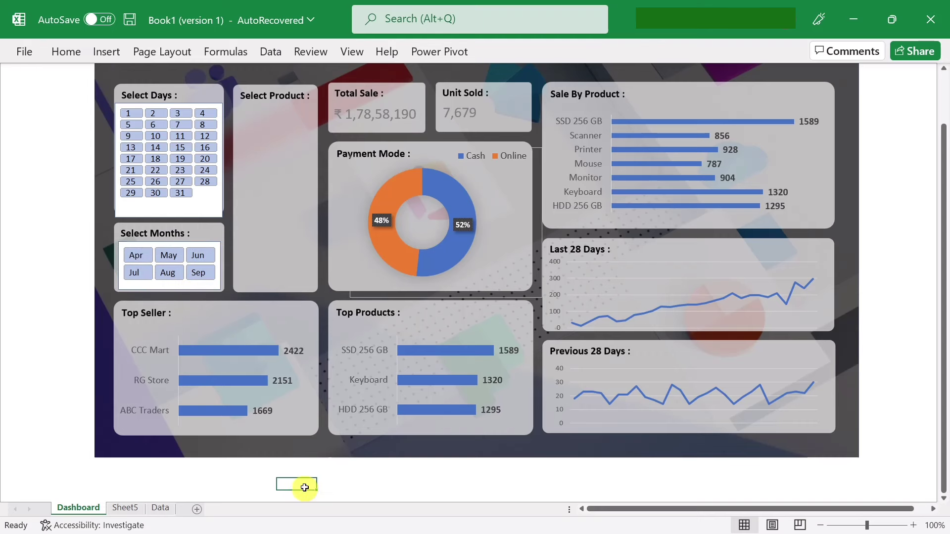
pyautogui.scroll(-4, 519, 299)
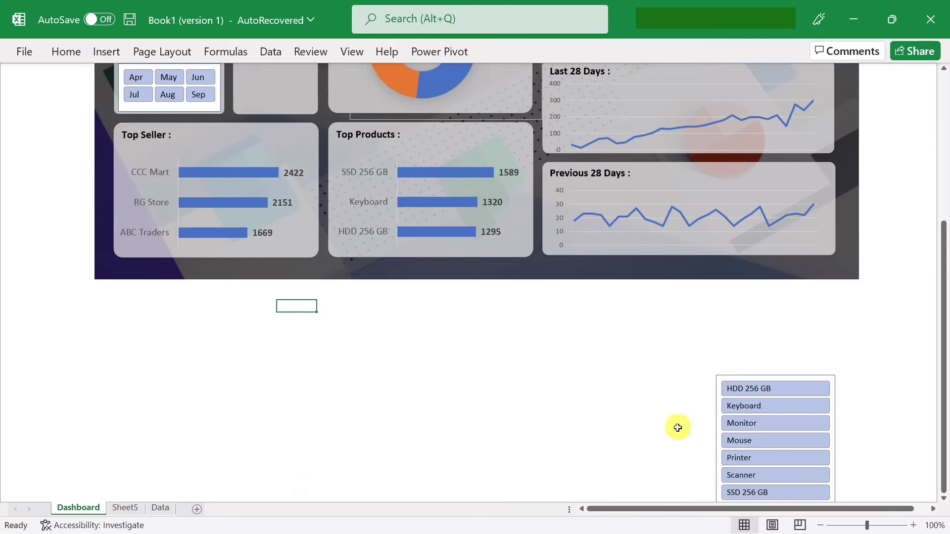
pyautogui.moveTo(751, 344); pyautogui.dragTo(344, 76)
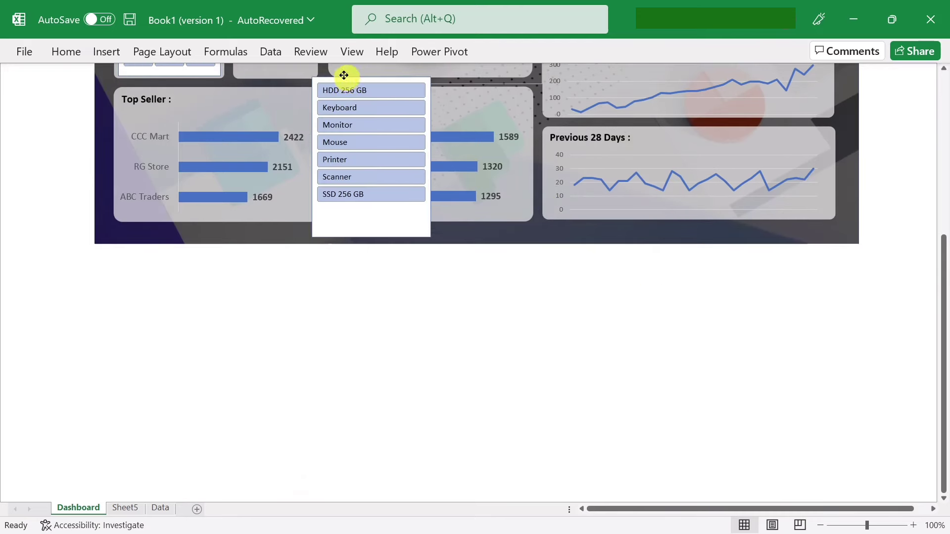
pyautogui.click(453, 396)
pyautogui.scroll(5, 445, 386)
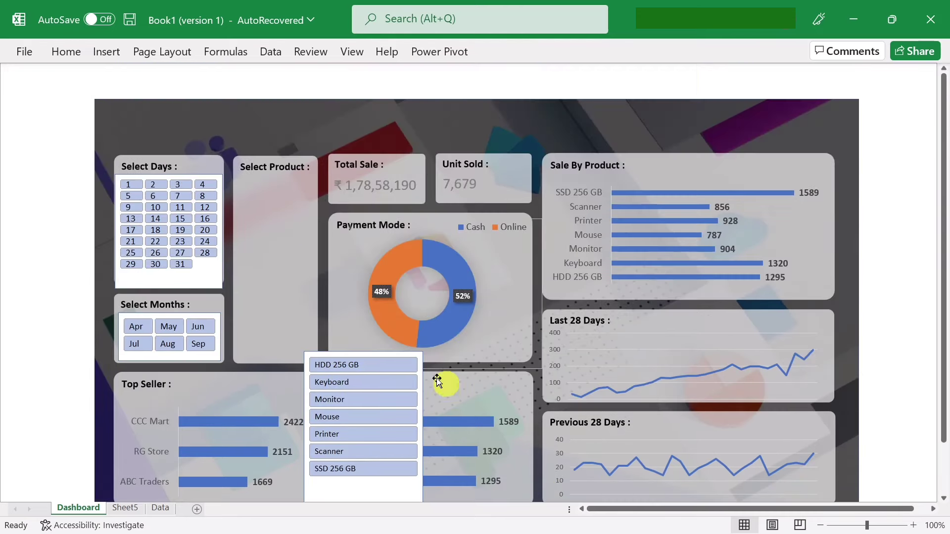
pyautogui.moveTo(353, 353); pyautogui.dragTo(288, 180)
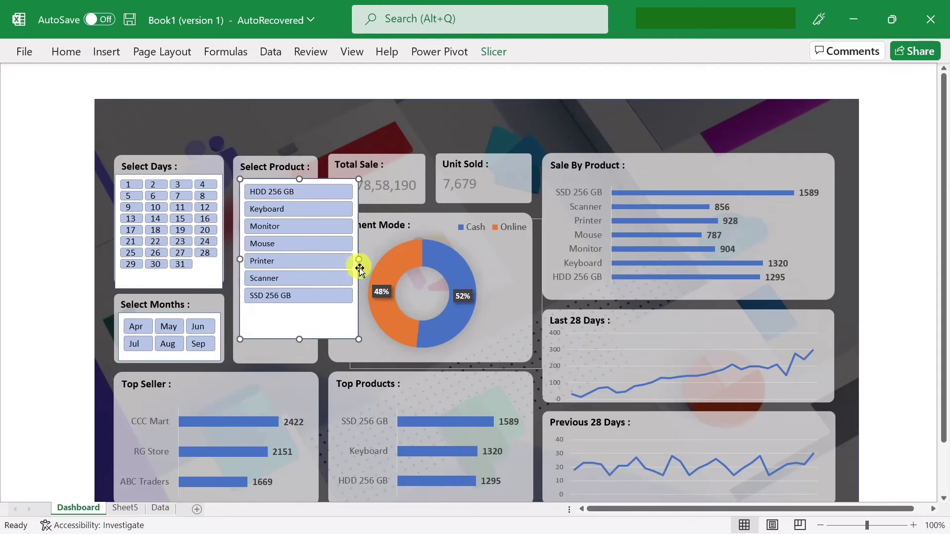
pyautogui.moveTo(357, 338); pyautogui.dragTo(310, 352)
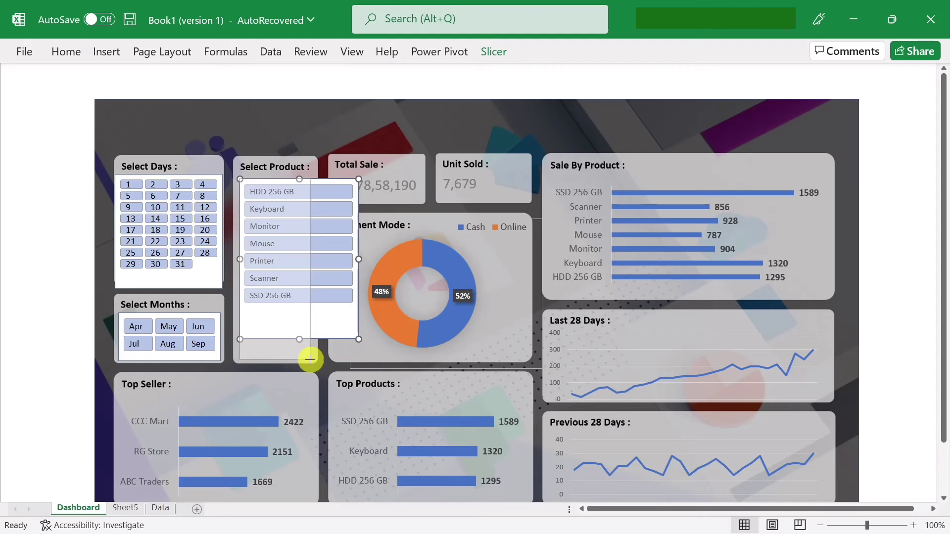
pyautogui.moveTo(310, 359); pyautogui.dragTo(310, 360)
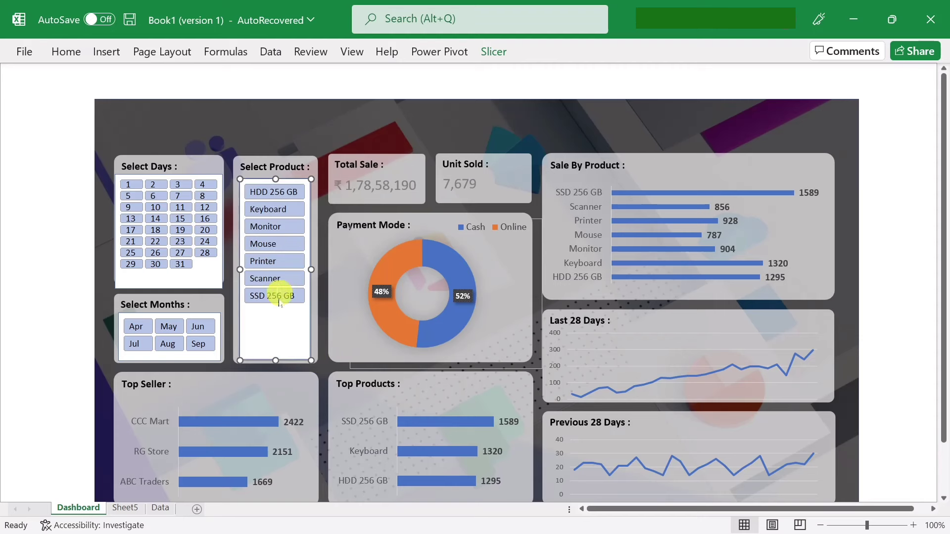
# - Raise the Product slicer's button height to 0.9 cm and deselect it
pyautogui.click(493, 53)
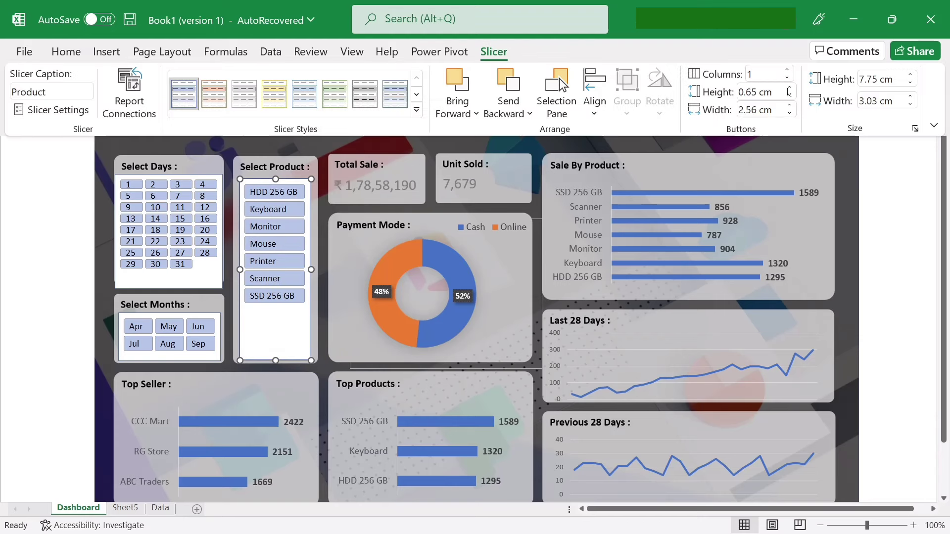
pyautogui.click(789, 89)
pyautogui.click(790, 89)
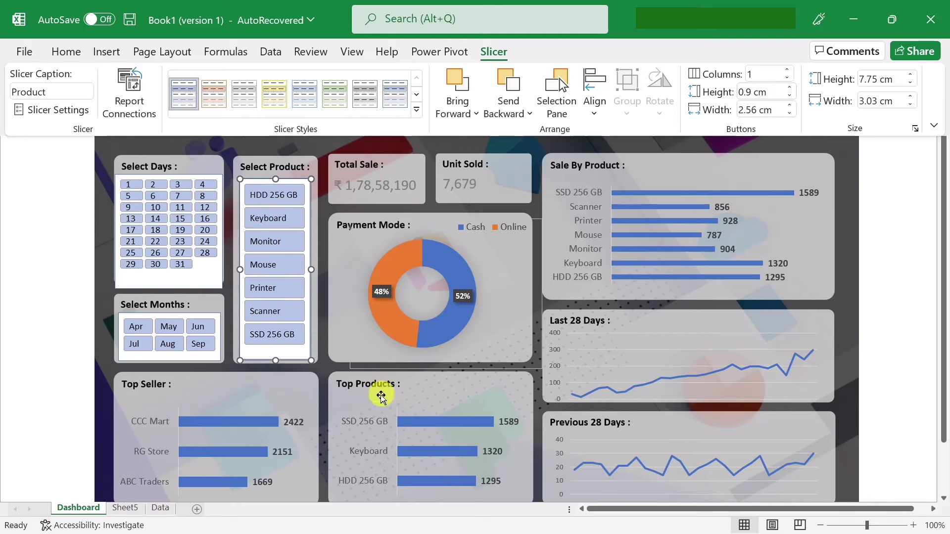
pyautogui.click(386, 442)
pyautogui.click(325, 402)
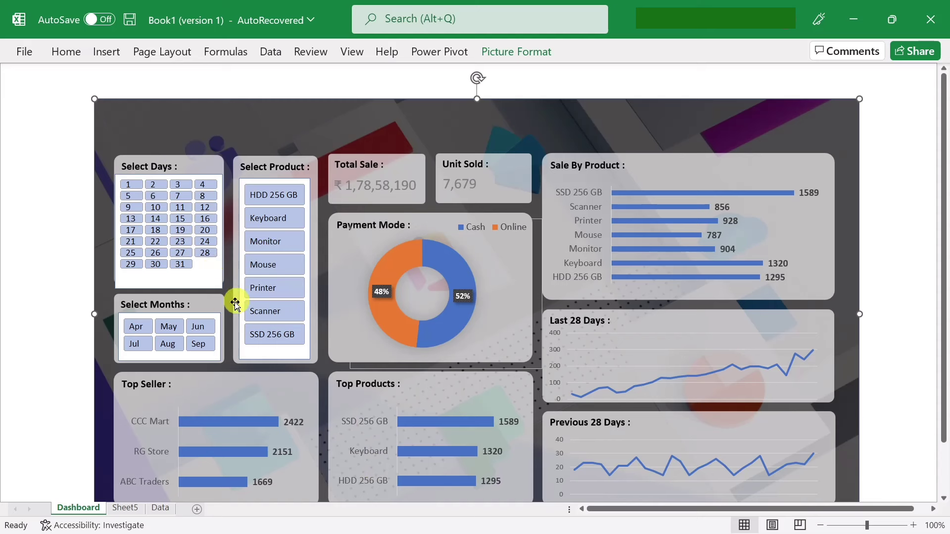
# - Open Report Connections for the Day slicer and enlarge the dialog to list all pivot tables
pyautogui.click(203, 176)
pyautogui.click(491, 53)
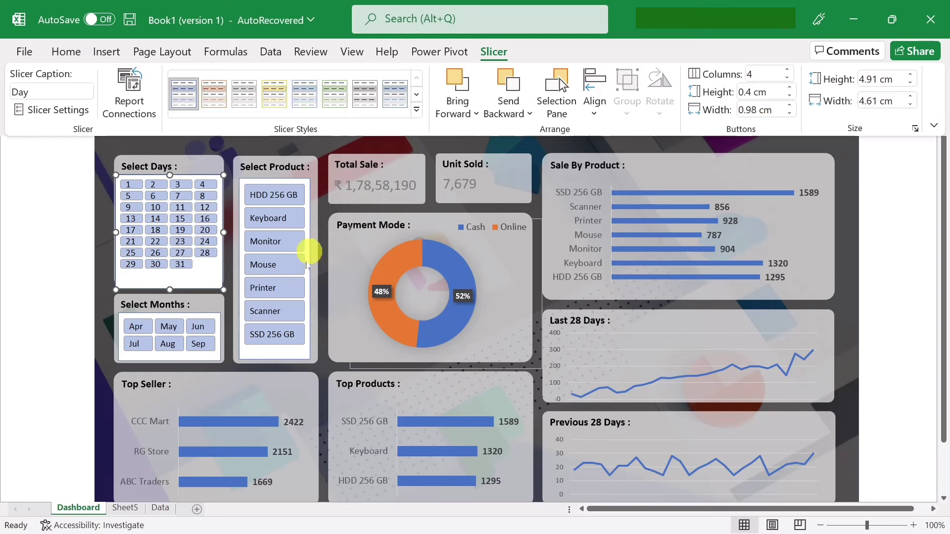
pyautogui.click(424, 323)
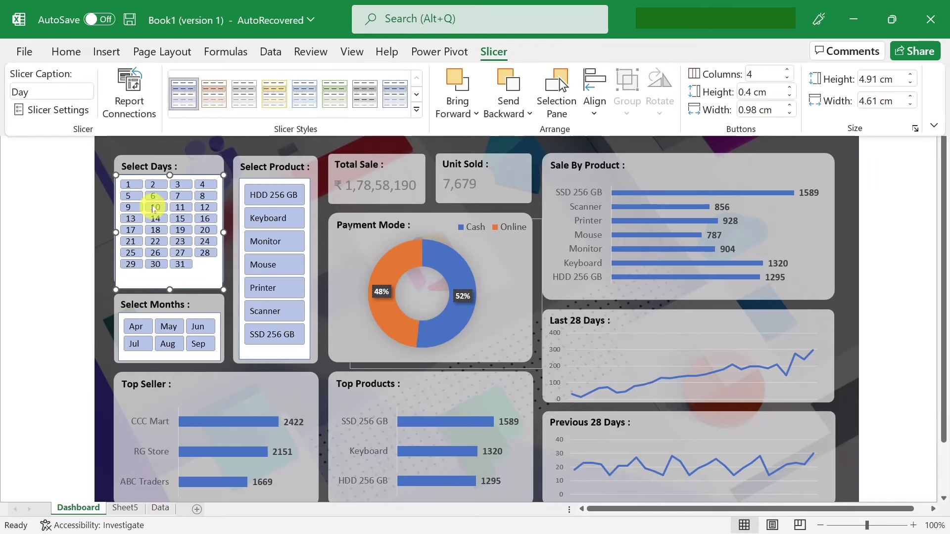
pyautogui.rightClick(142, 212)
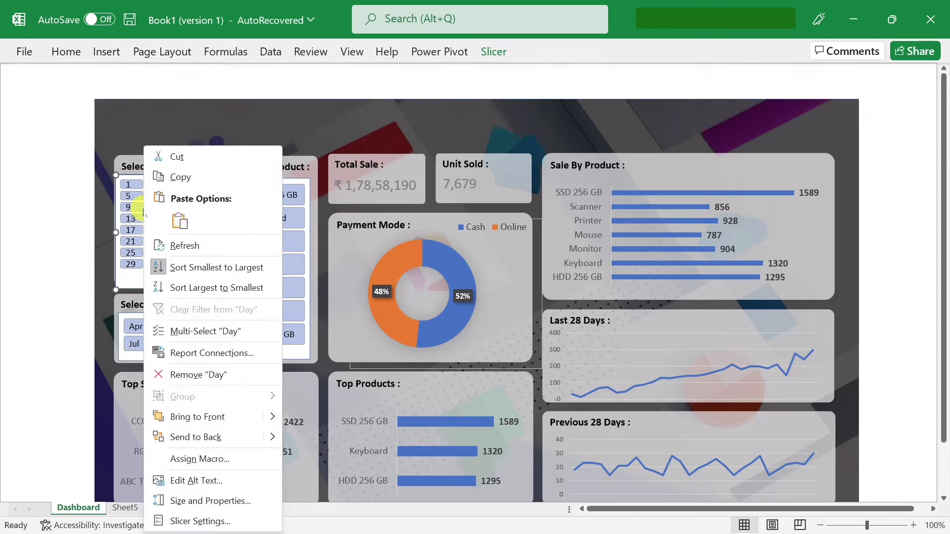
pyautogui.click(199, 354)
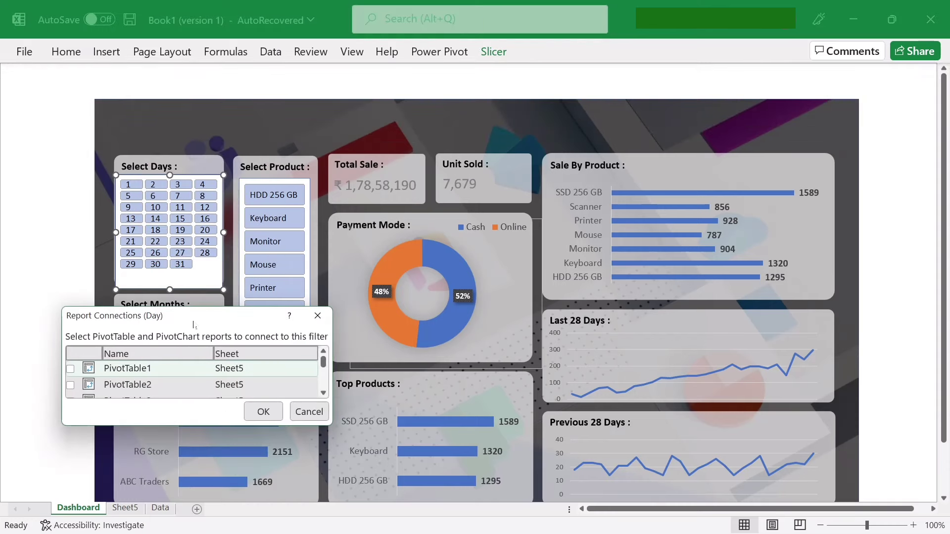
pyautogui.moveTo(193, 325); pyautogui.dragTo(322, 204)
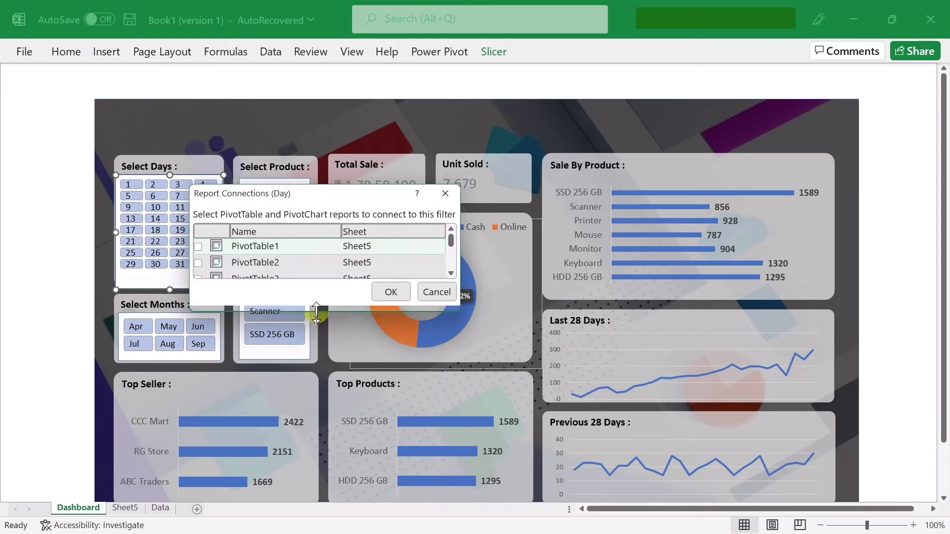
pyautogui.moveTo(317, 304); pyautogui.dragTo(315, 415)
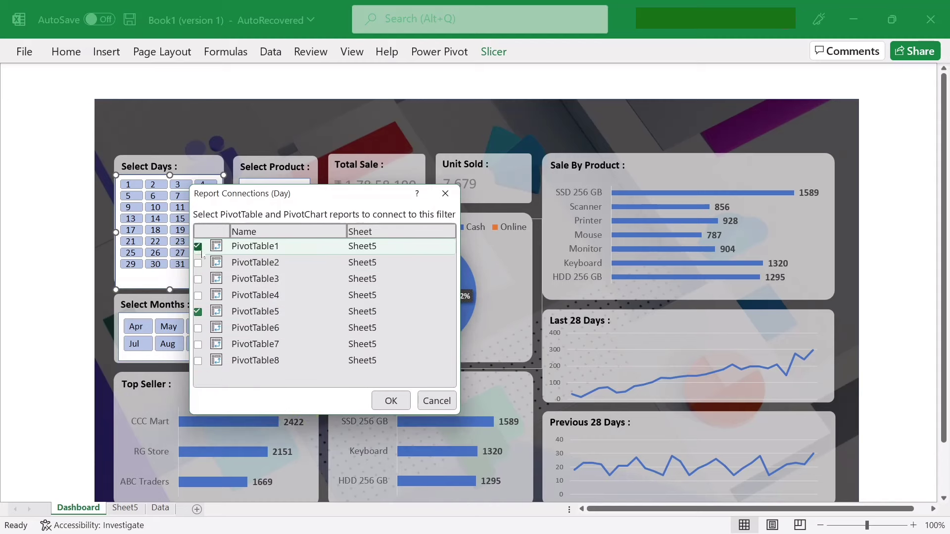
# - Tick the remaining pivot tables through PivotTable8 for the Day slicer and confirm
pyautogui.click(198, 262)
pyautogui.click(198, 279)
pyautogui.click(198, 295)
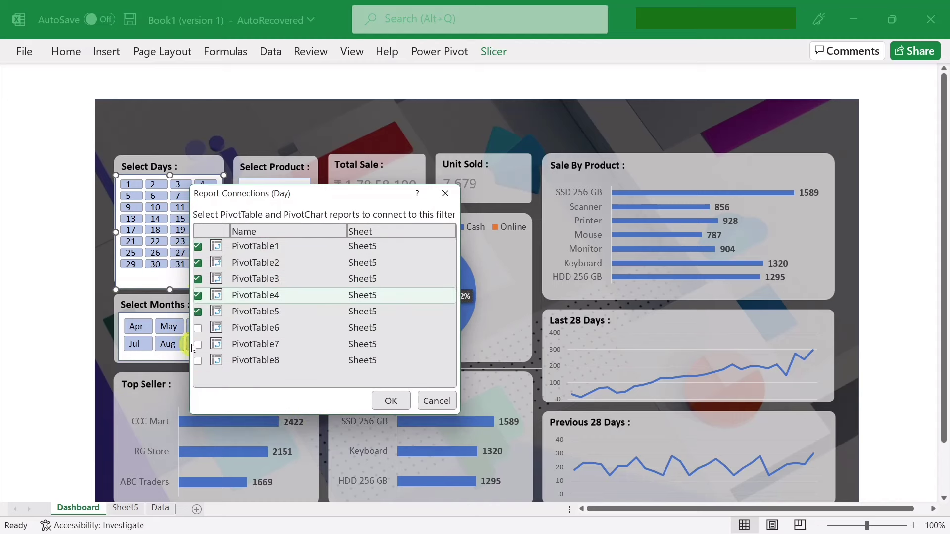
pyautogui.click(198, 328)
pyautogui.click(198, 345)
pyautogui.click(198, 361)
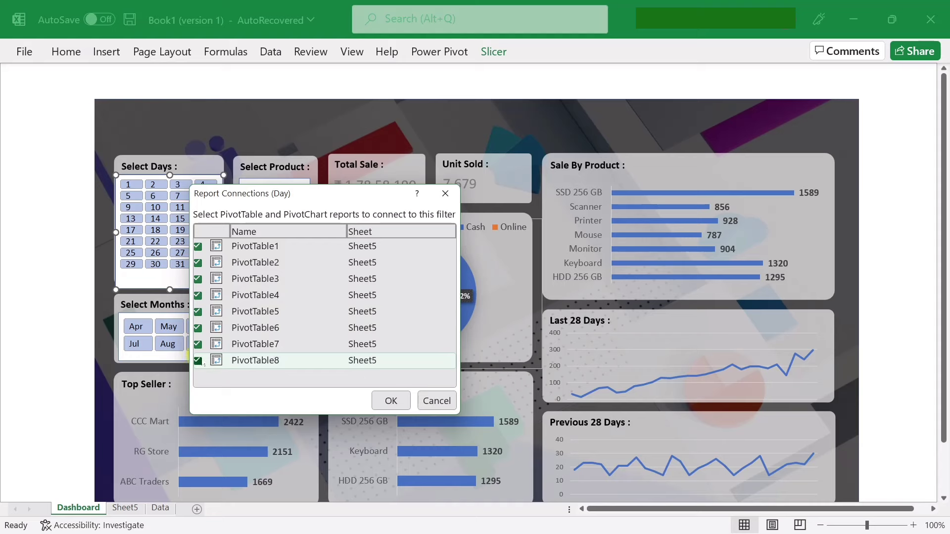
pyautogui.click(389, 400)
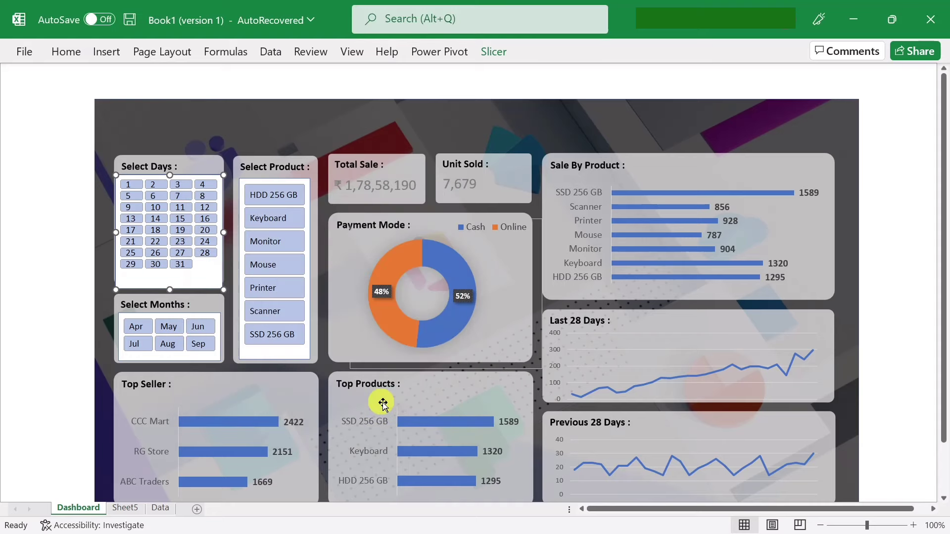
pyautogui.click(199, 356)
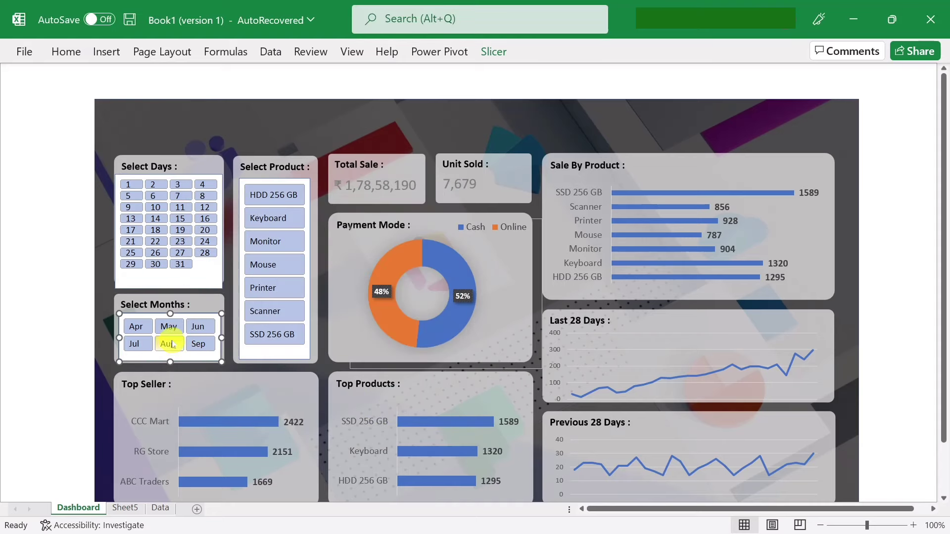
# - Link the Month slicer to PivotTable1–PivotTable8 through an enlarged Report Connections dialog
pyautogui.rightClick(184, 353)
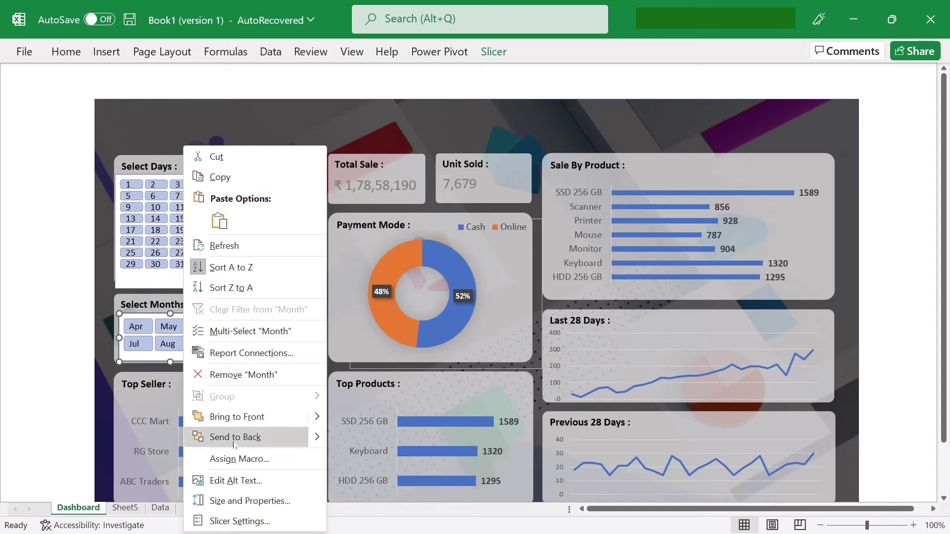
pyautogui.click(244, 352)
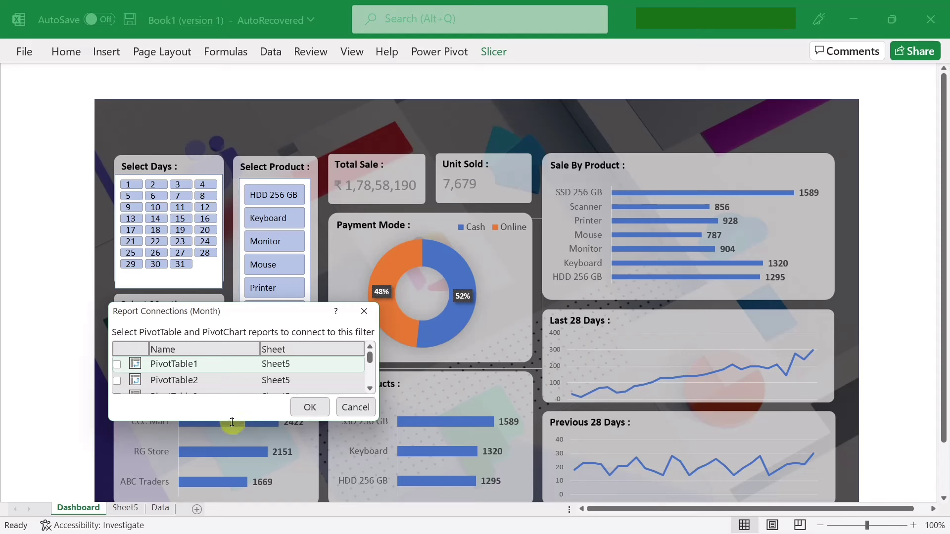
pyautogui.moveTo(232, 422); pyautogui.dragTo(233, 504)
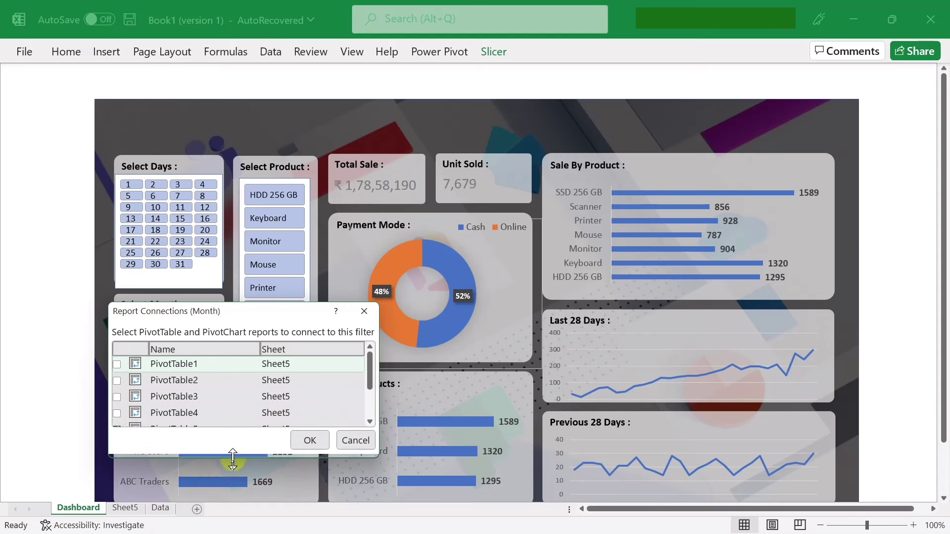
pyautogui.click(116, 380)
pyautogui.click(117, 397)
pyautogui.click(117, 413)
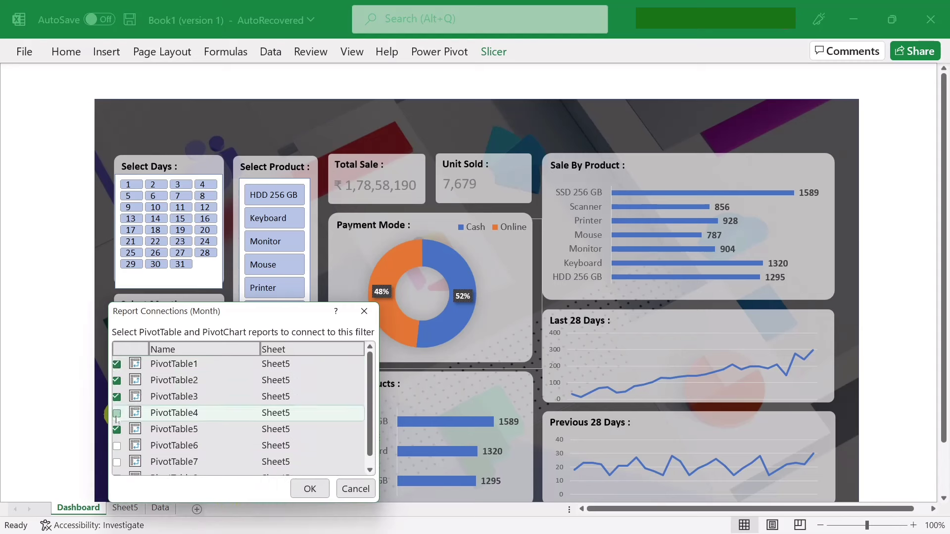
pyautogui.click(117, 446)
pyautogui.click(117, 462)
pyautogui.scroll(-1, 117, 468)
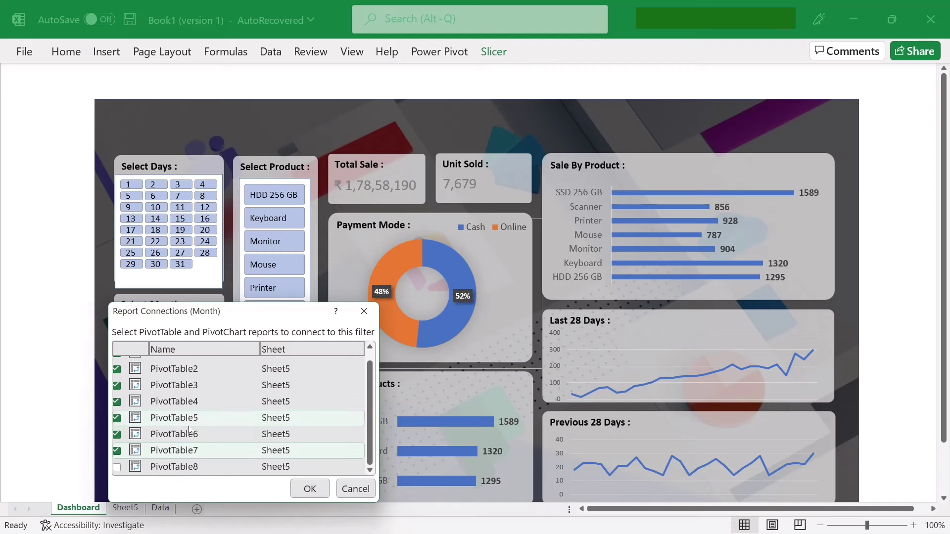
pyautogui.click(117, 466)
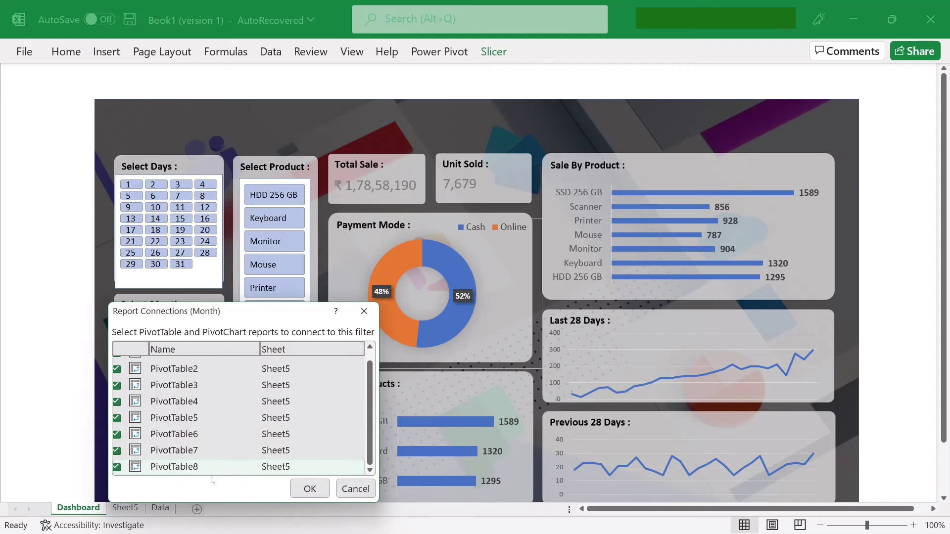
pyautogui.click(309, 489)
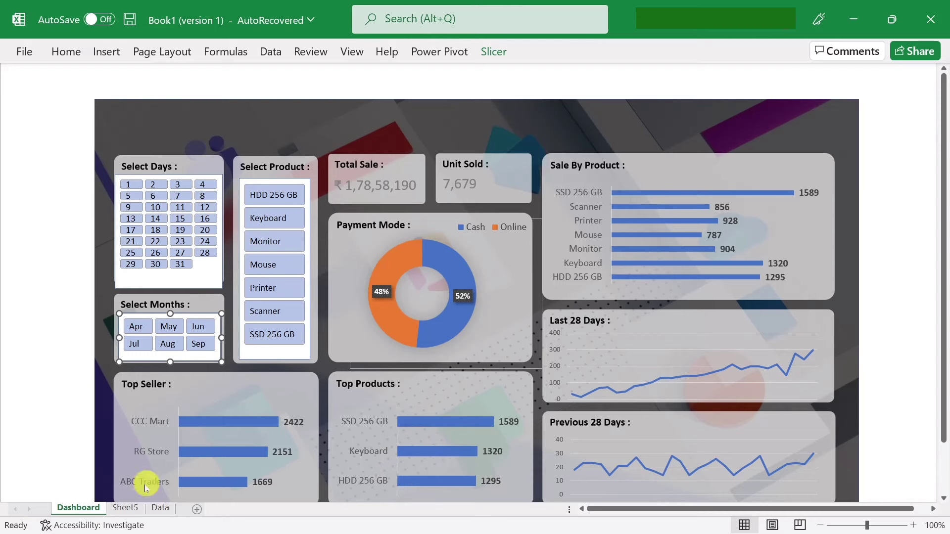
pyautogui.click(133, 509)
pyautogui.click(597, 178)
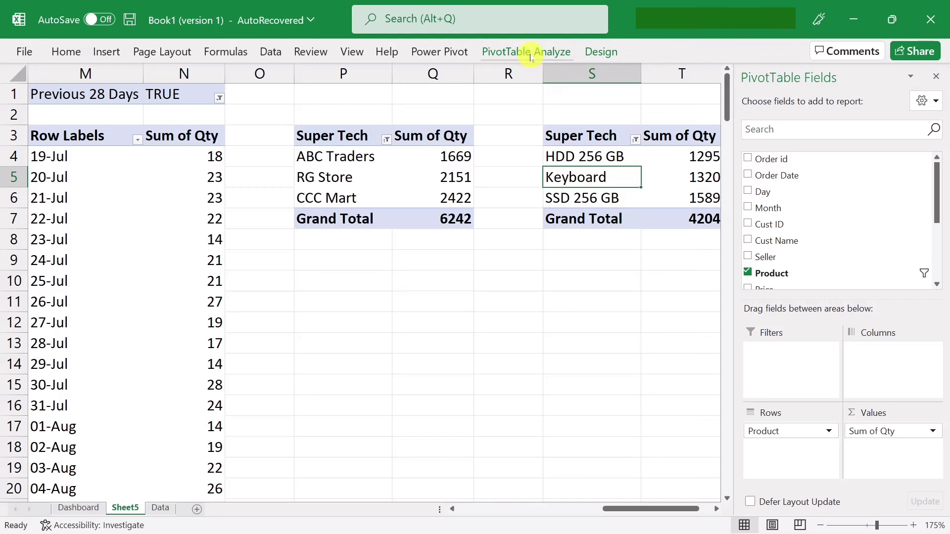
pyautogui.click(510, 52)
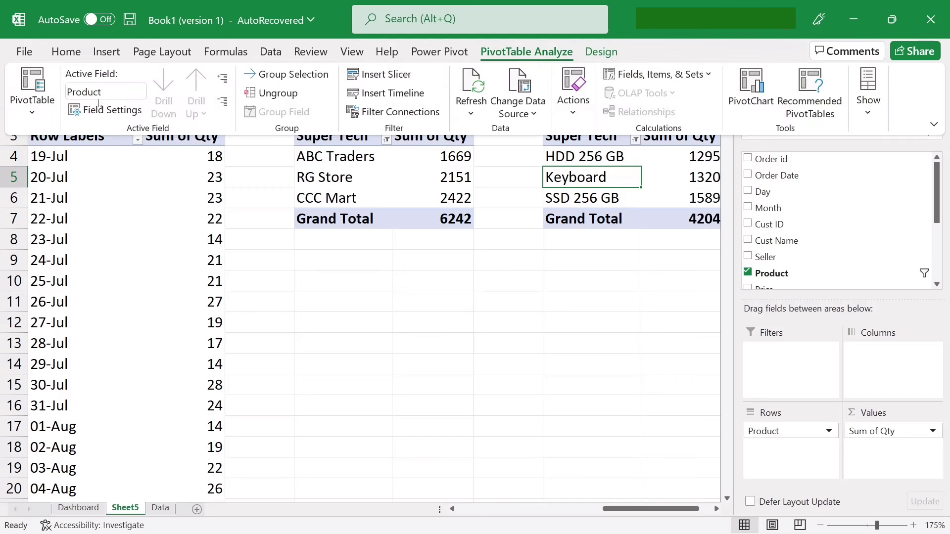
pyautogui.click(32, 91)
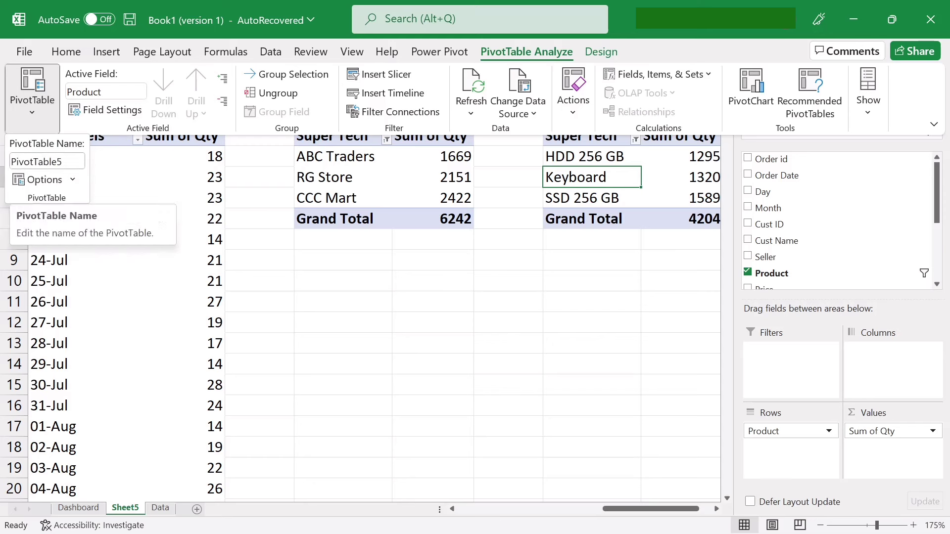
pyautogui.click(557, 337)
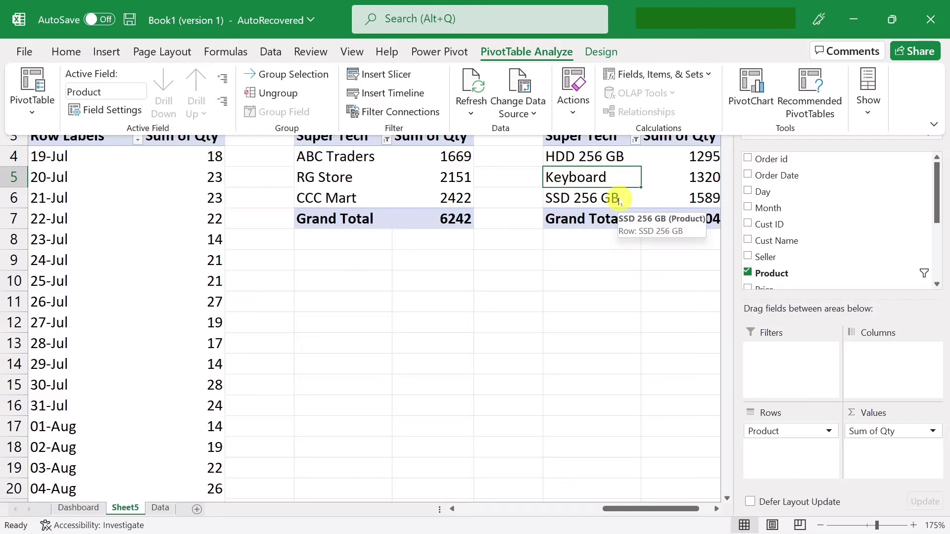
pyautogui.hotkey('ctrl', 'F1')
# - On the Dashboard, open Report Connections for the Product slicer and enlarge it to list all eight pivot tables
pyautogui.click(76, 508)
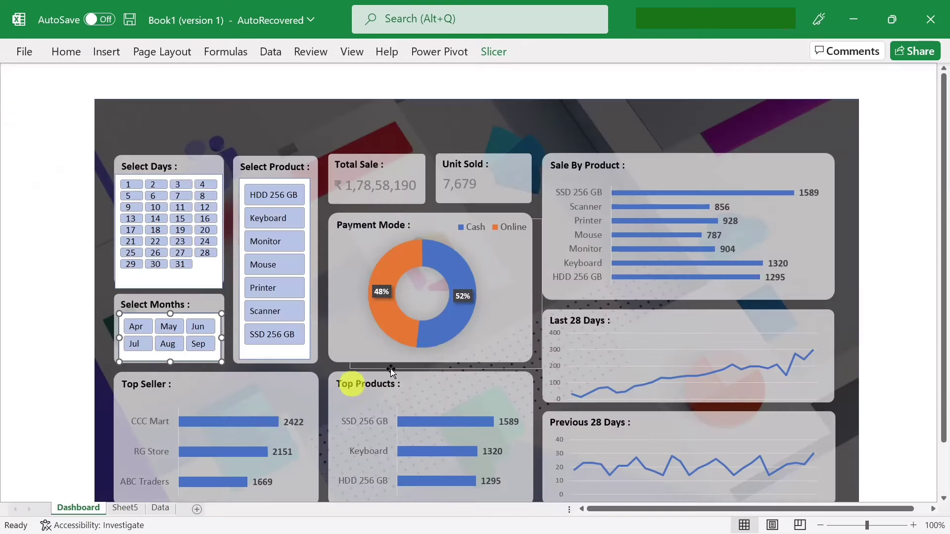
pyautogui.rightClick(275, 265)
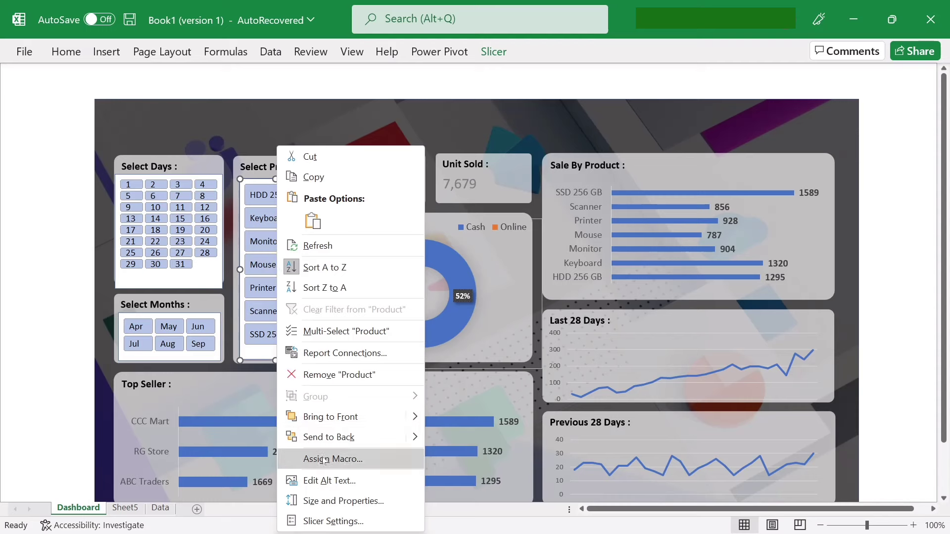
pyautogui.click(333, 353)
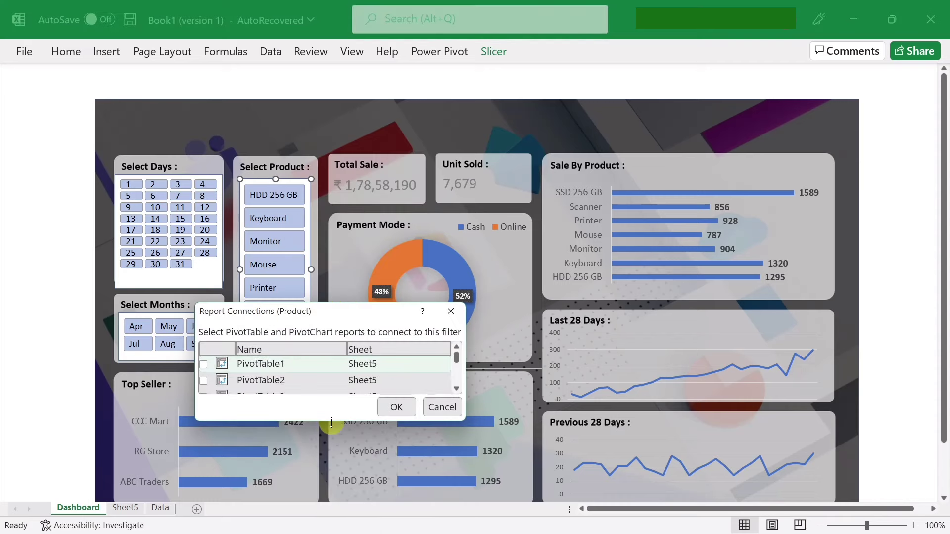
pyautogui.moveTo(332, 423); pyautogui.dragTo(331, 493)
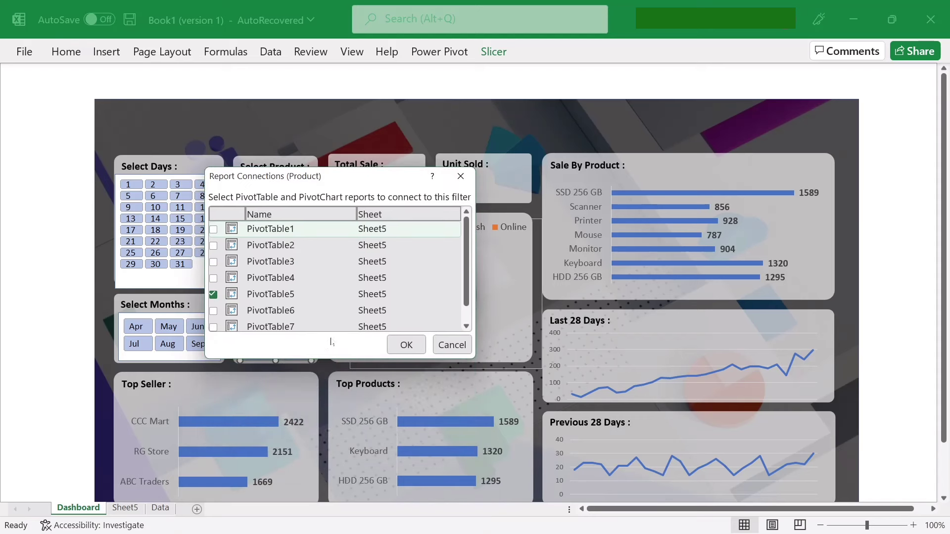
pyautogui.click(334, 362)
pyautogui.moveTo(335, 363); pyautogui.dragTo(332, 465)
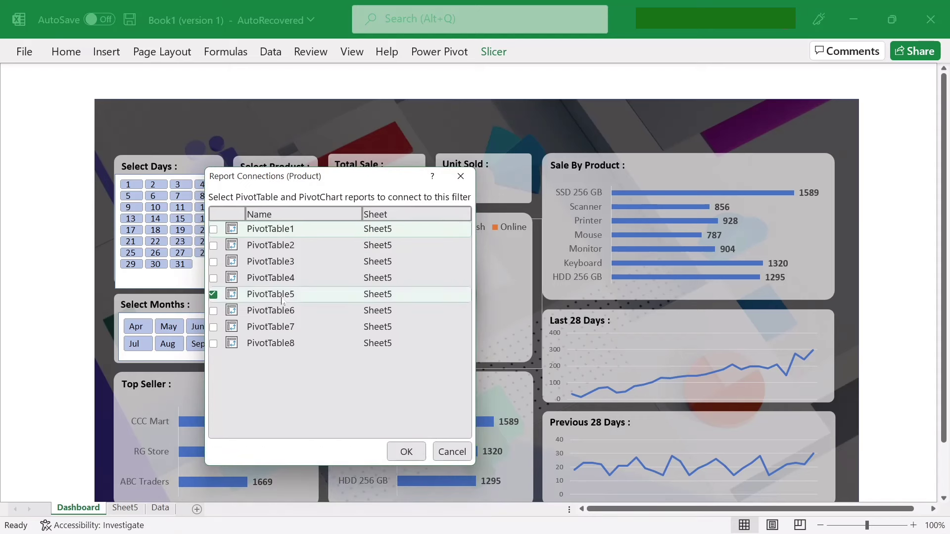
# - Tick PivotTable1–4 and 6–8, leave PivotTable5 unticked, and confirm
pyautogui.click(213, 295)
pyautogui.click(213, 278)
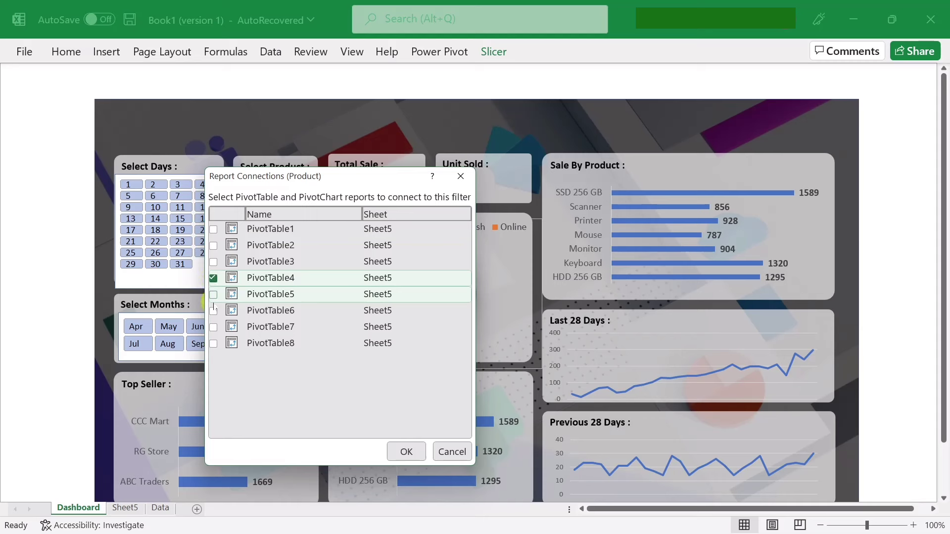
pyautogui.click(213, 311)
pyautogui.click(213, 327)
pyautogui.click(213, 344)
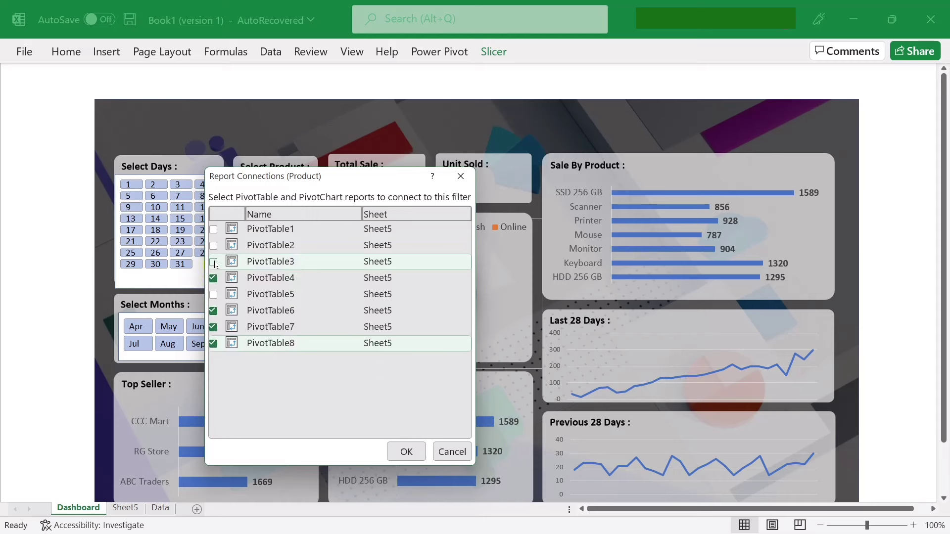
pyautogui.click(213, 261)
pyautogui.click(213, 246)
pyautogui.click(213, 229)
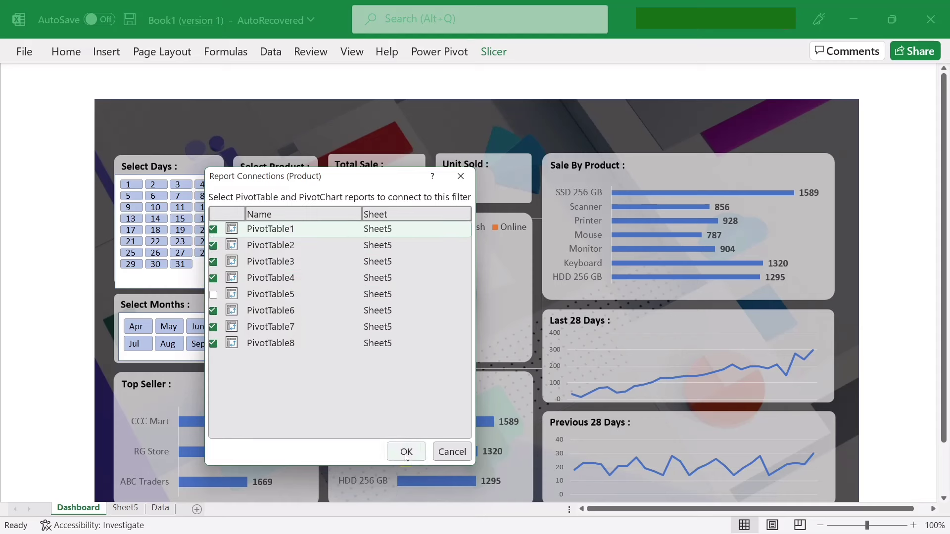
pyautogui.click(406, 452)
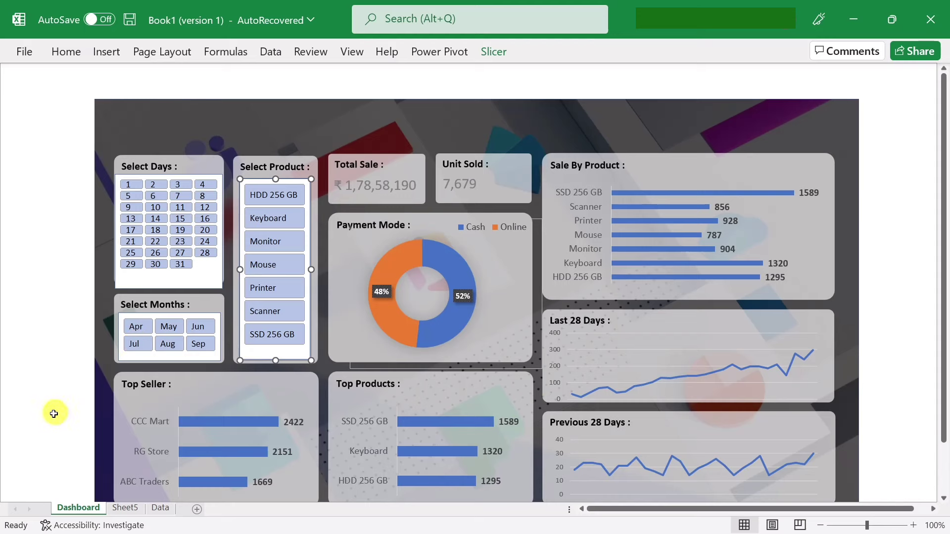
pyautogui.click(54, 414)
# - Switch the dashboard to full-screen view with Ctrl+Shift+F1
pyautogui.scroll(-2, 105, 429)
pyautogui.click(217, 472)
pyautogui.scroll(2, 347, 458)
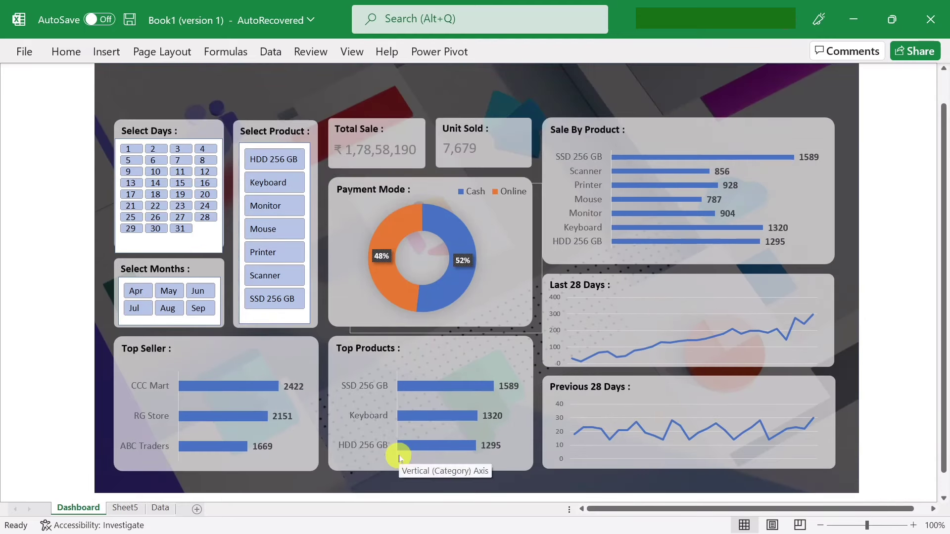
pyautogui.hotkey('ctrl', 'shift', 'F1')
pyautogui.scroll(1, 398, 455)
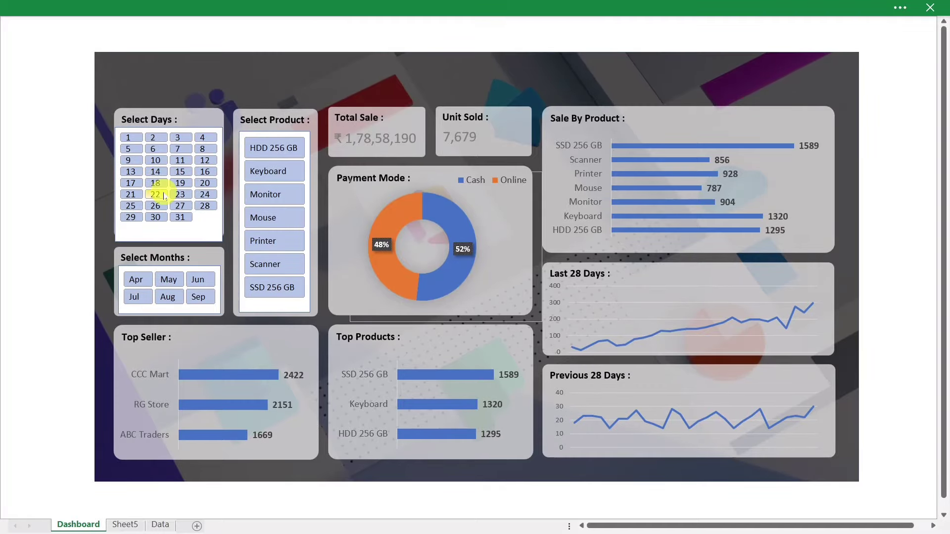
# - Test the Day and Product slicers with single days, day ranges and individual products
pyautogui.click(155, 172)
pyautogui.click(180, 172)
pyautogui.click(180, 194)
pyautogui.moveTo(128, 148); pyautogui.dragTo(179, 214)
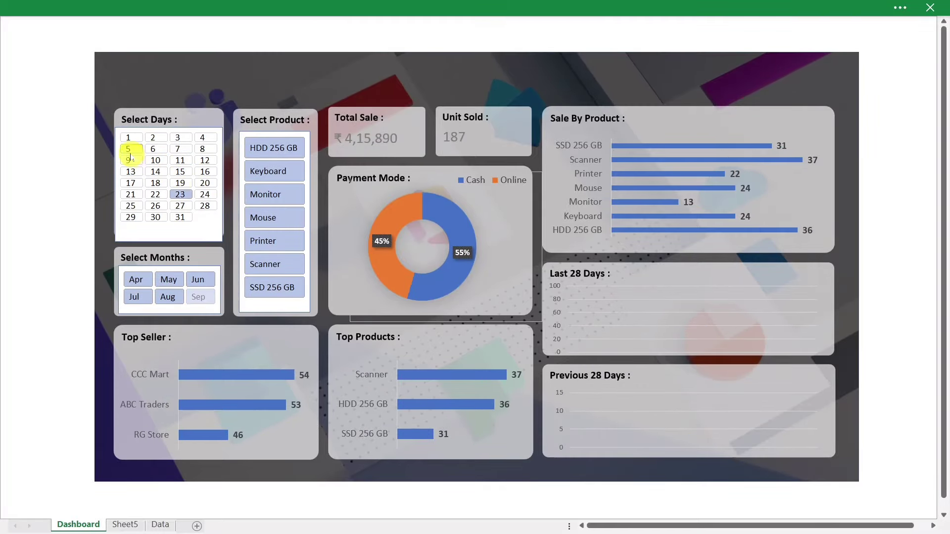
pyautogui.moveTo(155, 160); pyautogui.dragTo(180, 183)
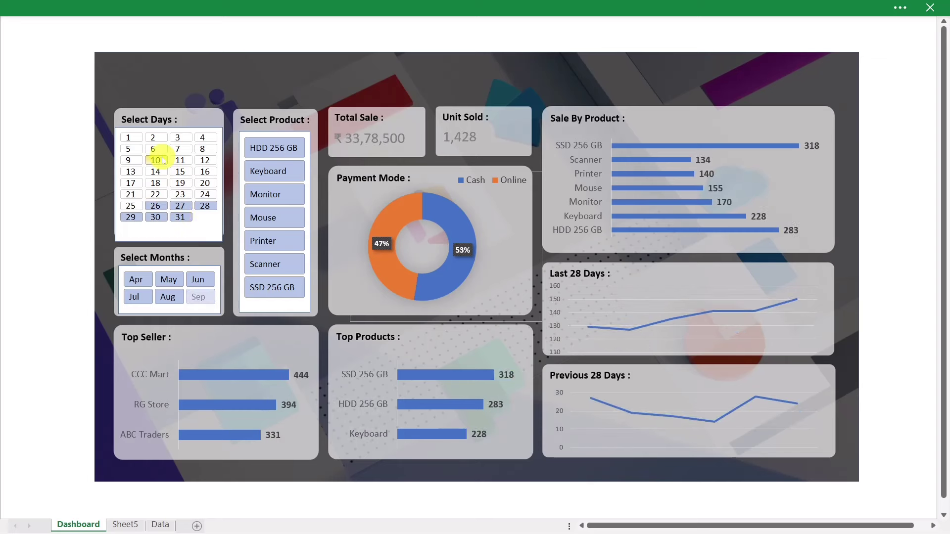
pyautogui.click(267, 171)
pyautogui.click(265, 196)
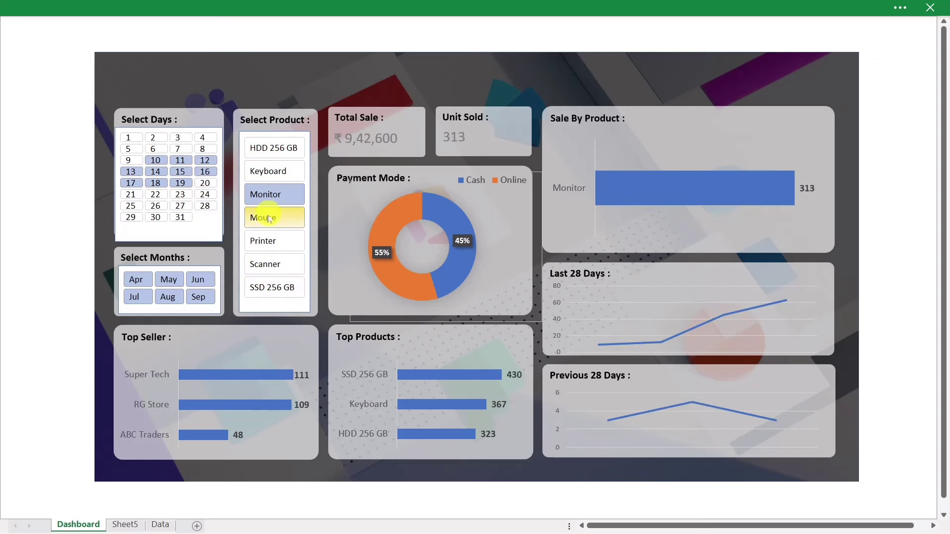
pyautogui.click(262, 241)
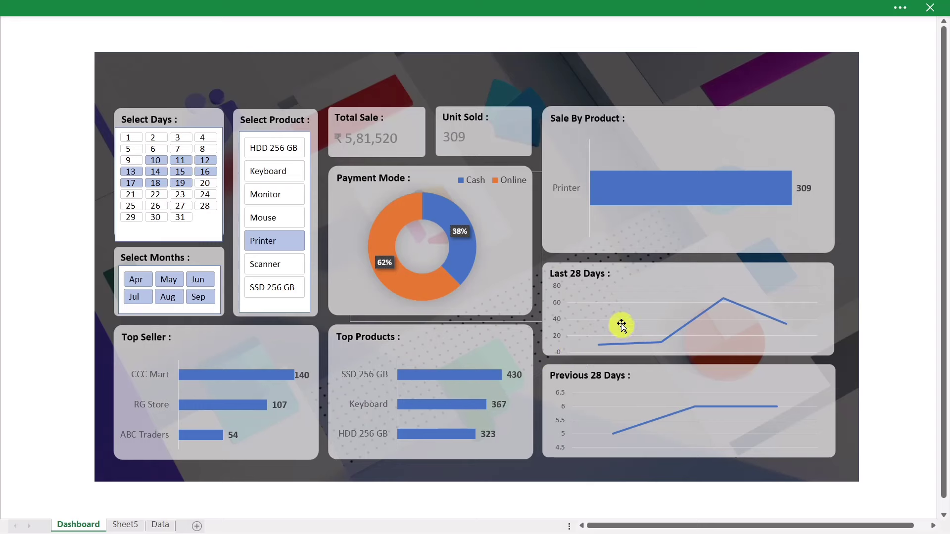
# - Filter the dashboard to days 6–27 and products HDD 256 GB through Printer
pyautogui.click(180, 206)
pyautogui.moveTo(153, 149); pyautogui.dragTo(180, 206)
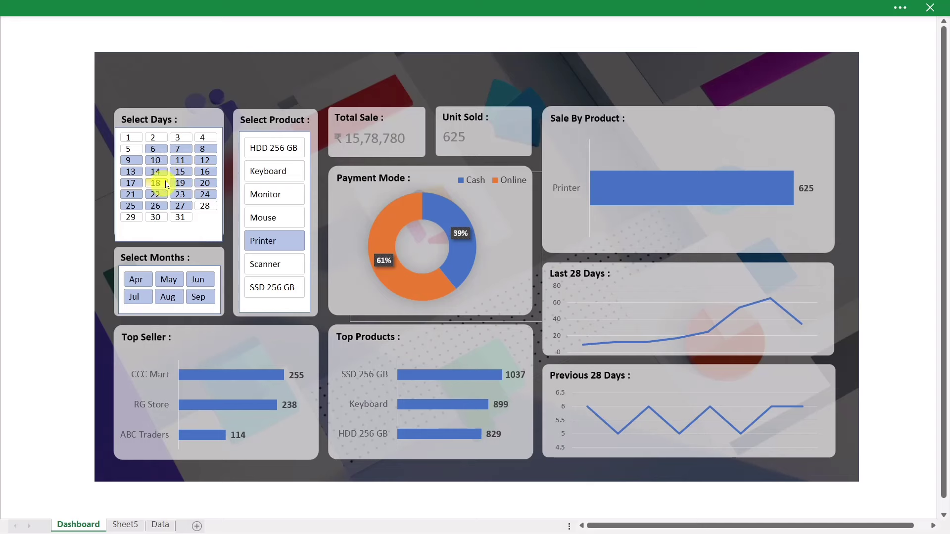
pyautogui.moveTo(268, 171); pyautogui.dragTo(275, 241)
pyautogui.click(281, 267)
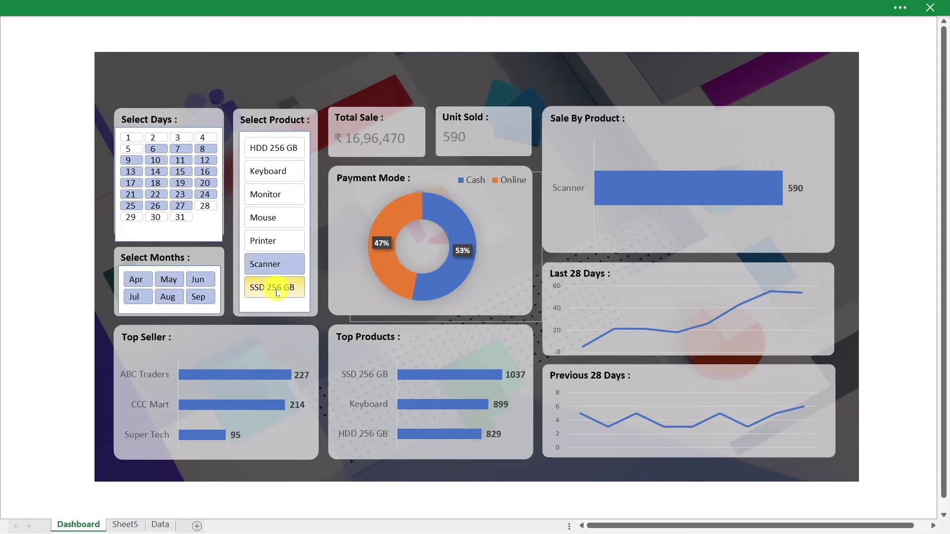
pyautogui.click(274, 287)
pyautogui.moveTo(271, 149); pyautogui.dragTo(271, 252)
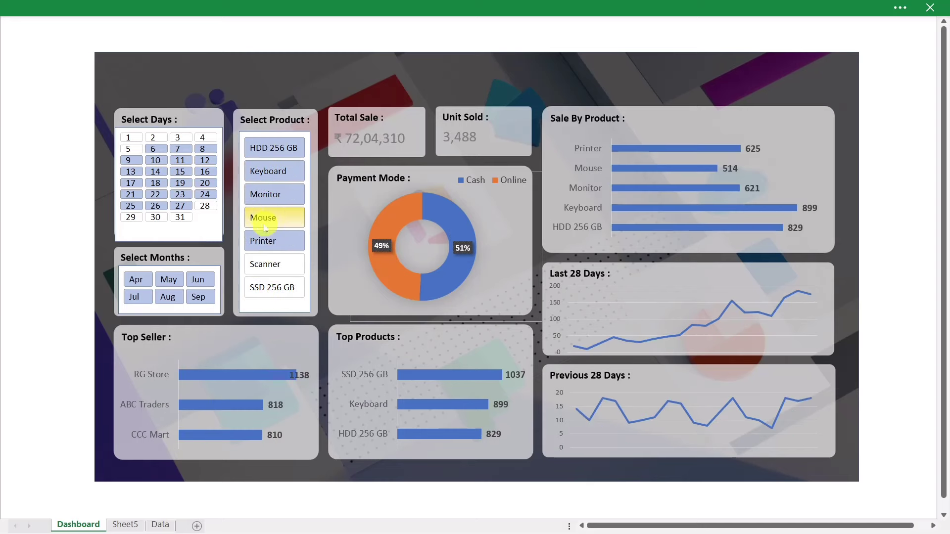
# - Test months Apr, Jul, Aug, Sep, then filter May–Sep, Keyboard–Scanner and days 14–23
pyautogui.click(136, 279)
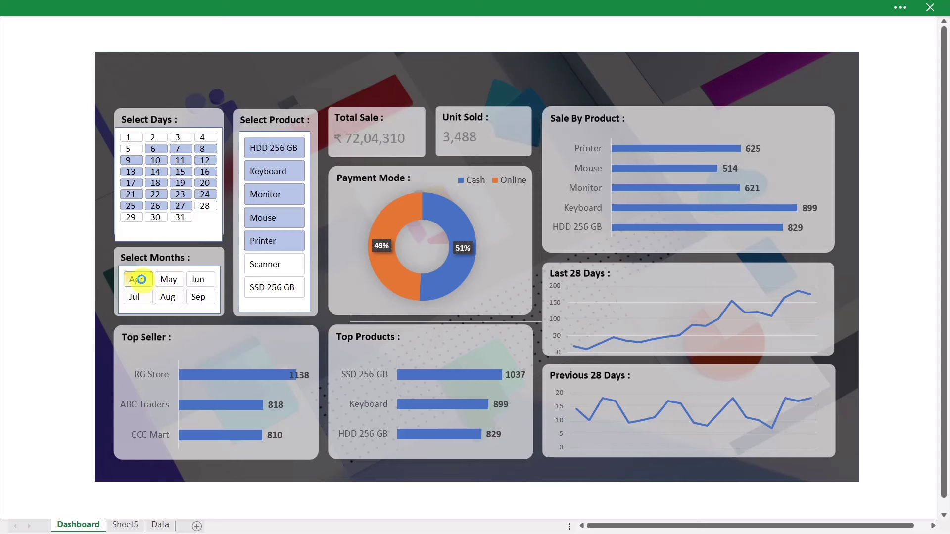
pyautogui.click(136, 297)
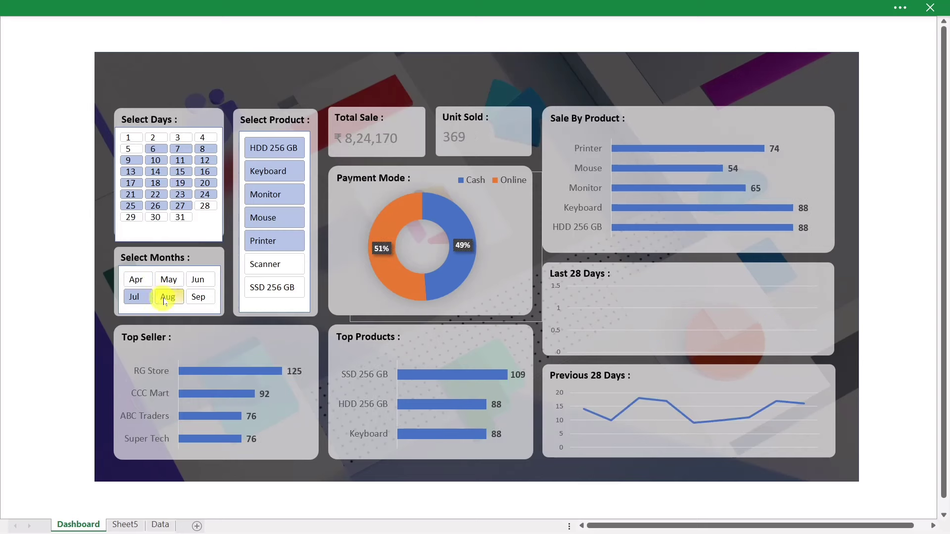
pyautogui.click(134, 280)
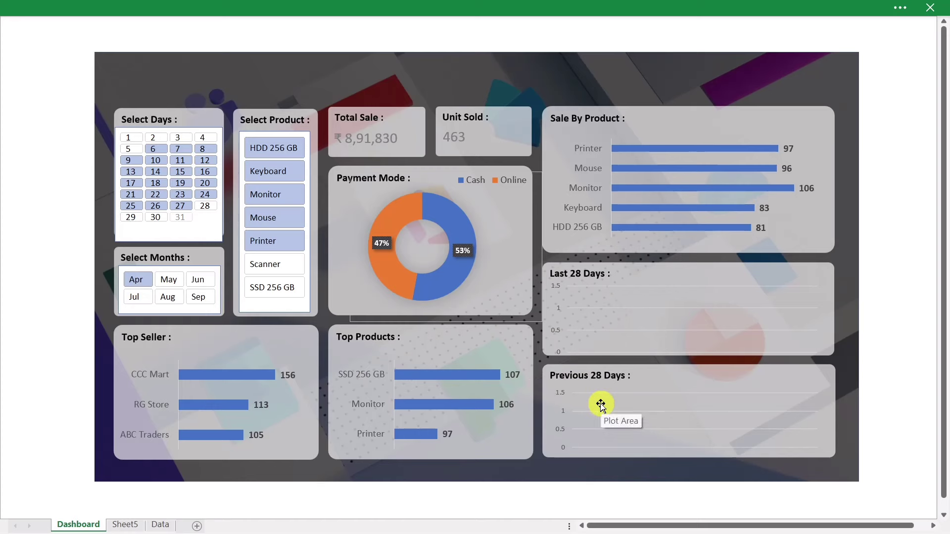
pyautogui.click(168, 299)
pyautogui.click(196, 299)
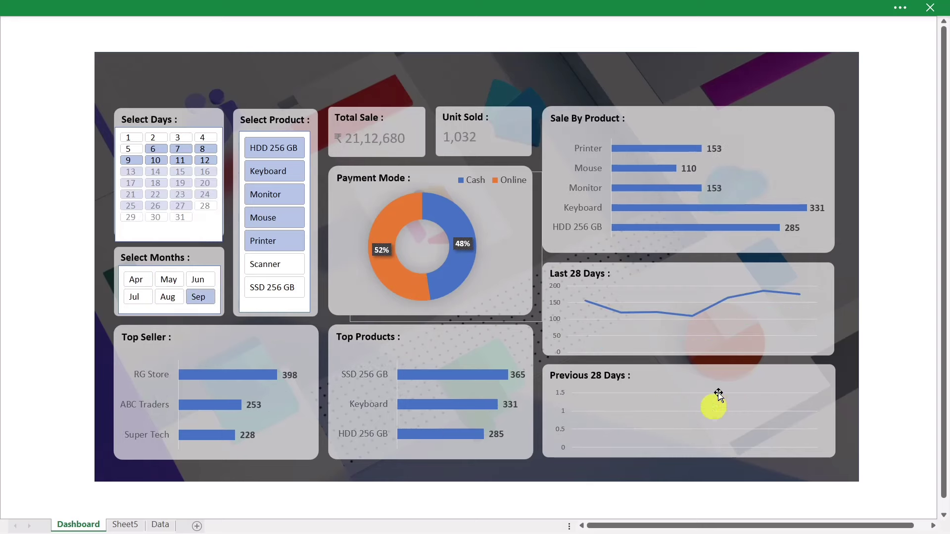
pyautogui.moveTo(164, 287); pyautogui.dragTo(197, 297)
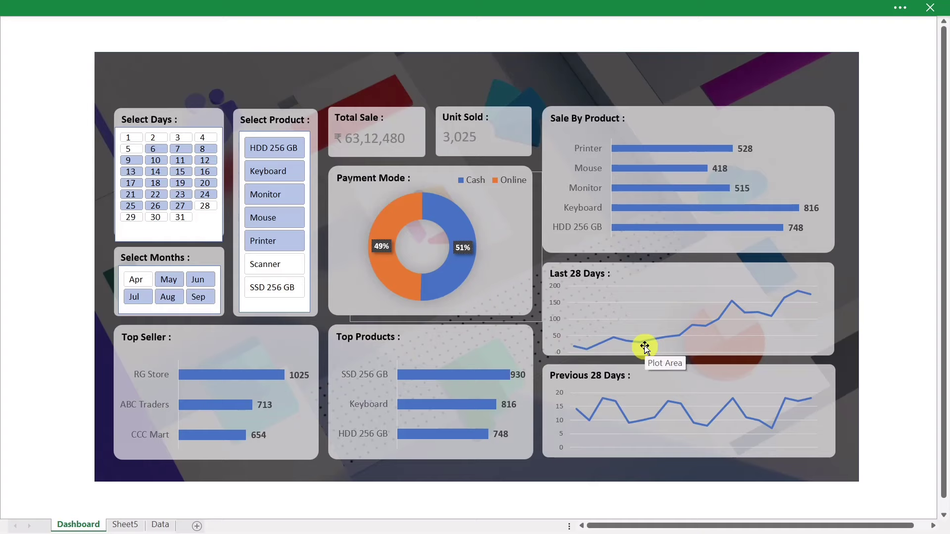
pyautogui.moveTo(267, 171); pyautogui.dragTo(269, 264)
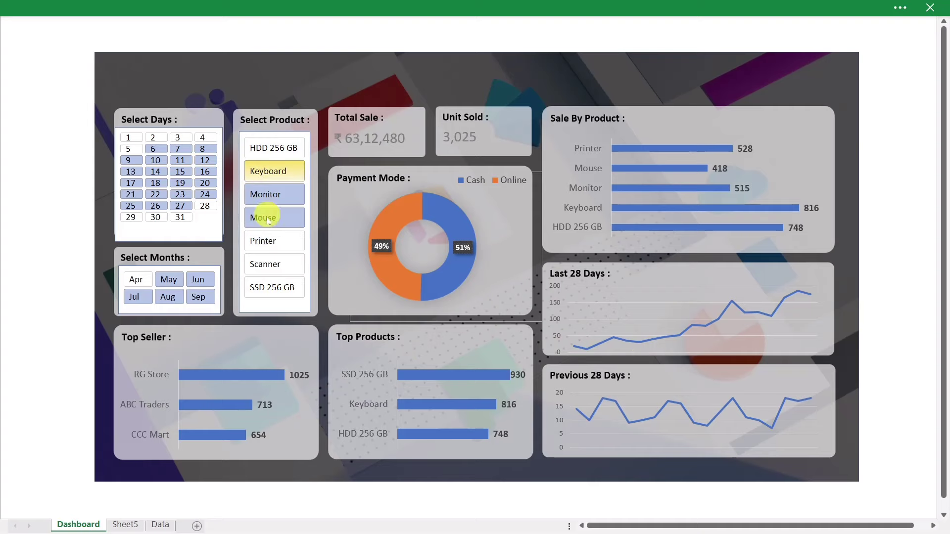
pyautogui.moveTo(179, 196); pyautogui.dragTo(155, 172)
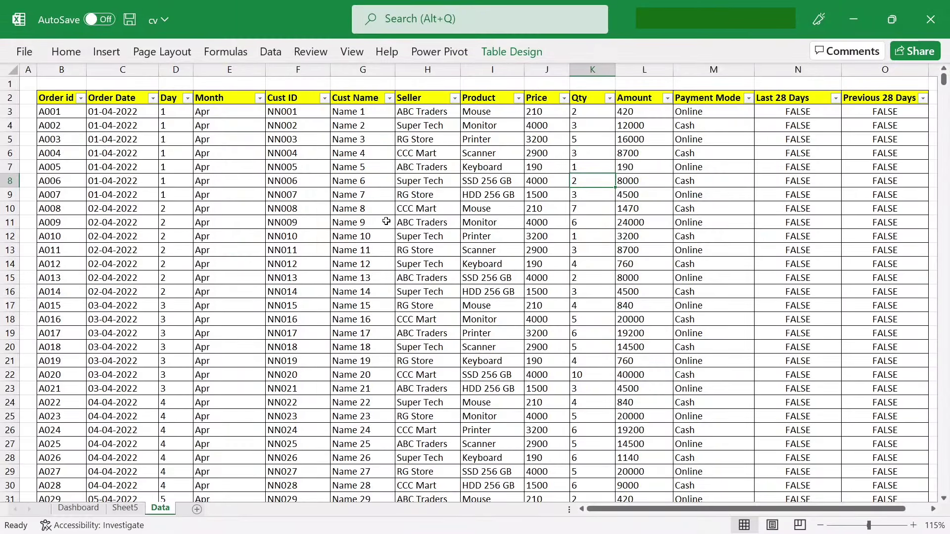
# - On the Dashboard, select the Payment Mode chart, show PivotChart Analyze, and filter days 5–27
pyautogui.click(71, 508)
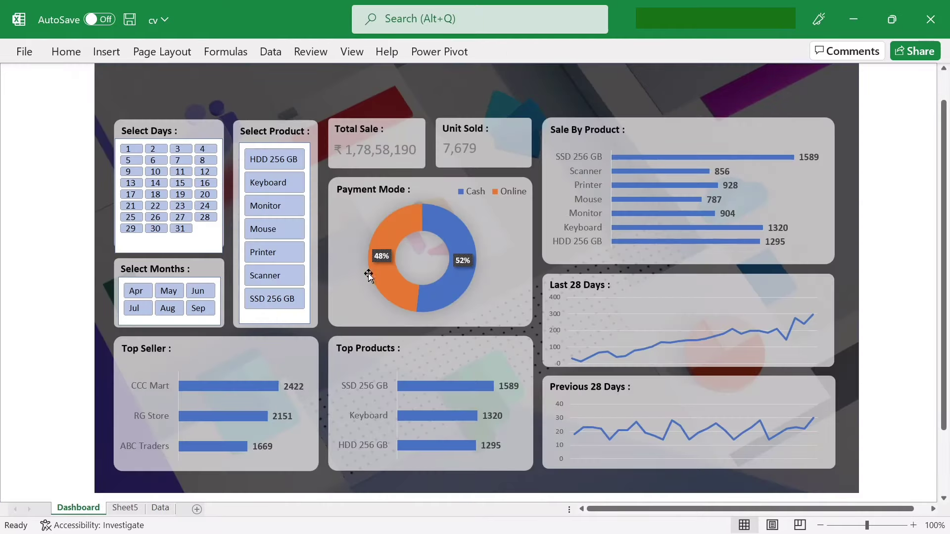
pyautogui.click(415, 287)
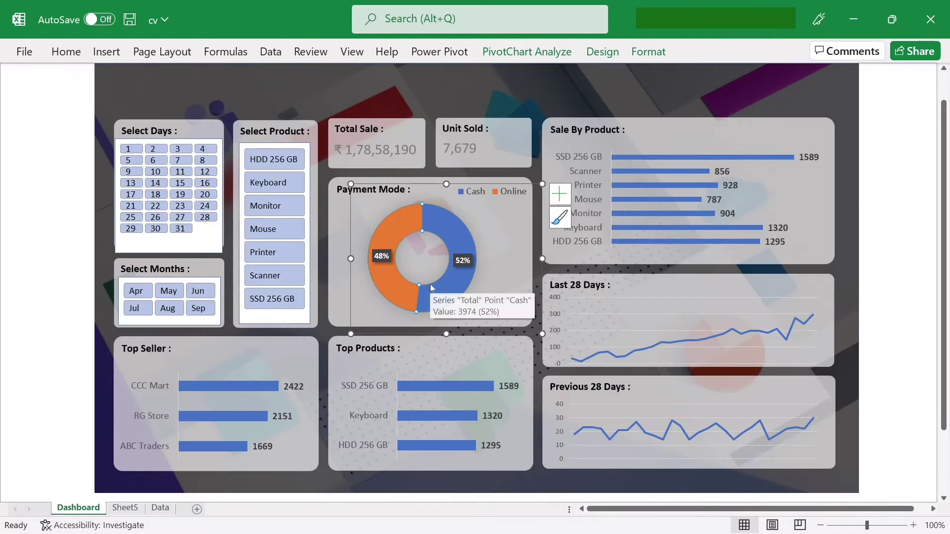
pyautogui.click(508, 58)
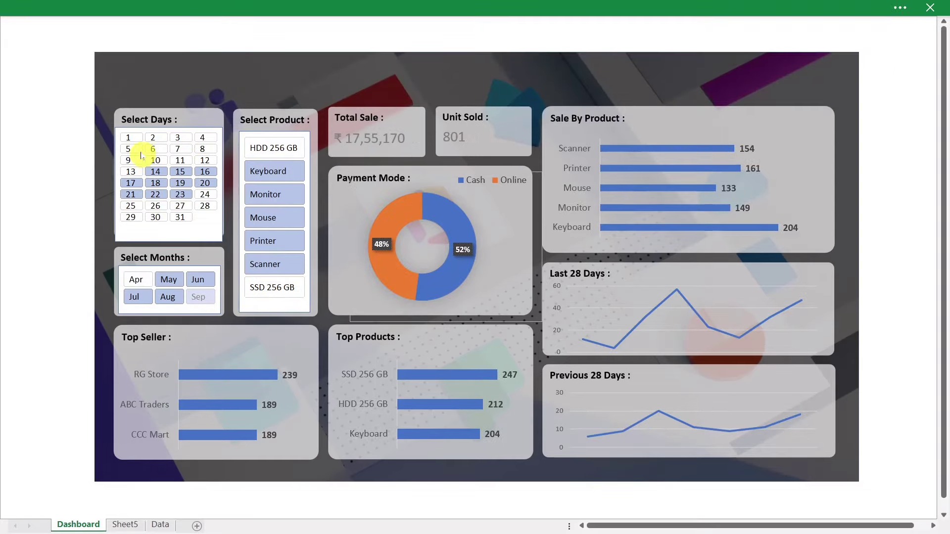
pyautogui.moveTo(165, 186); pyautogui.dragTo(177, 207)
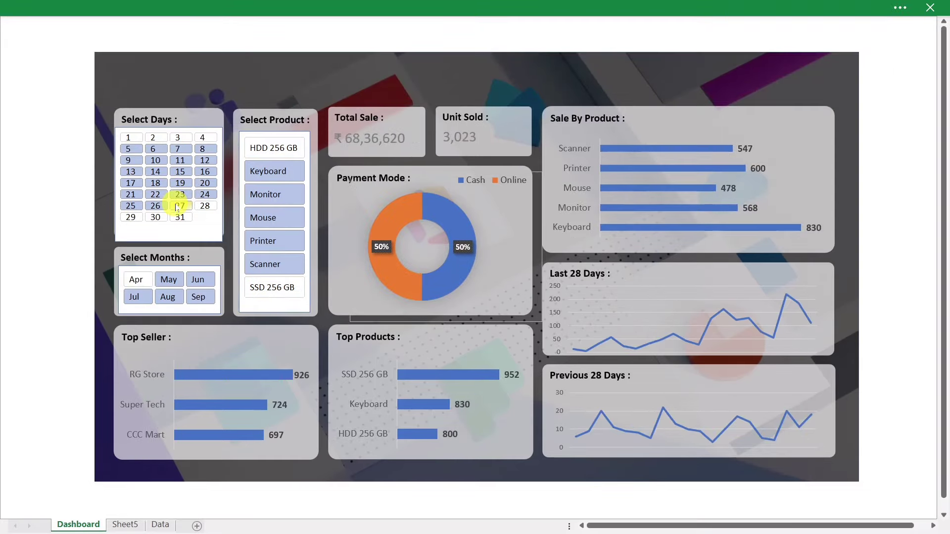